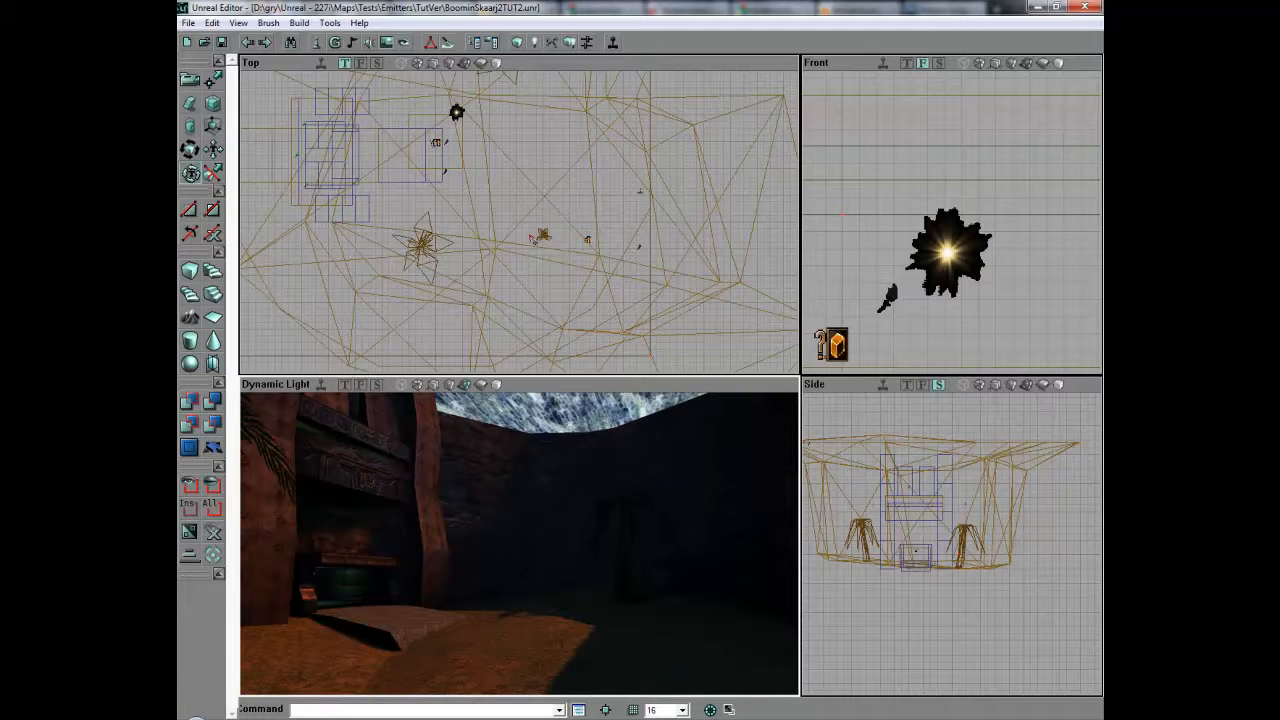
Open the actor class browser and reposition its window beside the 3D view of the tunnel entrance.
right_drag(519, 543, 484, 585)
drag(484, 585, 506, 612)
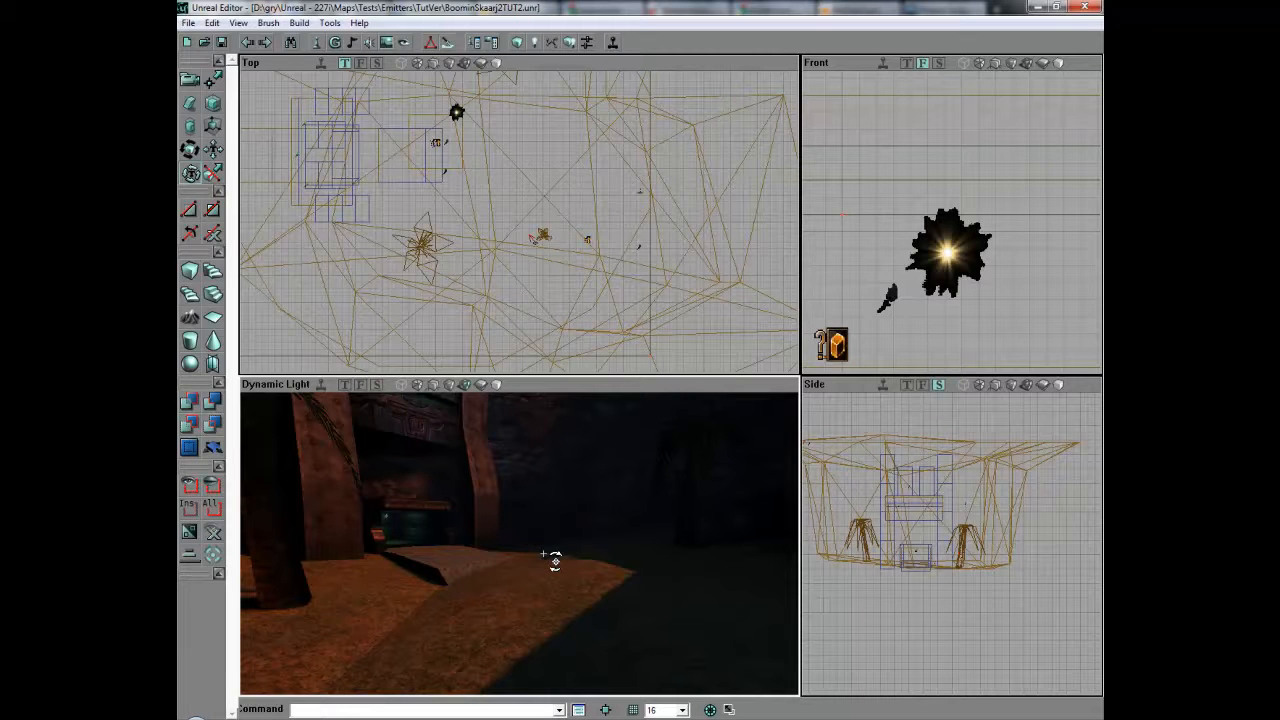
drag(543, 554, 524, 510)
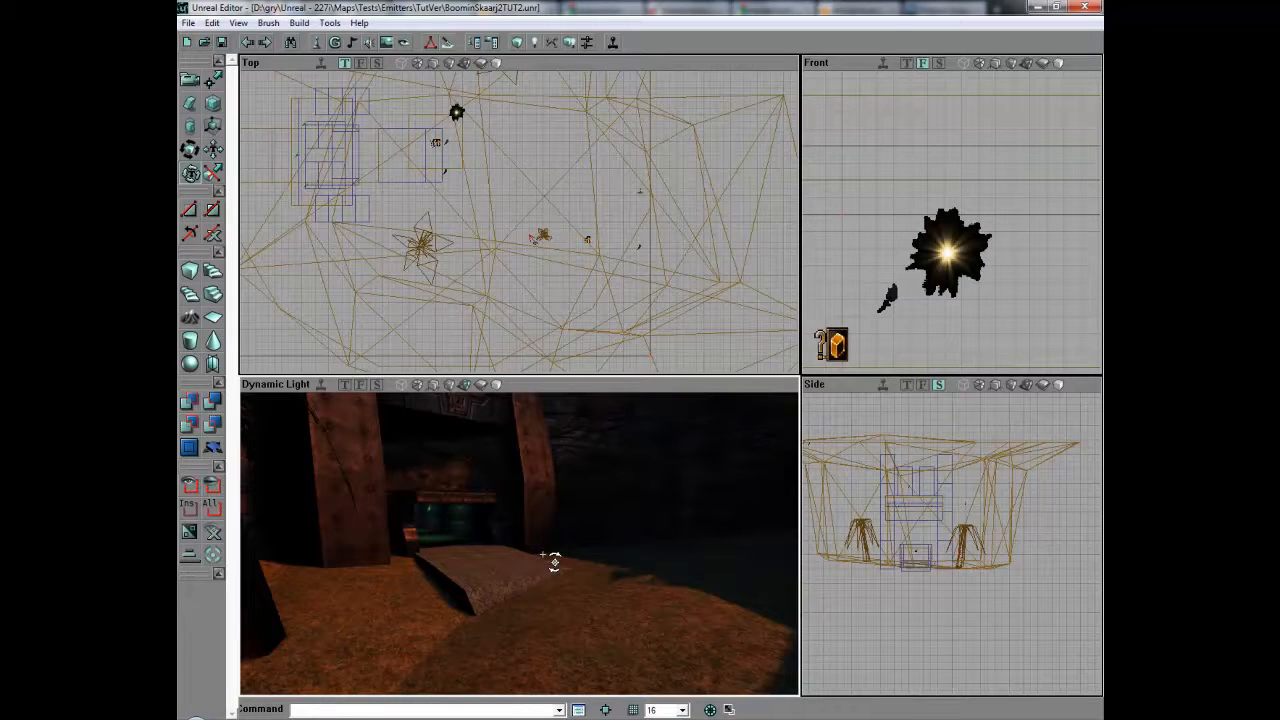
click(316, 42)
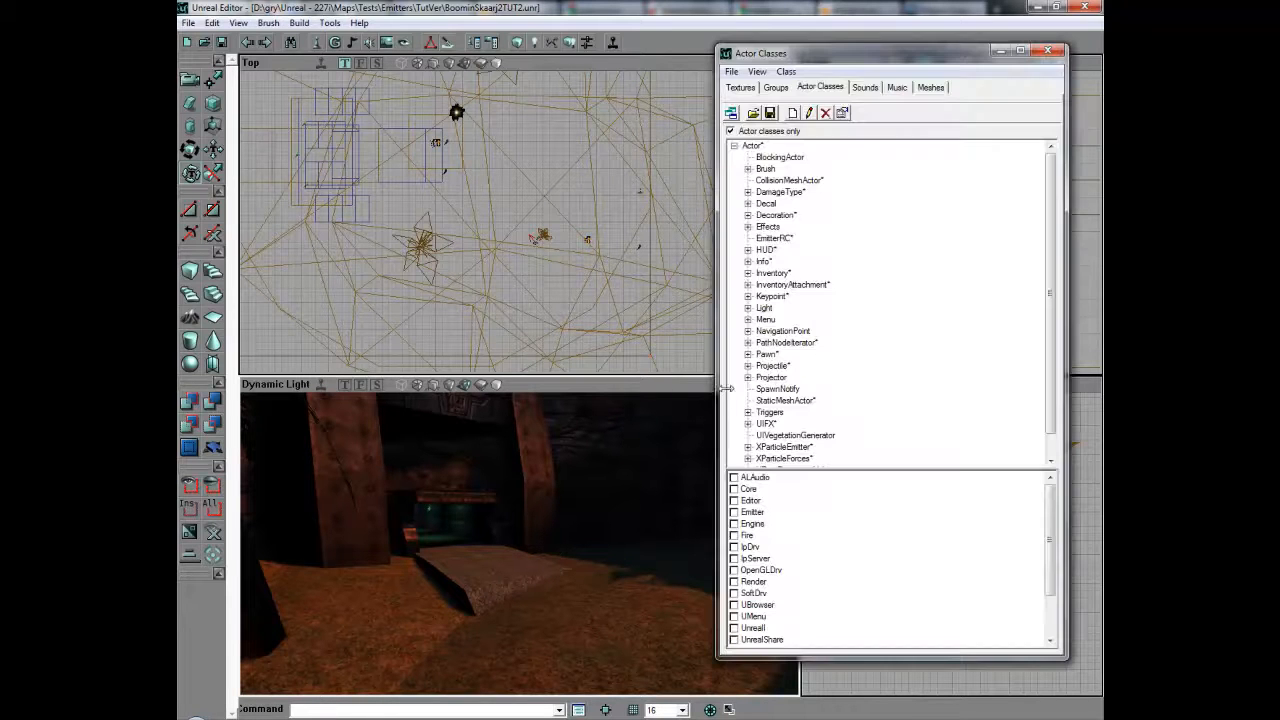
drag(822, 53, 840, 96)
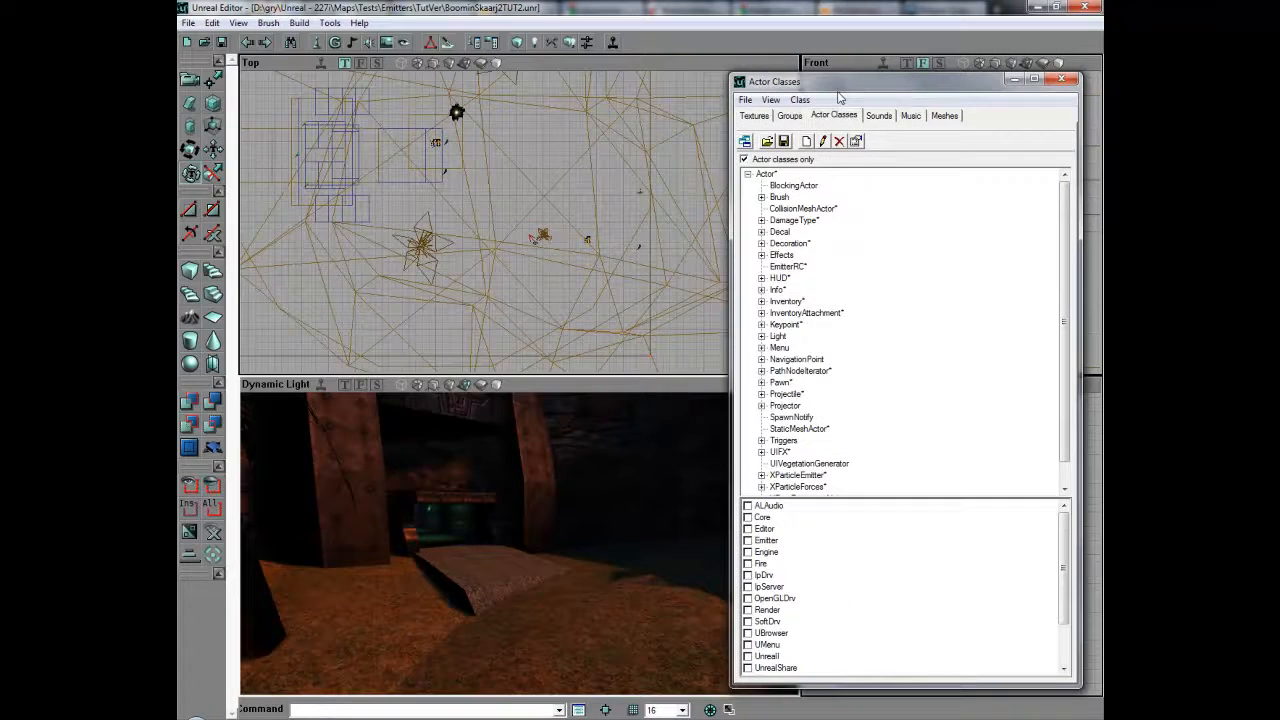
Select the MeshEmitter class under XParticleEmitter > XEmitter > XMeshEmitter in the actor class tree.
click(799, 428)
scroll(801, 432, down, 1)
click(763, 453)
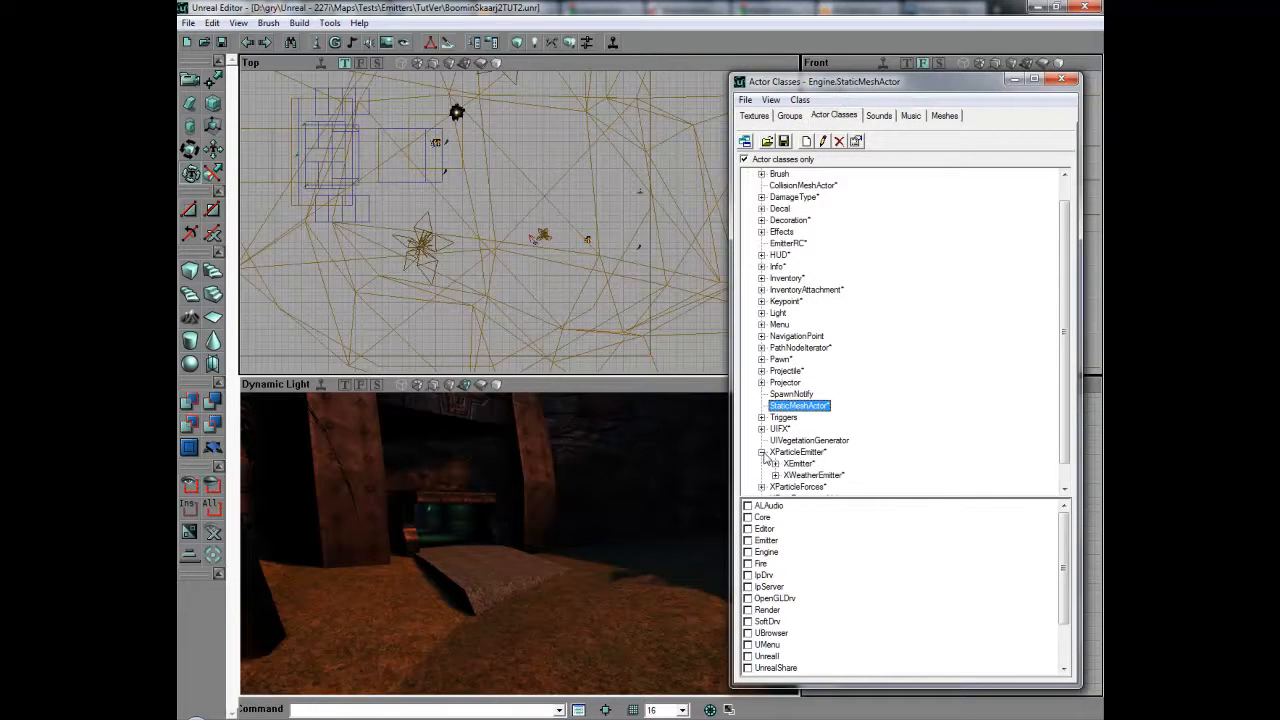
click(775, 463)
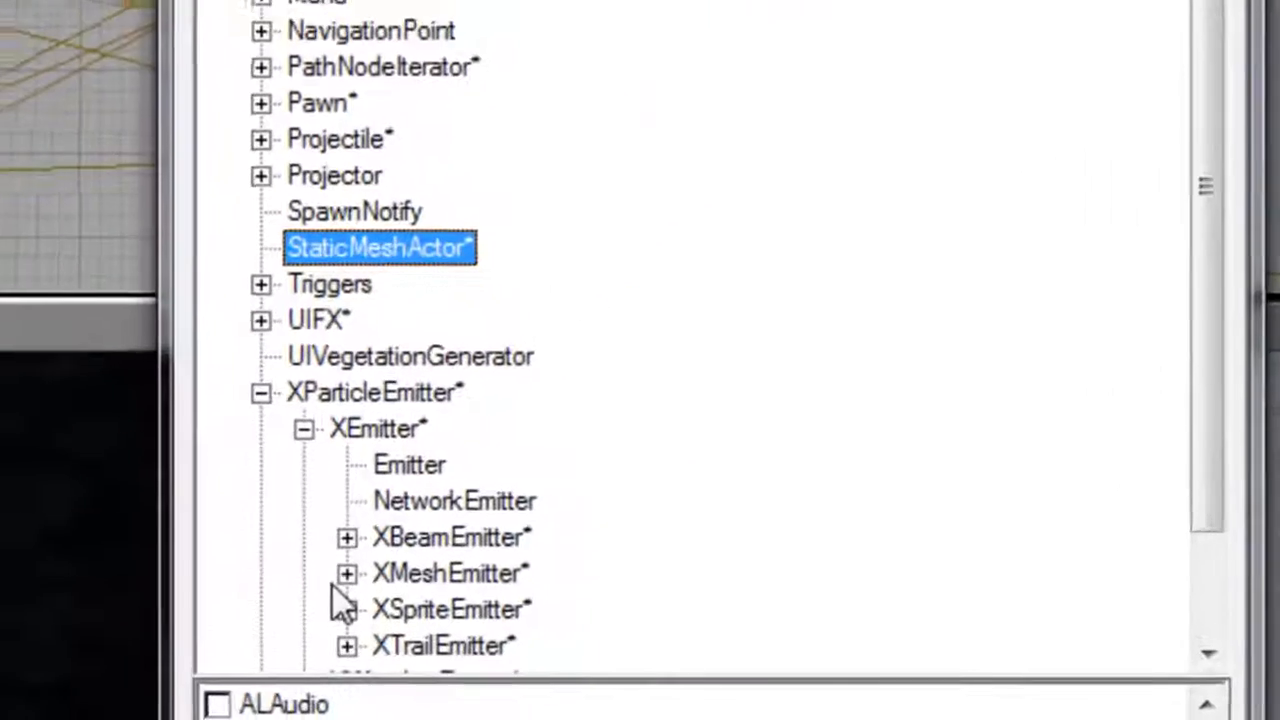
click(338, 577)
click(440, 614)
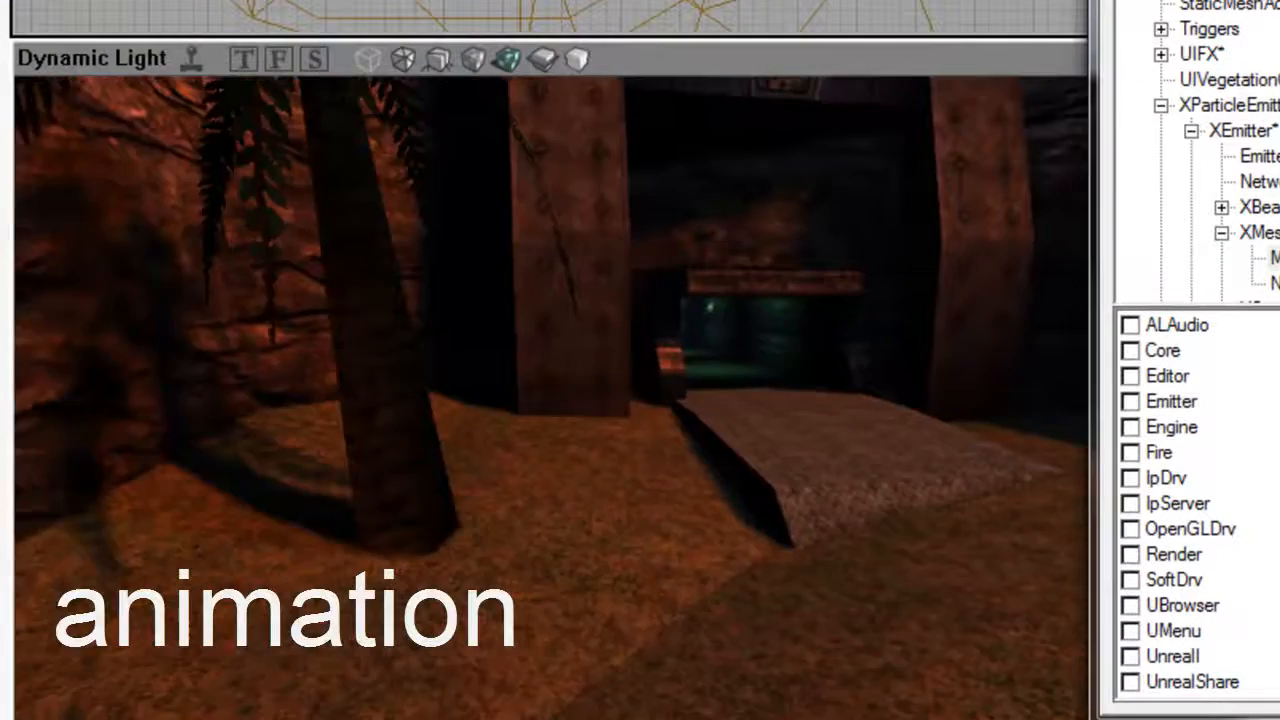
drag(620, 495, 680, 491)
click(1277, 258)
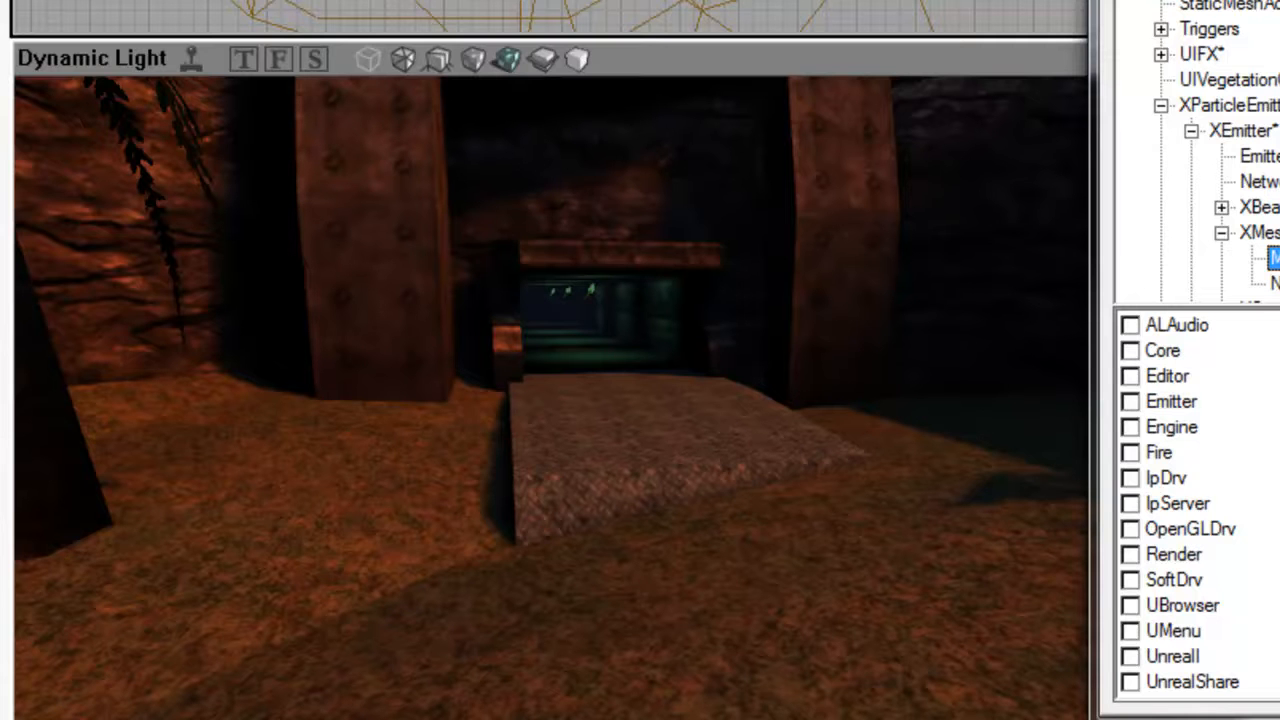
Add a MeshEmitter actor on the floor inside the tunnel entrance.
drag(562, 463, 564, 320)
drag(566, 540, 566, 480)
right_drag(567, 540, 590, 585)
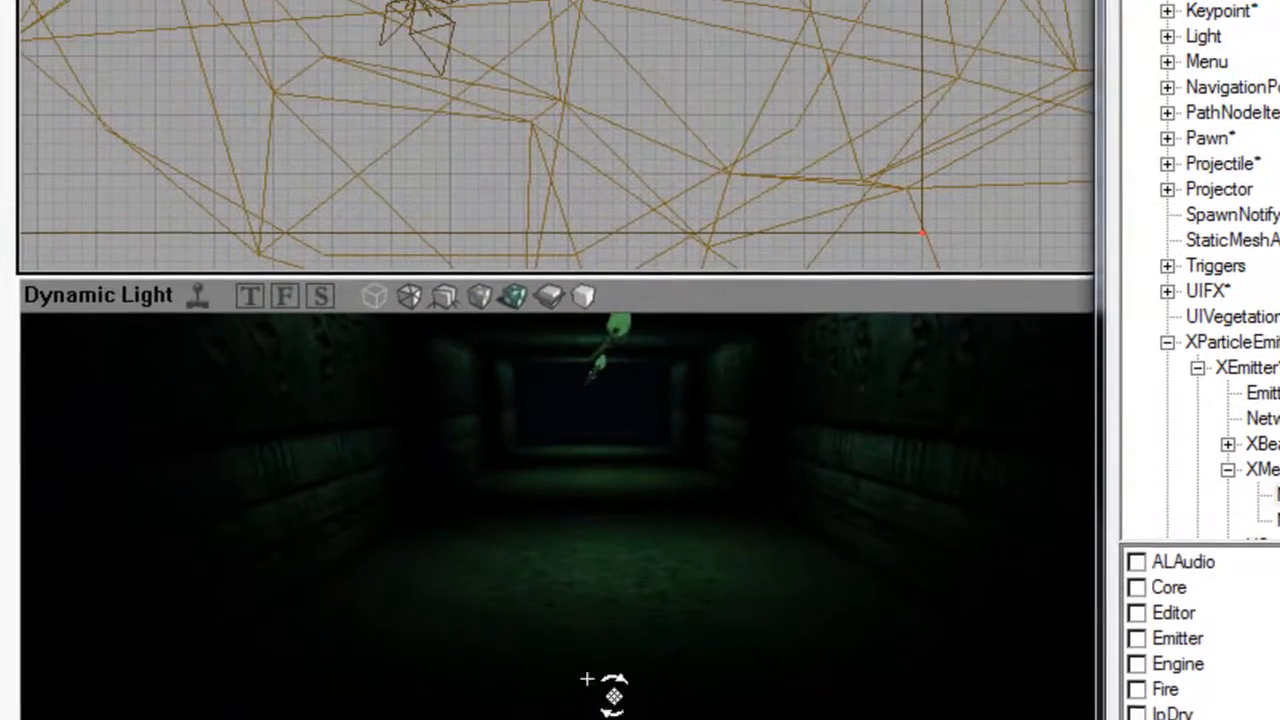
right_click(601, 530)
click(808, 92)
drag(516, 328, 518, 440)
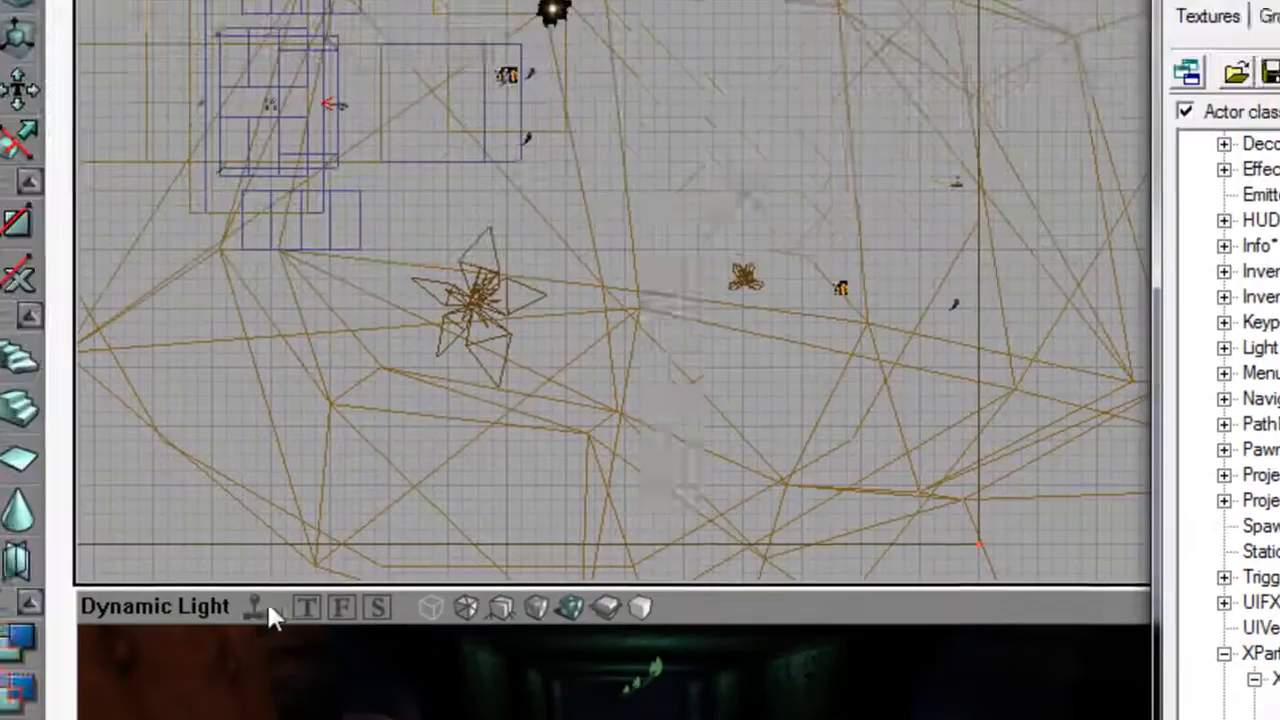
click(768, 94)
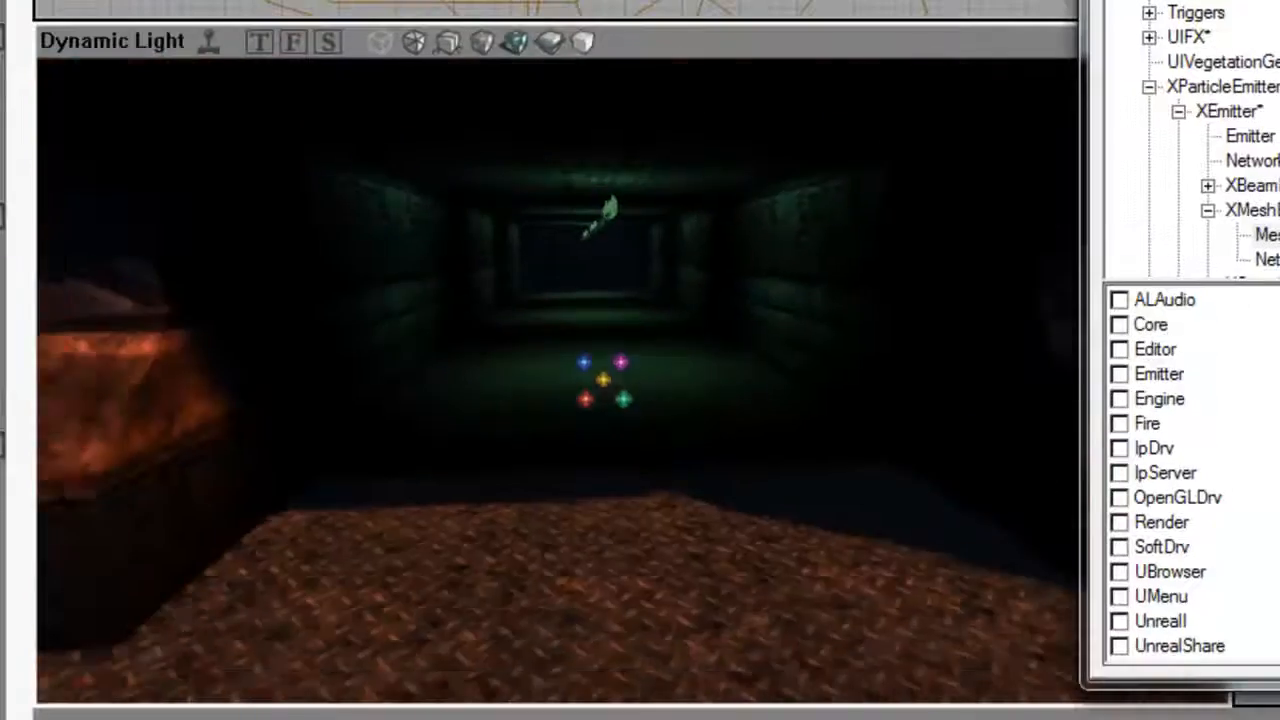
Select the SkaarjWarrior class under Pawn > Skaarj and add one on the ramp near the emitter.
drag(480, 346, 622, 332)
right_drag(736, 432, 724, 464)
drag(736, 432, 734, 408)
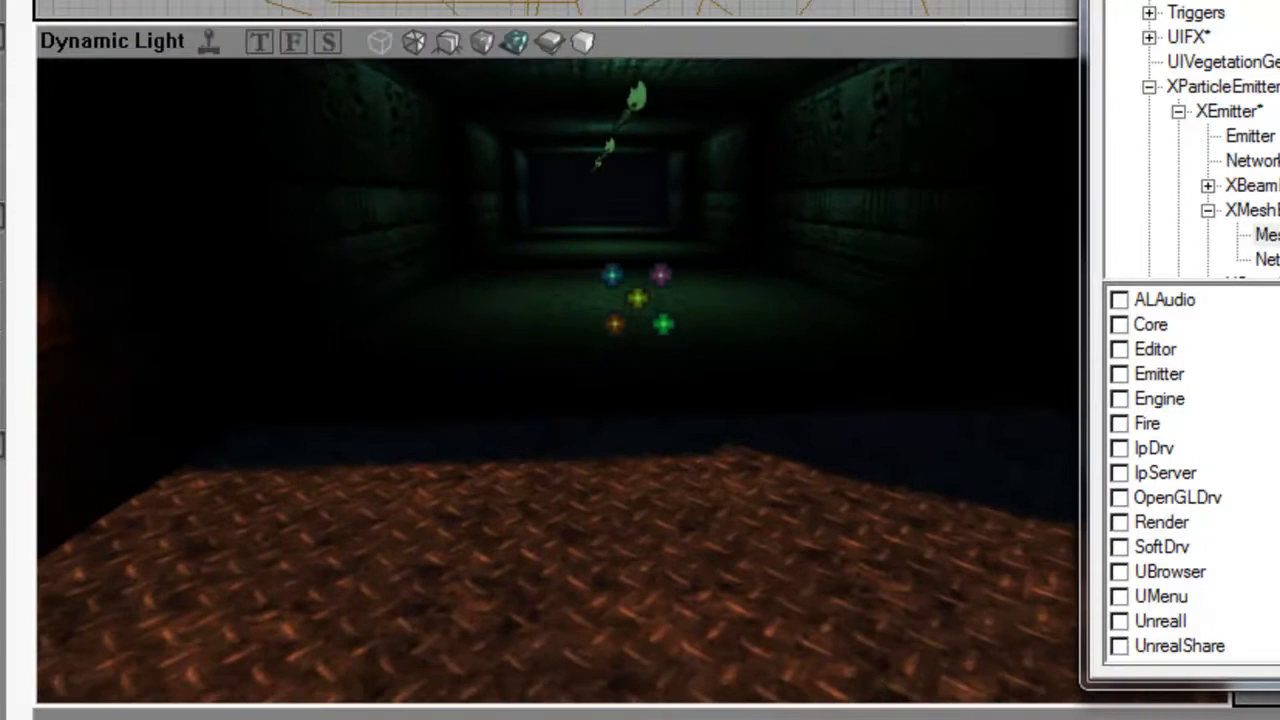
click(1149, 87)
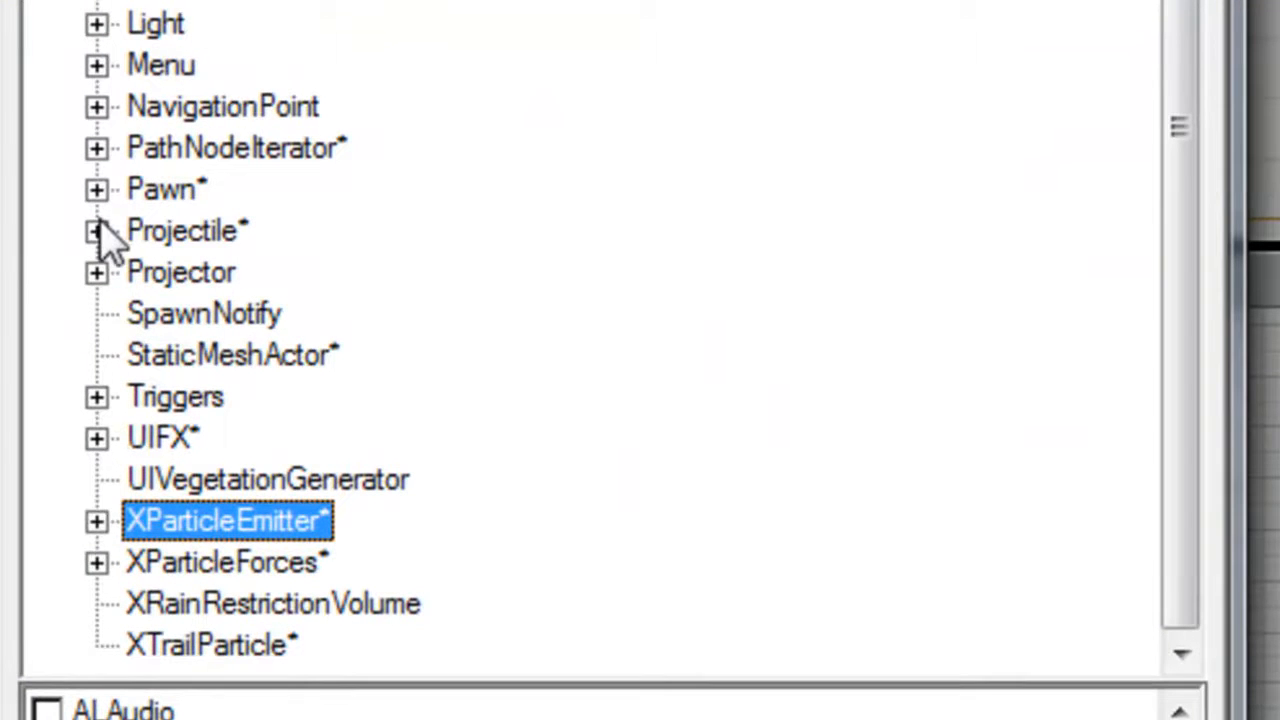
click(96, 189)
click(147, 481)
click(195, 438)
click(340, 520)
click(358, 457)
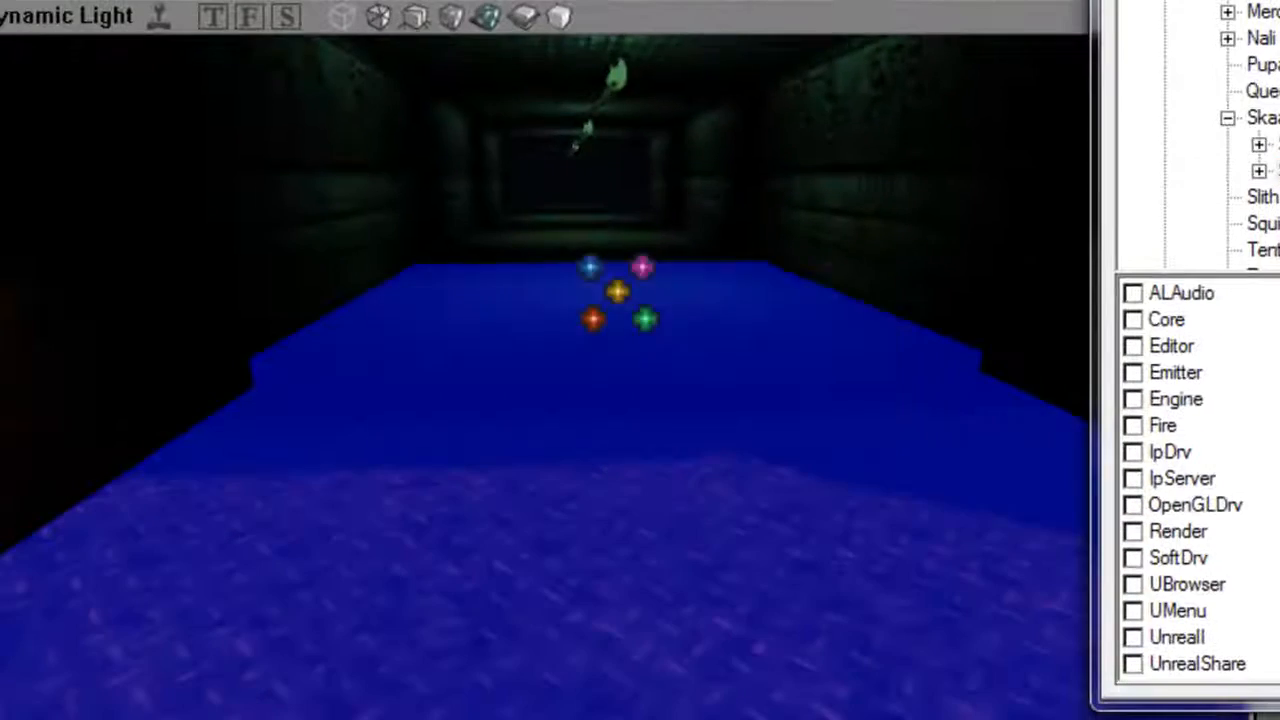
right_click(372, 438)
click(520, 2)
Copy the collision height from the SkaarjWarrior's Collision properties.
double_click(265, 250)
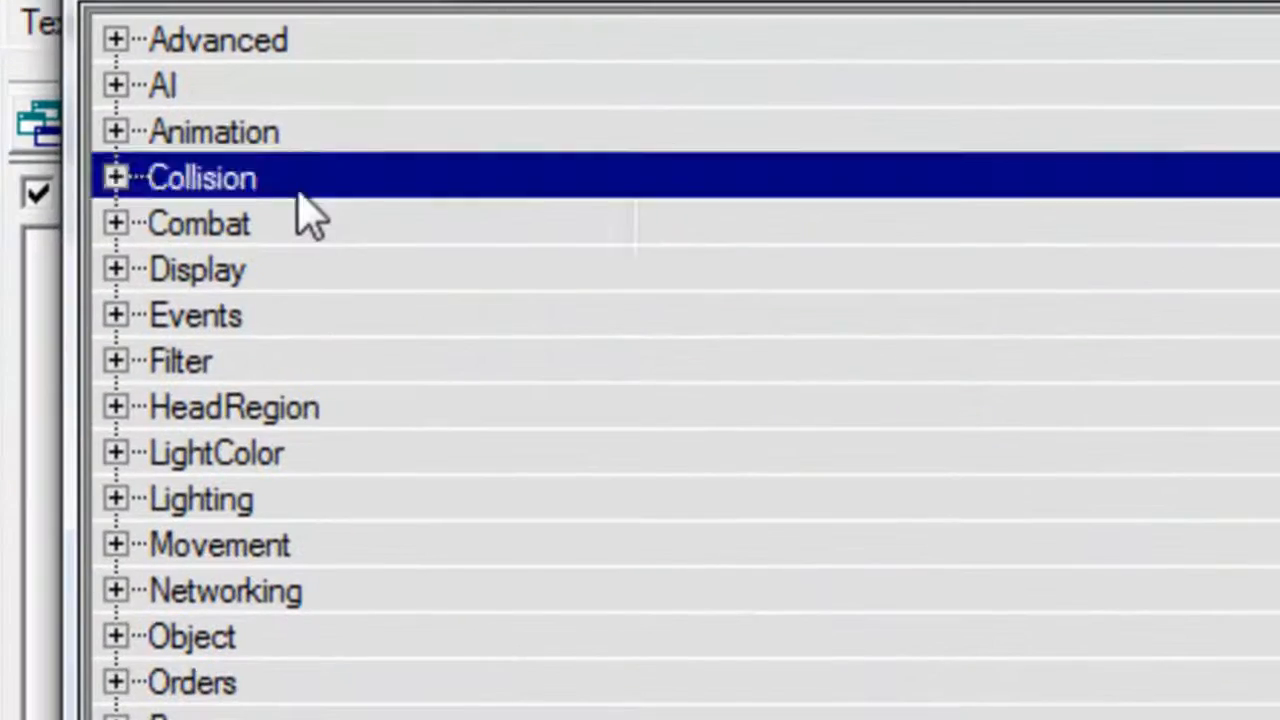
click(297, 189)
click(773, 628)
click(776, 592)
key(ctrl+c)
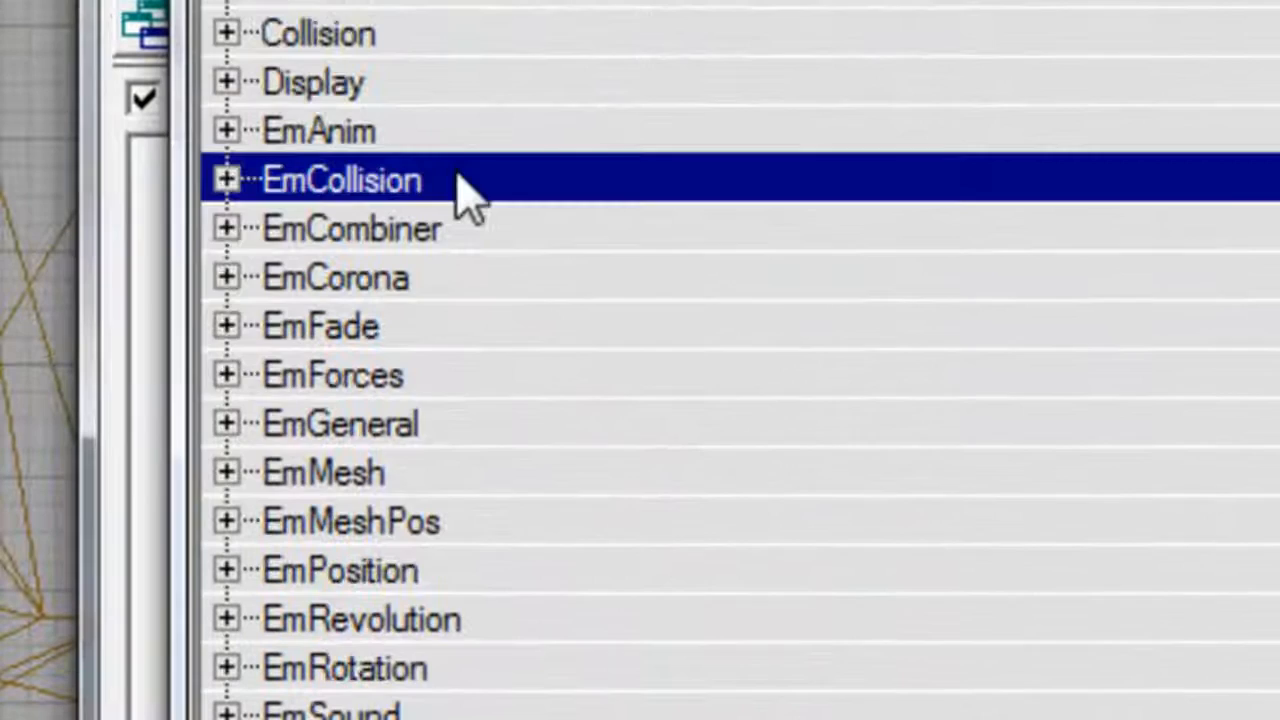
Set the mesh emitter's ParticleExtent under EmCollision to X 16, Y 16 and the copied height of 46 for Z.
double_click(460, 180)
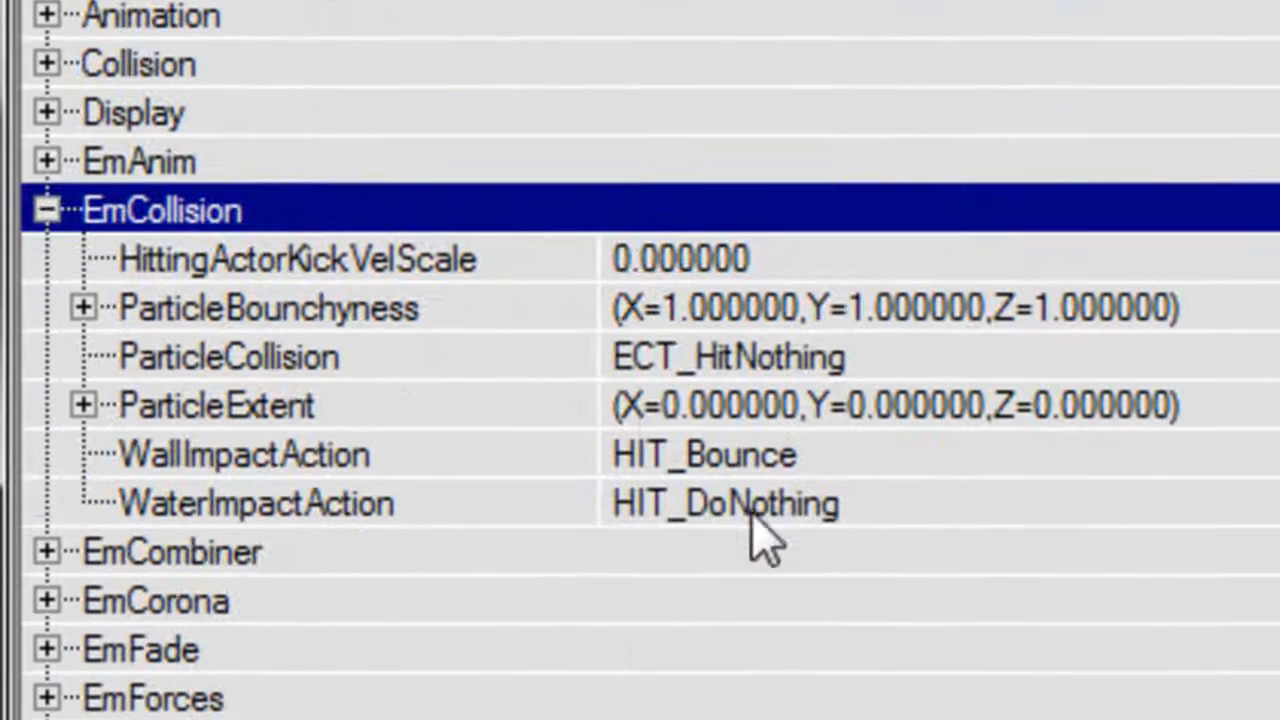
double_click(380, 410)
click(755, 558)
key(ctrl+v)
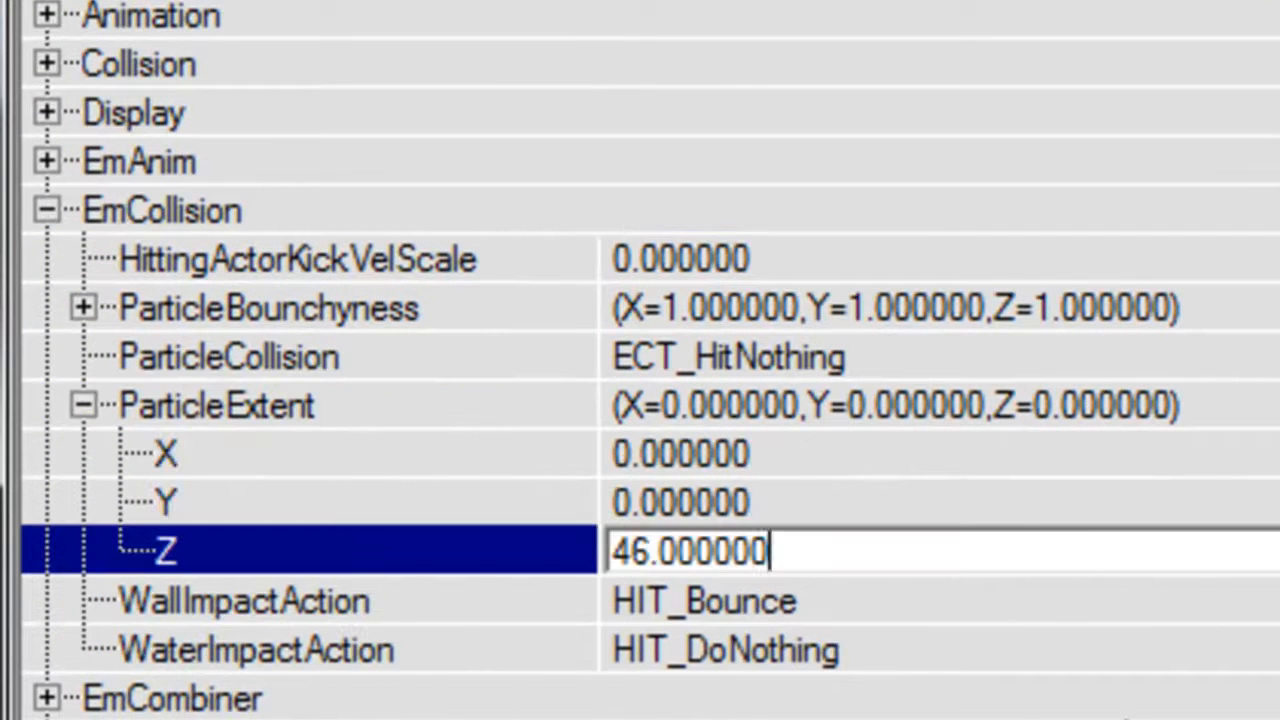
key(Up)
text(16)
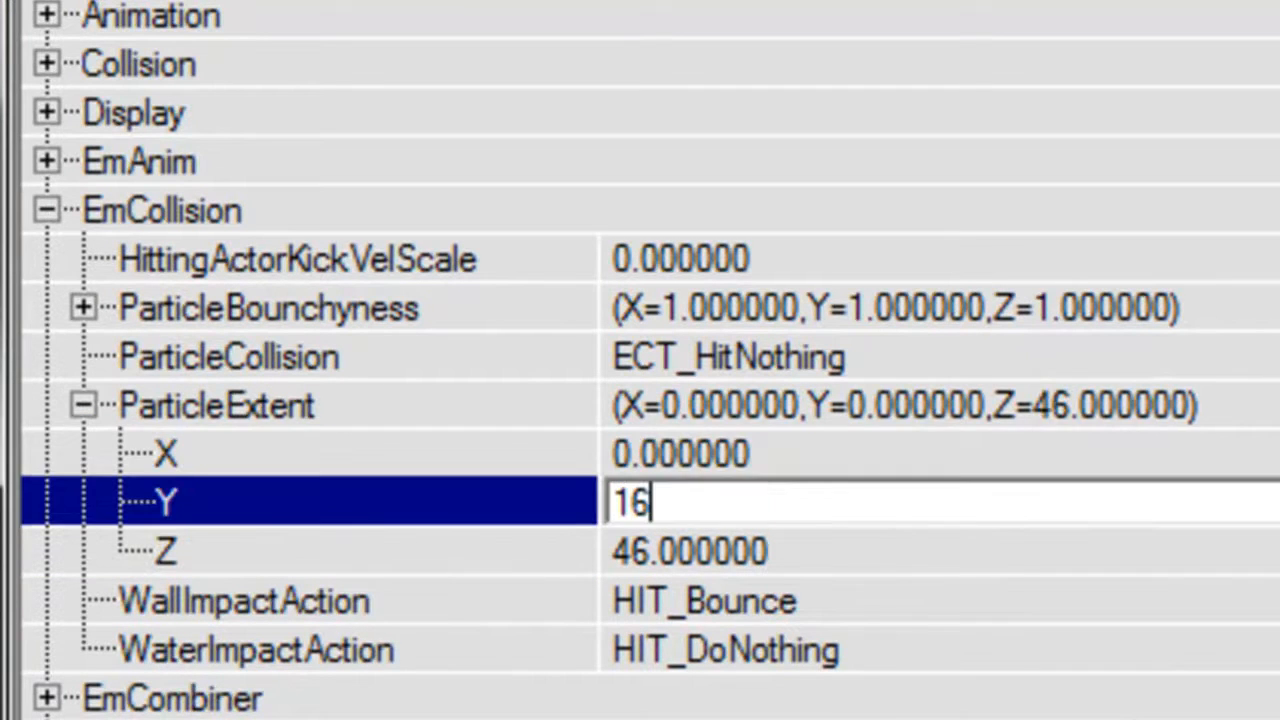
key(Up)
text(16)
key(Return)
Set the emitter's ParticleCollision to ECT_HitWalls and collapse the EmCollision group.
click(918, 357)
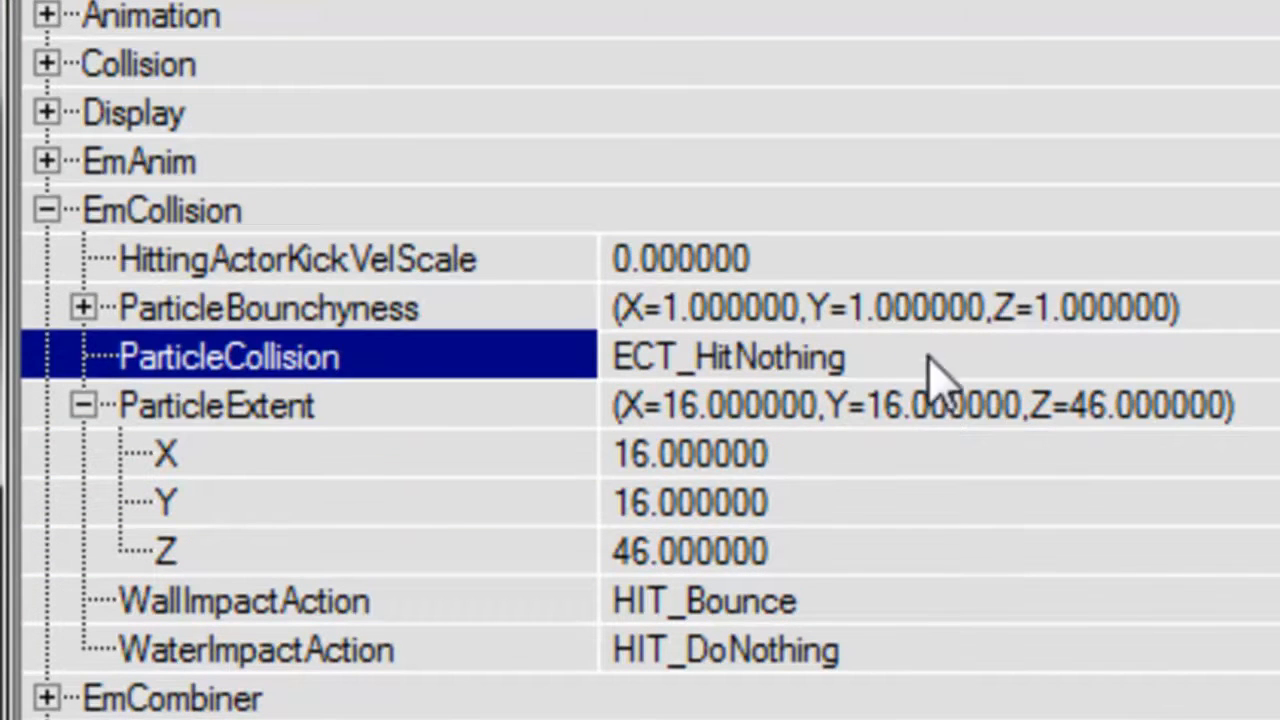
click(920, 358)
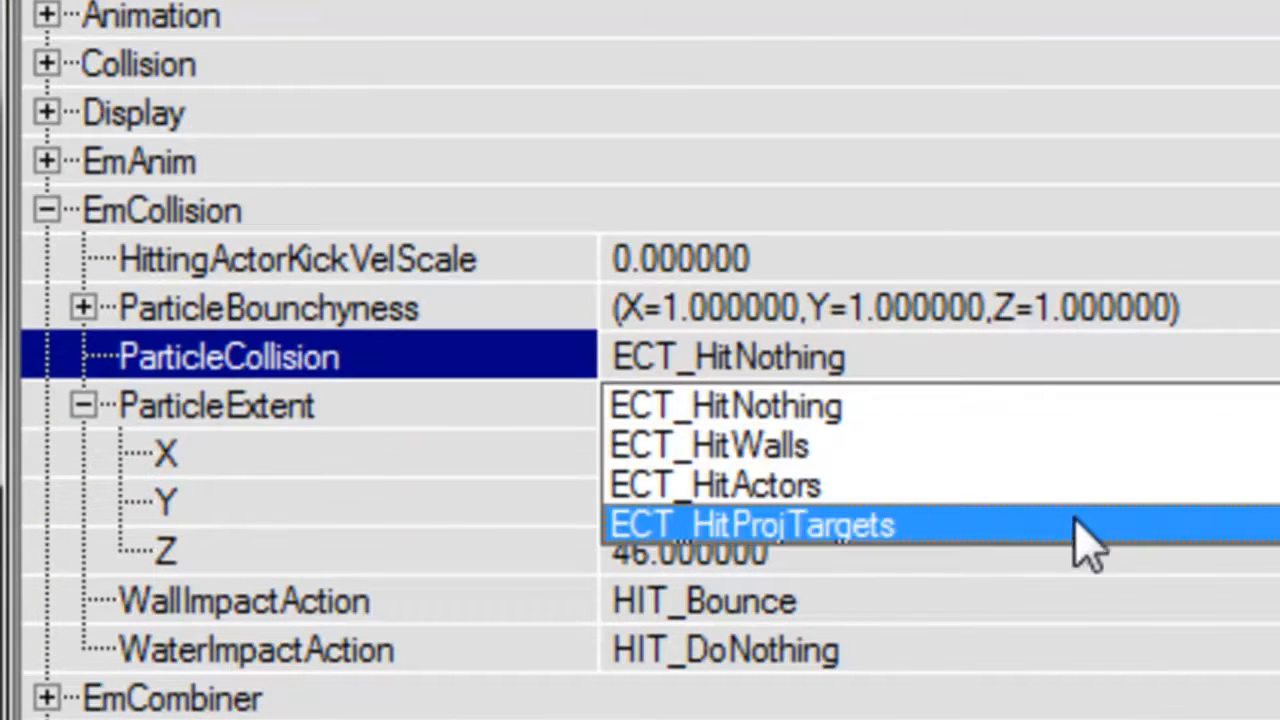
click(1060, 446)
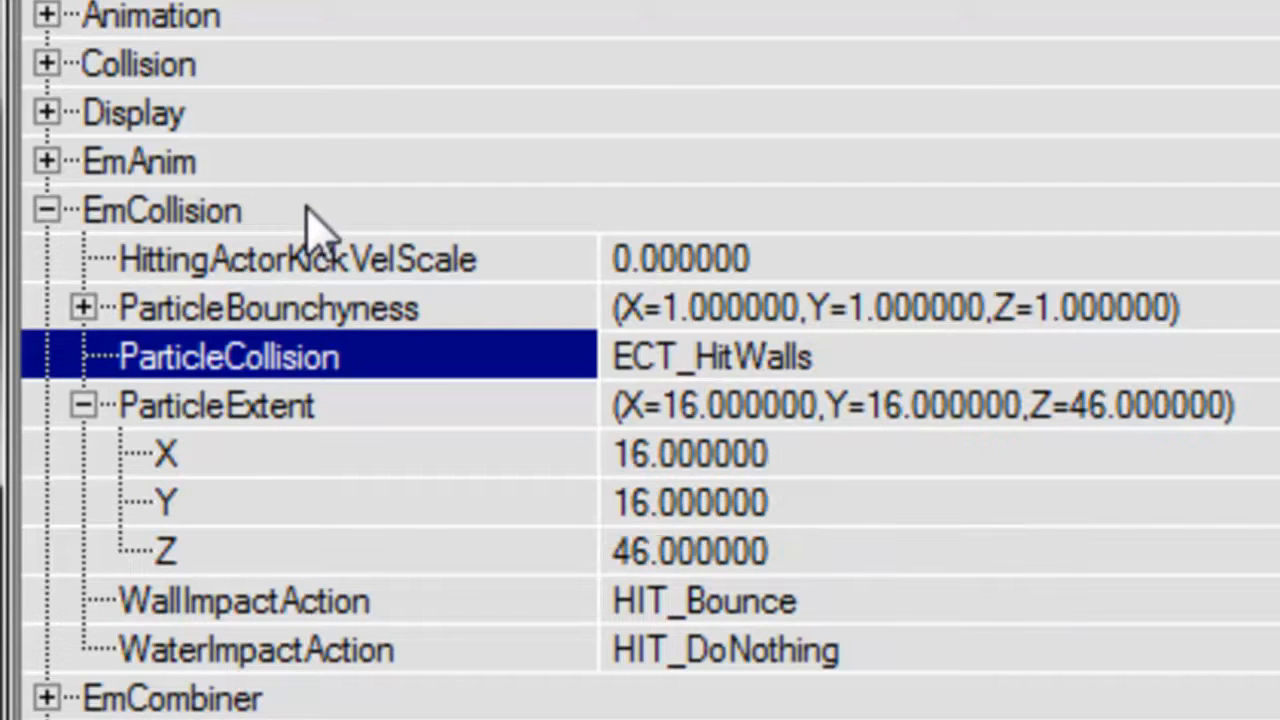
double_click(320, 213)
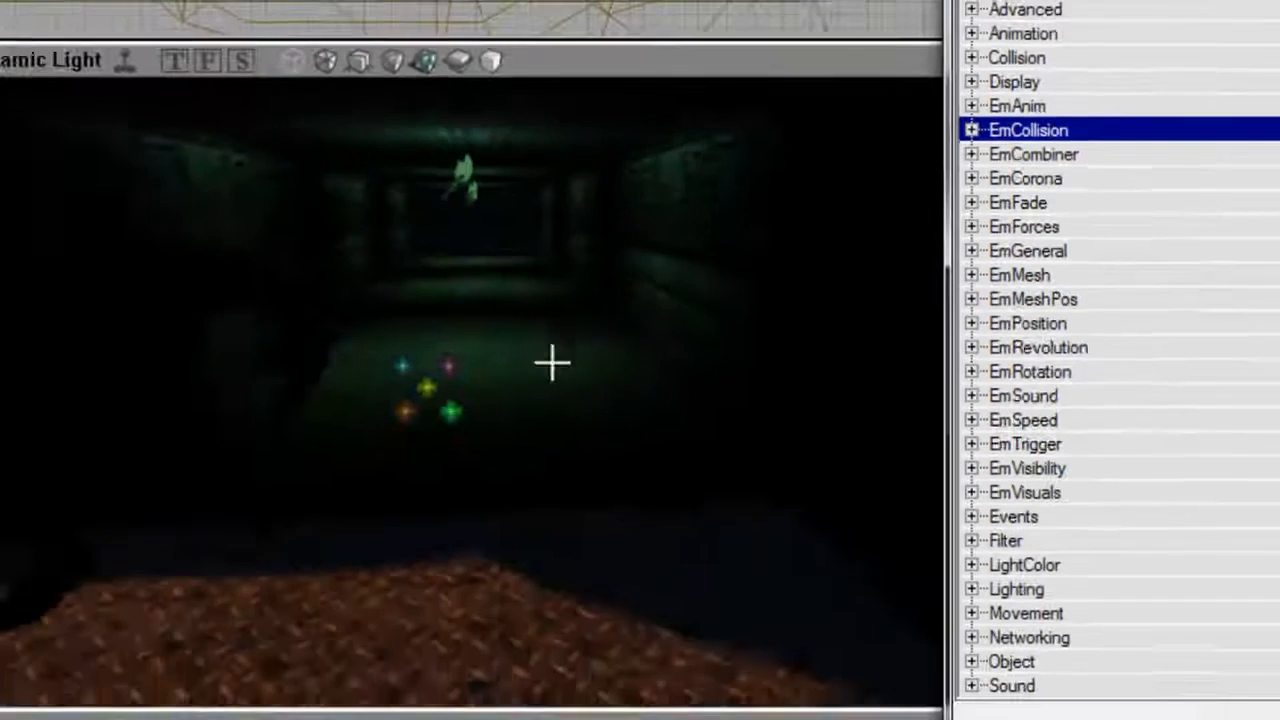
Turn on real-time preview in the Dynamic Light viewport to show the emitter's particles.
drag(551, 363, 638, 280)
click(160, 62)
drag(669, 440, 714, 451)
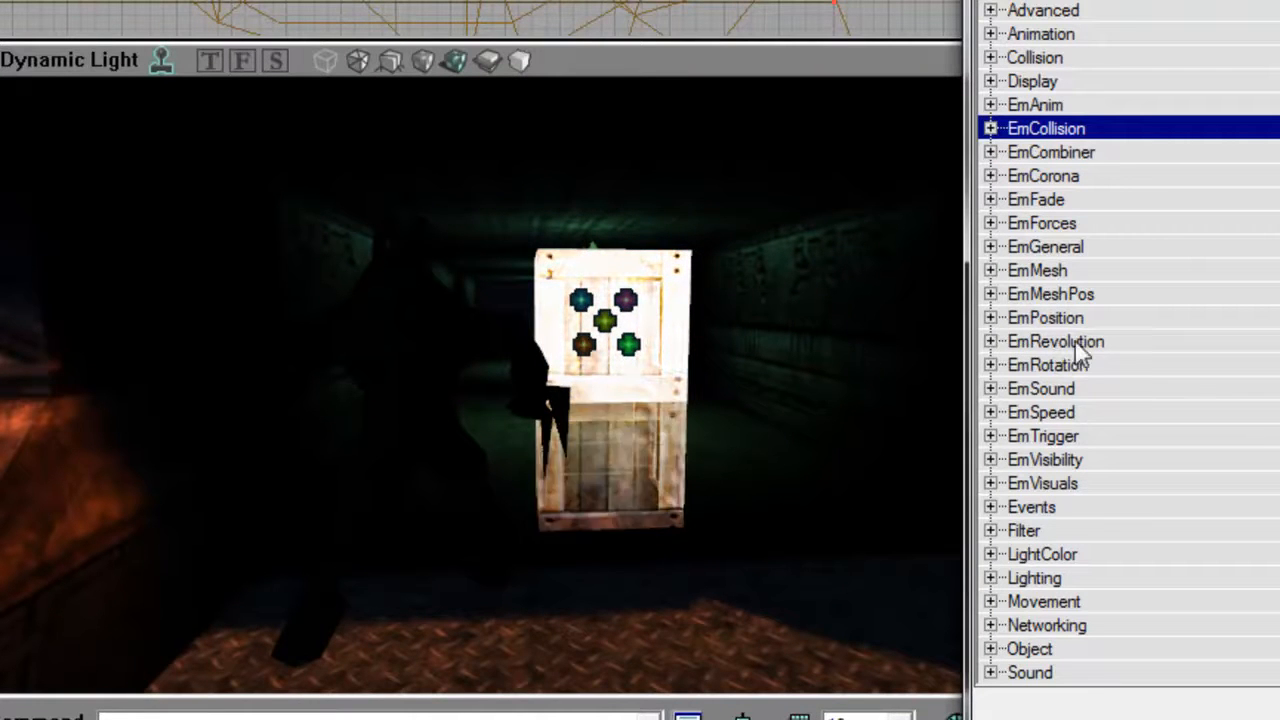
Set the emitter's ParticleMesh under EmMesh to skaarjw and collapse the group.
click(1010, 272)
click(990, 270)
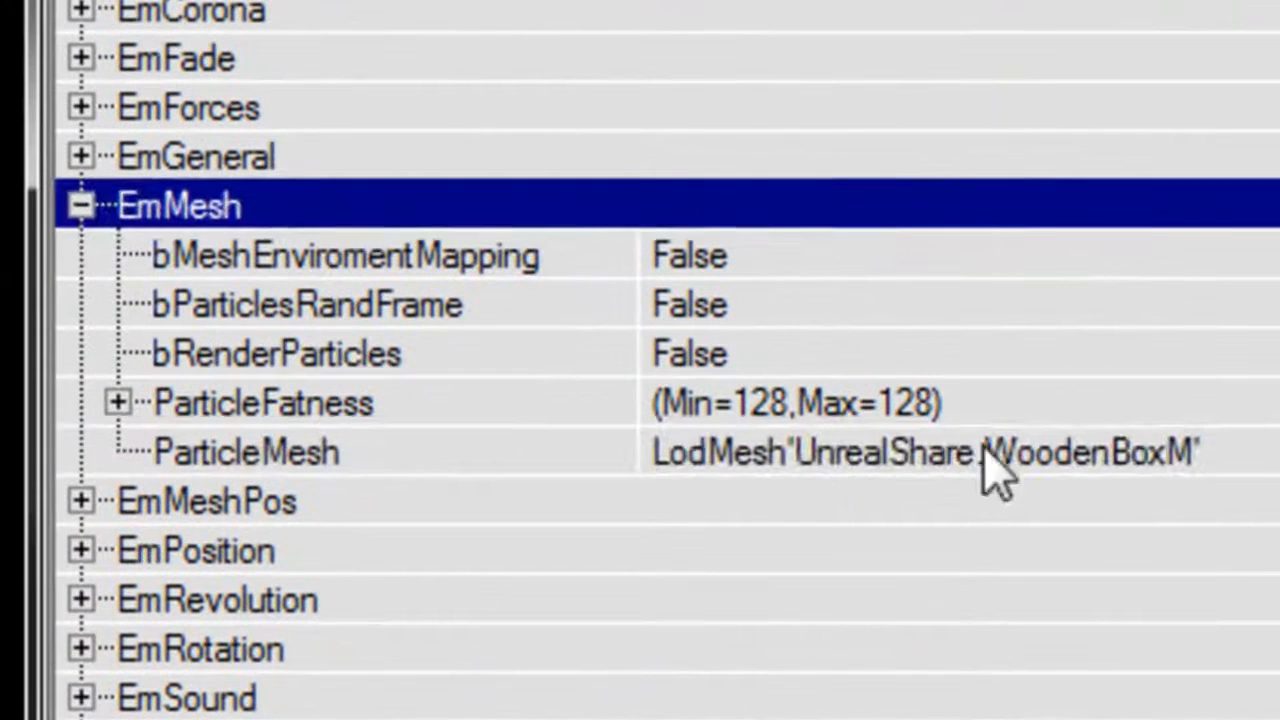
click(990, 470)
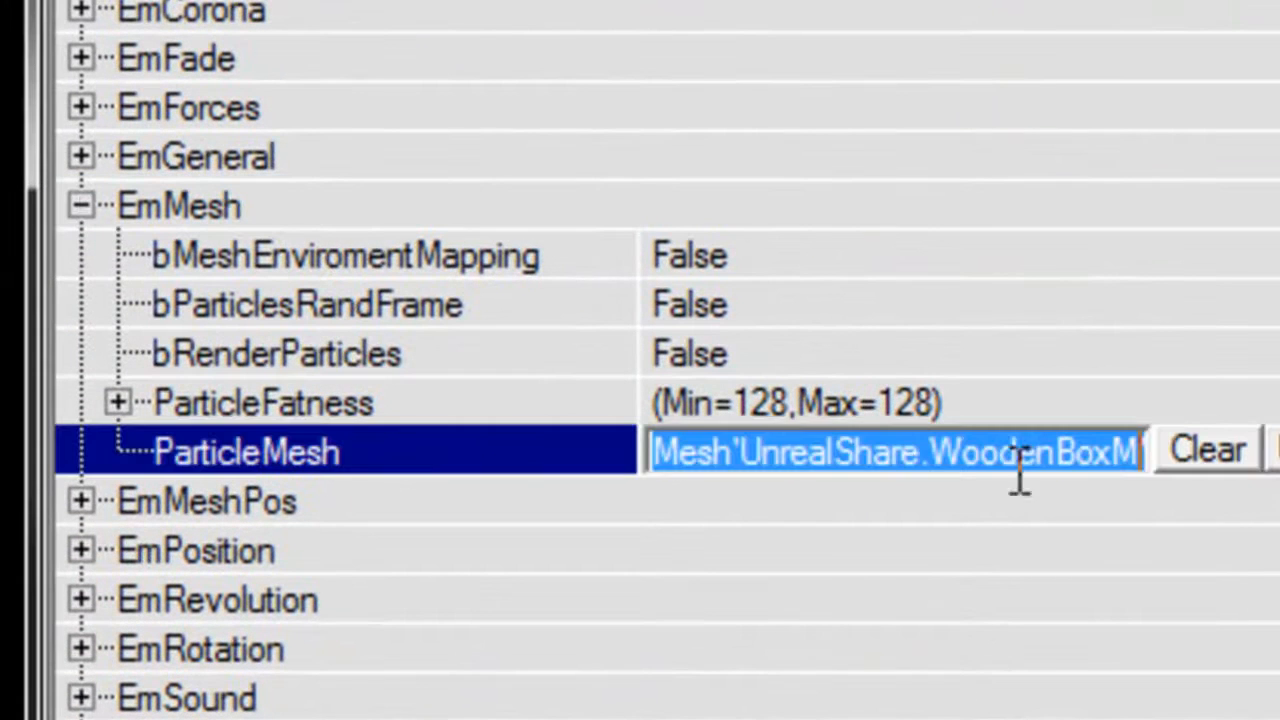
text(skaarjw)
key(Return)
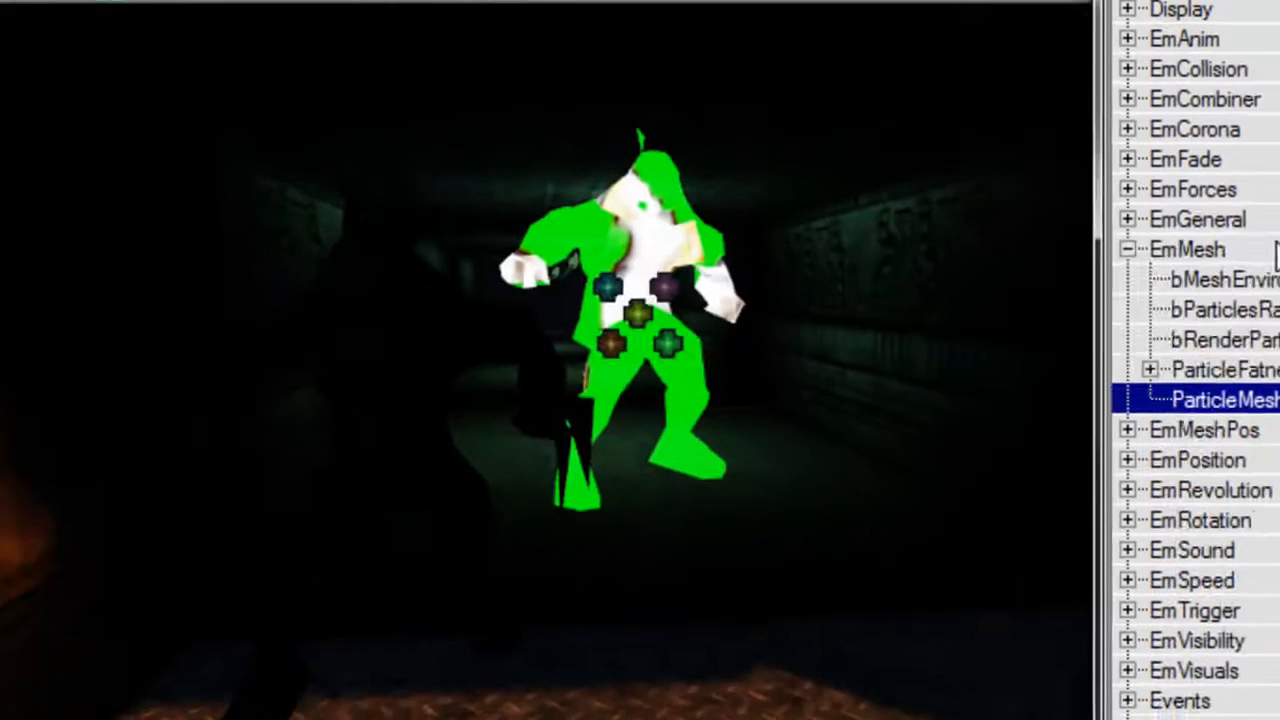
click(1276, 252)
mouse_move(760, 414)
mouse_down()
mouse_move(785, 345)
mouse_move(760, 414)
mouse_up()
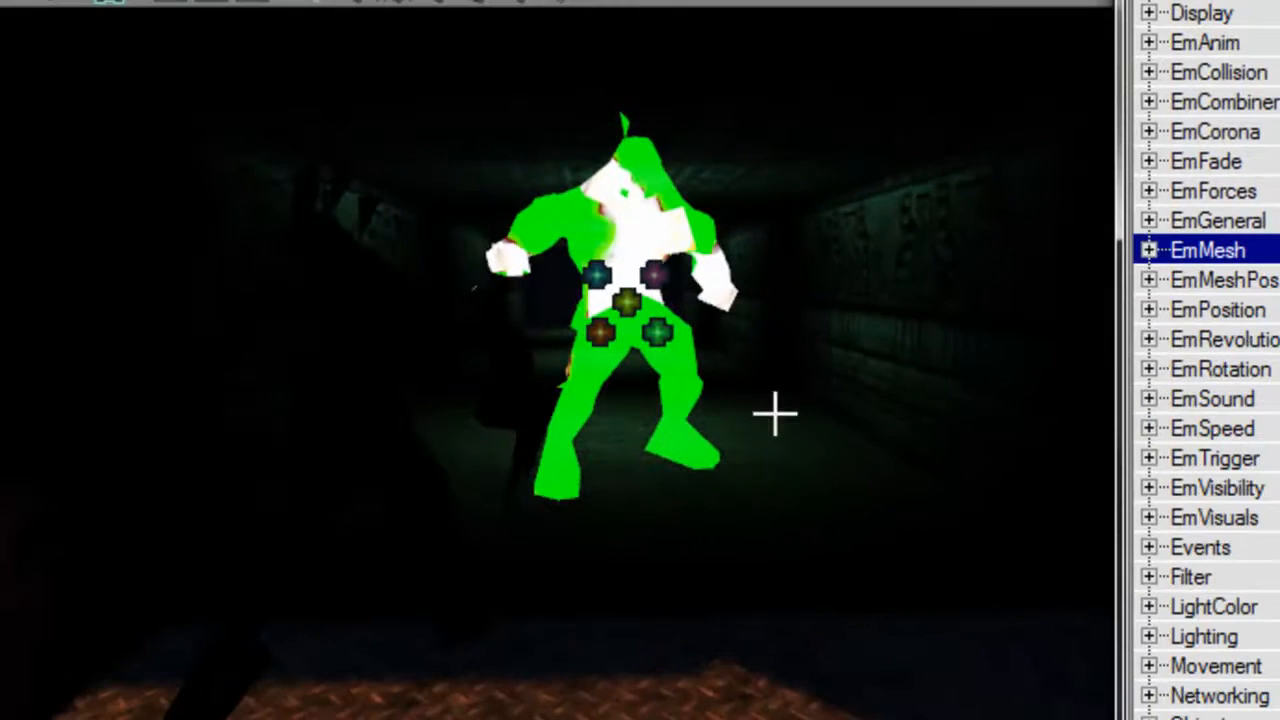
Expand the emitter's ParticleTextures list under EmVisuals.
double_click(1254, 518)
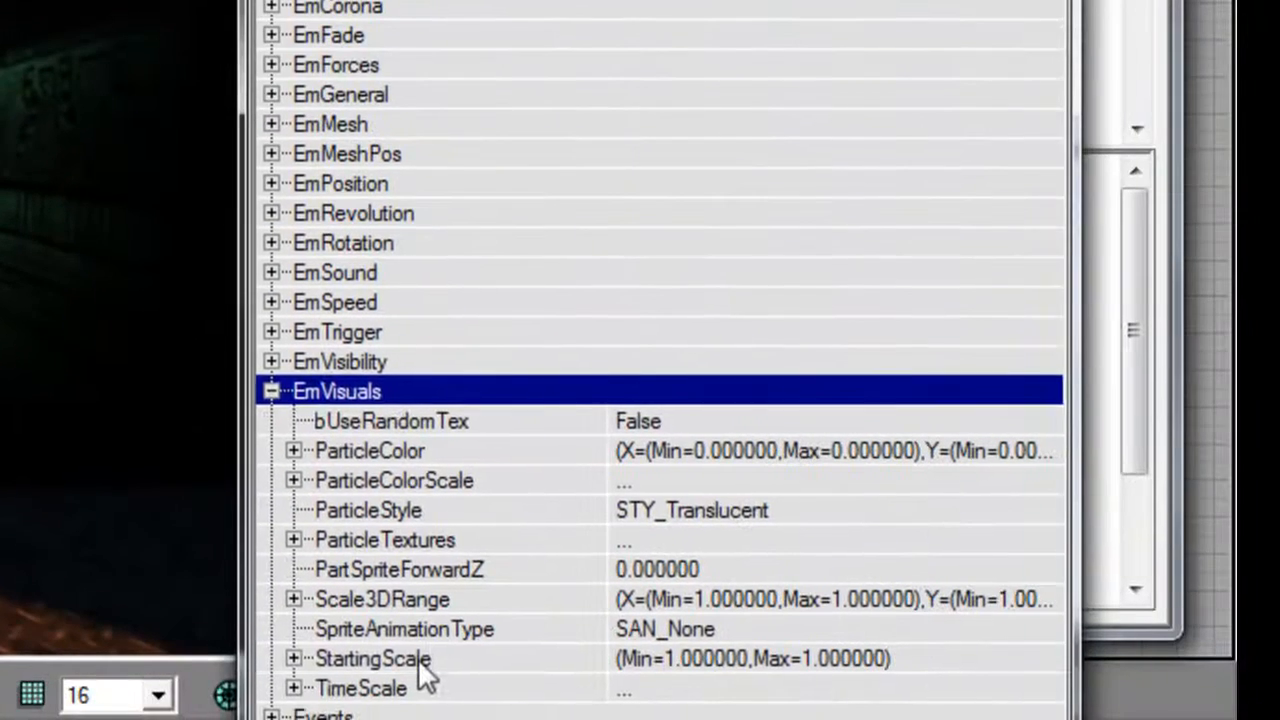
click(422, 662)
click(420, 540)
double_click(420, 538)
click(440, 568)
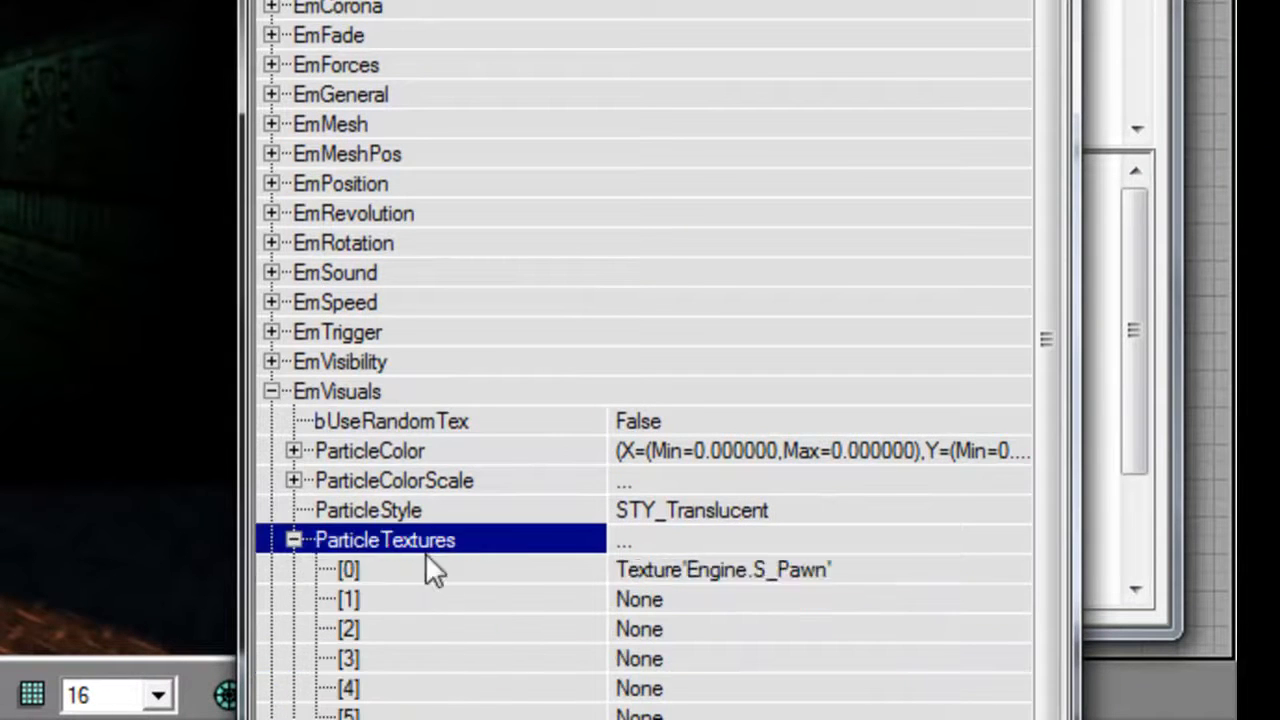
Assign the SKAARJW1 texture from the UnrealShare package to particle texture slot [0].
click(1018, 569)
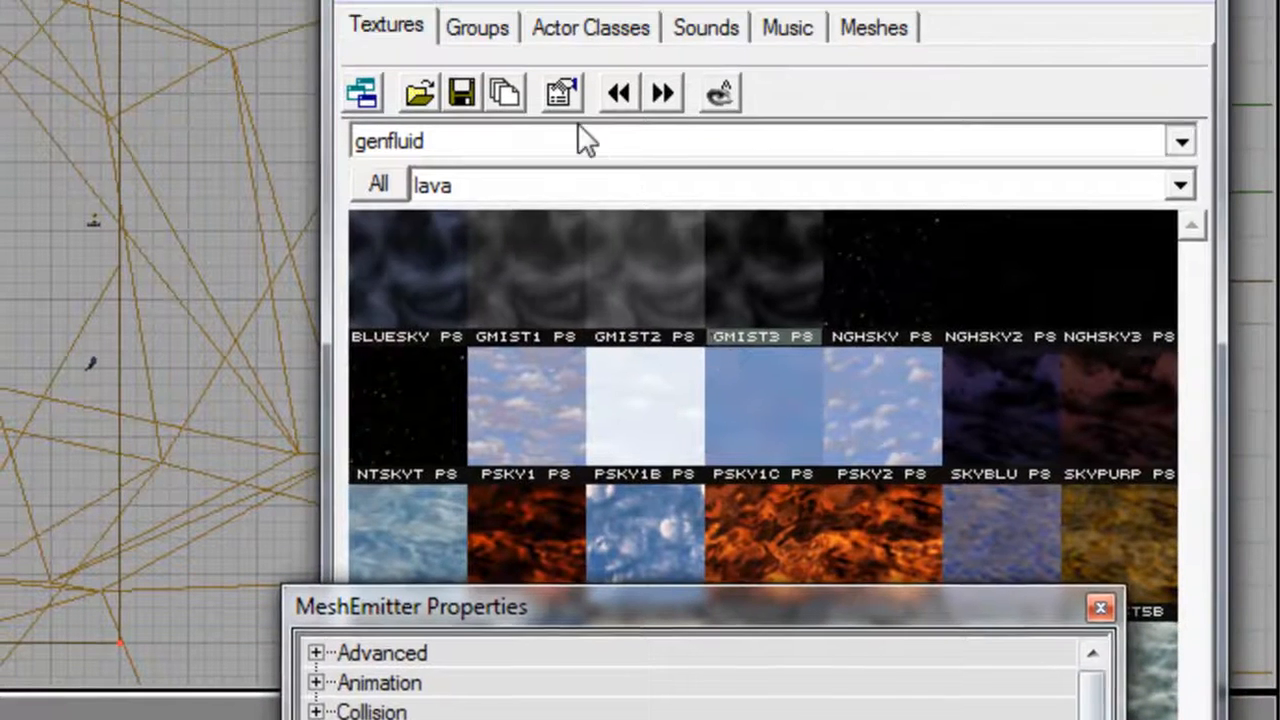
click(585, 140)
click(500, 509)
click(470, 190)
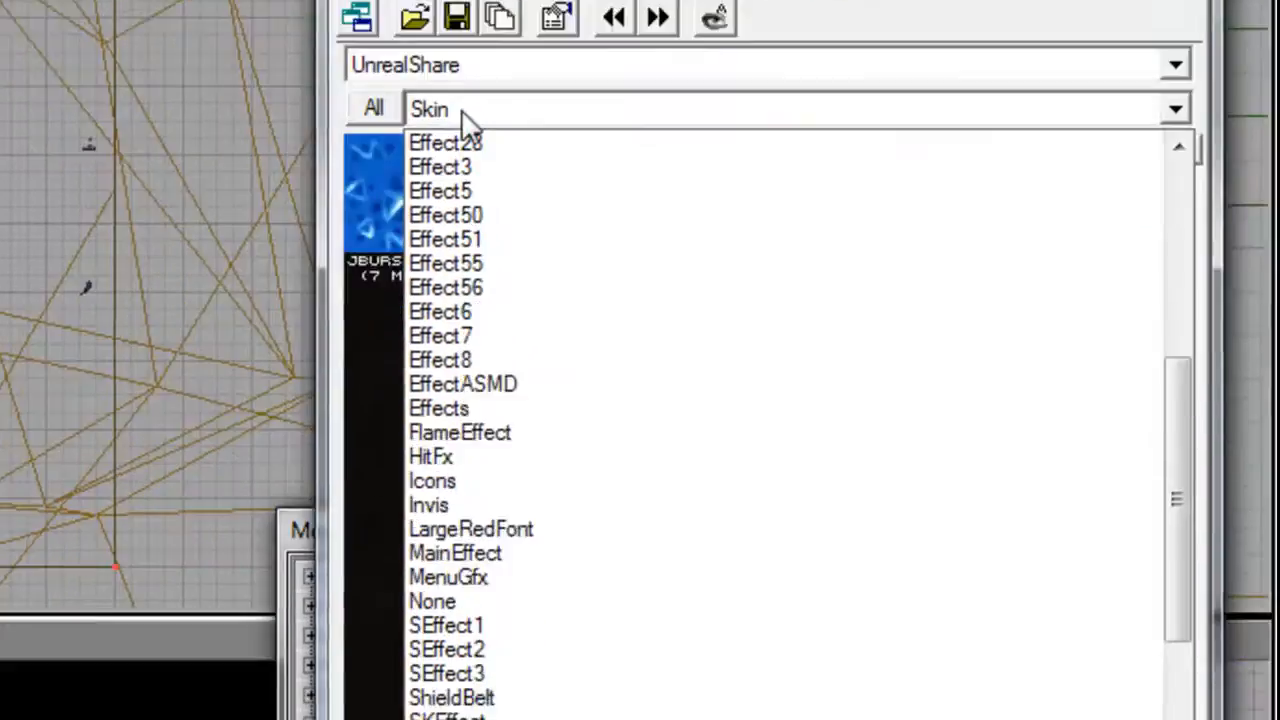
click(455, 700)
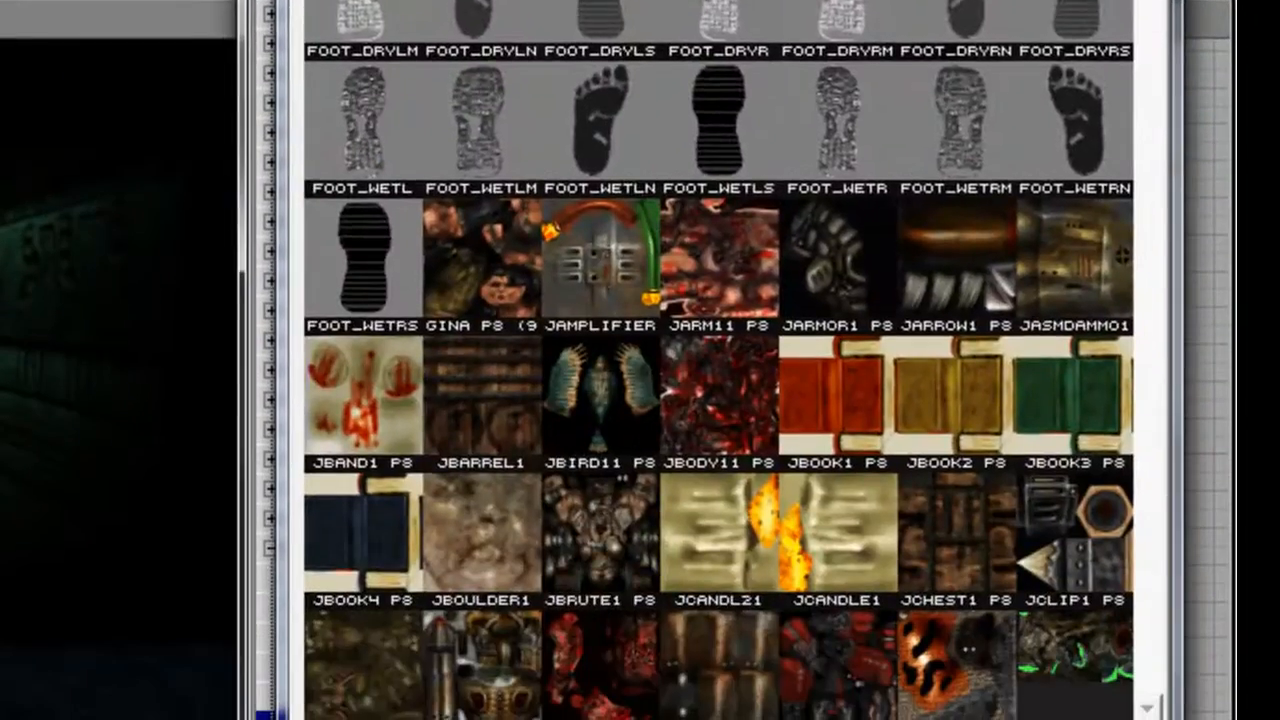
scroll(718, 360, down, 10)
click(940, 510)
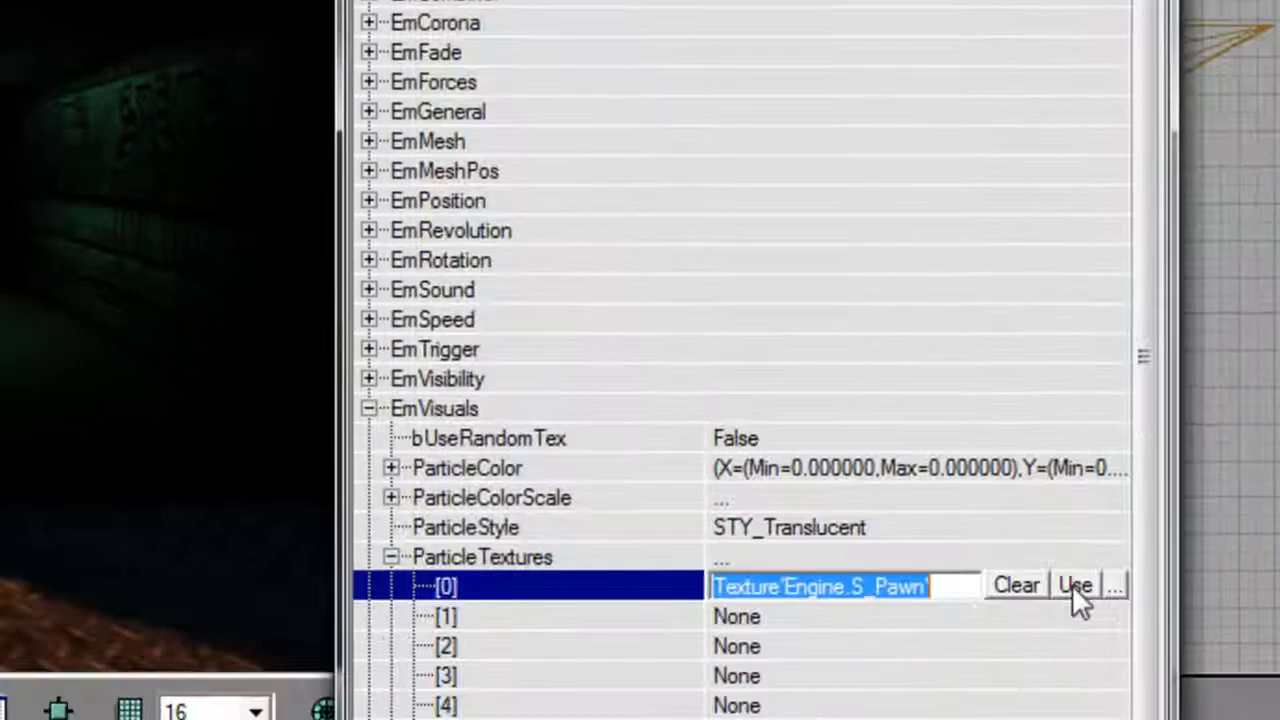
click(1074, 585)
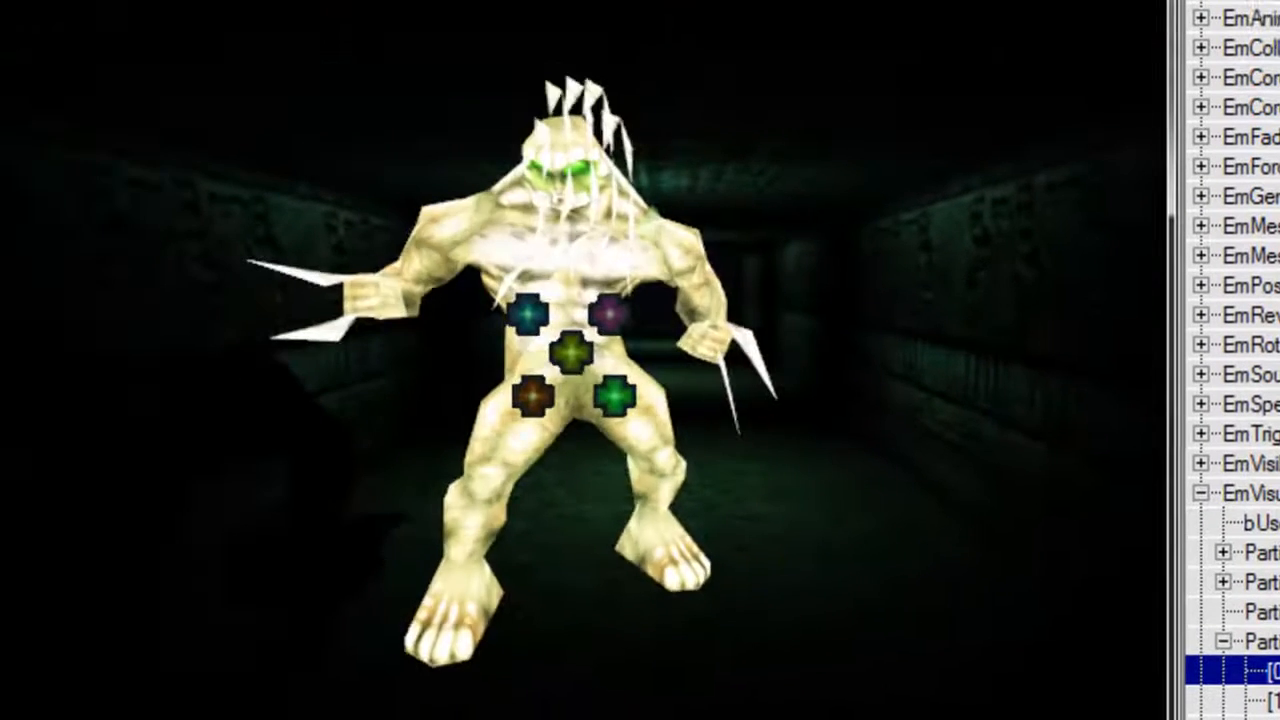
Set the emitter's ParticleStyle to STY_Normal and collapse the EmVisuals group.
click(1262, 611)
click(1127, 519)
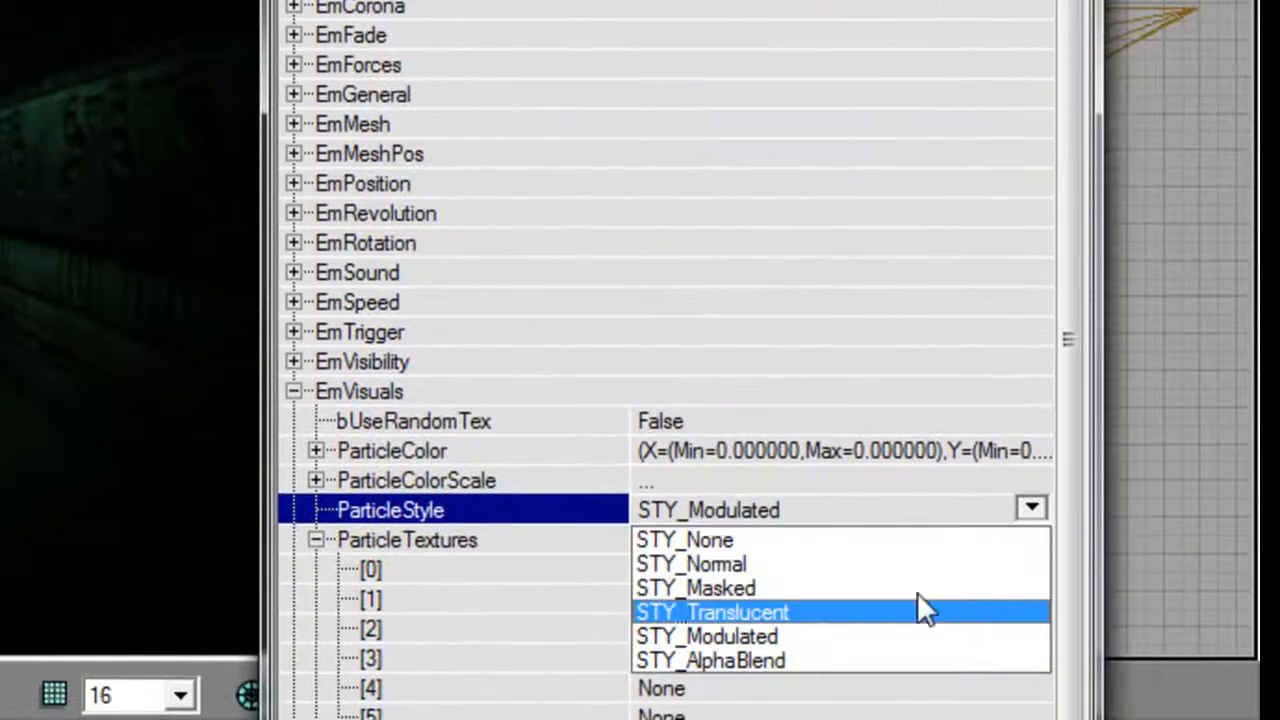
click(690, 564)
double_click(388, 393)
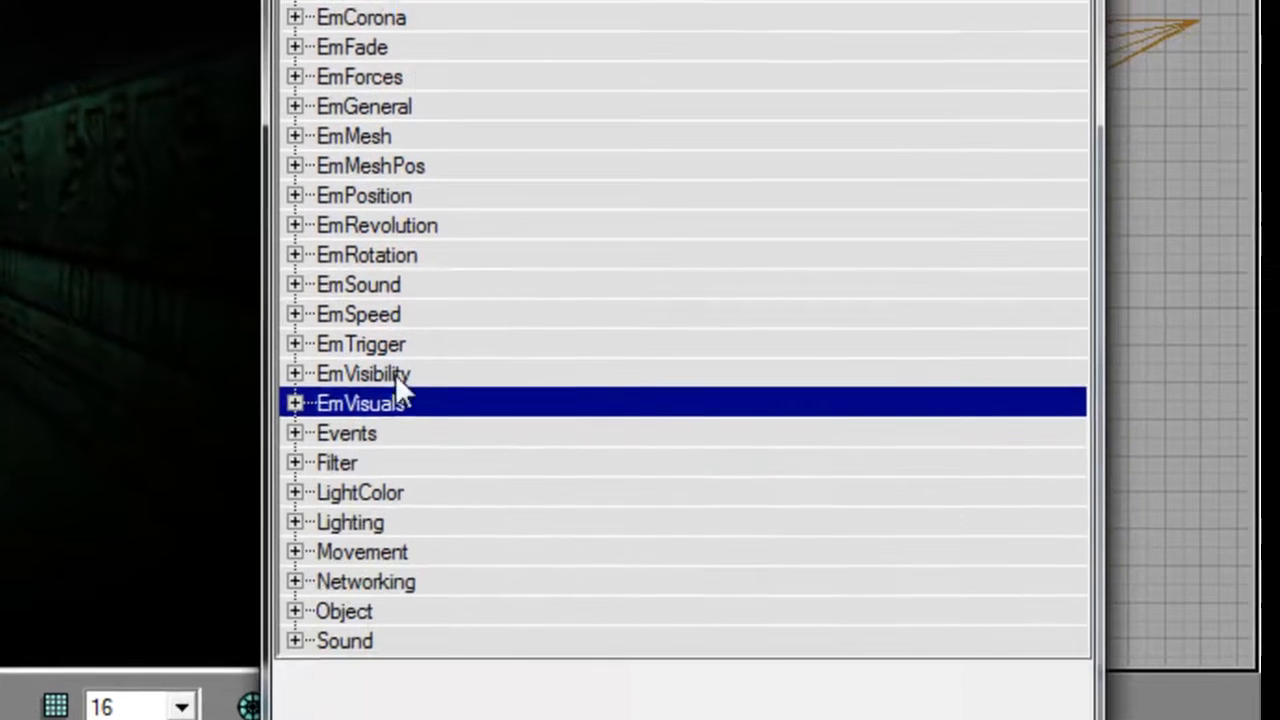
Turn off bUnlit in the emitter's Display properties.
double_click(415, 103)
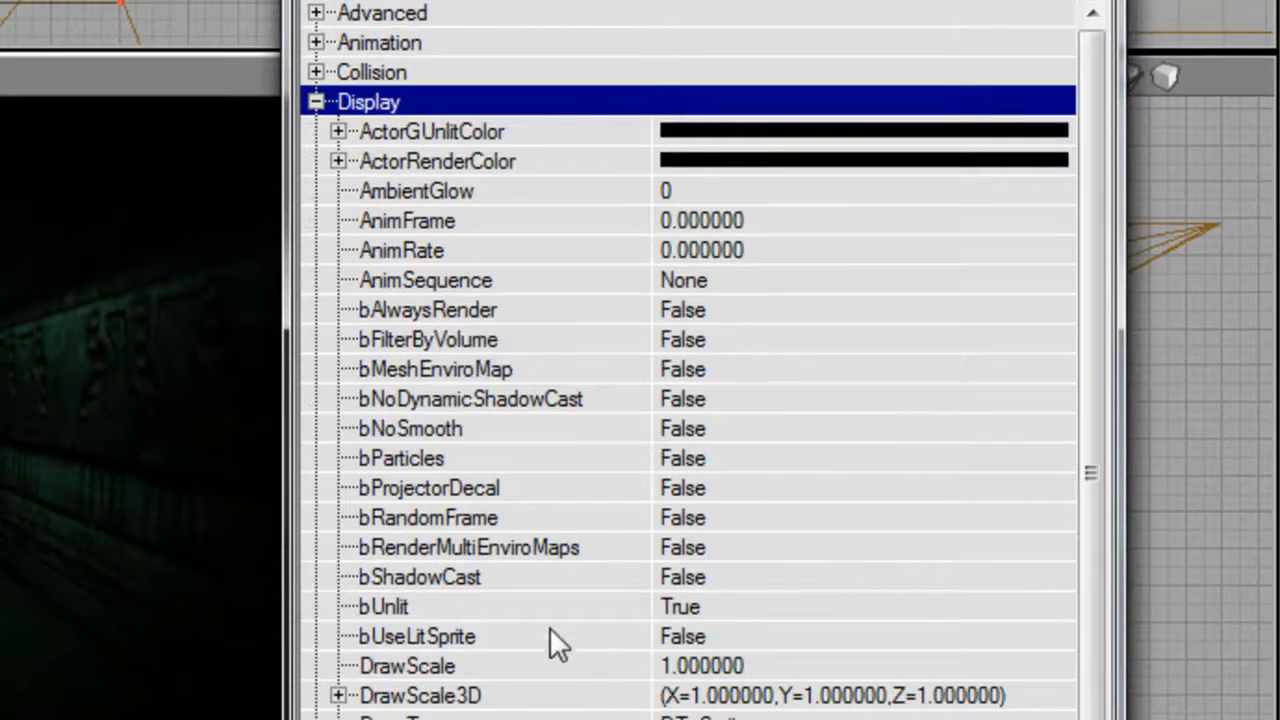
double_click(551, 608)
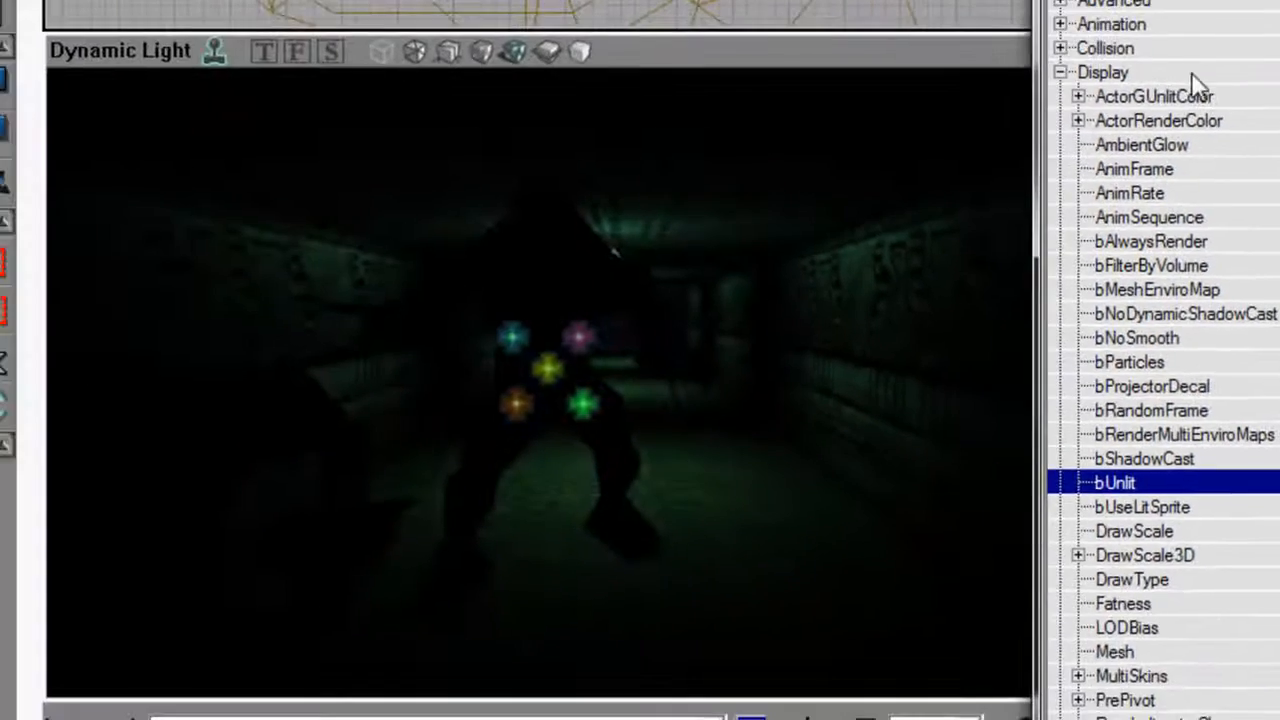
Collapse the emitter's Display group, set MaxParticles to 7 under EmGeneral, and collapse that group as well.
double_click(1190, 75)
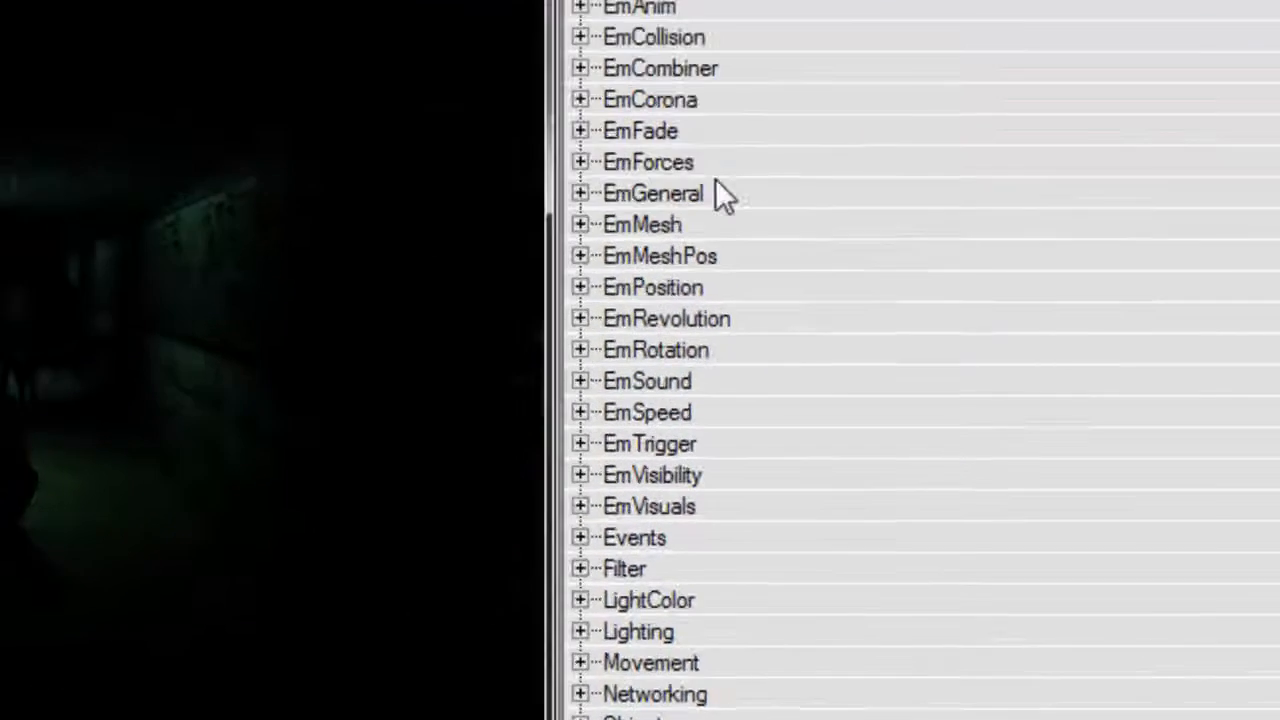
double_click(1168, 245)
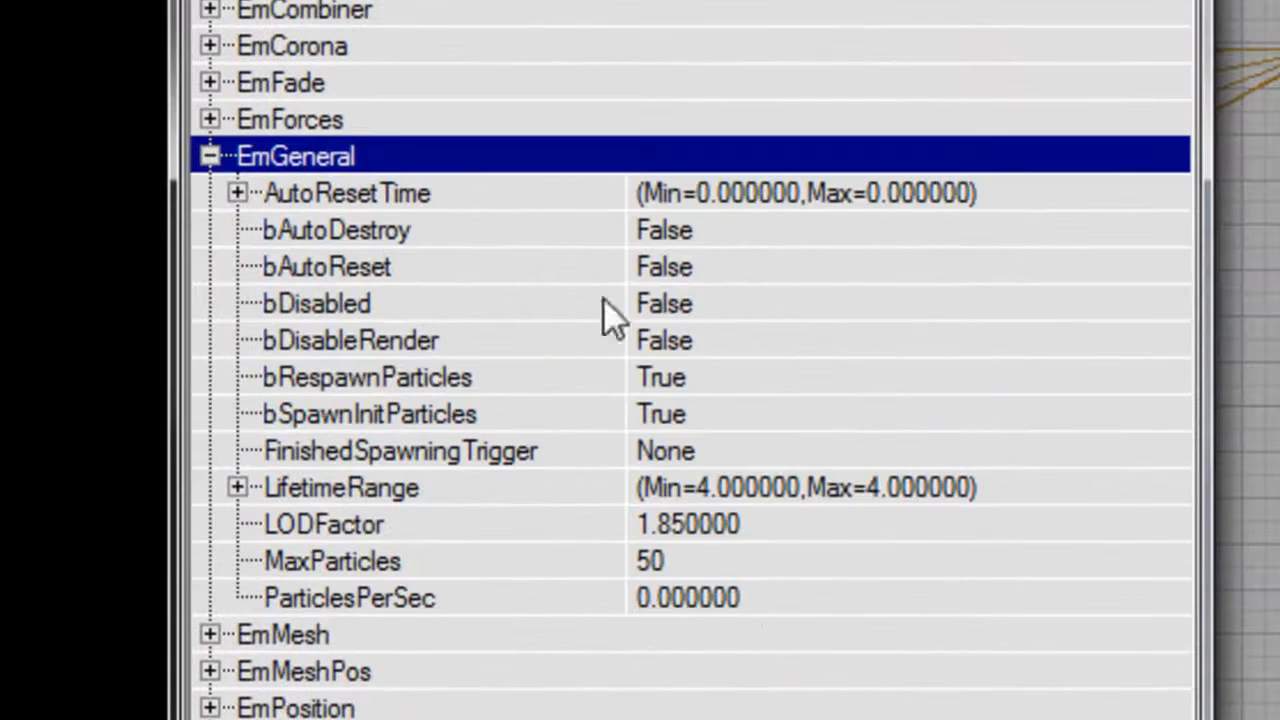
click(745, 562)
text(7)
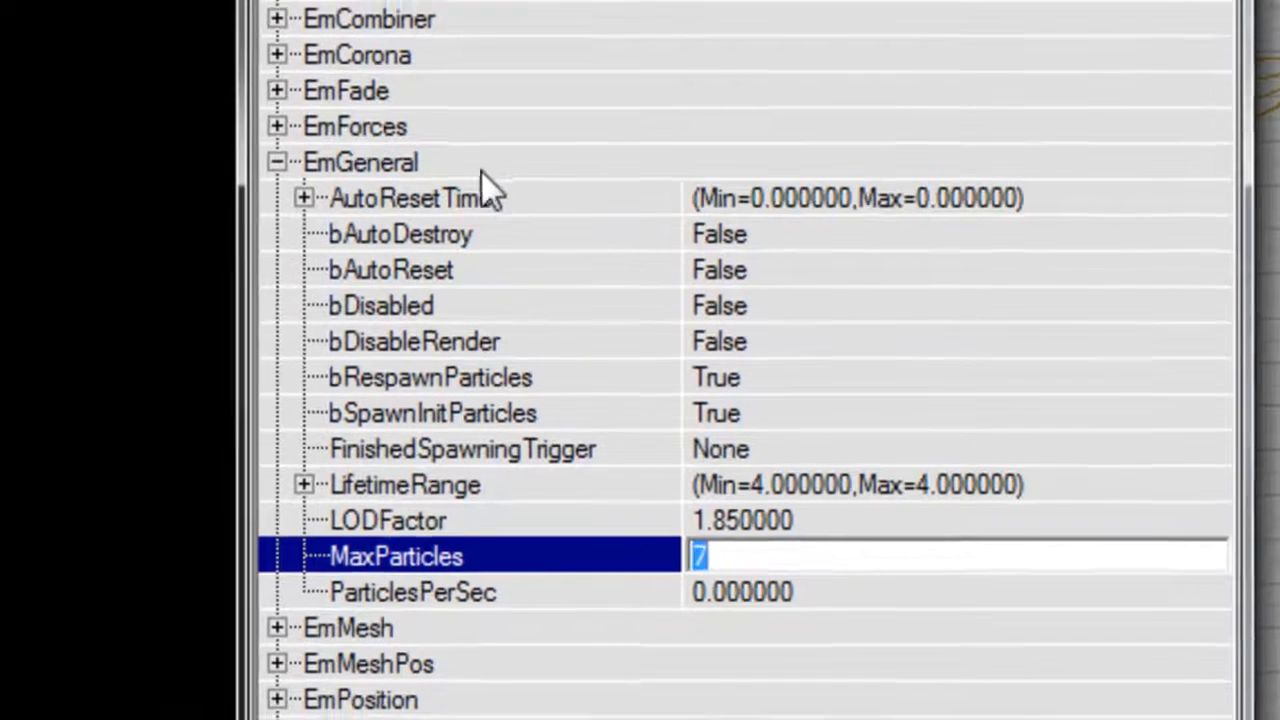
double_click(481, 171)
Examine the spawned Skaarj particles in the tunnel from inside it and from outside its entrance.
drag(874, 231, 874, 270)
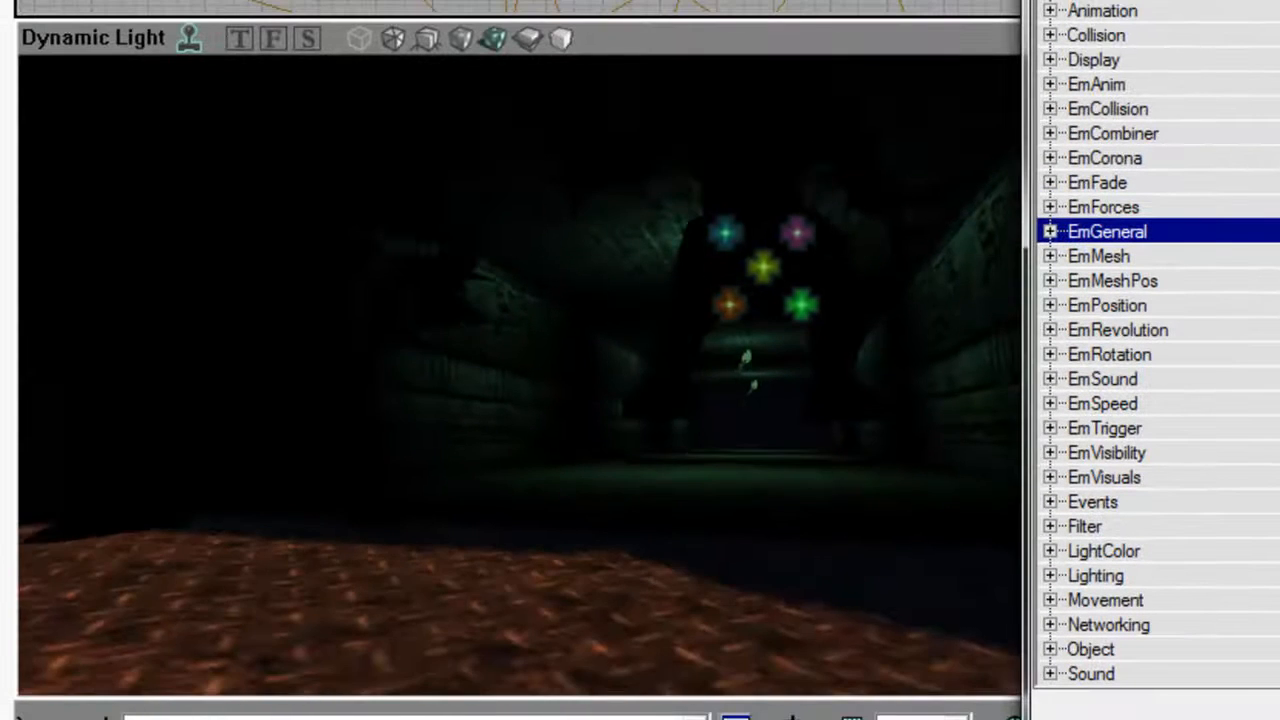
drag(820, 234, 828, 256)
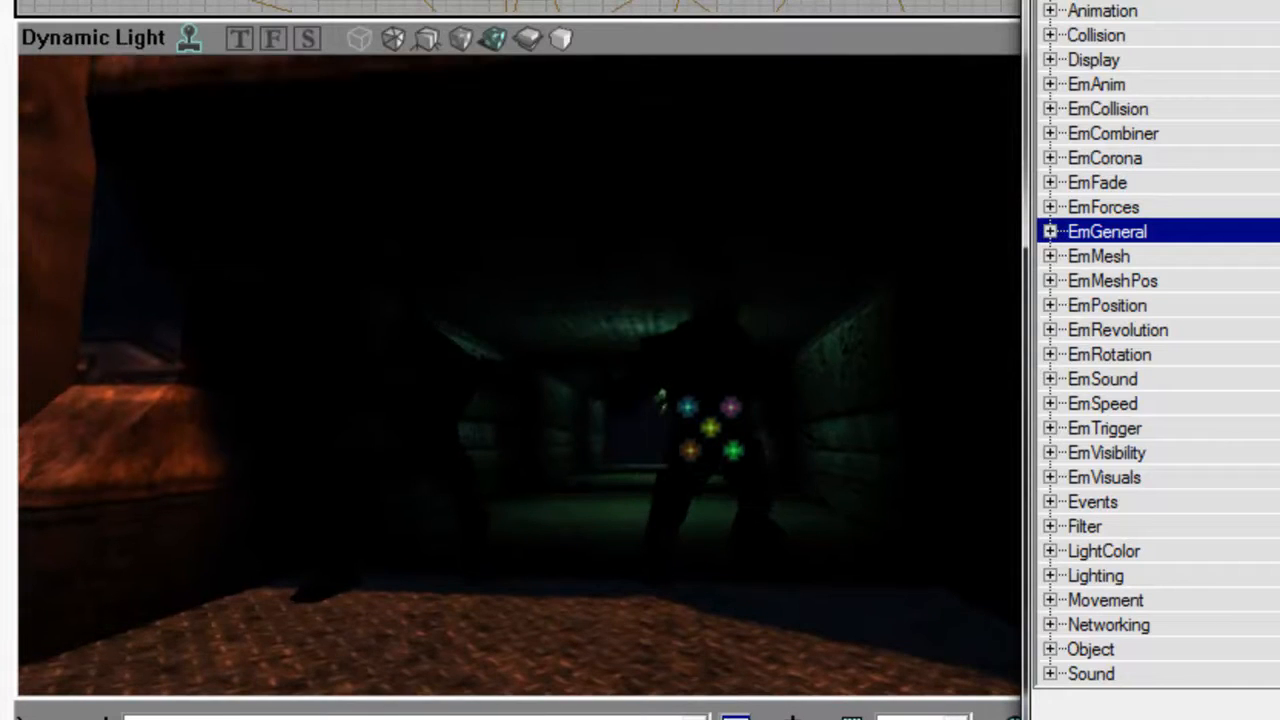
drag(740, 403, 748, 440)
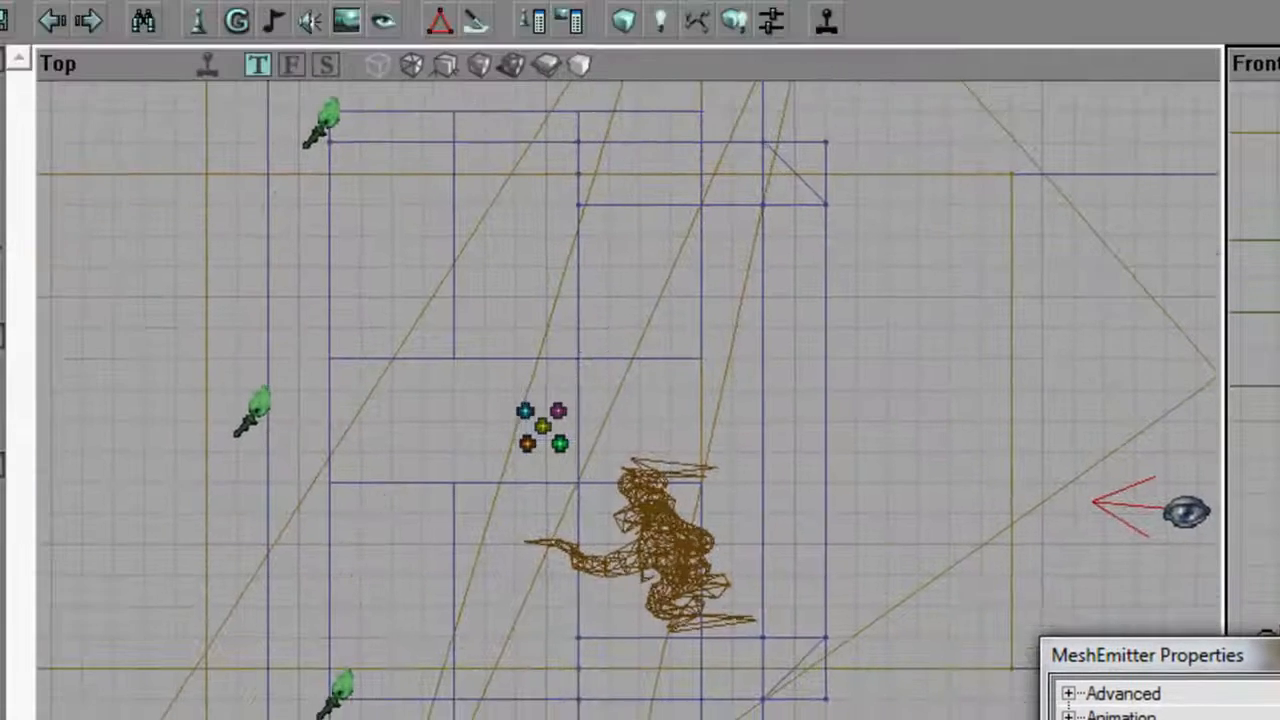
ctrl+shift+drag(542, 426, 520, 426)
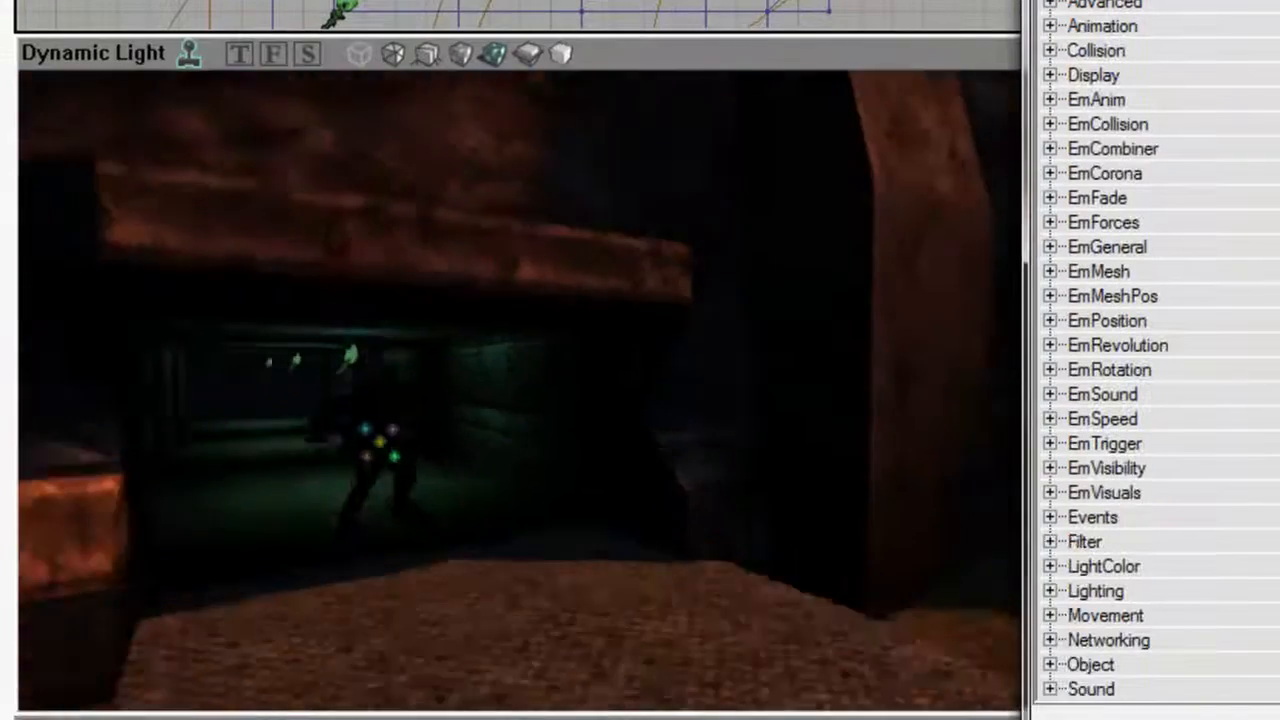
right_drag(657, 333, 705, 345)
mouse_move(657, 333)
mouse_down()
mouse_move(620, 255)
mouse_move(655, 330)
mouse_up()
right_drag(657, 333, 620, 265)
drag(657, 333, 655, 200)
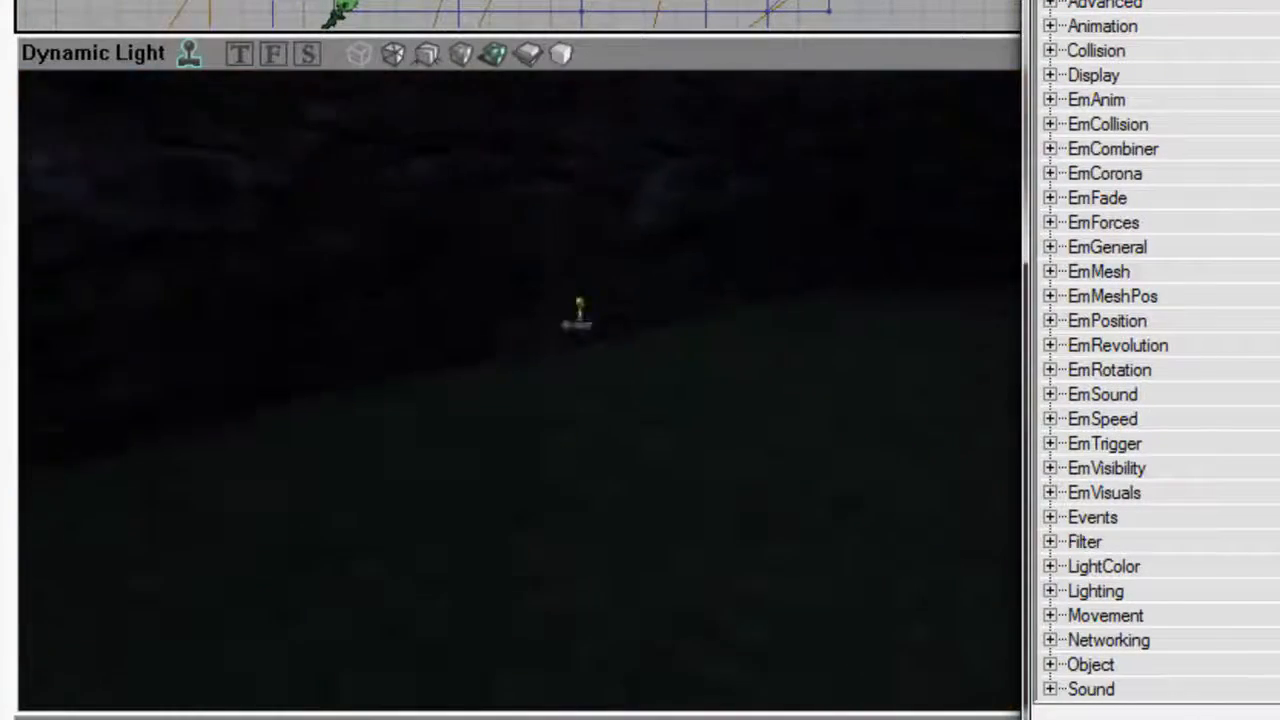
right_drag(657, 333, 150, 315)
drag(657, 333, 650, 150)
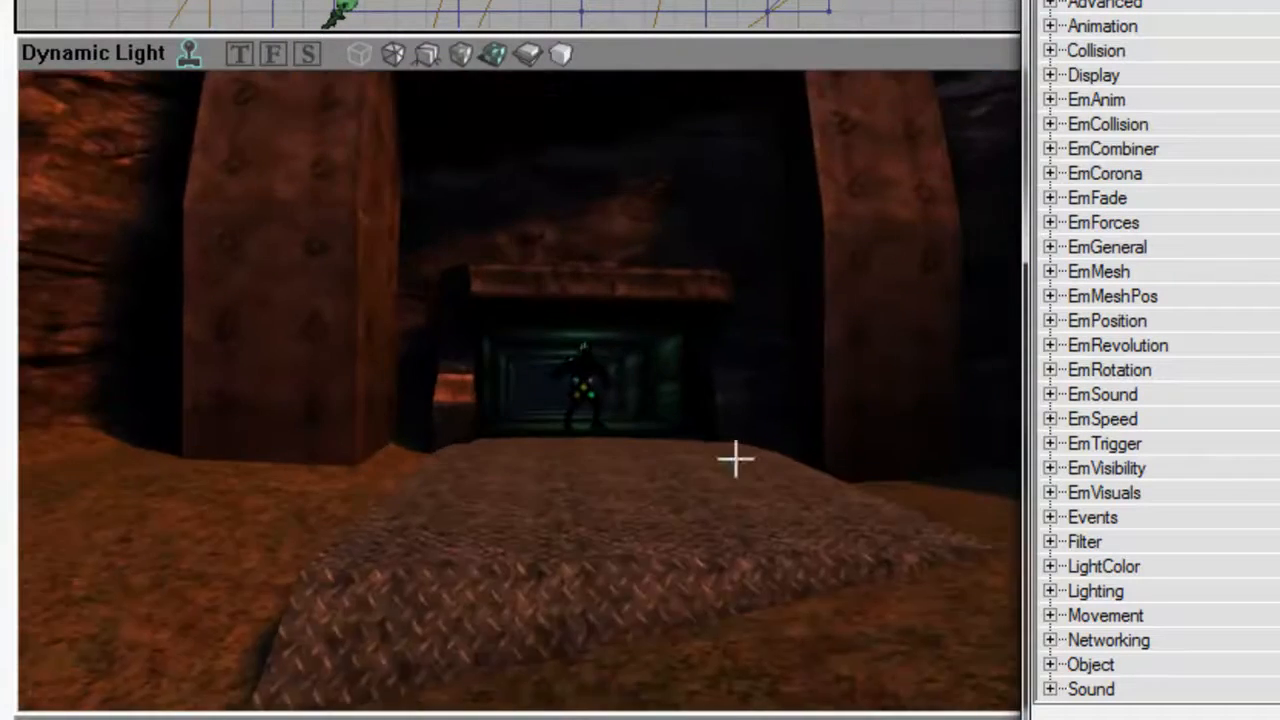
right_drag(855, 594, 865, 650)
drag(855, 594, 850, 560)
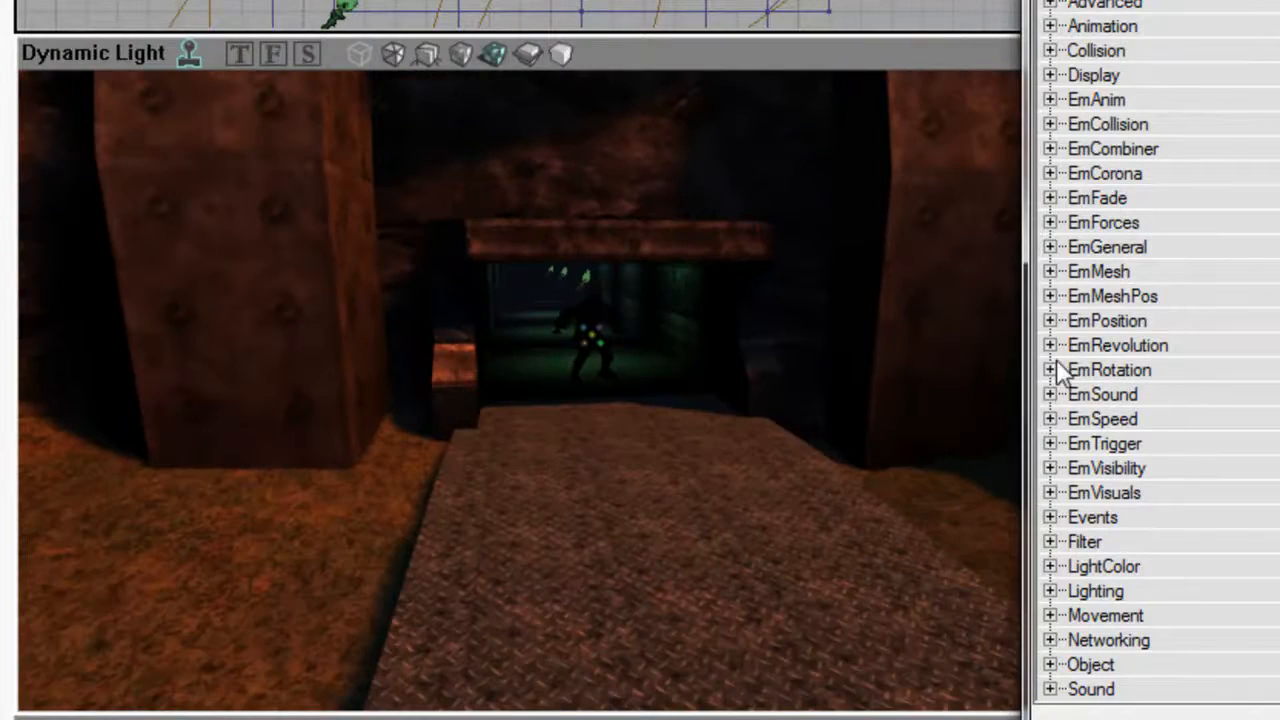
Set the emitter's BoxVelocity X Max and Min to 300 under EmSpeed, check the particles' motion, and collapse BoxVelocity.
click(1049, 419)
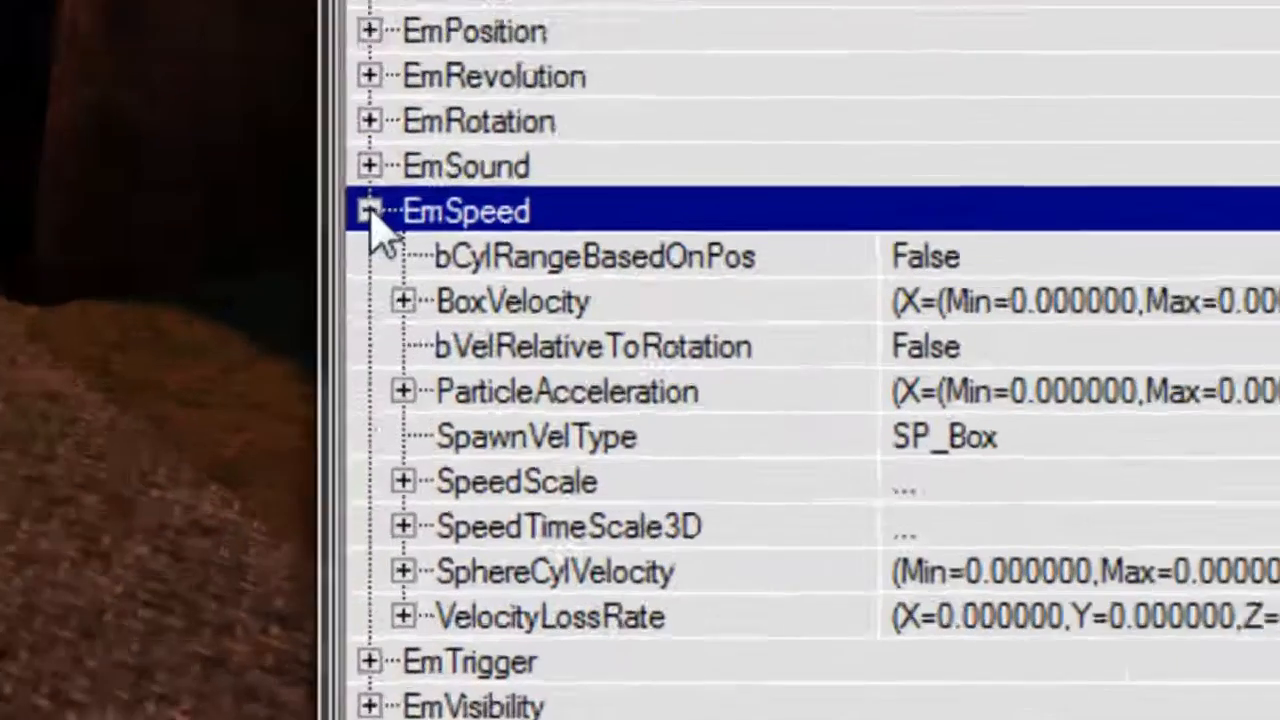
click(1067, 468)
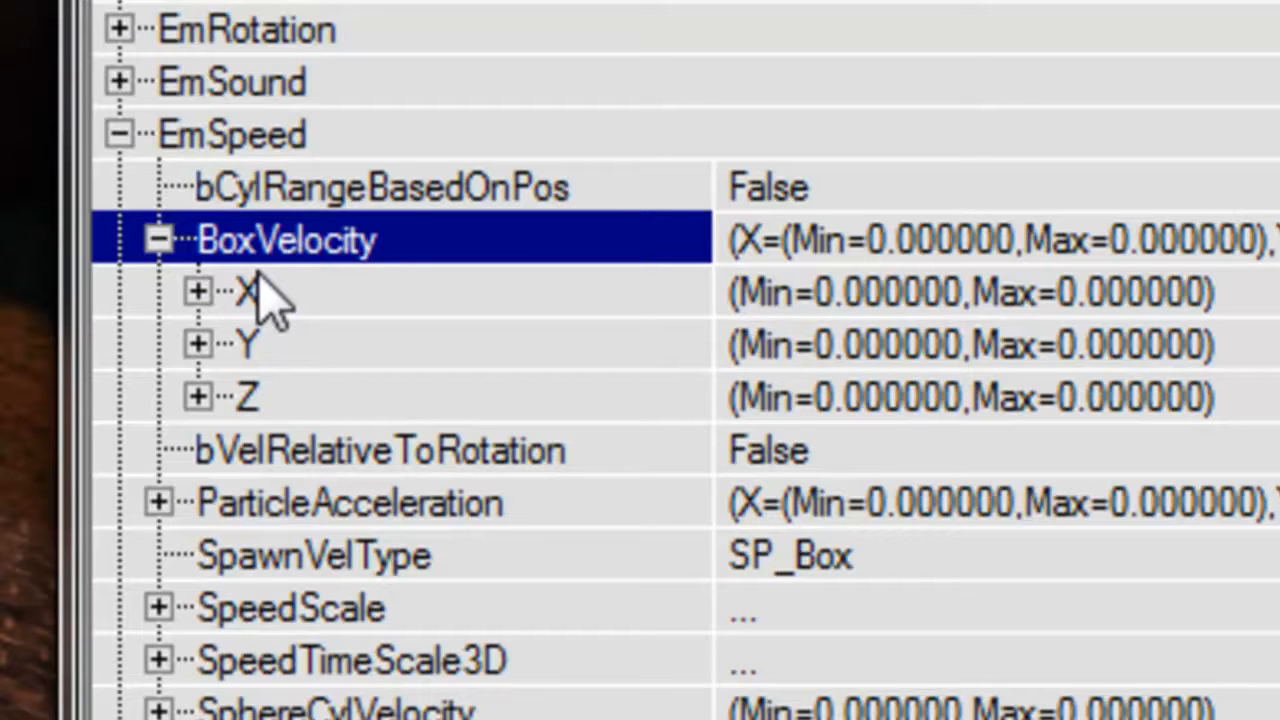
click(197, 291)
click(891, 340)
text(300)
click(766, 405)
text(30)
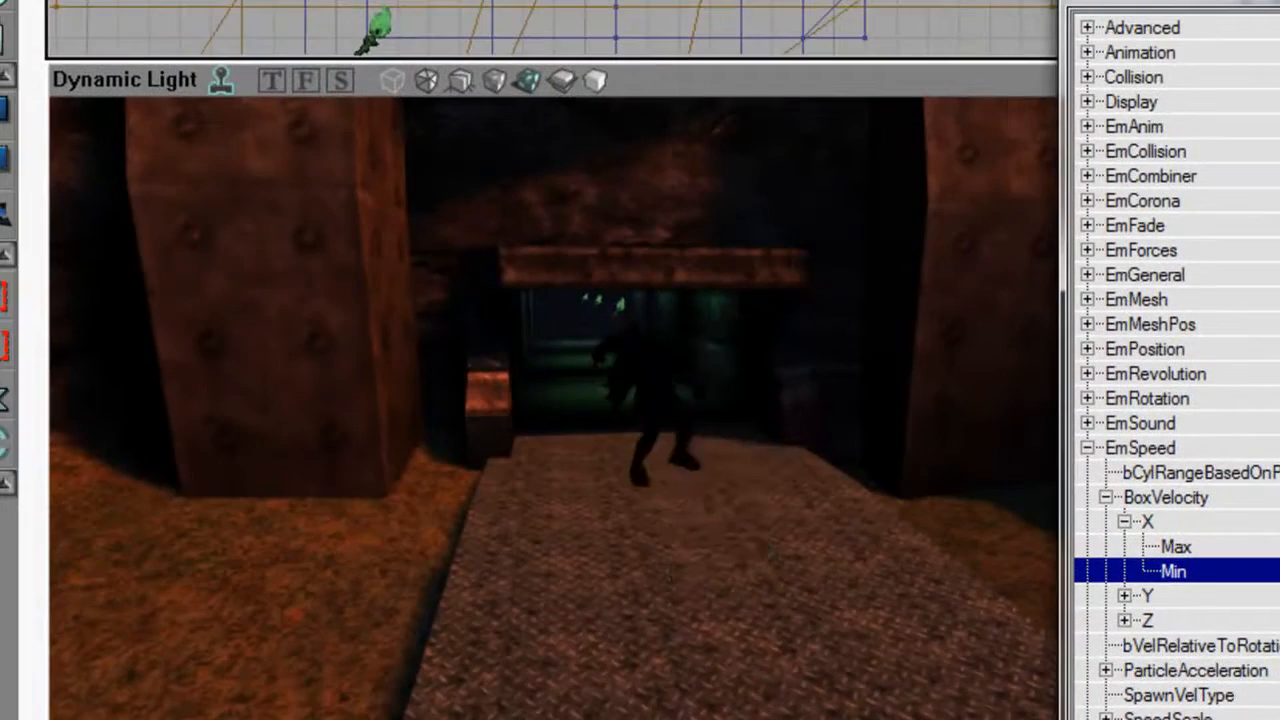
right_drag(550, 400, 820, 390)
drag(640, 420, 498, 170)
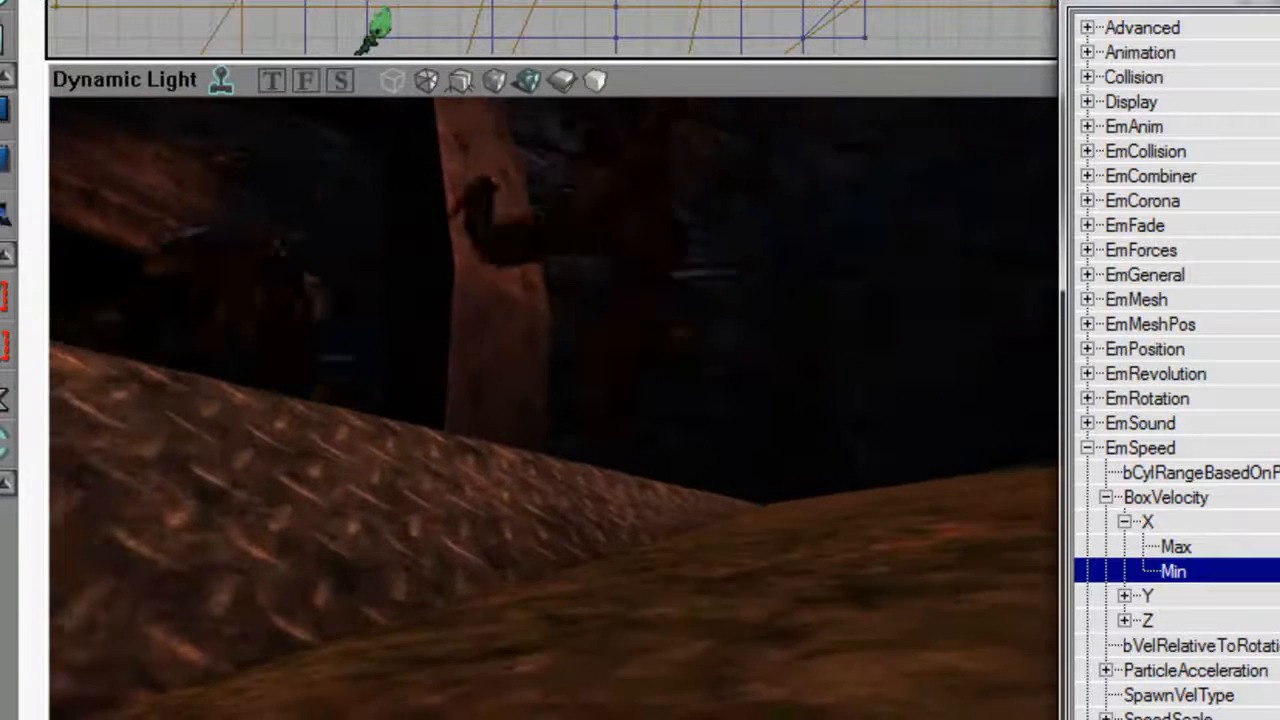
double_click(1166, 497)
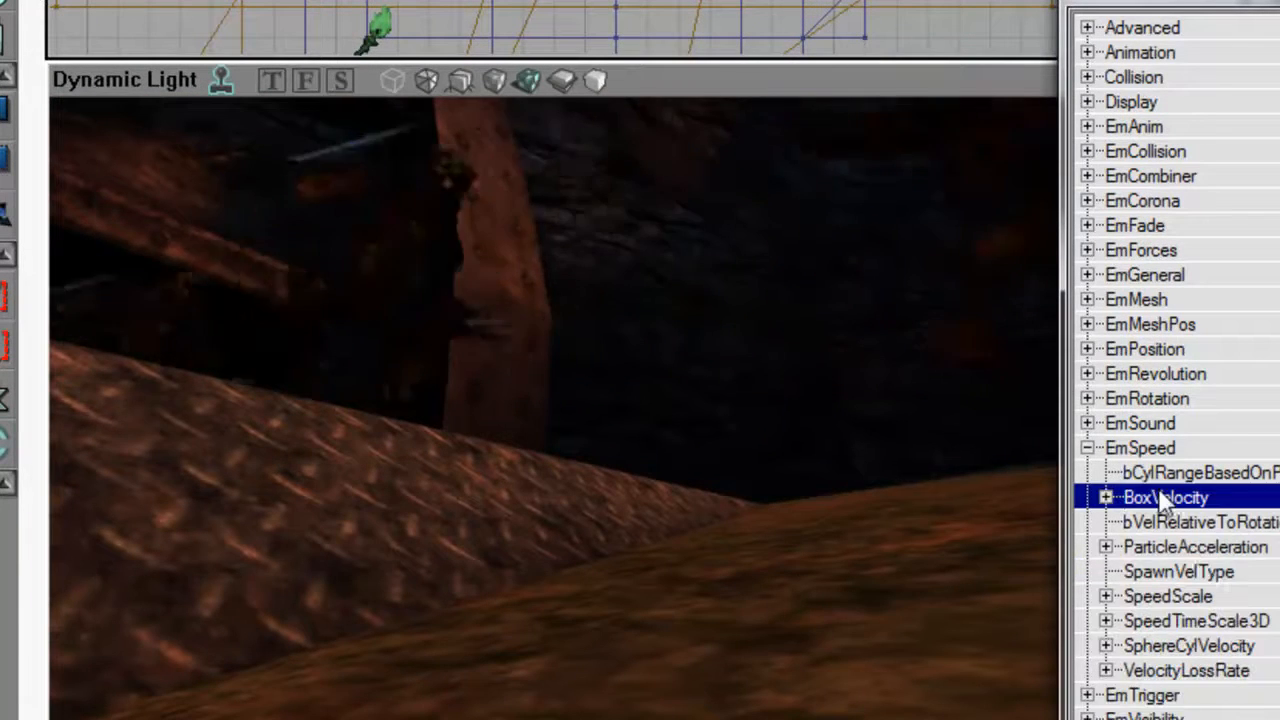
Set the emitter's ParticleAcceleration Z Max and Min to -300, check the particles on the terrain, and collapse EmSpeed.
double_click(1203, 547)
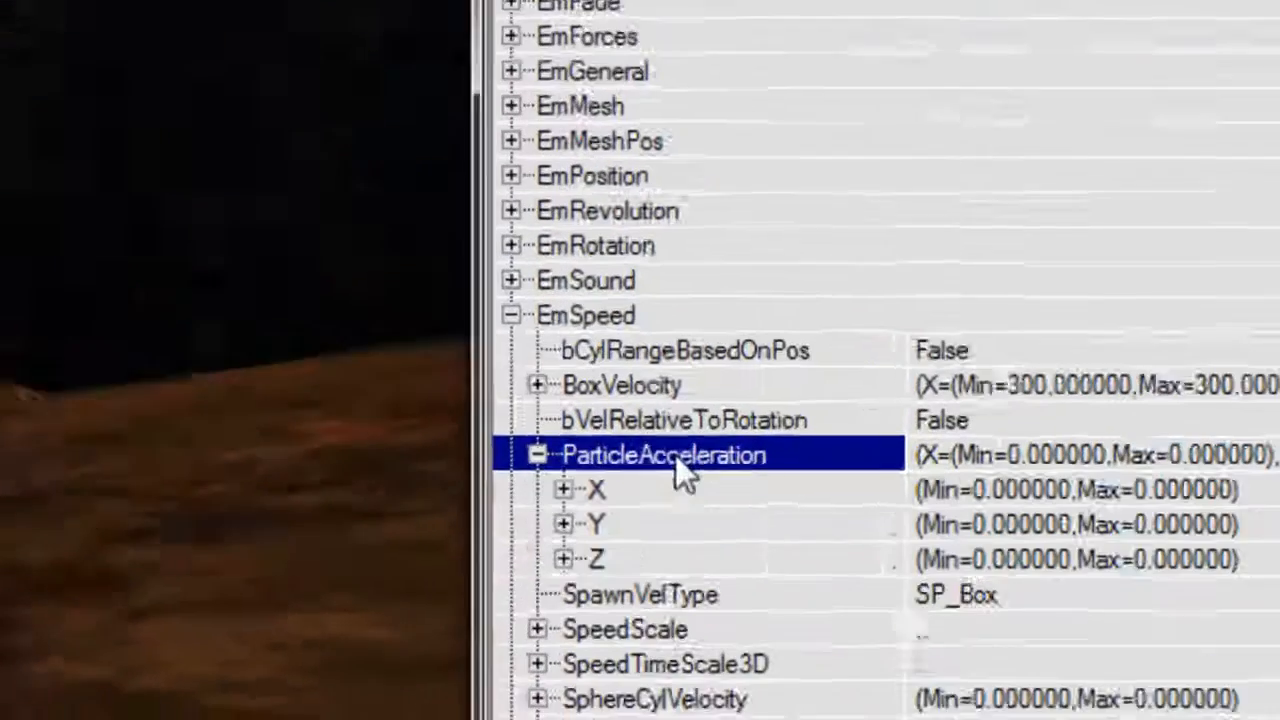
double_click(656, 560)
click(941, 609)
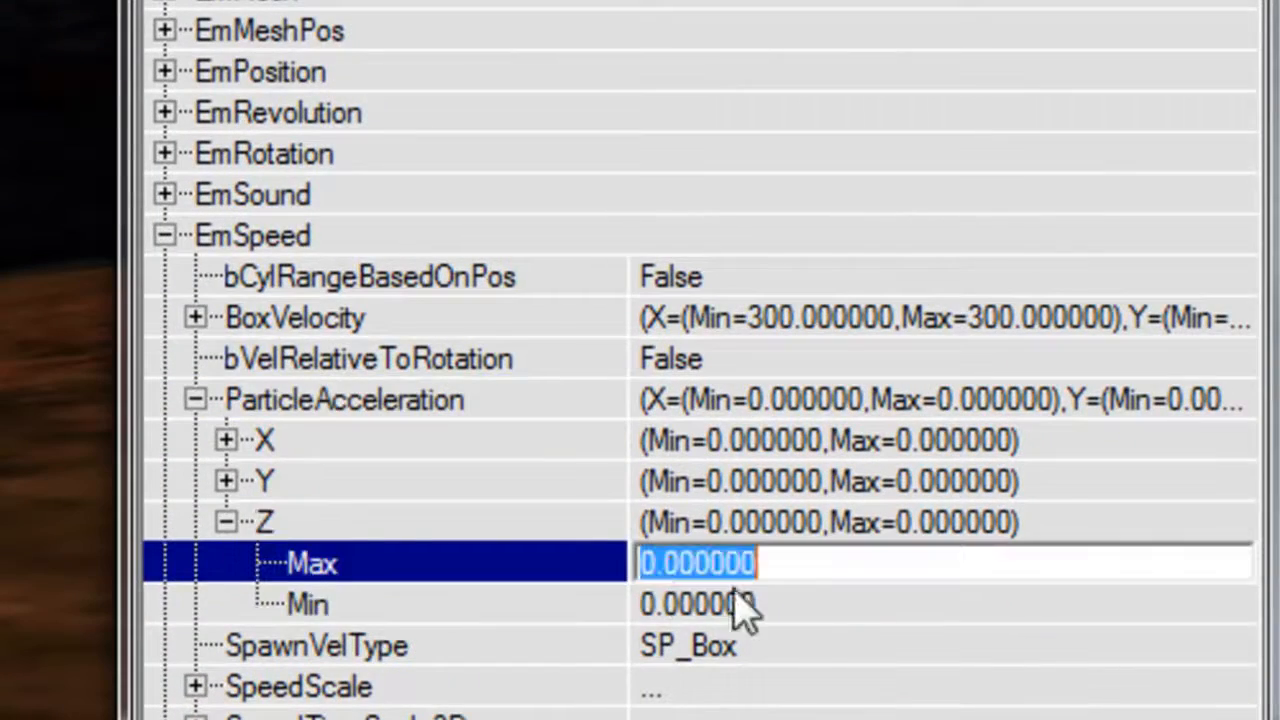
text(-300)
key(Tab)
text(-300)
key(Return)
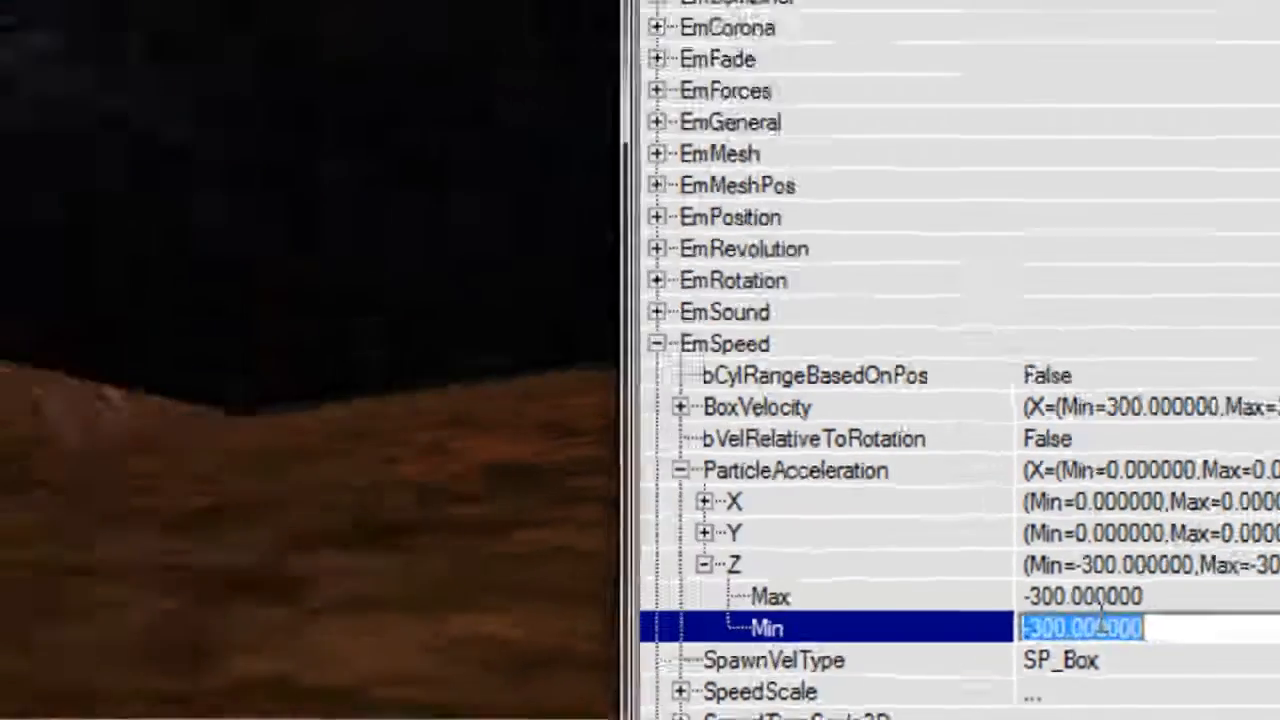
right_drag(600, 420, 905, 510)
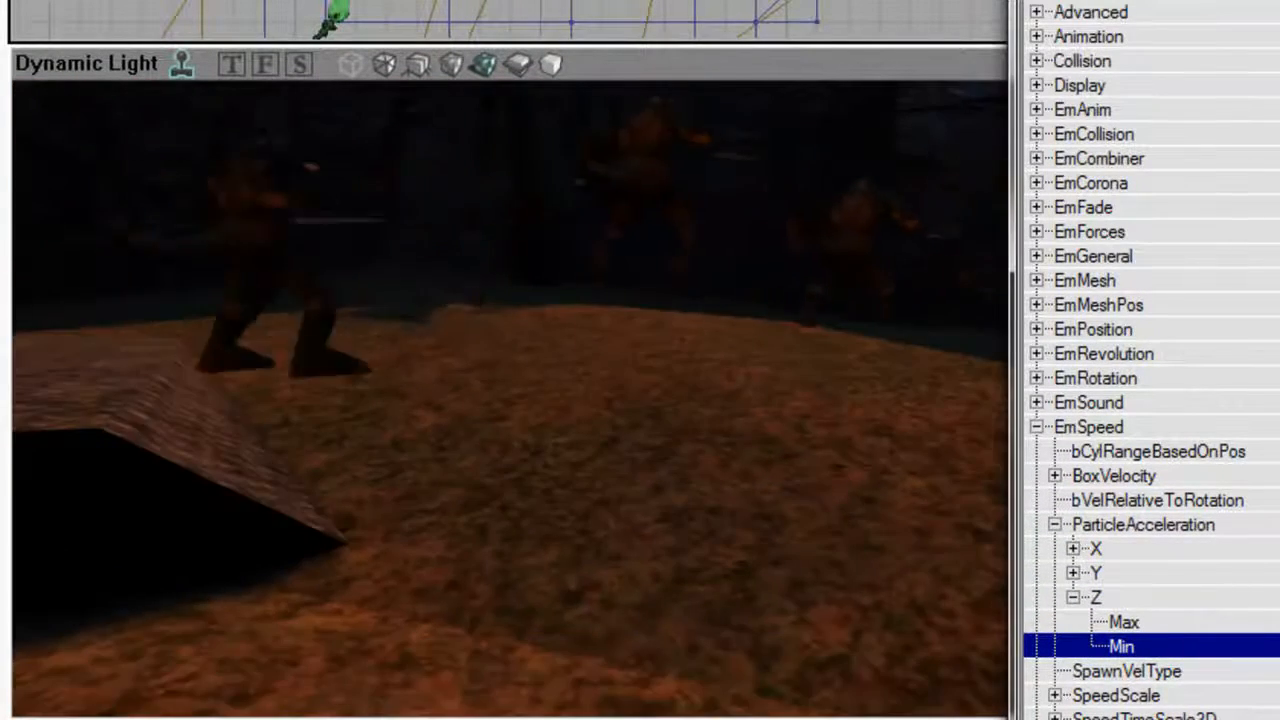
right_drag(565, 540, 565, 470)
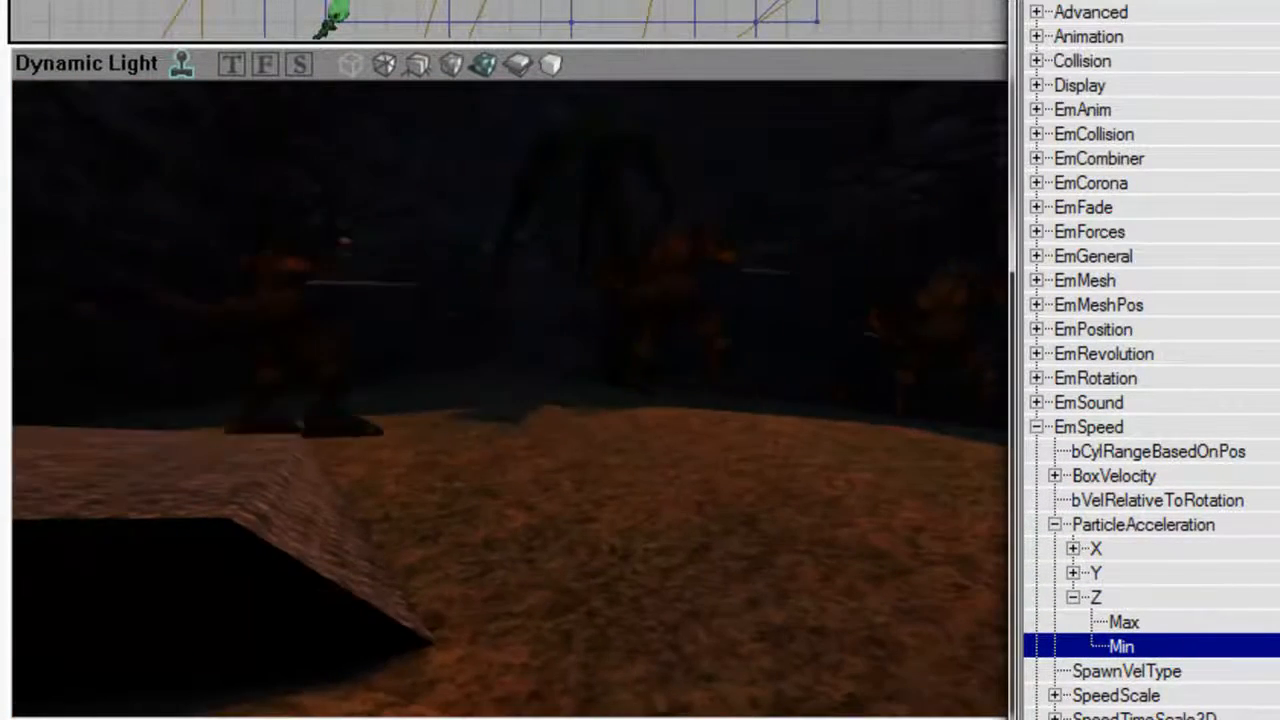
double_click(1097, 434)
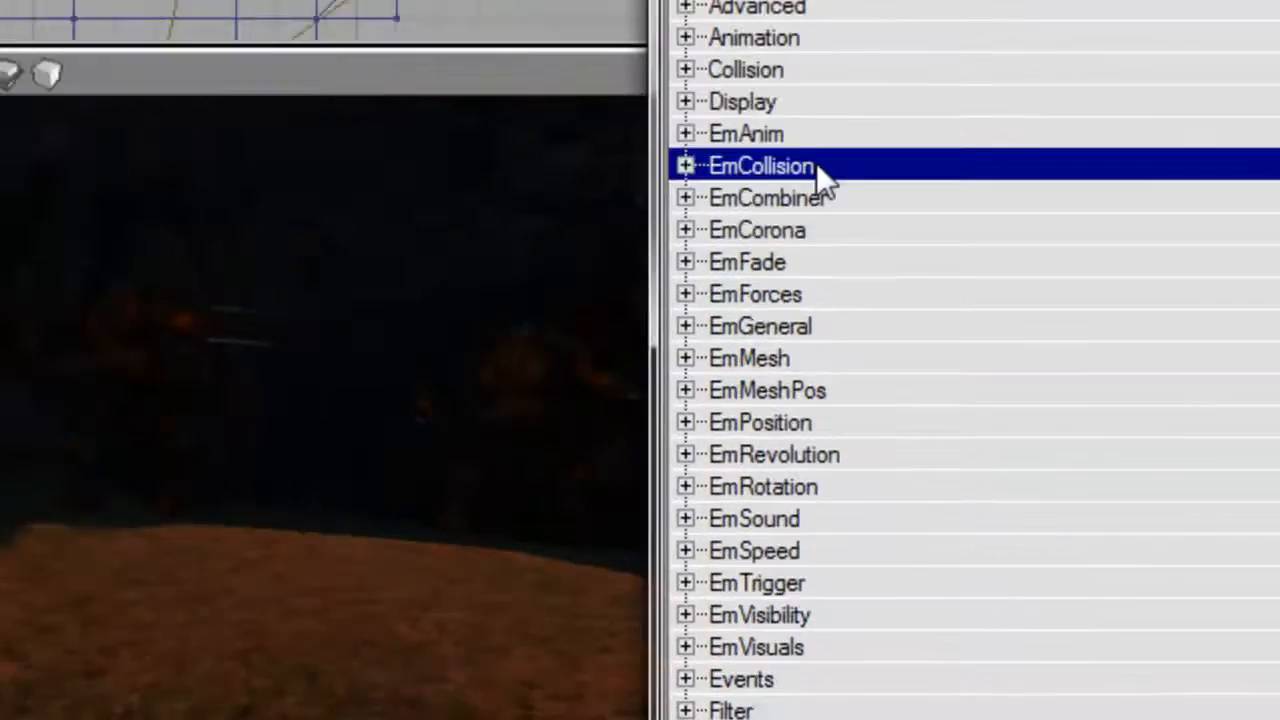
Open the ParticleBounchyness Z value under EmCollision and examine how the Skaarj particles travel over the ground.
double_click(1128, 134)
double_click(340, 312)
drag(300, 400, 340, 450)
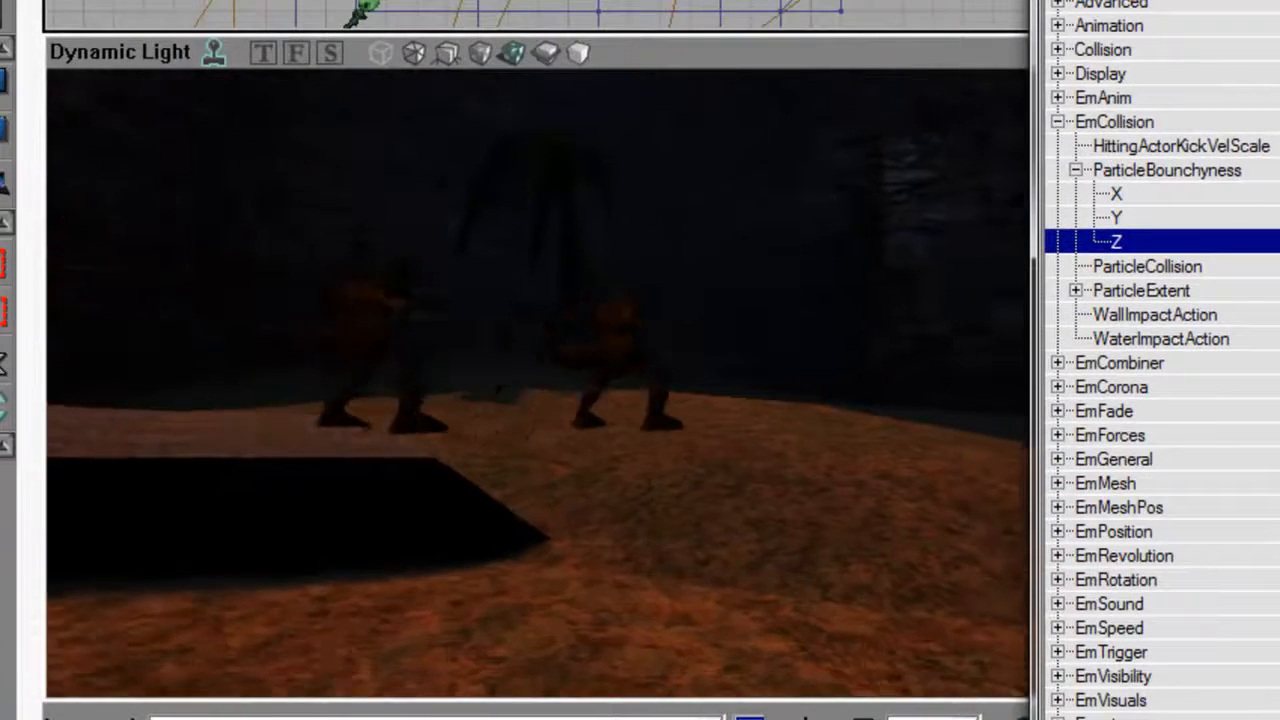
drag(540, 400, 620, 385)
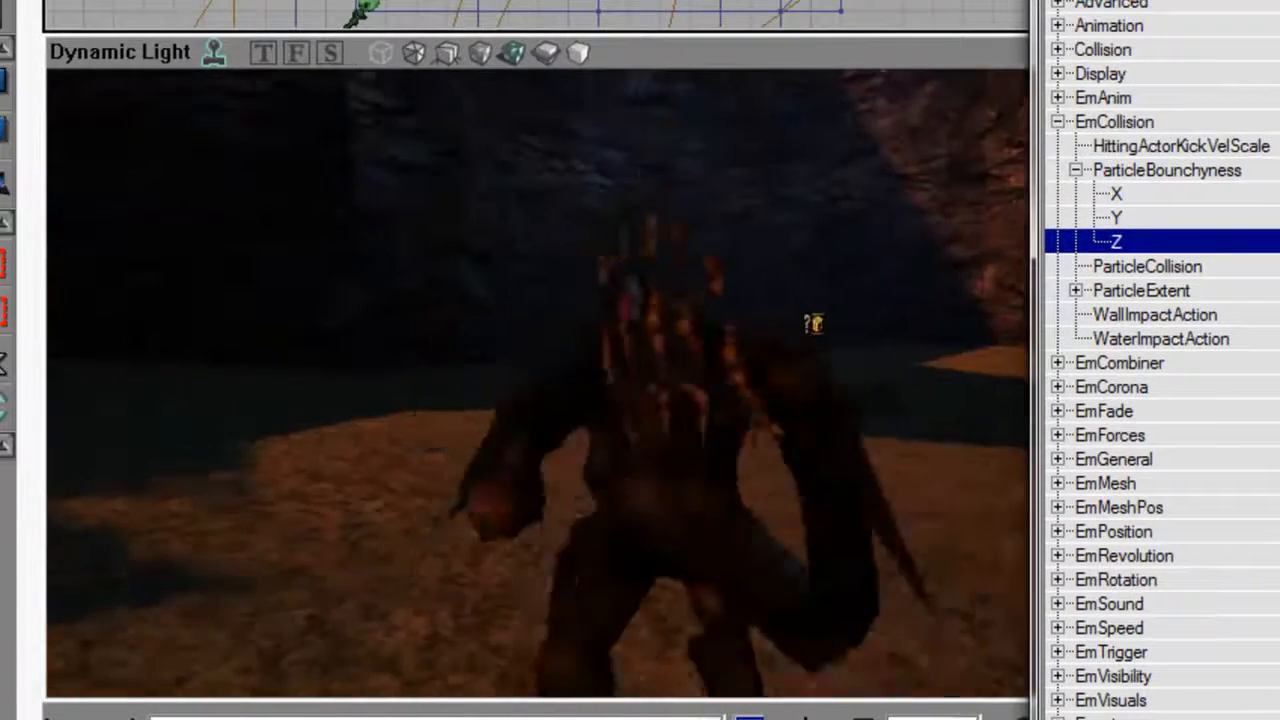
right_drag(540, 385, 620, 420)
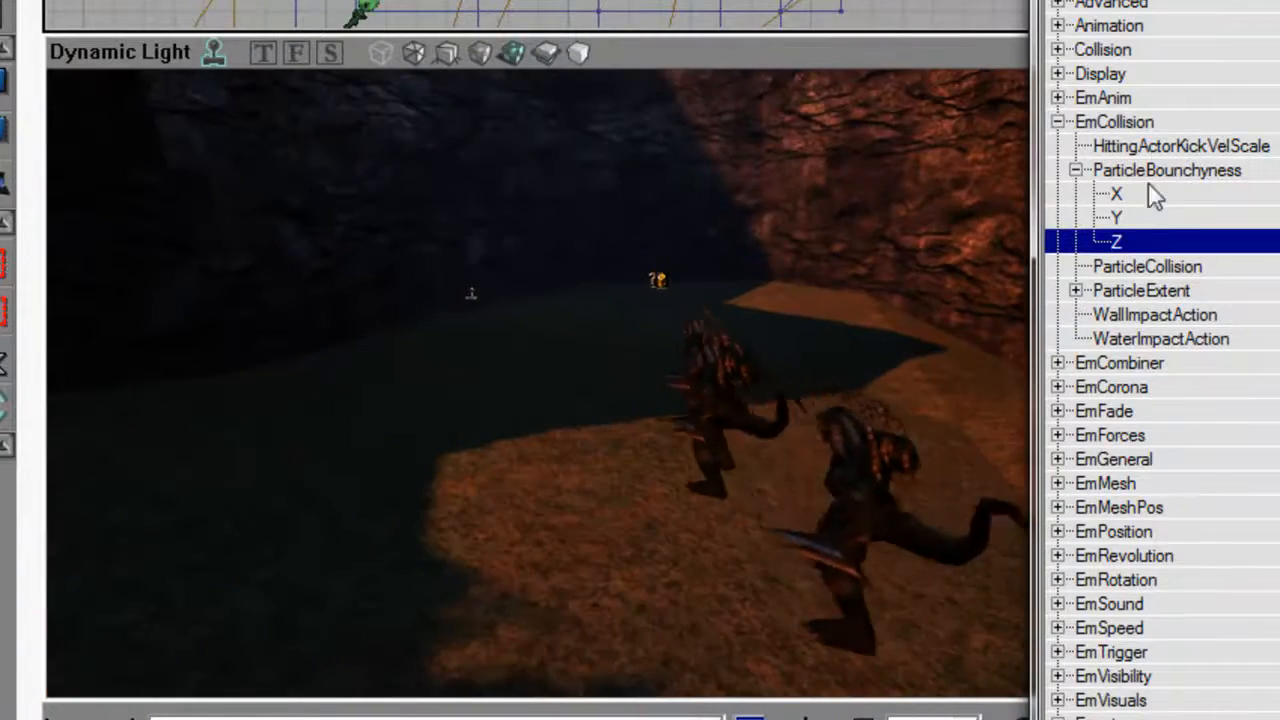
double_click(1150, 125)
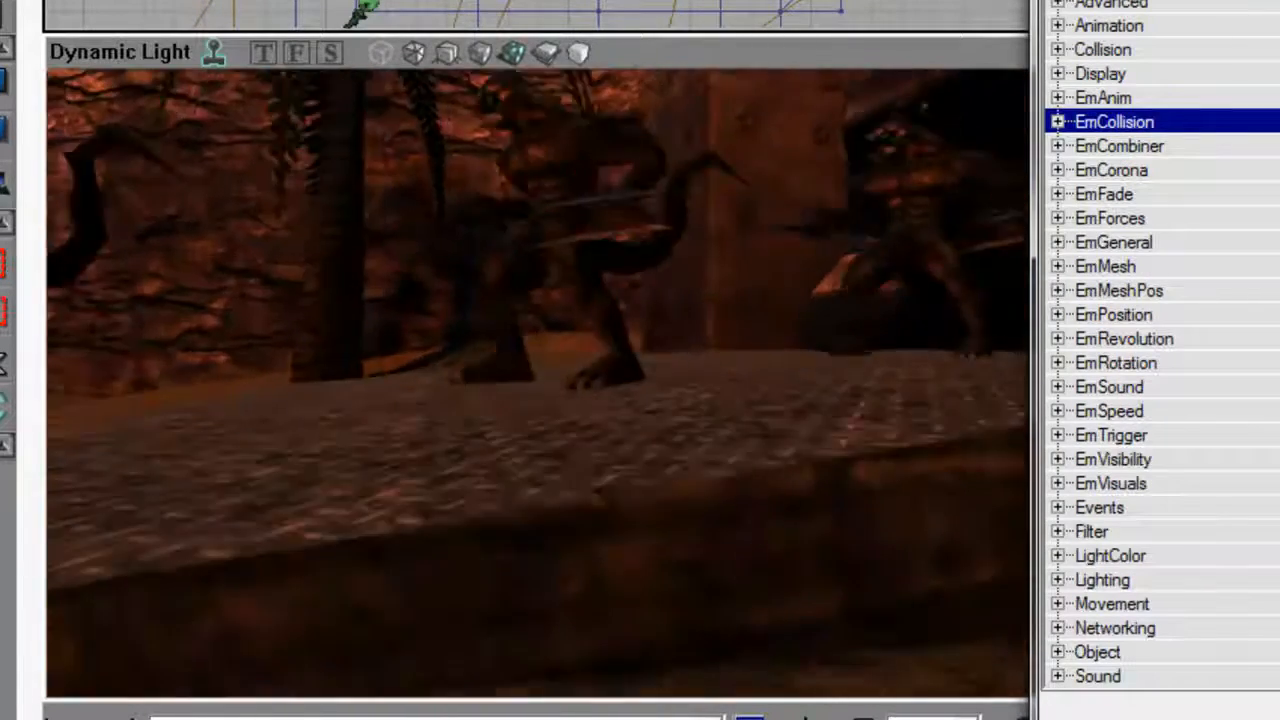
drag(540, 385, 500, 350)
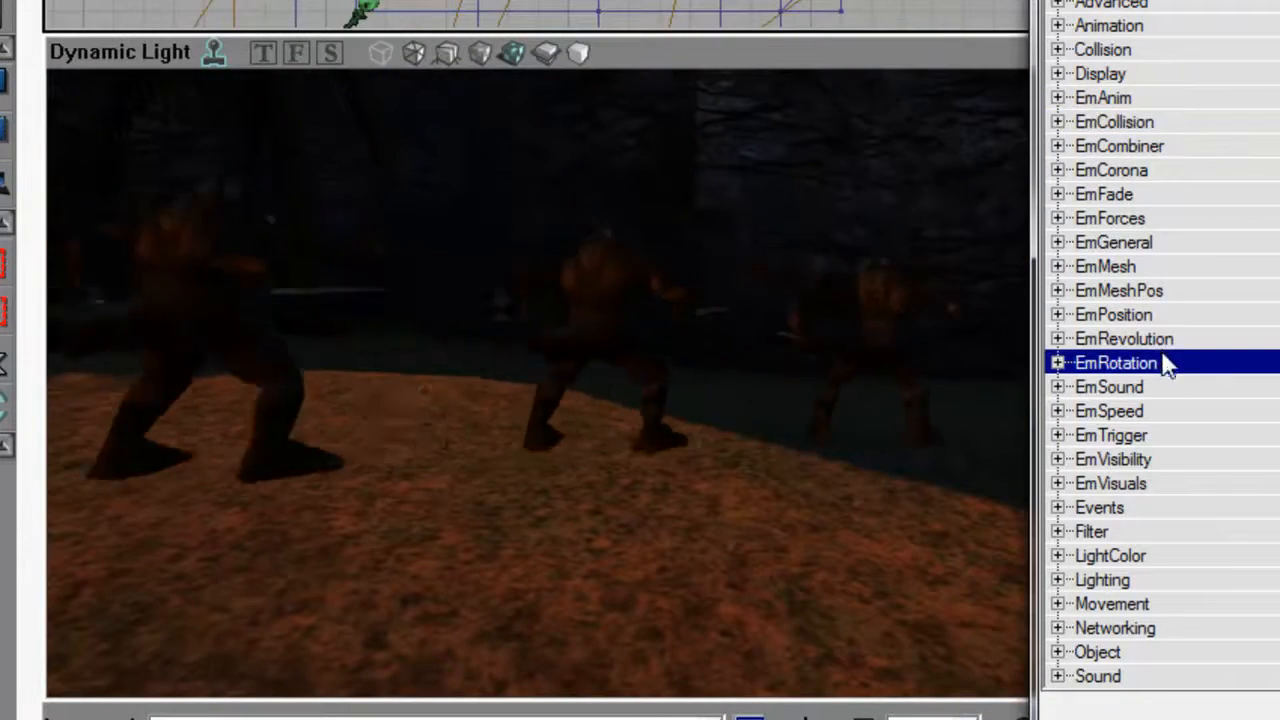
Set bRelativeToMoveDir to True under EmRotation and check which way the Skaarj particles face.
double_click(1165, 357)
click(570, 398)
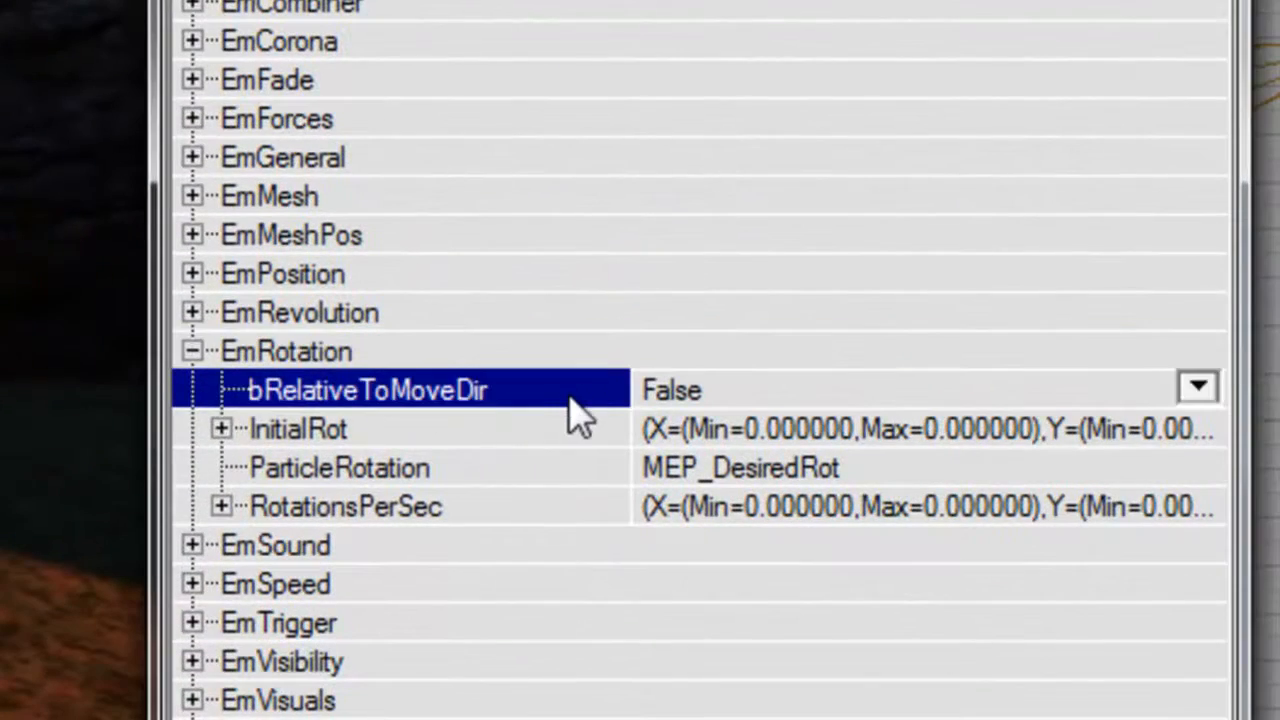
double_click(575, 393)
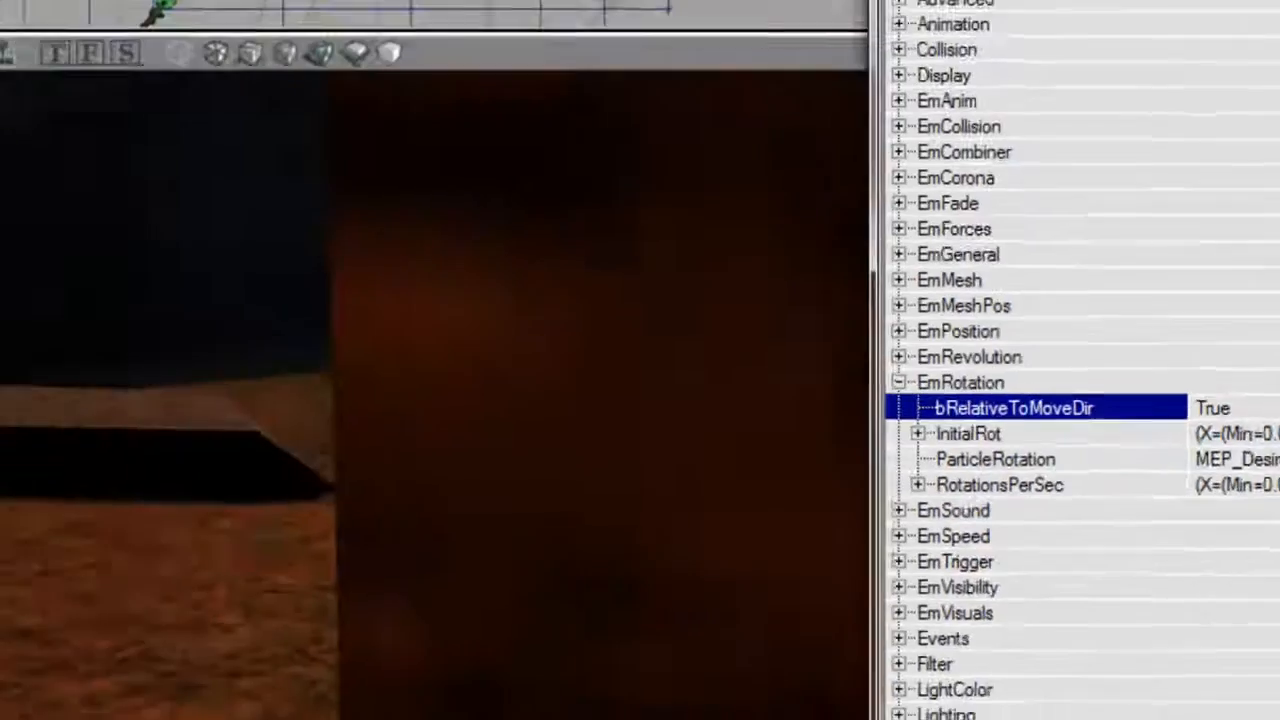
drag(510, 400, 620, 390)
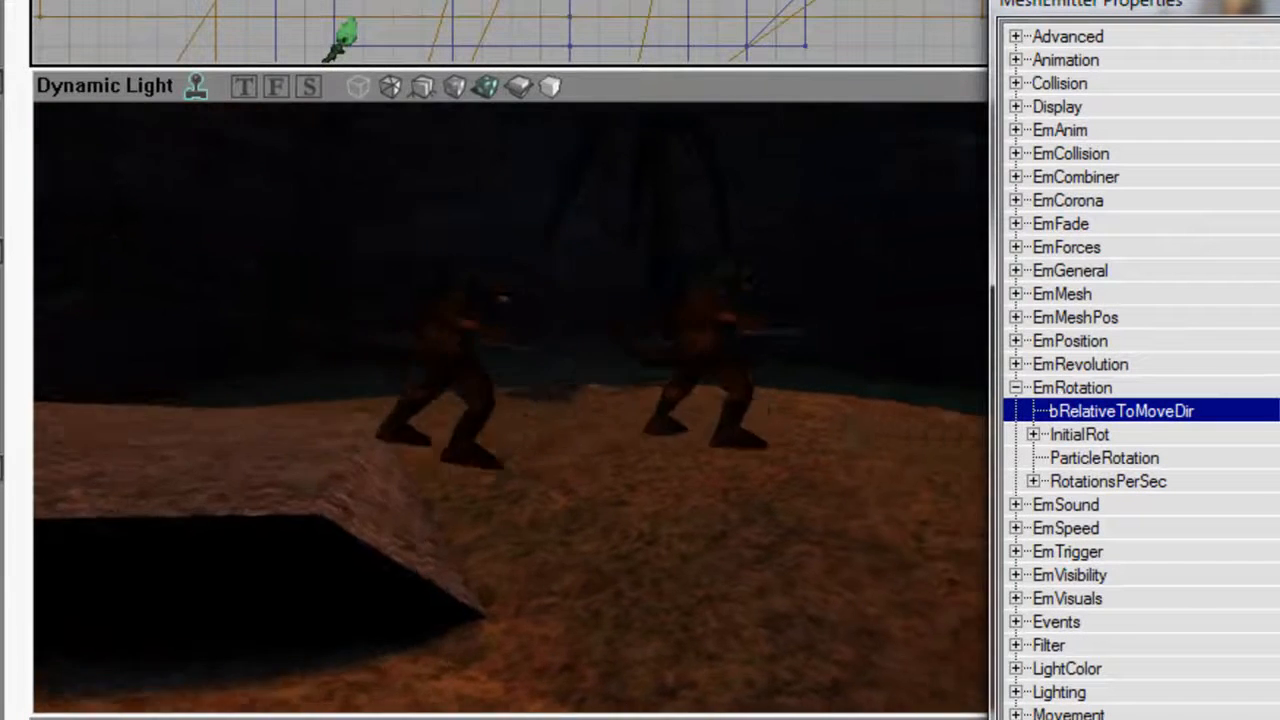
mouse_move(855, 257)
mouse_down()
mouse_move(900, 247)
mouse_move(855, 257)
mouse_up()
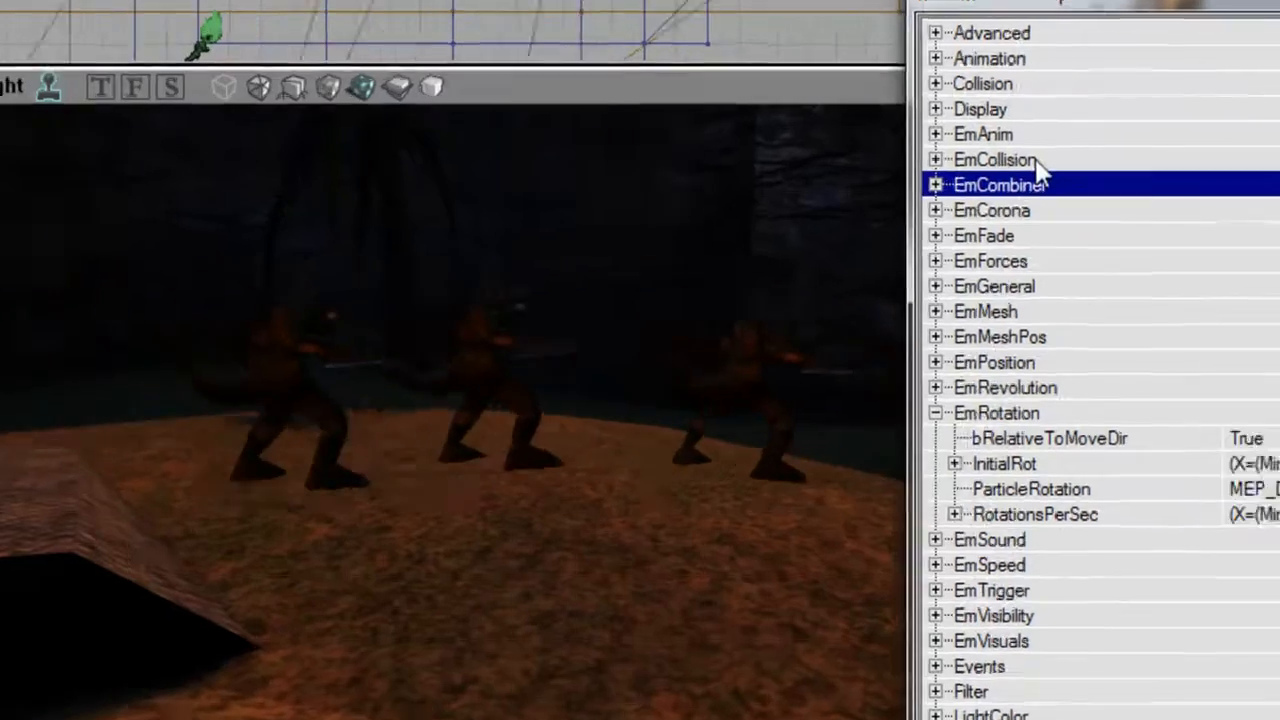
Set the emitter's ParticleBounchyness Z to 0.7 under EmCollision and check the particles over the terrain.
double_click(1109, 157)
double_click(1115, 201)
click(668, 461)
text(0.7)
key(Return)
drag(860, 365, 1009, 303)
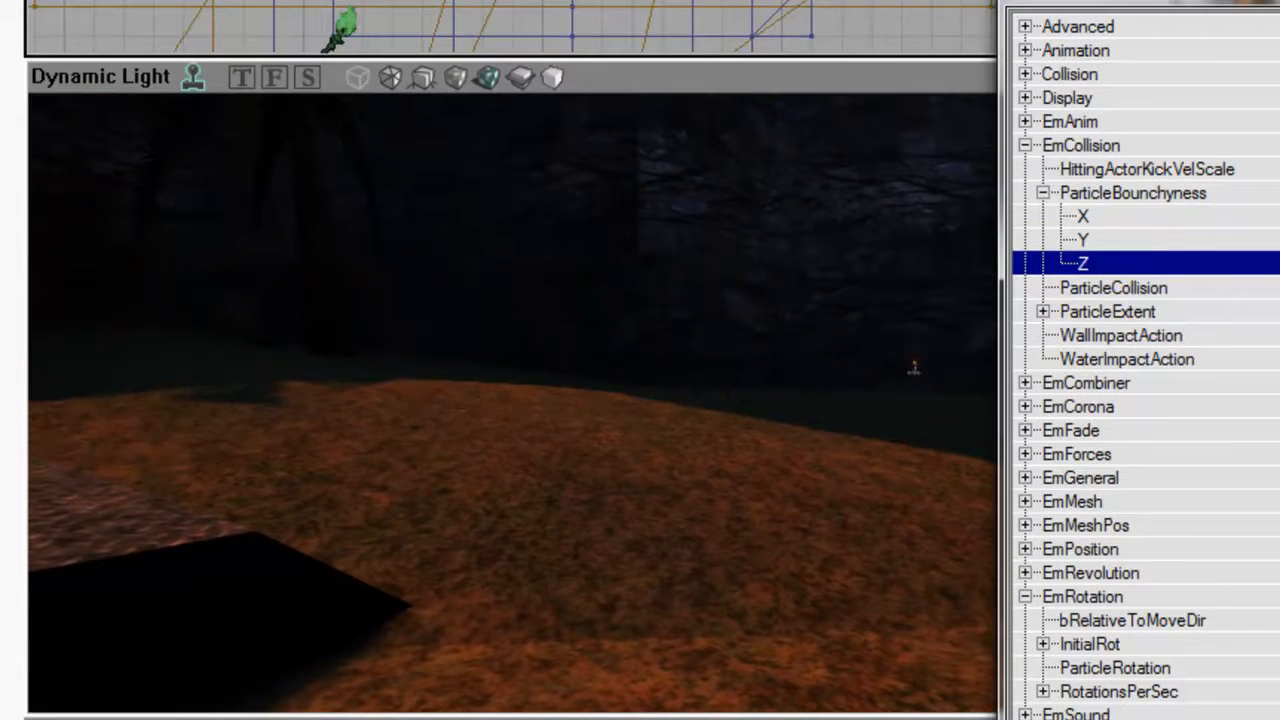
Collapse ParticleBounchyness, turn bRelativeToMoveDir back off, and view the Skaarj particles coming down from the tunnel entrance.
double_click(1157, 196)
right_drag(512, 400, 318, 465)
drag(512, 400, 460, 595)
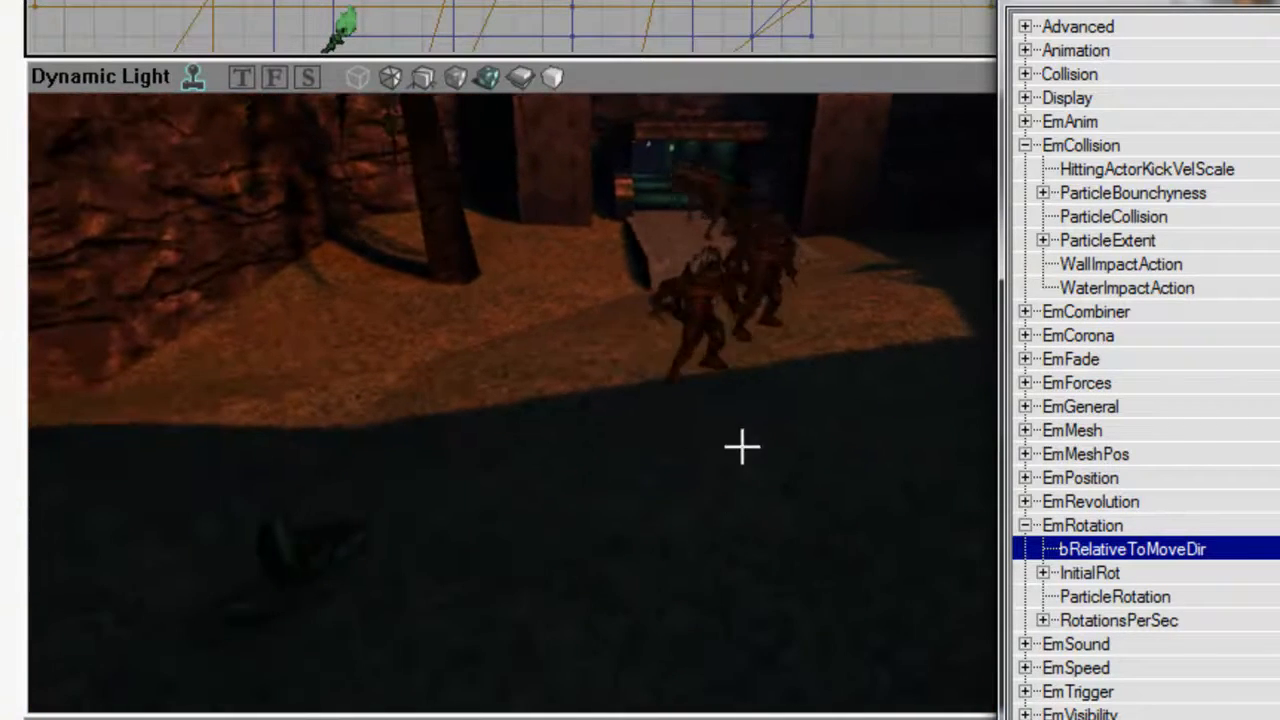
drag(752, 451, 756, 485)
Set the emitter's LifetimeRange to Max 5 and Min 3 under EmGeneral.
double_click(1190, 407)
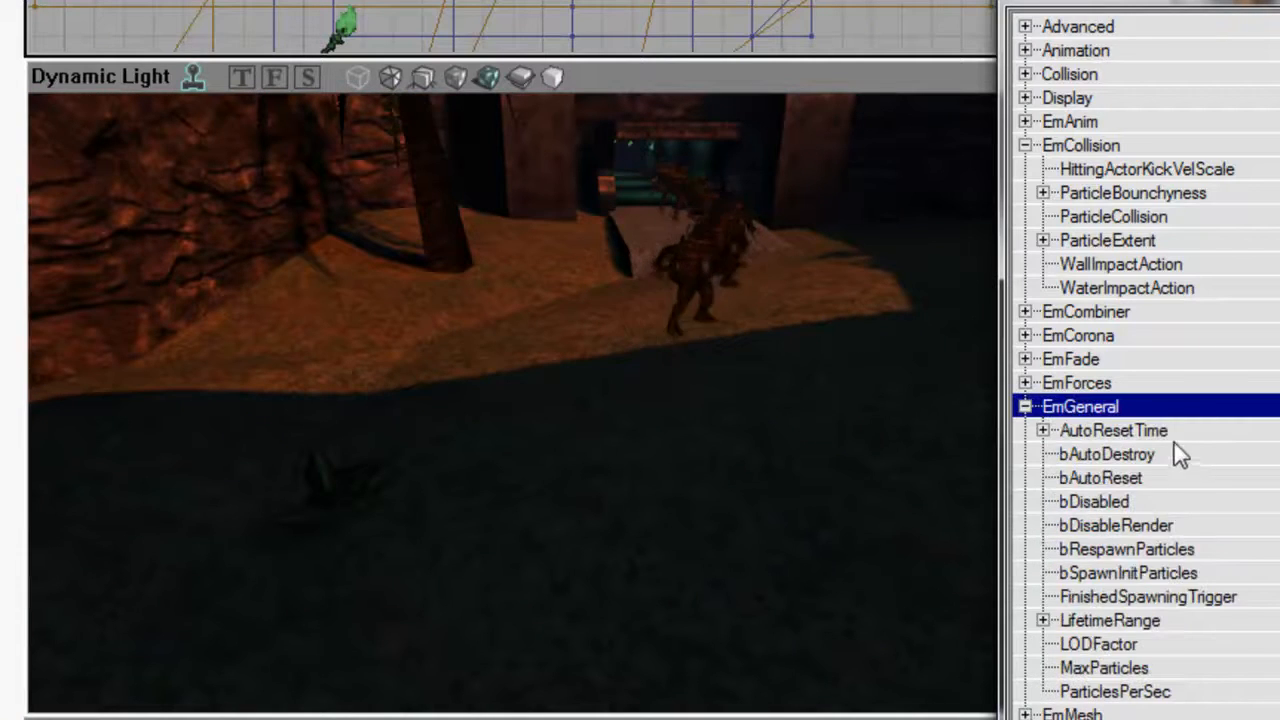
key(Down)
key(Down)
key(Up)
text(6)
key(Return)
key(Up)
key(Down)
text(5)
key(Return)
key(Down)
text(3)
key(Return)
key(Up)
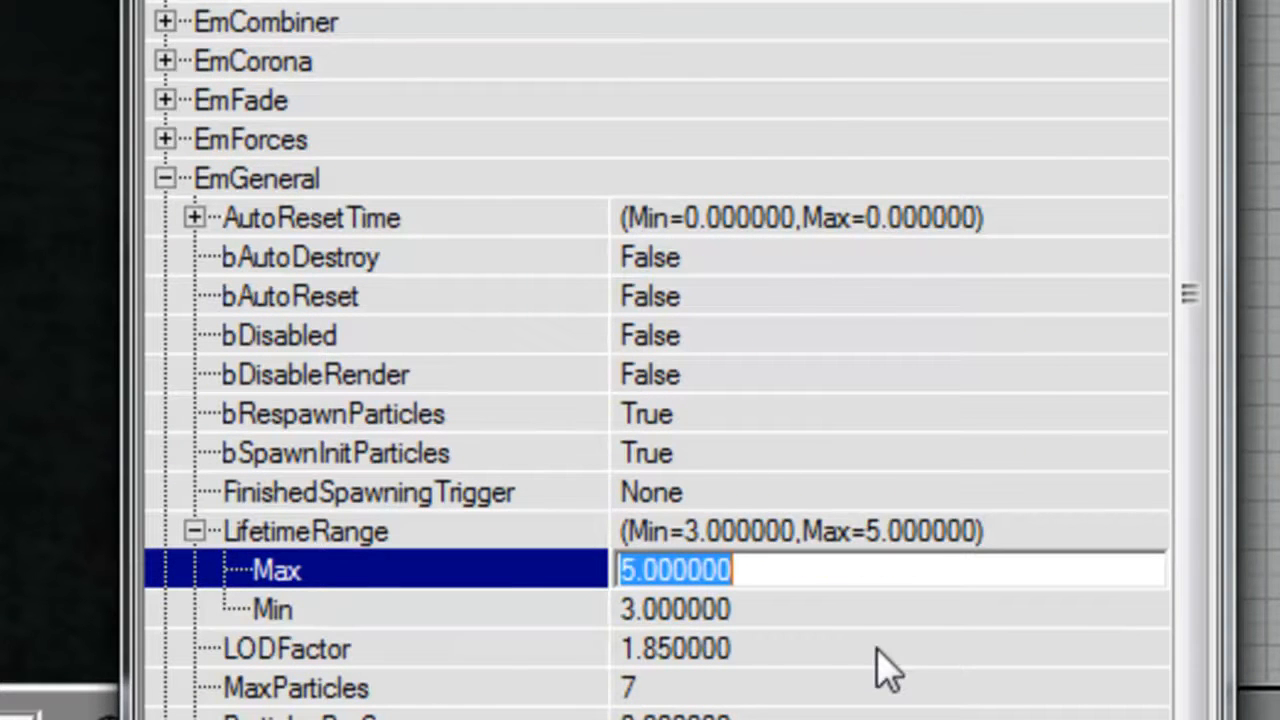
Set the emitter's LifetimeRange to Min 4 and Max 6, collapse EmGeneral, and check the particles in the map.
key(Down)
text(4)
key(Return)
key(Up)
text(6)
key(Return)
click(340, 185)
double_click(1134, 398)
drag(821, 450, 821, 382)
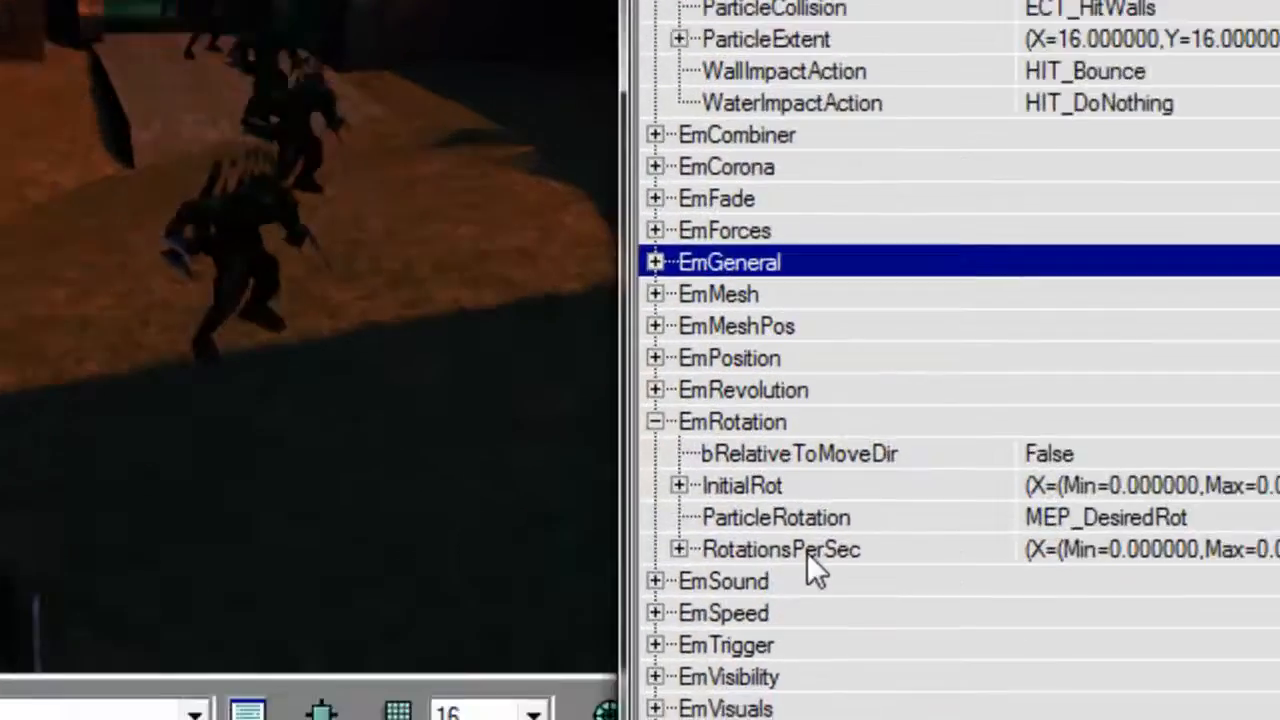
Set the emitter's RotationsPerSec Z Max and Min to 0.02 under EmRotation.
double_click(1140, 609)
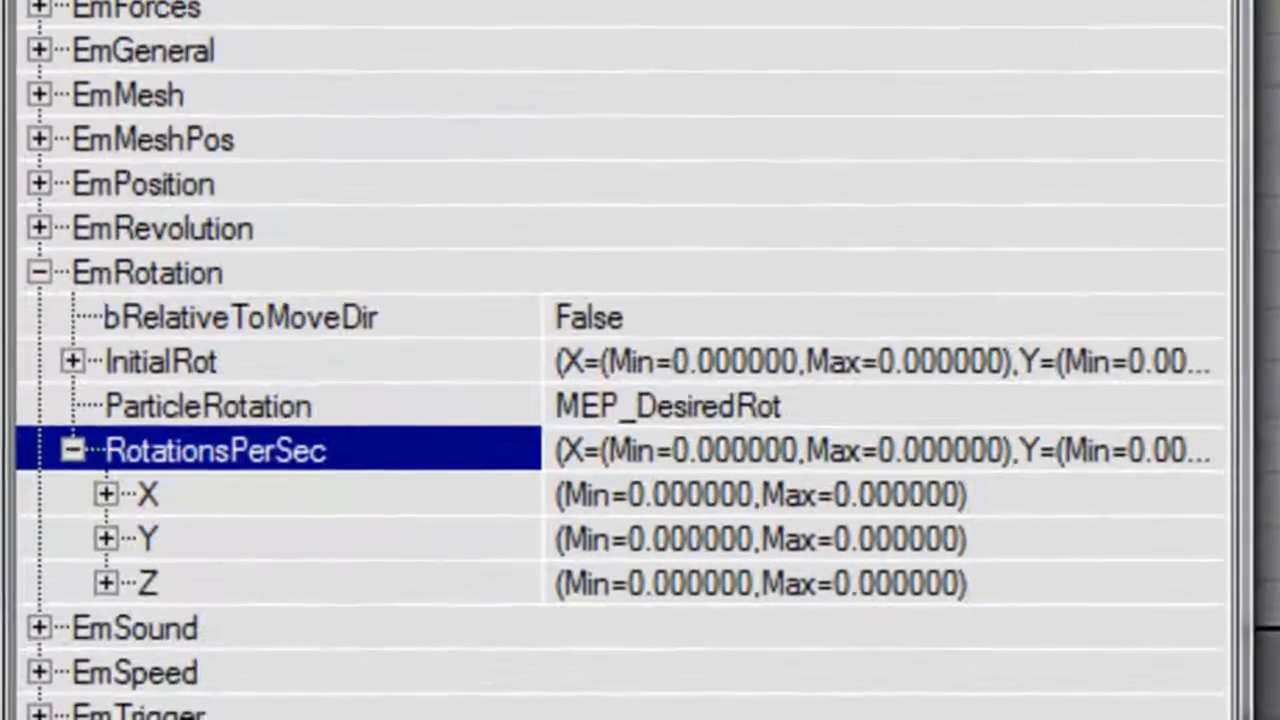
double_click(248, 577)
key(Down)
click(386, 573)
key(Down)
text(0.02)
key(Down)
text(0.)
key(Return)
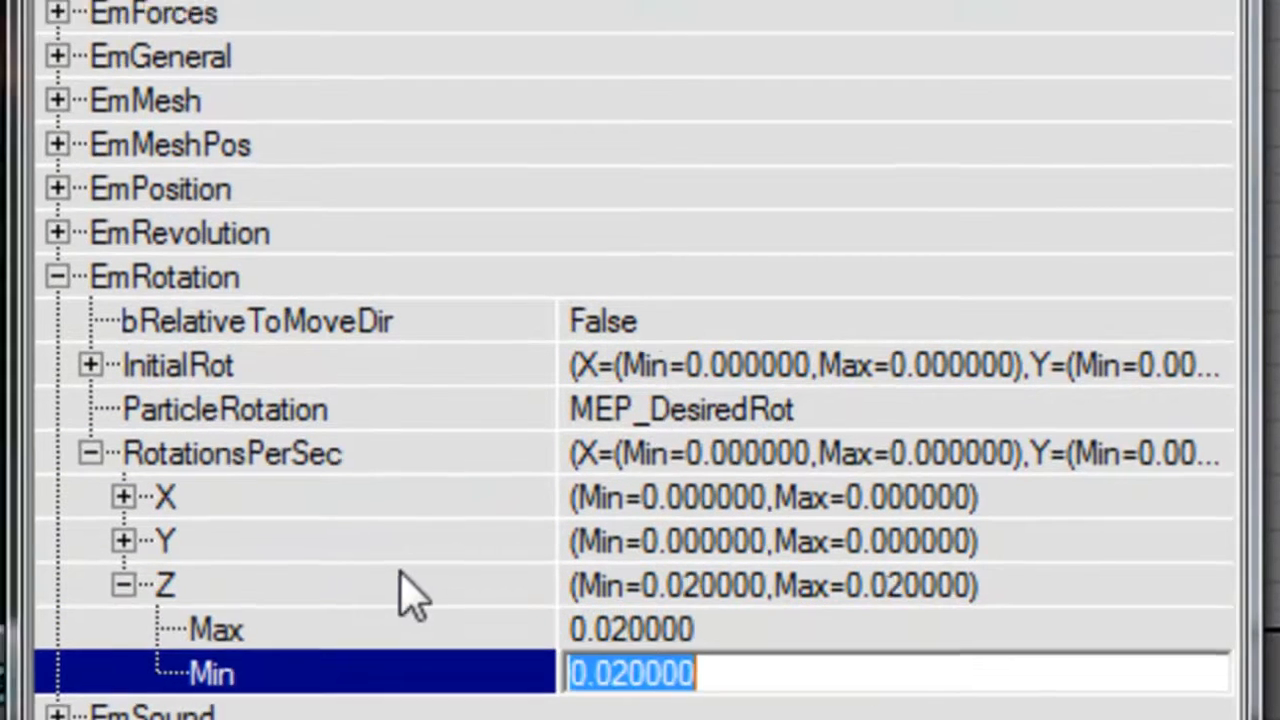
Set RotationsPerSec Z Max and Min back to 0 under EmRotation and collapse Z.
key(Up)
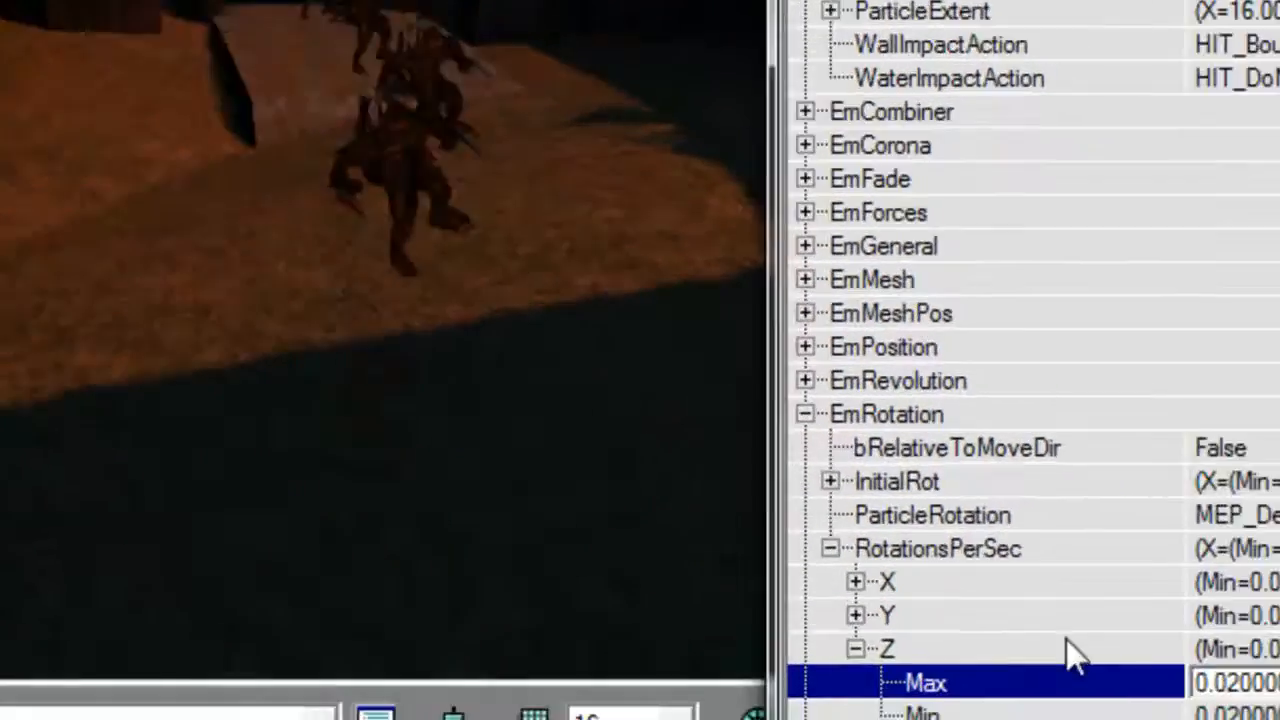
key(Down)
text(0)
key(Up)
key(Up)
key(Left)
Set the RotationsPerSec Y Min to 0.02 under EmRotation and check the Skaarj particles running out of the tunnel.
key(Up)
key(Right)
key(Down)
key(Down)
text(0.)
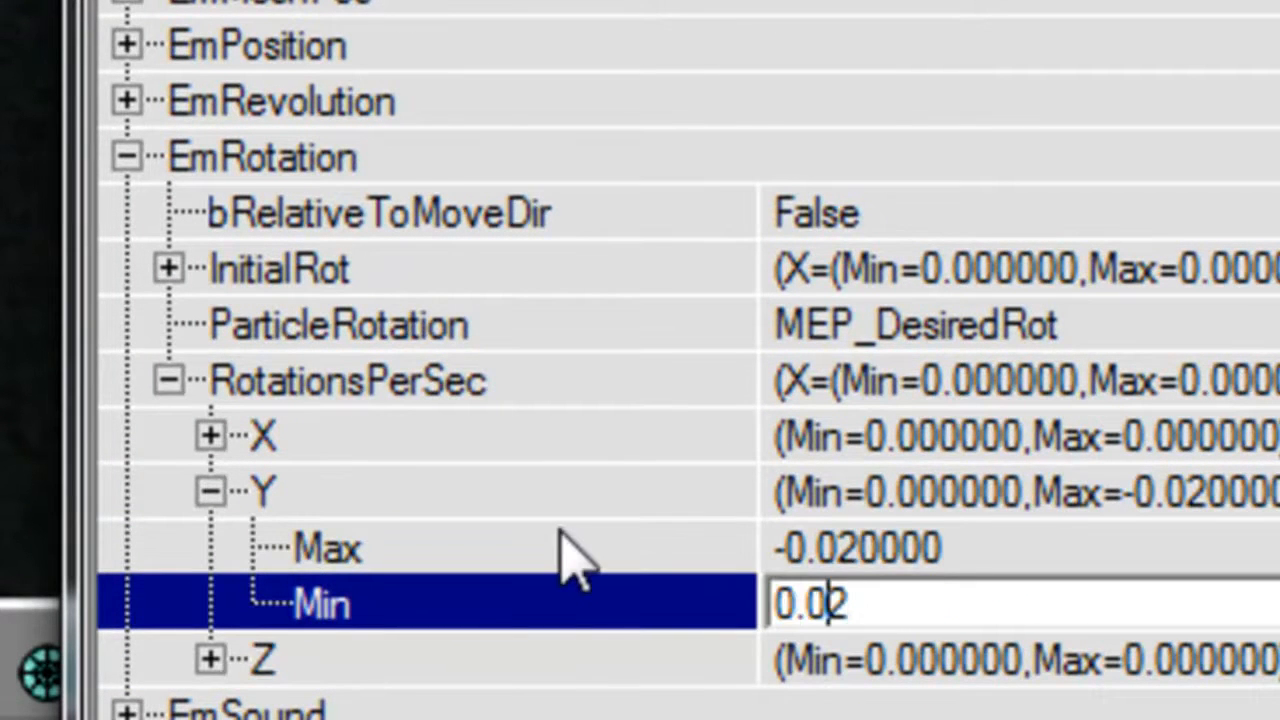
text(02)
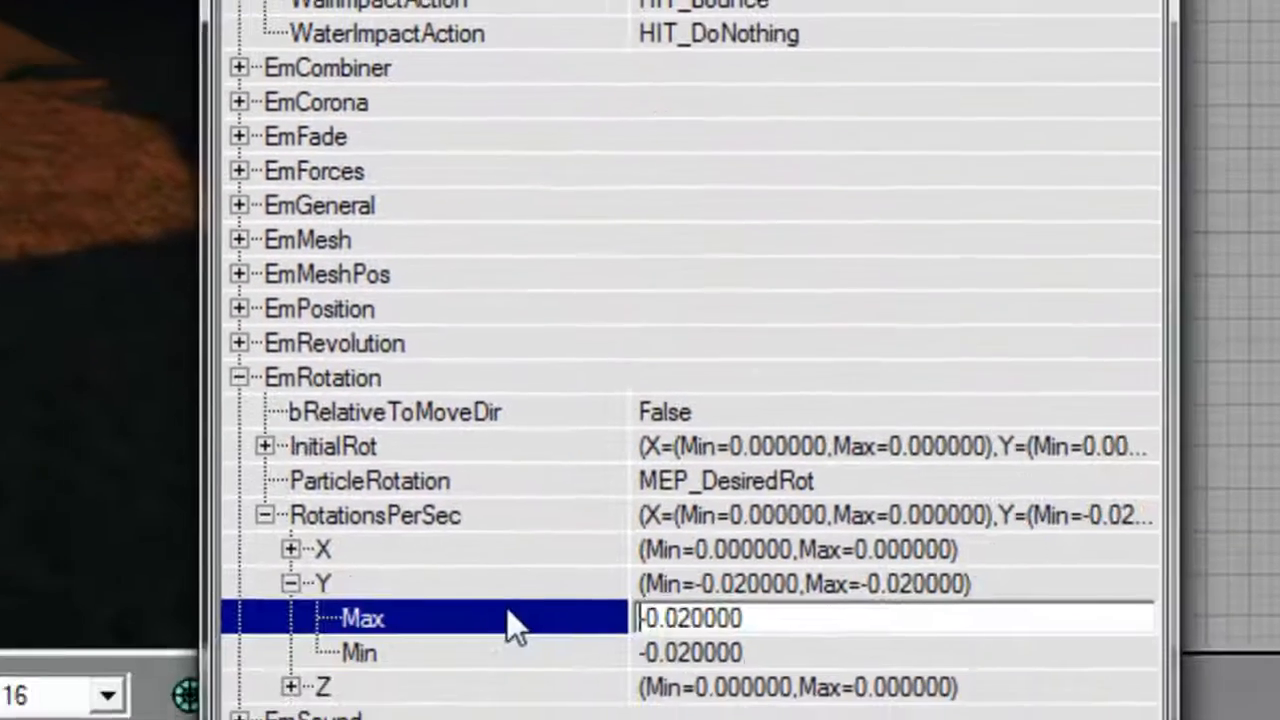
key(Down)
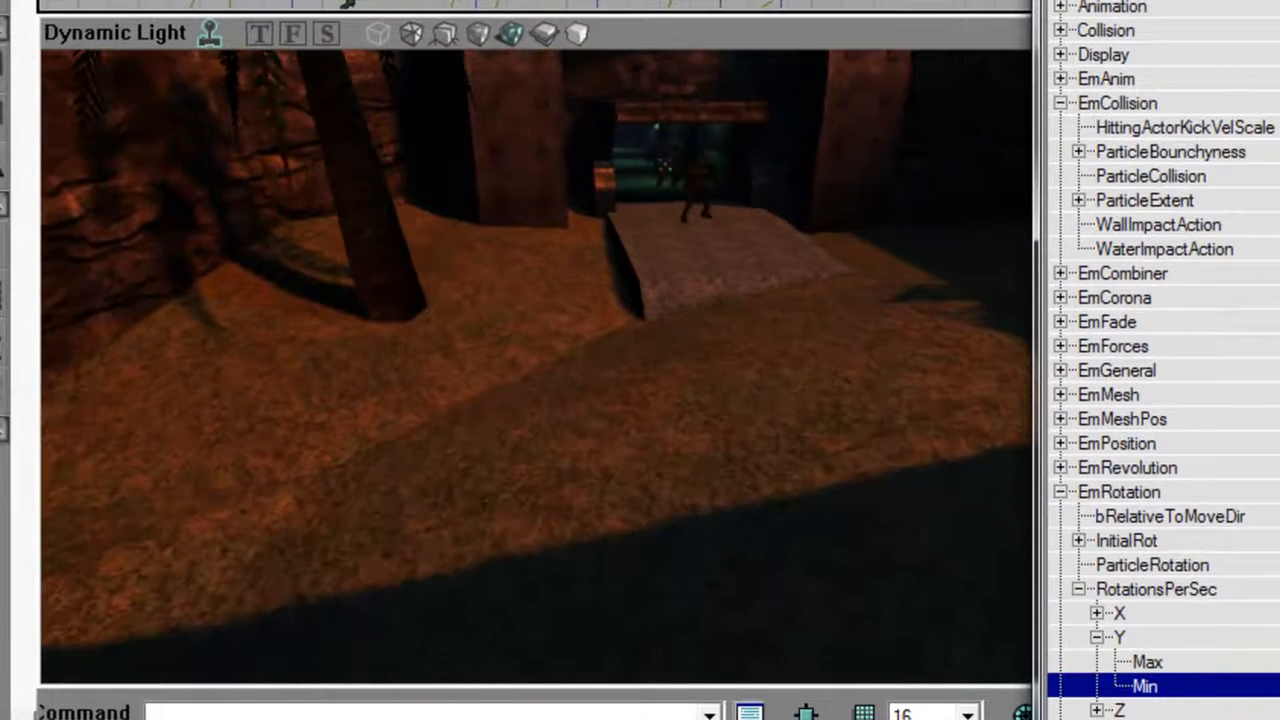
mouse_move(780, 300)
right_down()
mouse_move(780, 350)
mouse_move(810, 364)
mouse_move(825, 436)
mouse_move(770, 478)
mouse_move(792, 486)
mouse_move(951, 331)
right_up()
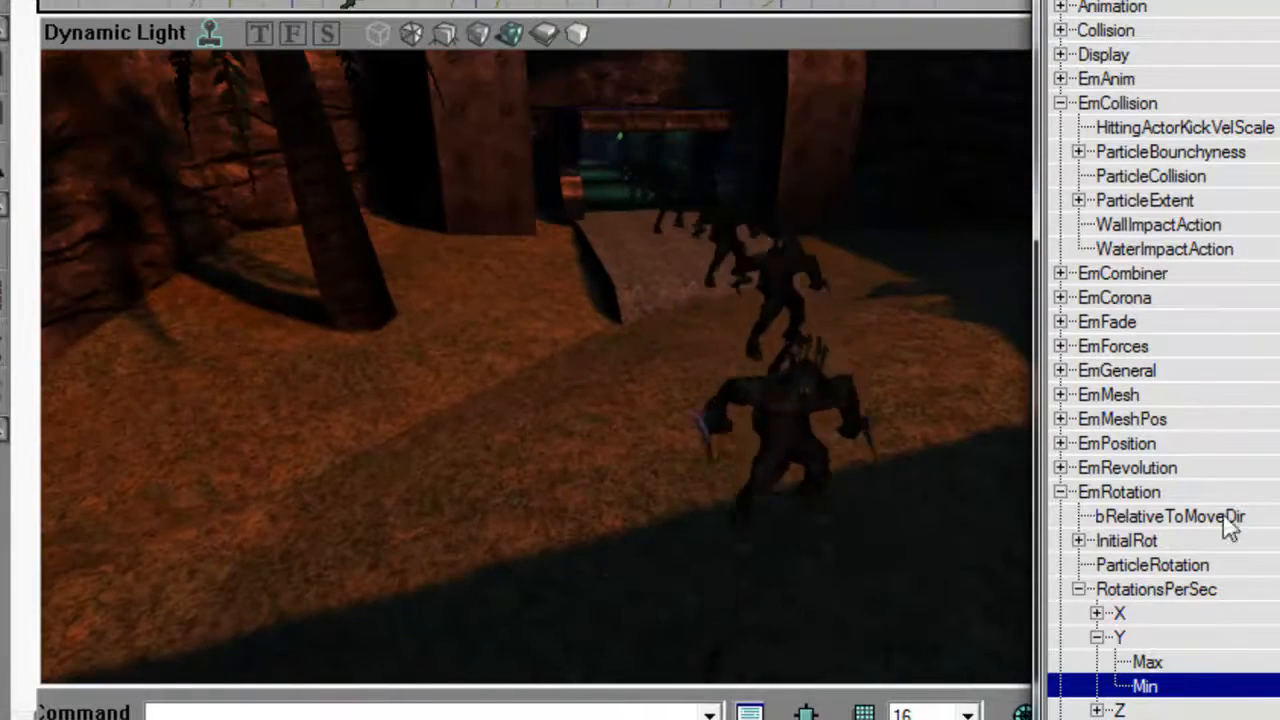
Under EmPosition, set BoxLocation Y to Max 96 and Min -96, and collapse the section.
double_click(1117, 103)
double_click(1119, 346)
double_click(1125, 298)
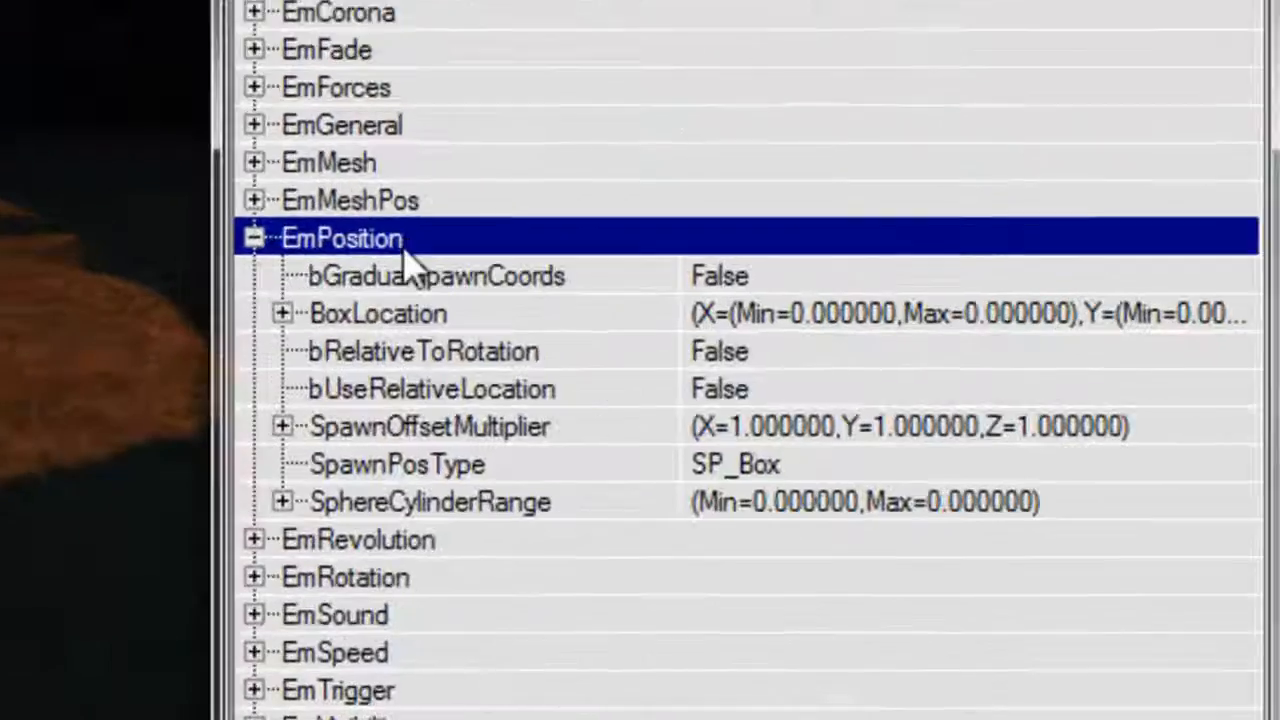
double_click(392, 314)
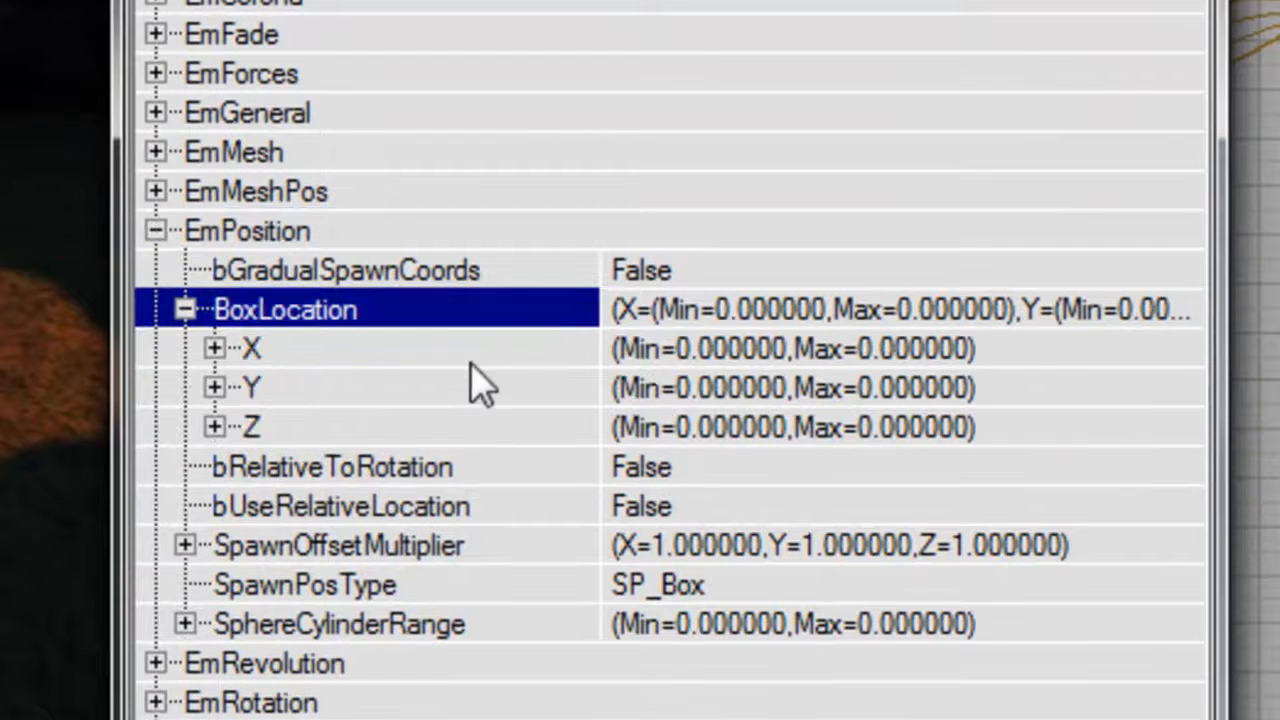
double_click(418, 388)
click(500, 427)
text(9)
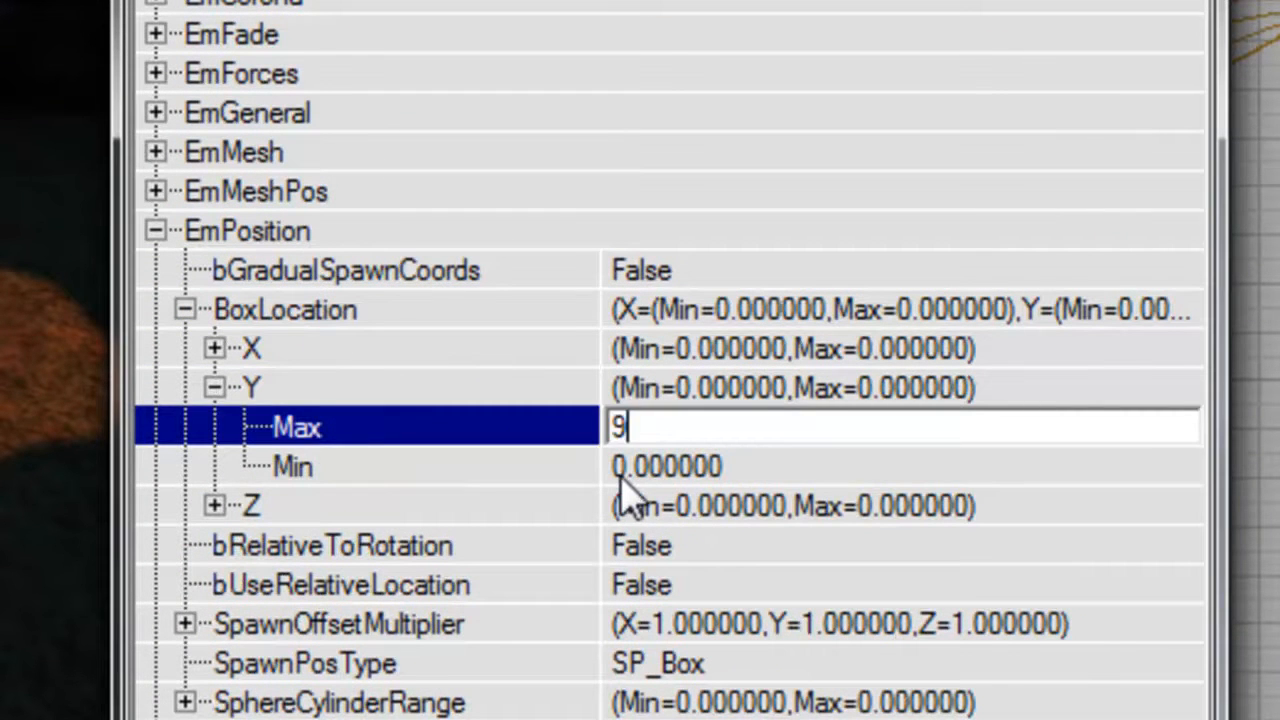
text(6)
click(622, 478)
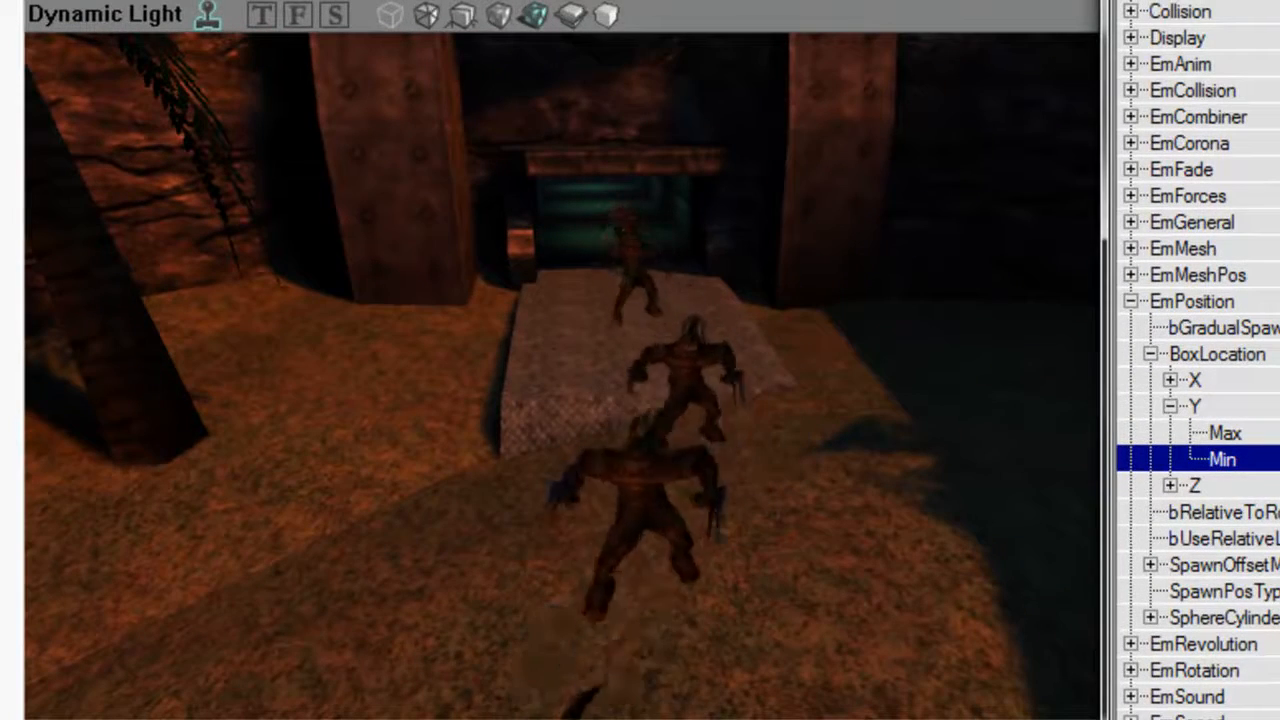
click(1195, 406)
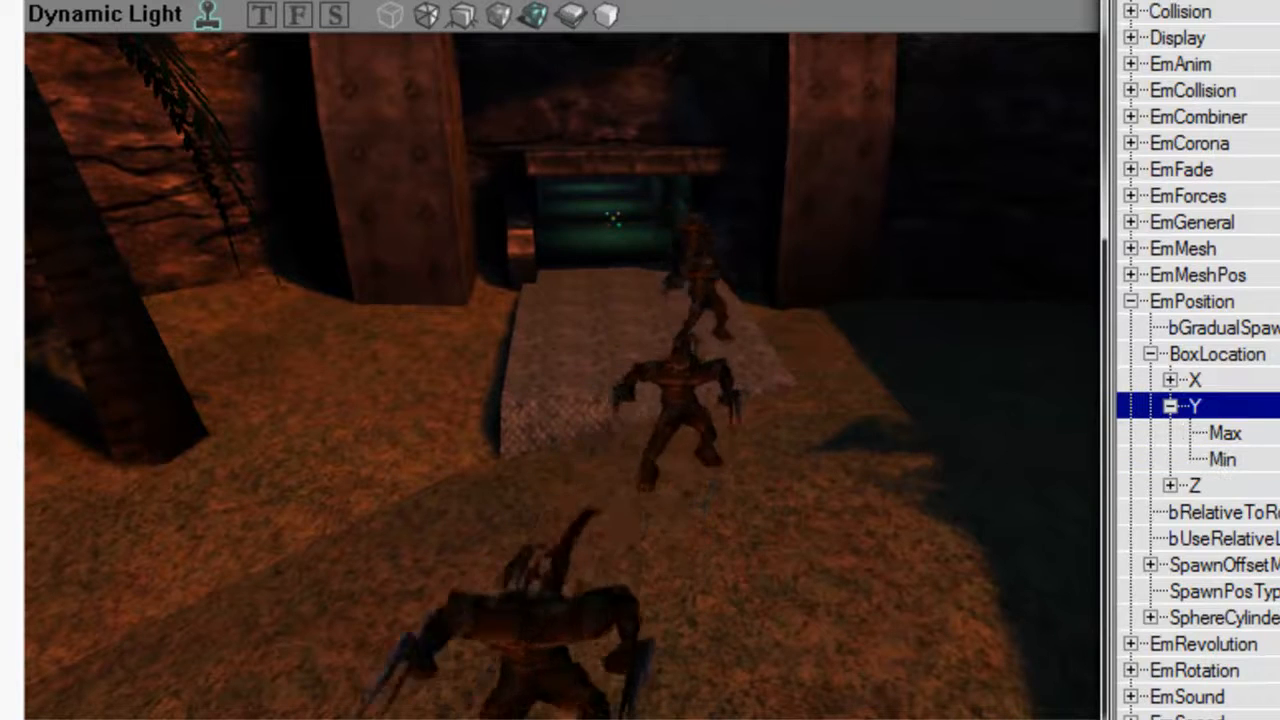
click(1170, 406)
click(1130, 301)
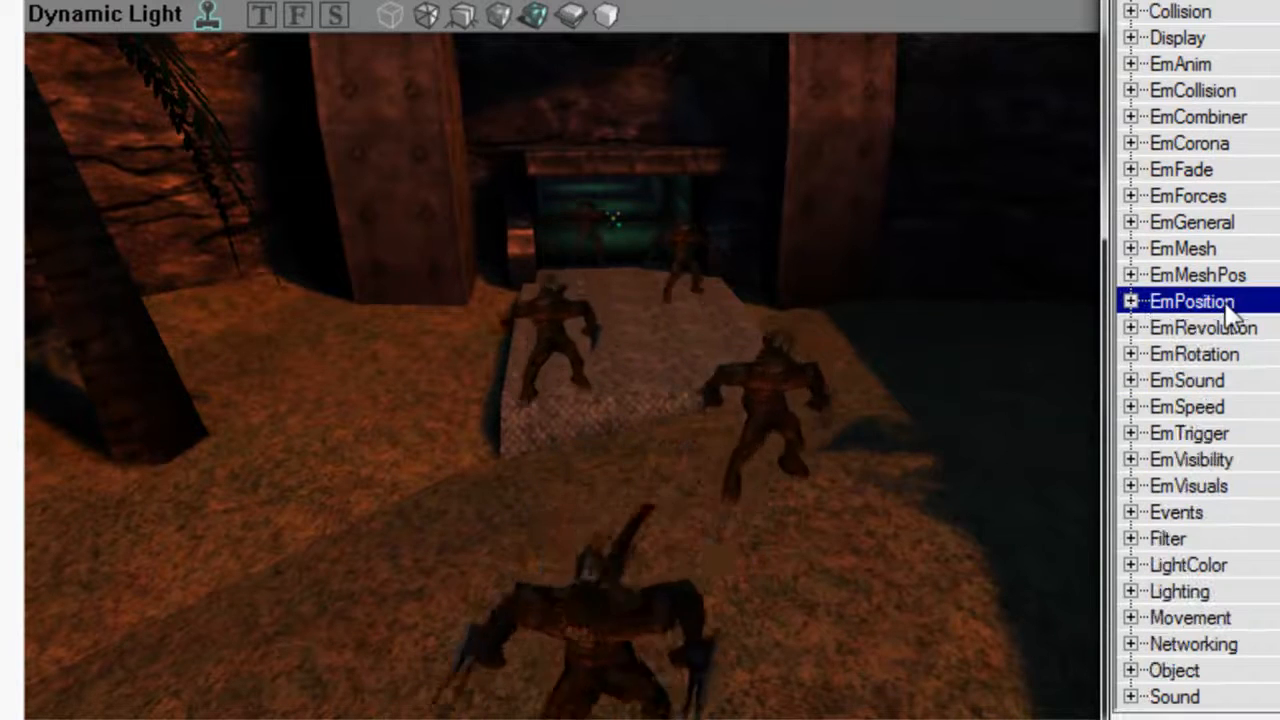
Under EmAnim, set ParticleAnim to Jog, turn on bAnimateParticles, and open PartAnimRate for editing.
drag(1000, 317, 1006, 370)
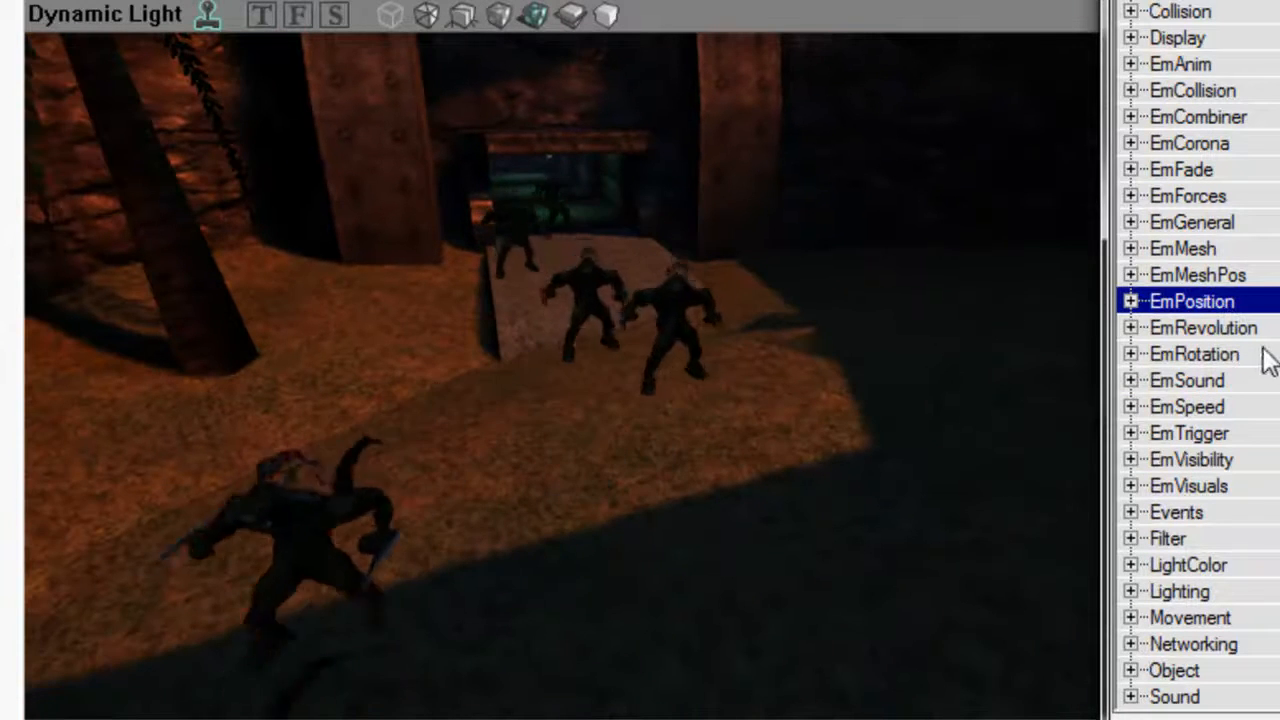
click(1264, 280)
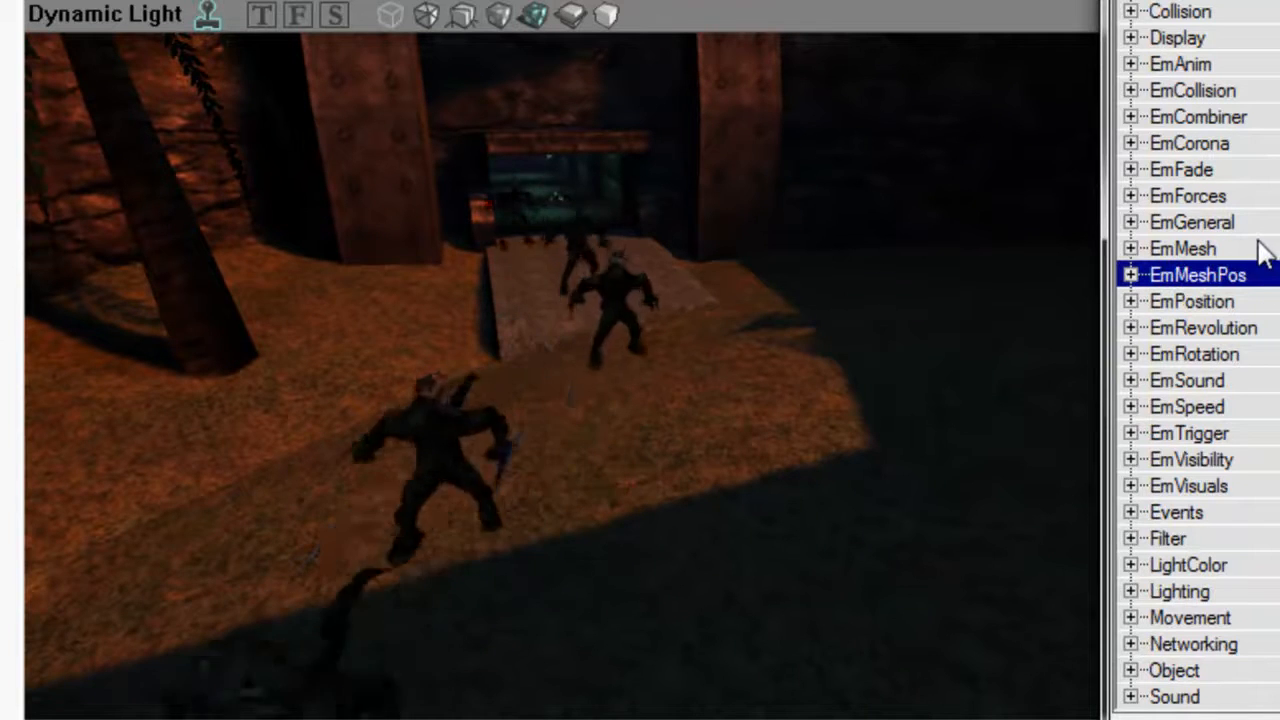
click(1185, 65)
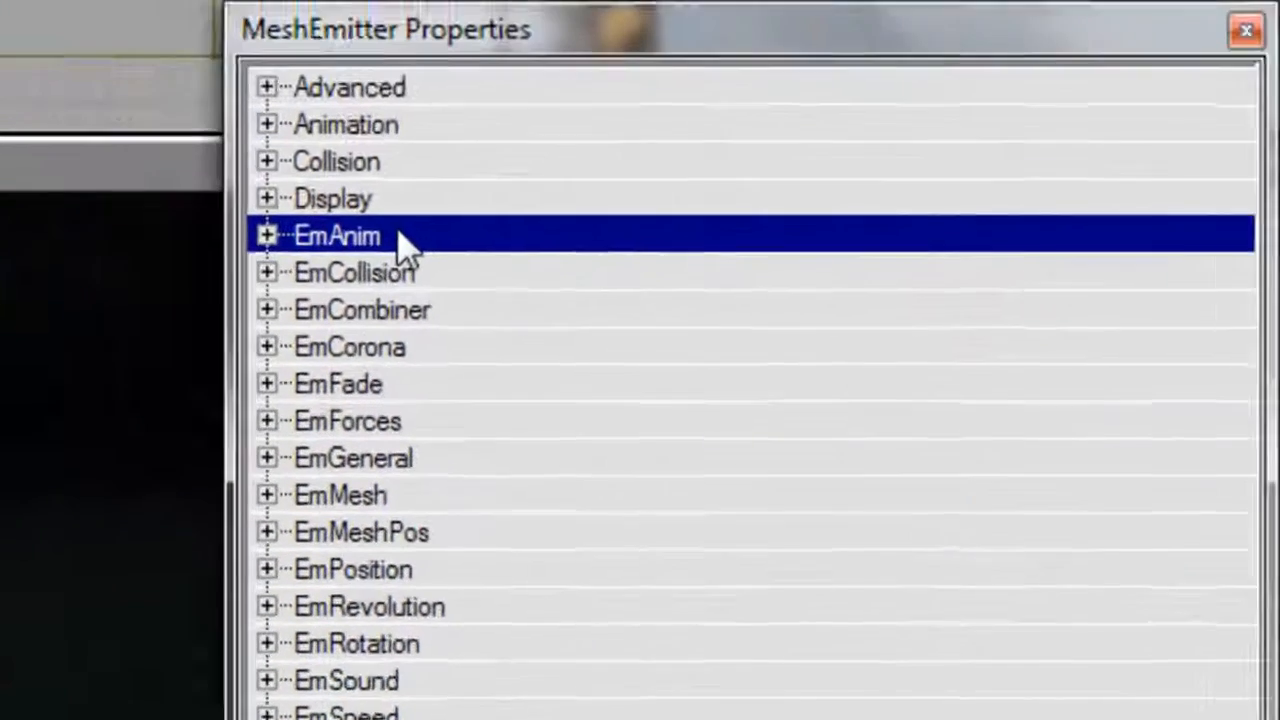
double_click(1060, 104)
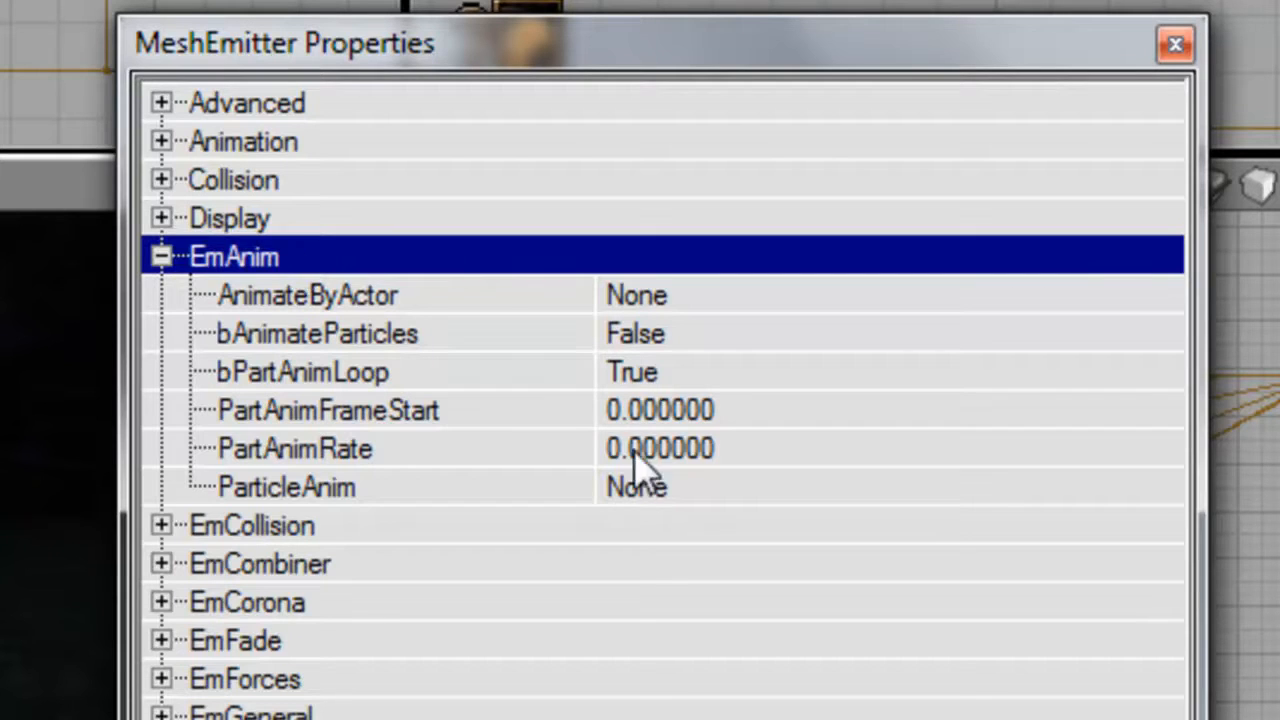
click(668, 488)
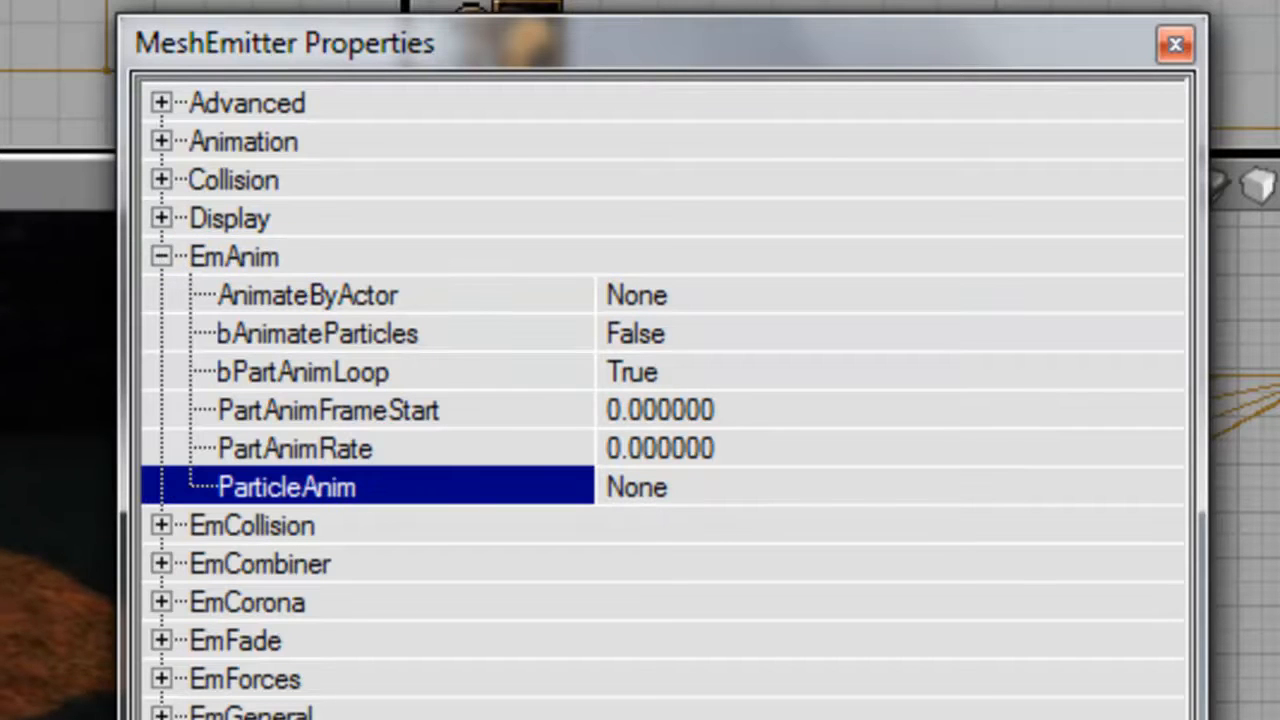
text(Jog)
key(Return)
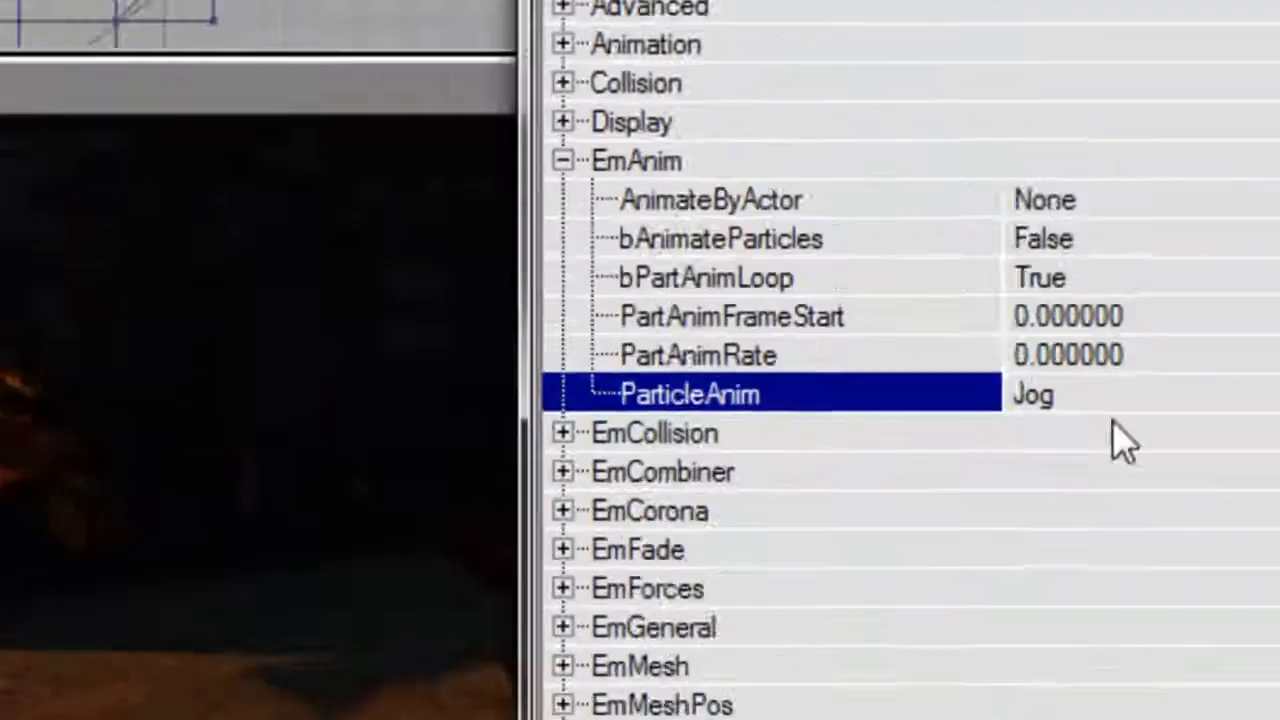
click(1252, 92)
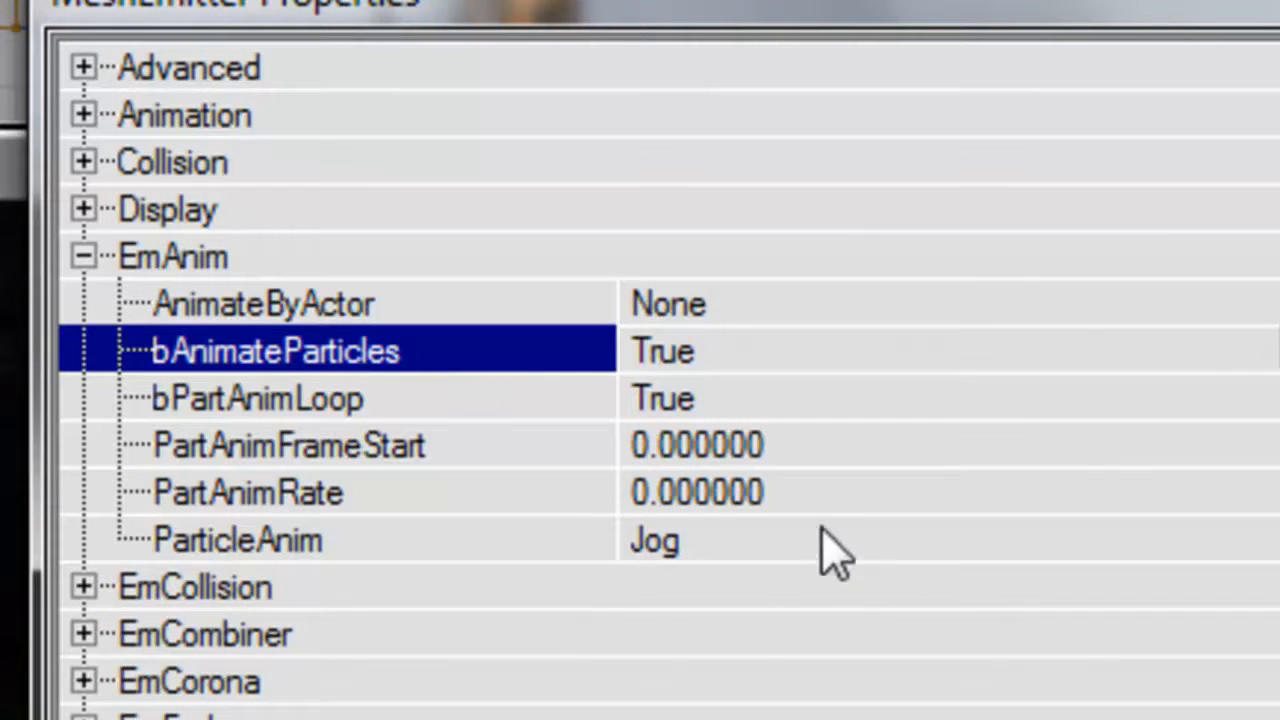
click(810, 493)
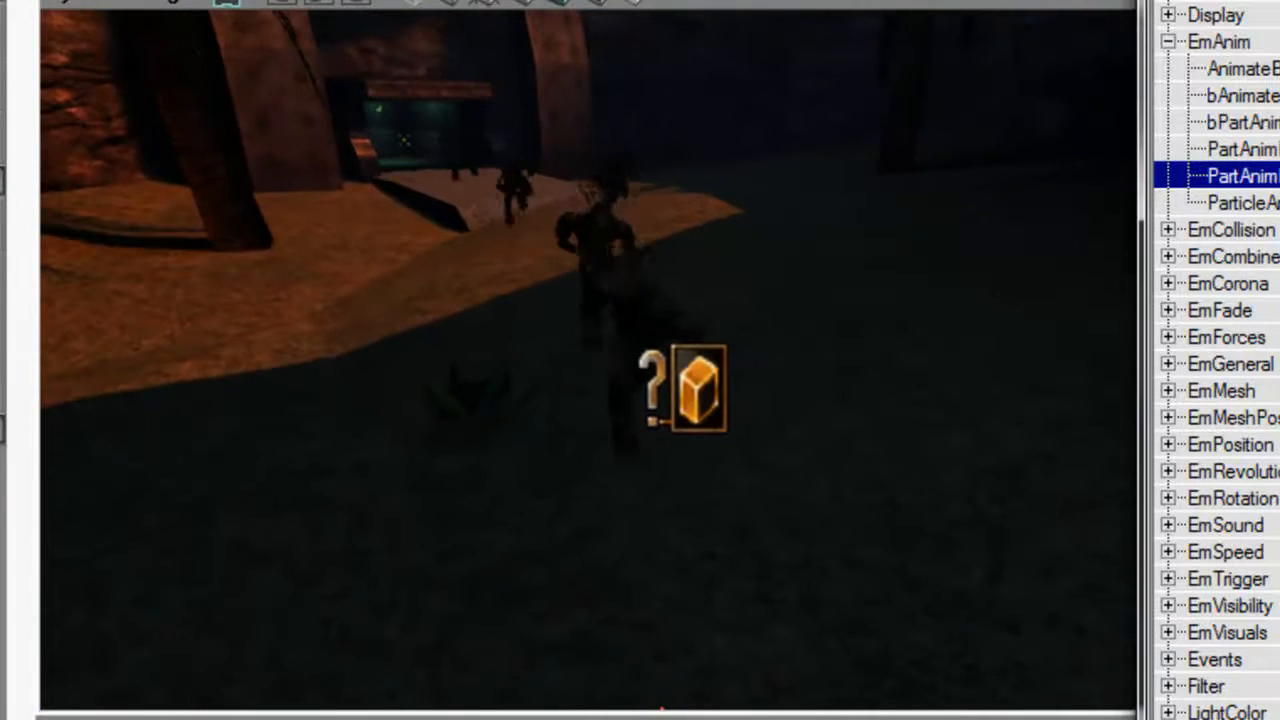
Examine the jogging Skaarj particles around the ramp and tunnel entrance from several angles.
click(698, 389)
right_drag(751, 497, 690, 410)
click(701, 474)
drag(690, 410, 730, 359)
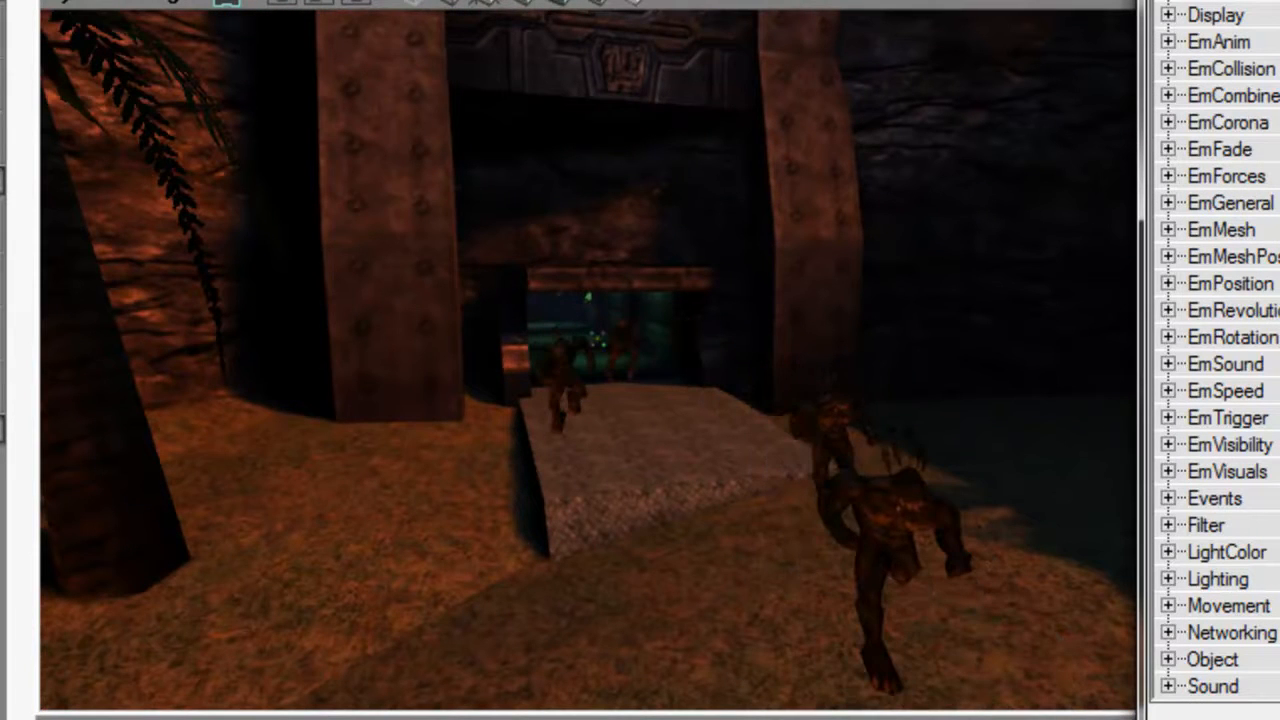
right_drag(580, 160, 620, 250)
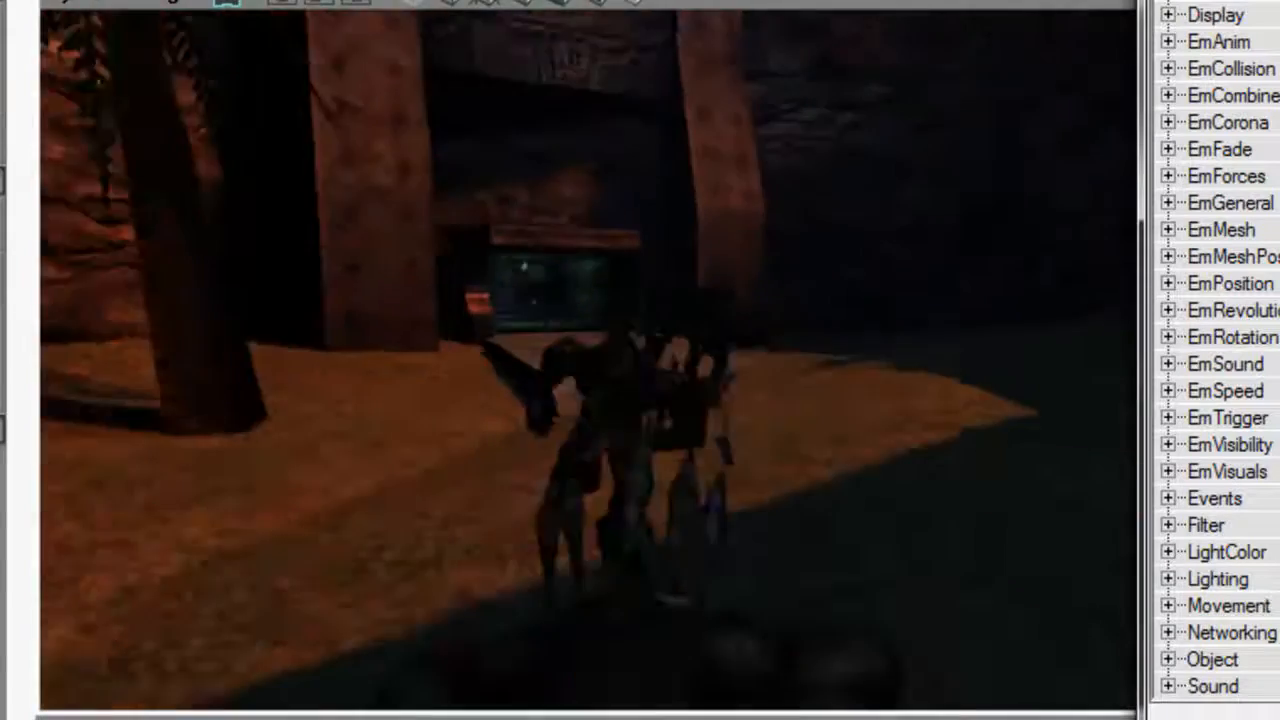
key(w)
drag(588, 360, 620, 460)
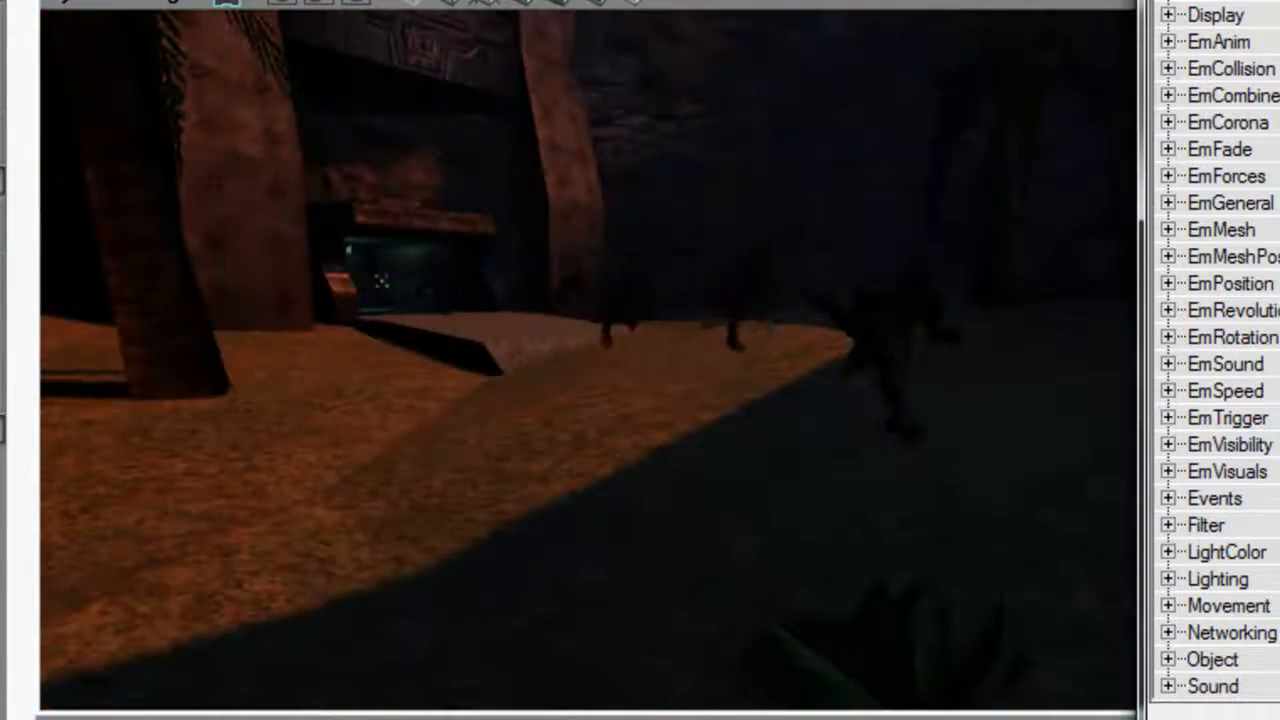
right_drag(588, 360, 670, 385)
drag(796, 351, 784, 340)
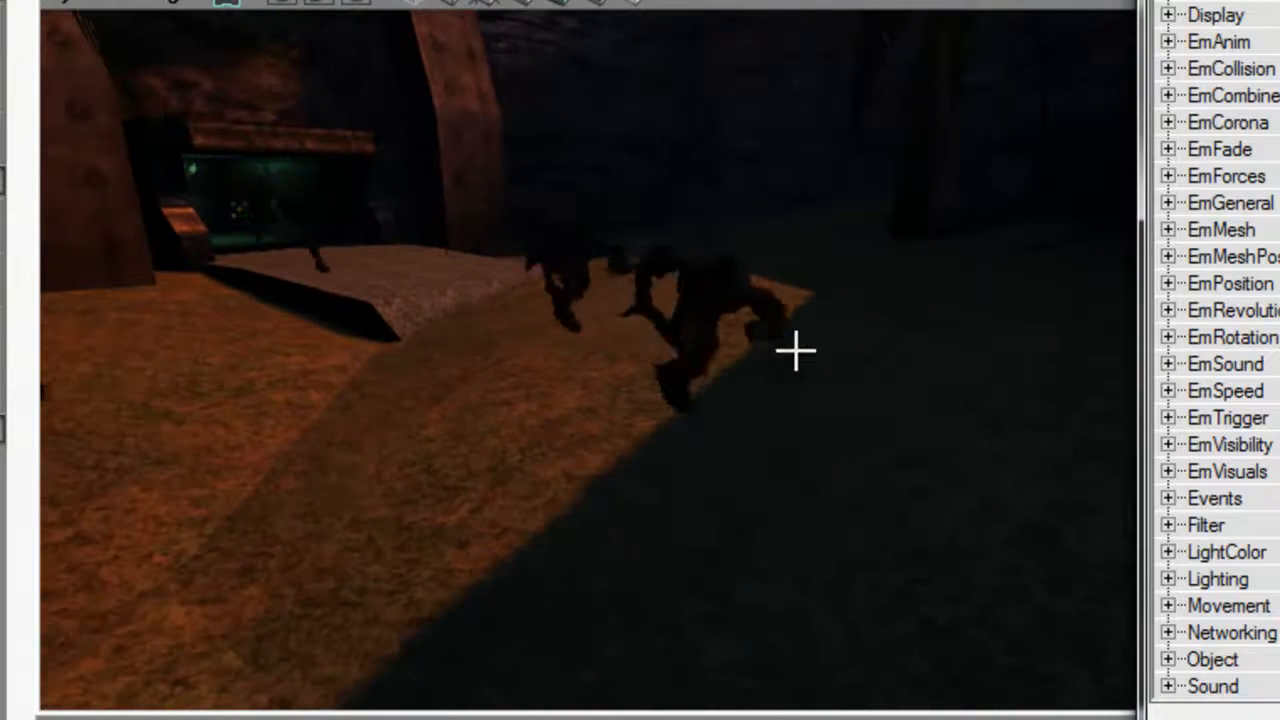
Place a second copy of the Skaarj emitter near the dark rock wall beside the tunnel entrance.
right_drag(697, 388, 747, 355)
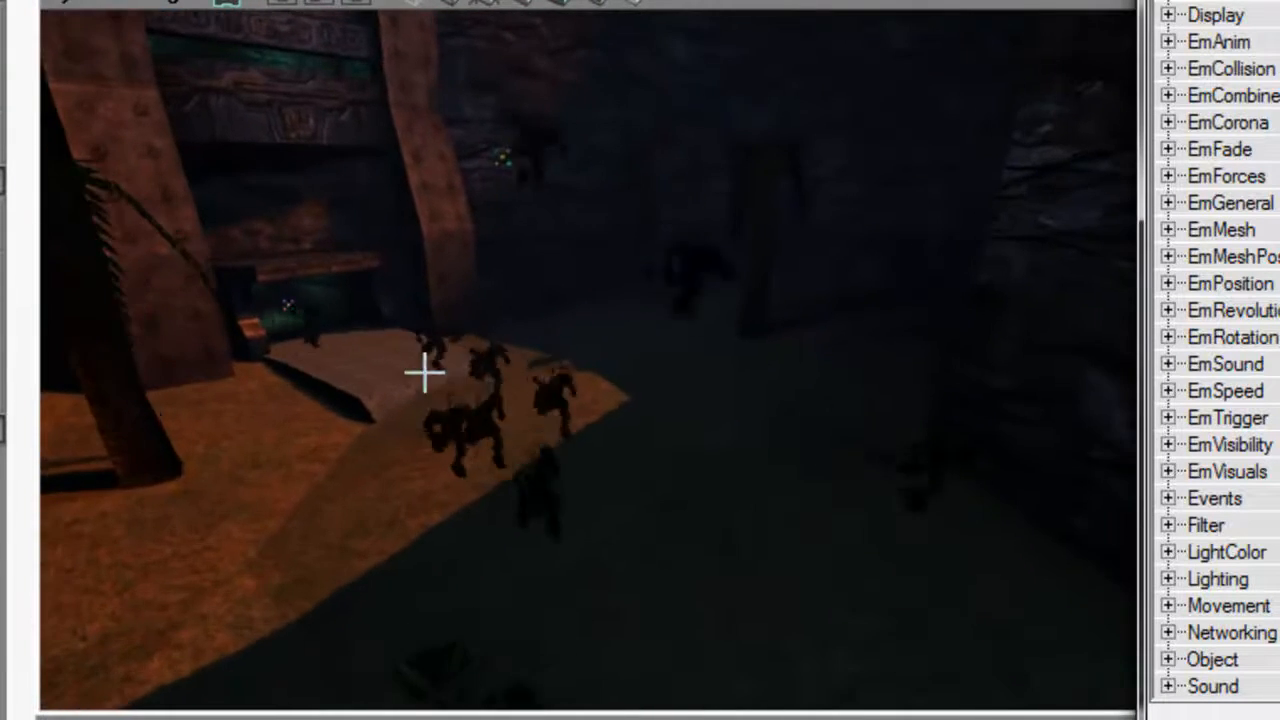
right_drag(512, 400, 570, 378)
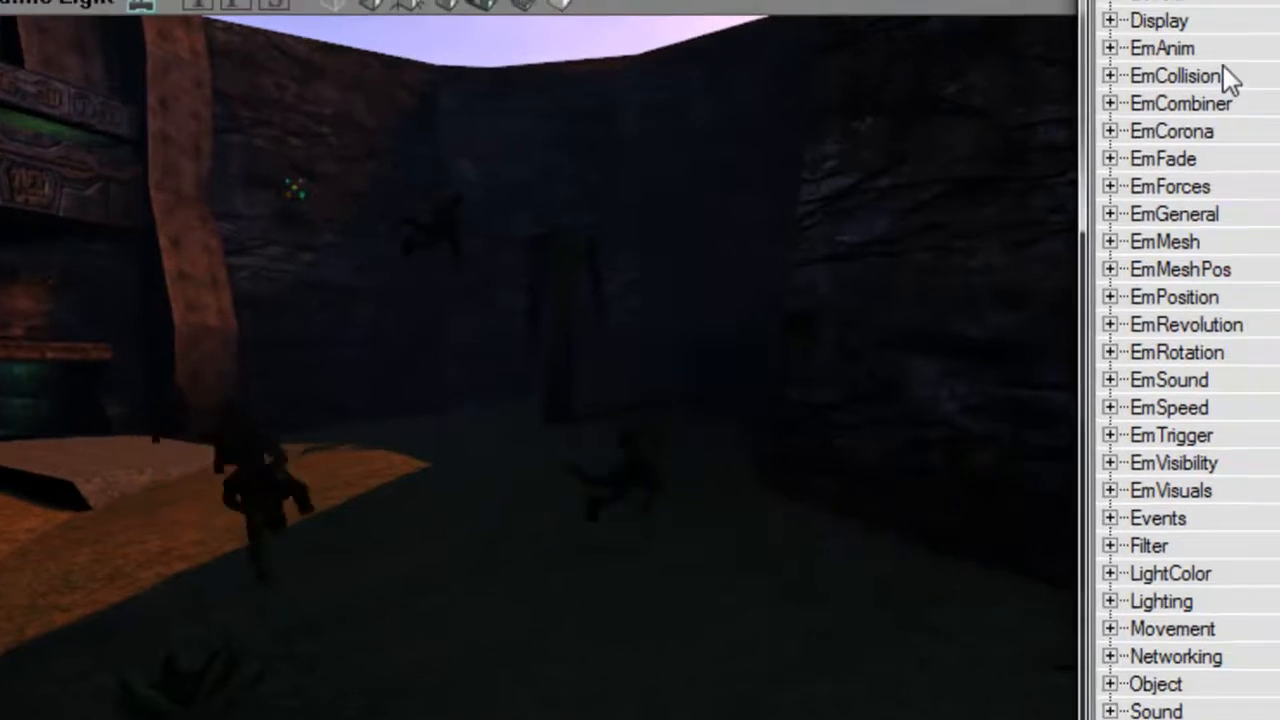
Set the emitter's ParticleCollision to ECT_HitNothing under EmCollision.
double_click(1229, 69)
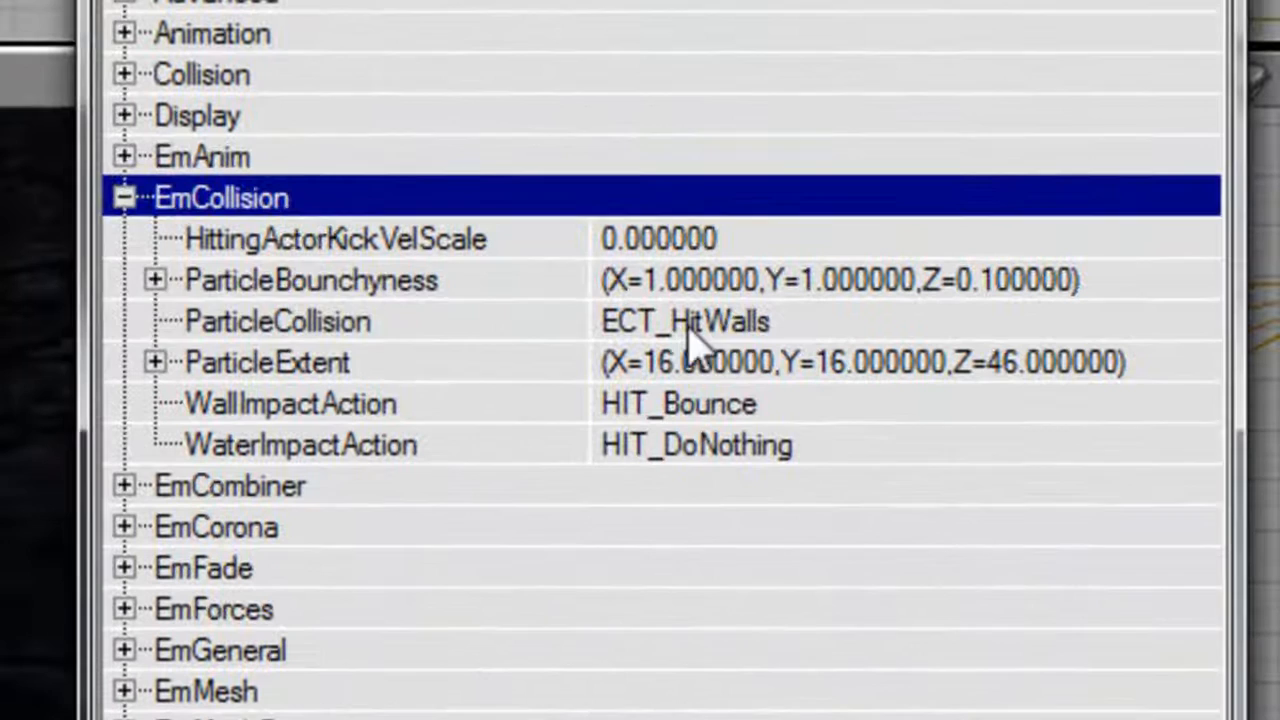
click(688, 330)
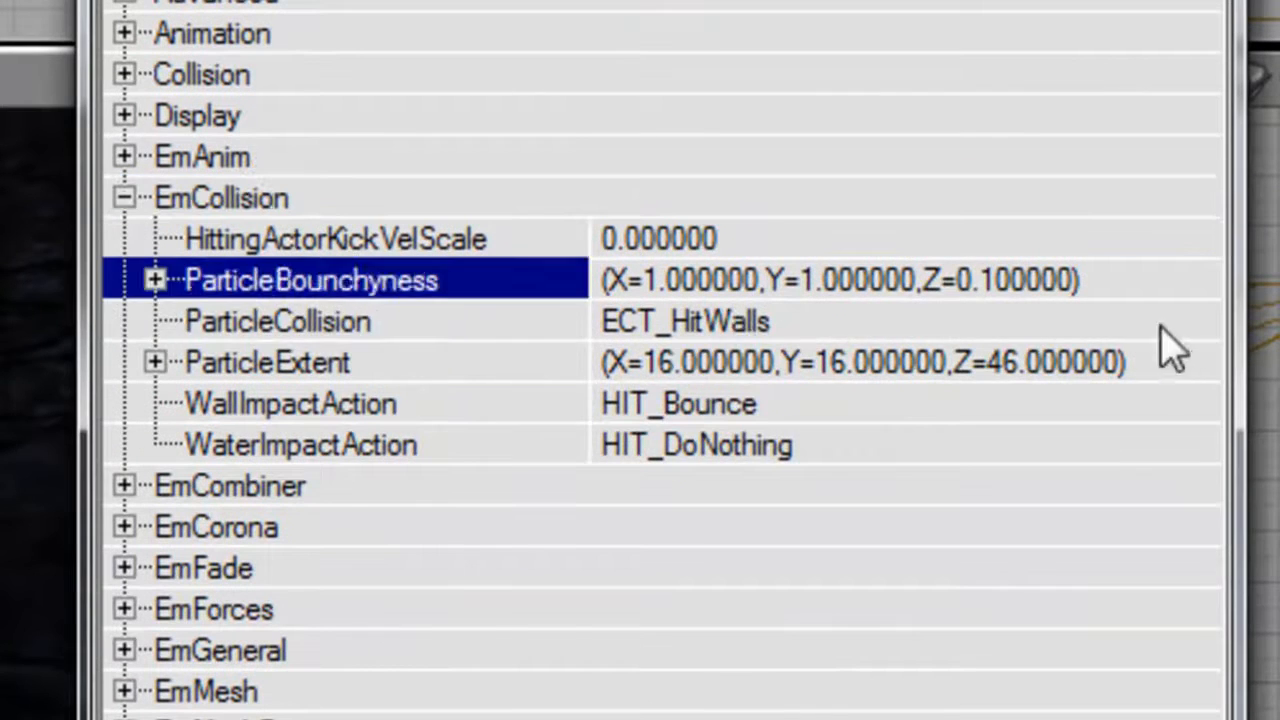
click(1191, 320)
click(1150, 365)
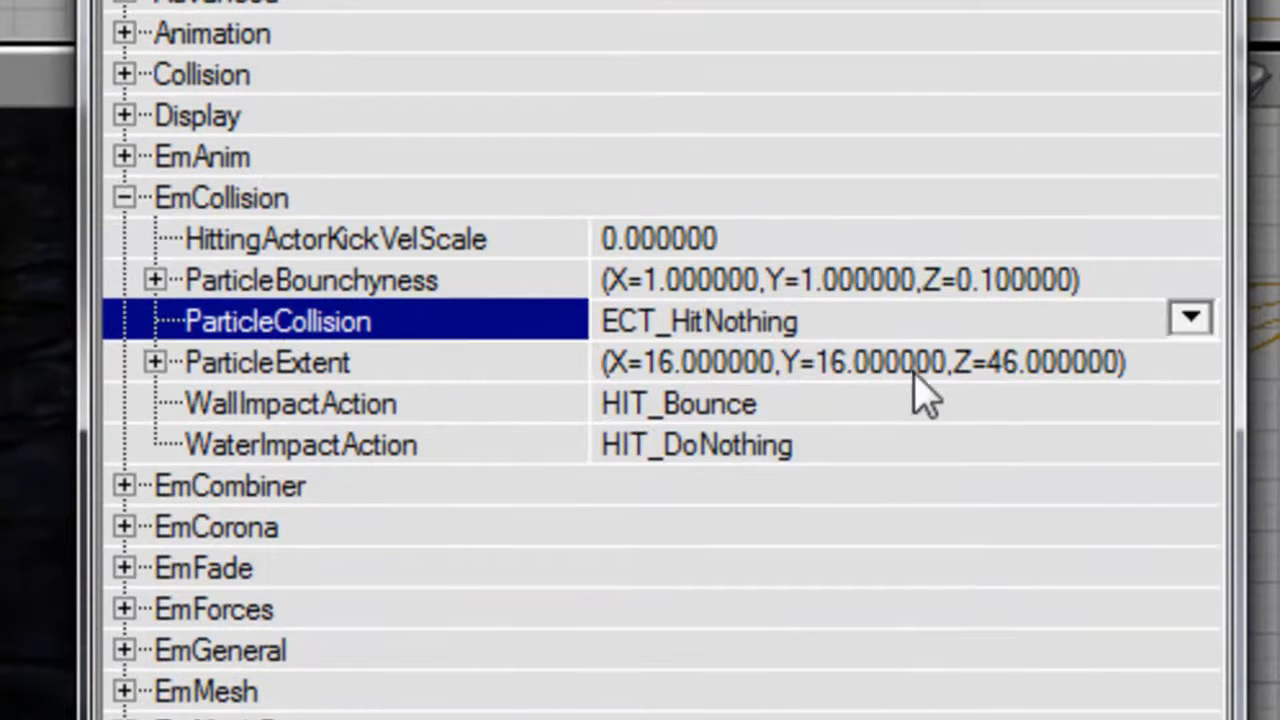
Set the ParticleExtent X, Y and Z values to 0 under EmCollision.
double_click(910, 372)
key(Down)
text(0)
key(Down)
text(0)
Collapse ParticleExtent and set the ParticleBounchyness Z value to 1 under EmCollision.
key(Down)
Under EmSpeed, set the BoxVelocity X Max and Min to 0 and collapse BoxVelocity.
text(0)
key(Up)
key(Up)
key(Up)
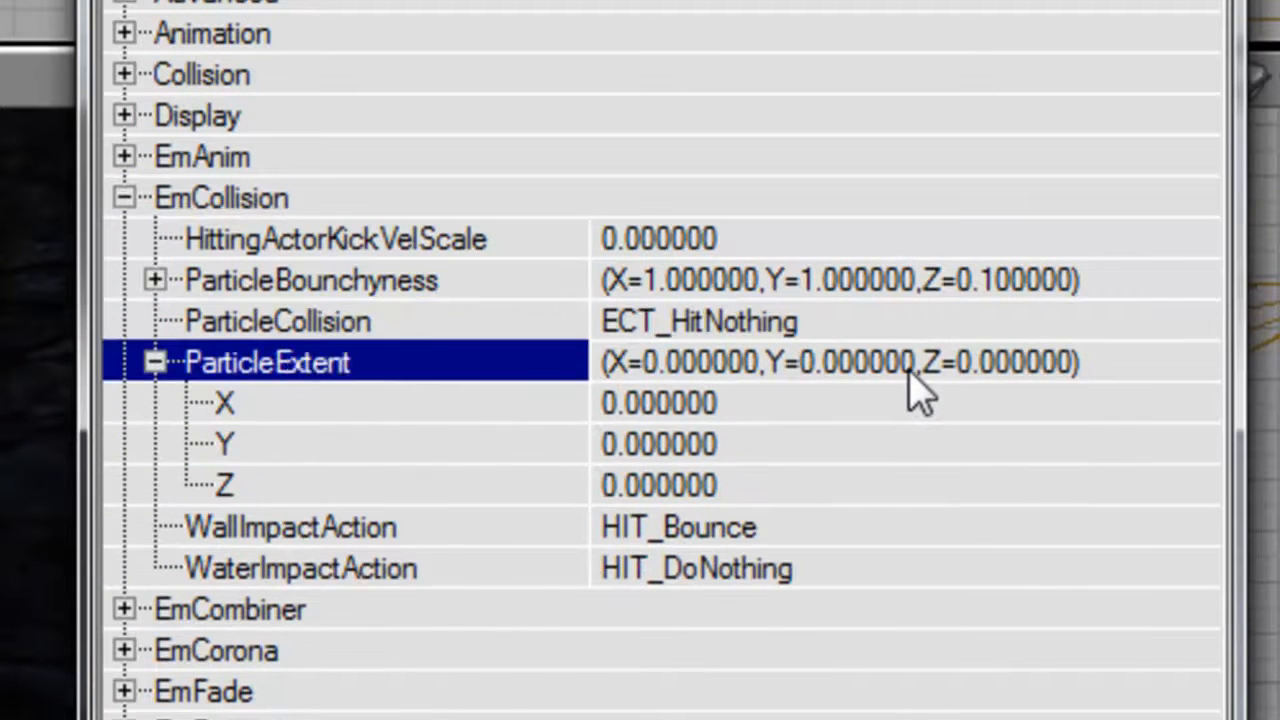
key(Left)
key(Up)
key(Up)
key(Right)
key(Down)
key(Down)
key(Down)
text(1)
key(Up)
key(Up)
key(Up)
key(Up)
key(Up)
key(Left)
key(Down)
key(Down)
key(Down)
key(Down)
key(Down)
key(Down)
key(Down)
key(Down)
key(Down)
key(Up)
key(Down)
key(Down)
key(Down)
key(Down)
key(Right)
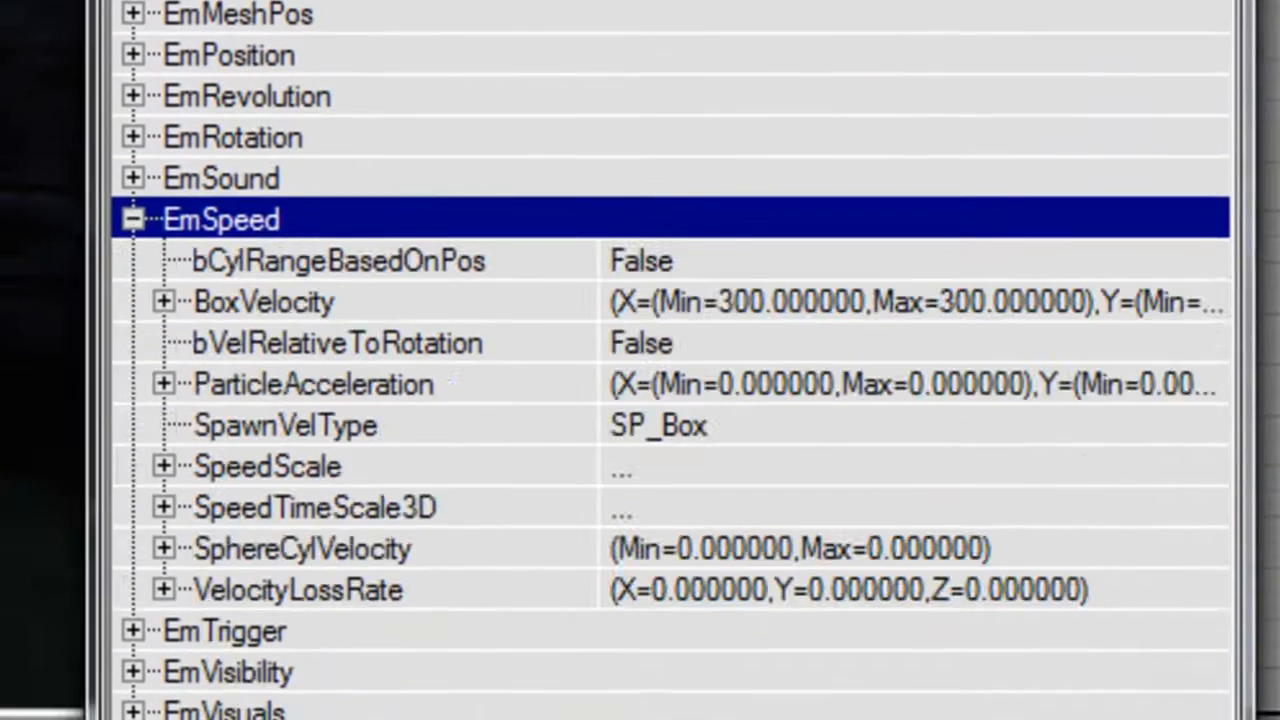
key(Down)
key(Right)
key(Down)
key(Right)
Set the ParticleAcceleration Z range to 0 under EmSpeed and collapse the section.
key(Down)
text(0)
key(Down)
text(0)
key(Up)
key(Up)
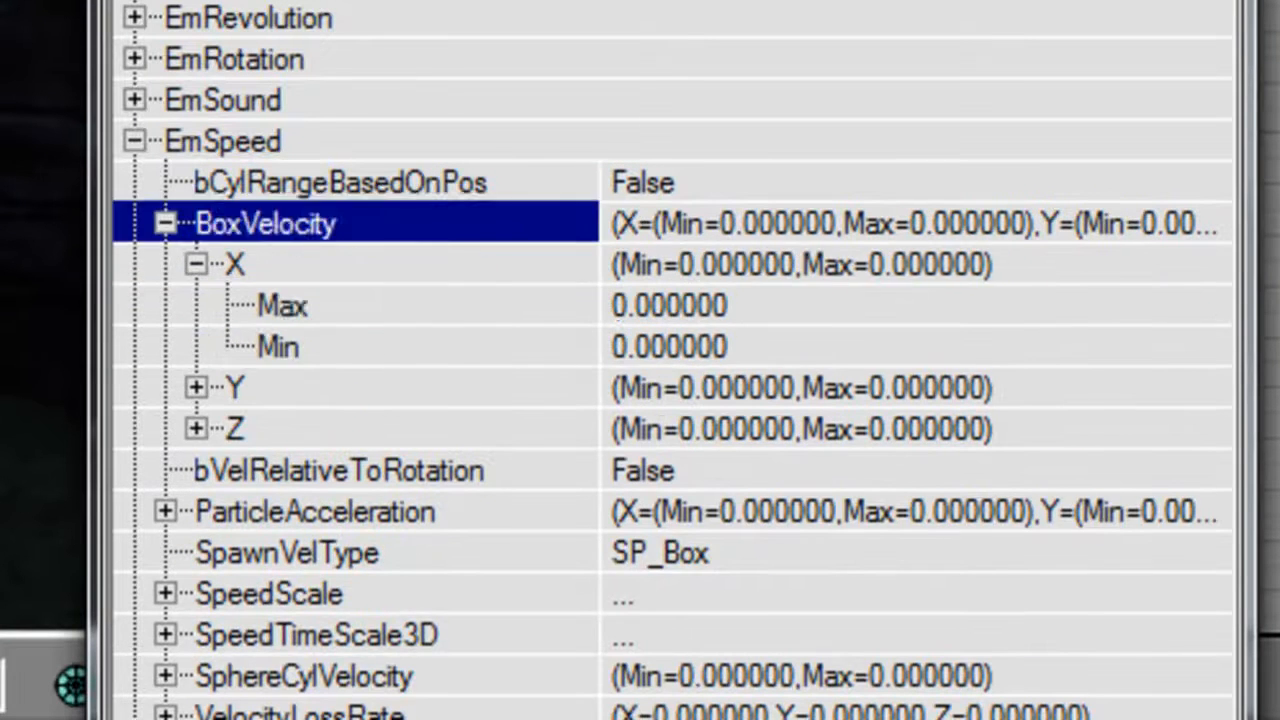
key(Left)
key(Left)
key(Left)
key(Down)
key(Down)
key(Down)
key(Down)
key(Down)
key(Down)
key(Down)
key(Up)
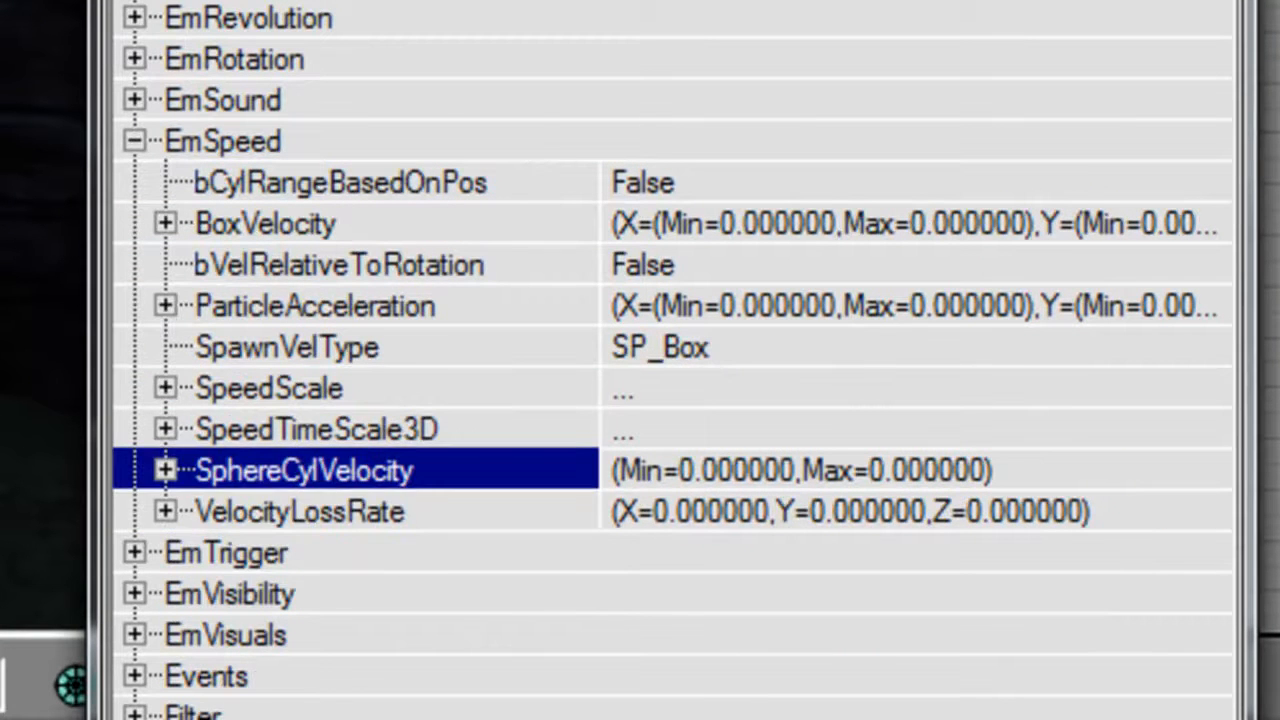
key(Up)
key(Up)
key(Up)
key(Up)
key(Right)
key(Down)
key(Down)
key(Down)
key(Right)
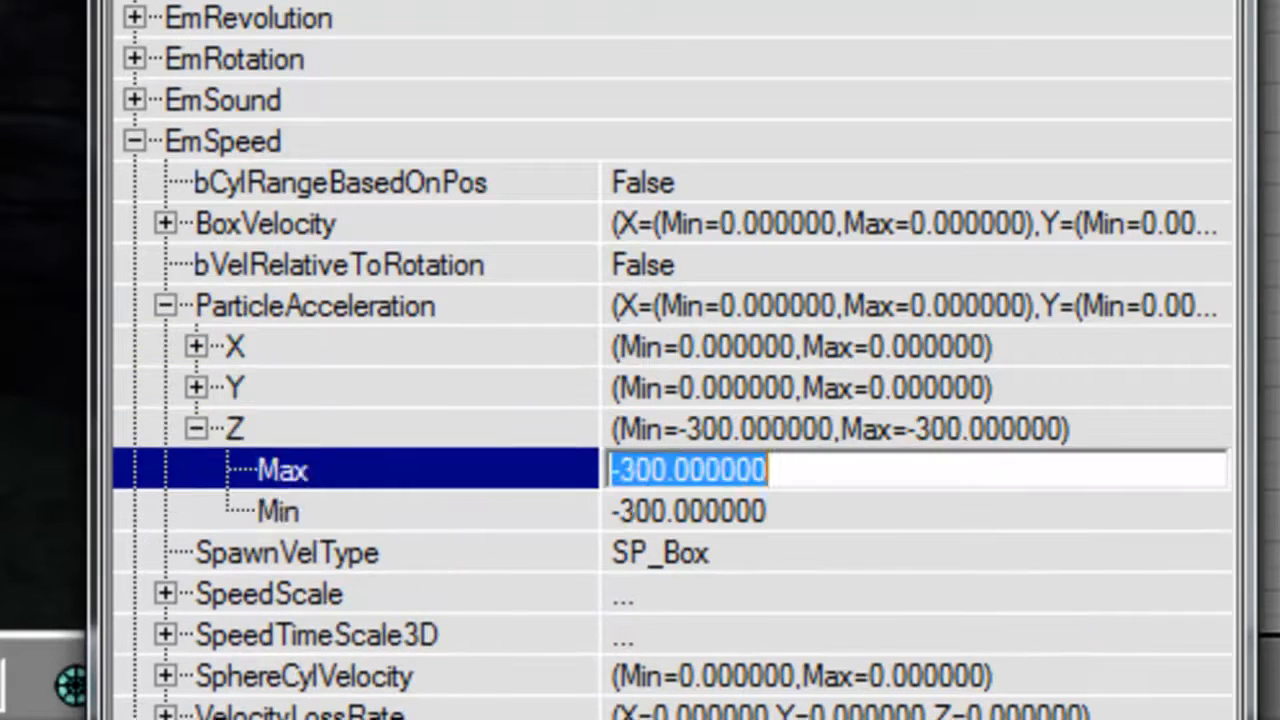
key(Down)
text(0)
key(Down)
text(0)
key(Up)
key(Up)
key(Up)
key(Left)
key(Left)
key(Up)
key(Up)
key(Up)
key(Up)
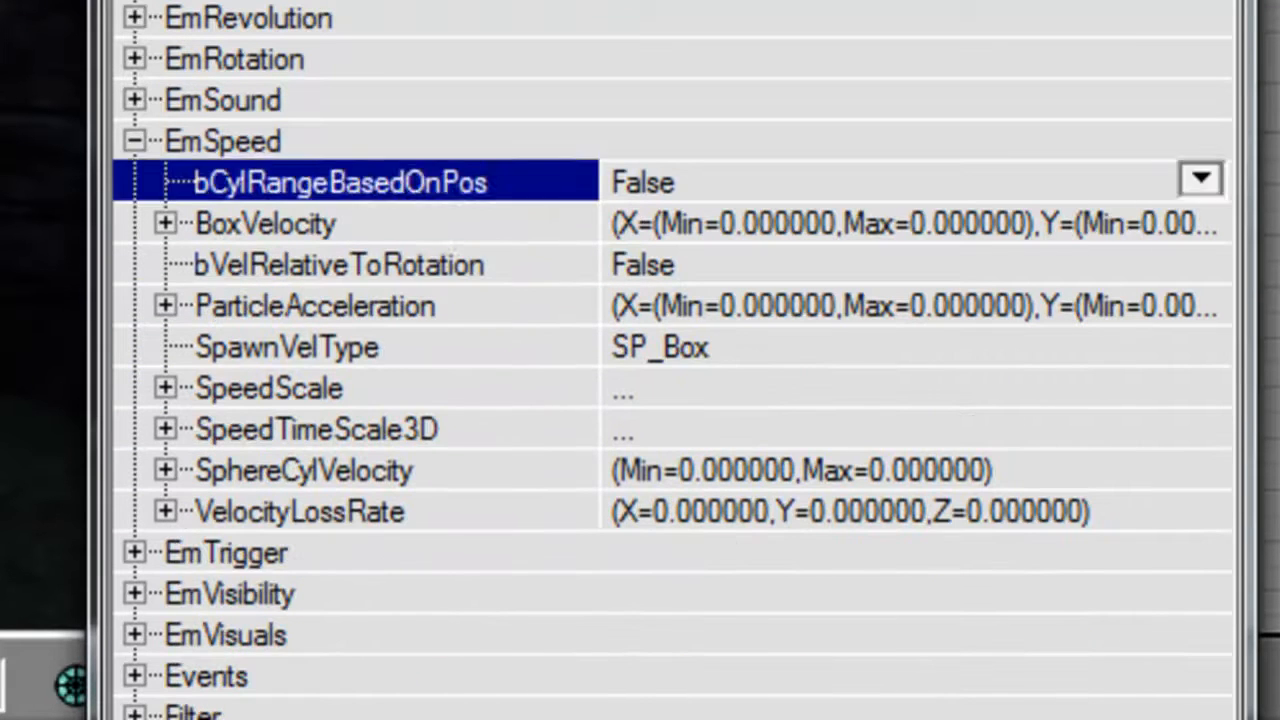
key(Left)
Under EmPosition, reset the BoxLocation Y Max and Min to 0 and collapse the section.
key(Up)
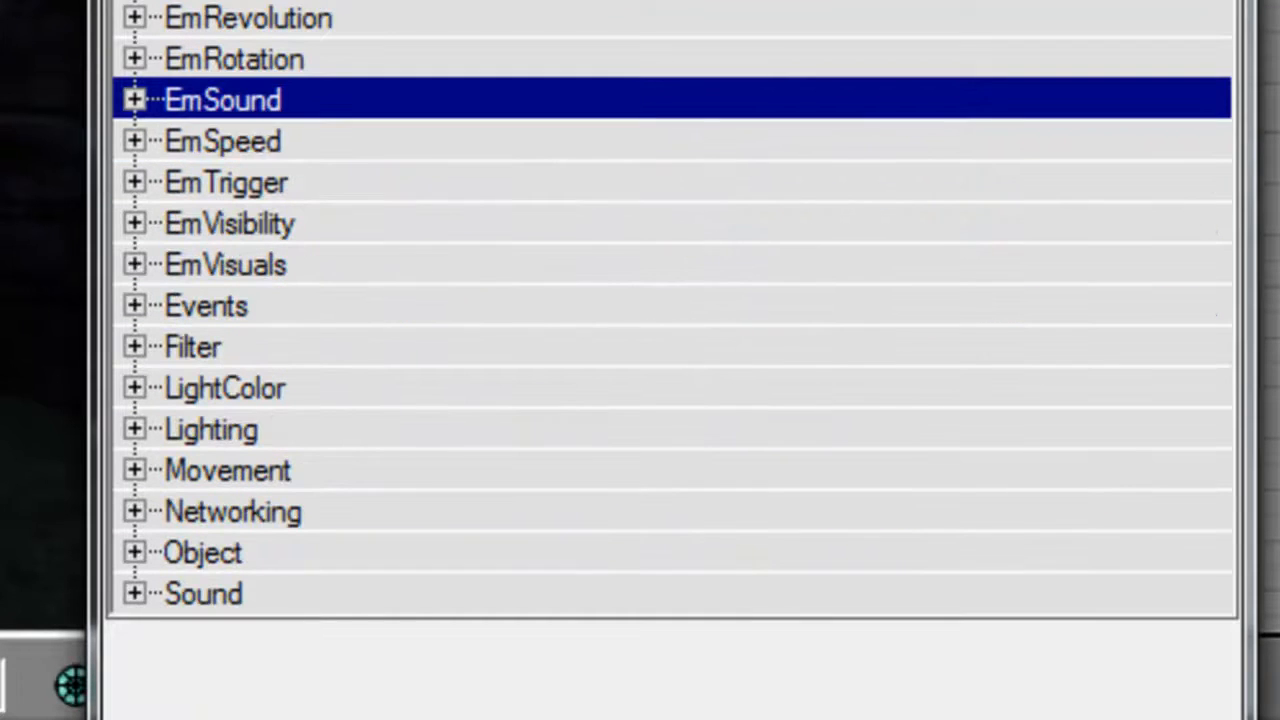
key(Up)
key(Up)
key(Up)
key(Right)
key(Down)
key(Down)
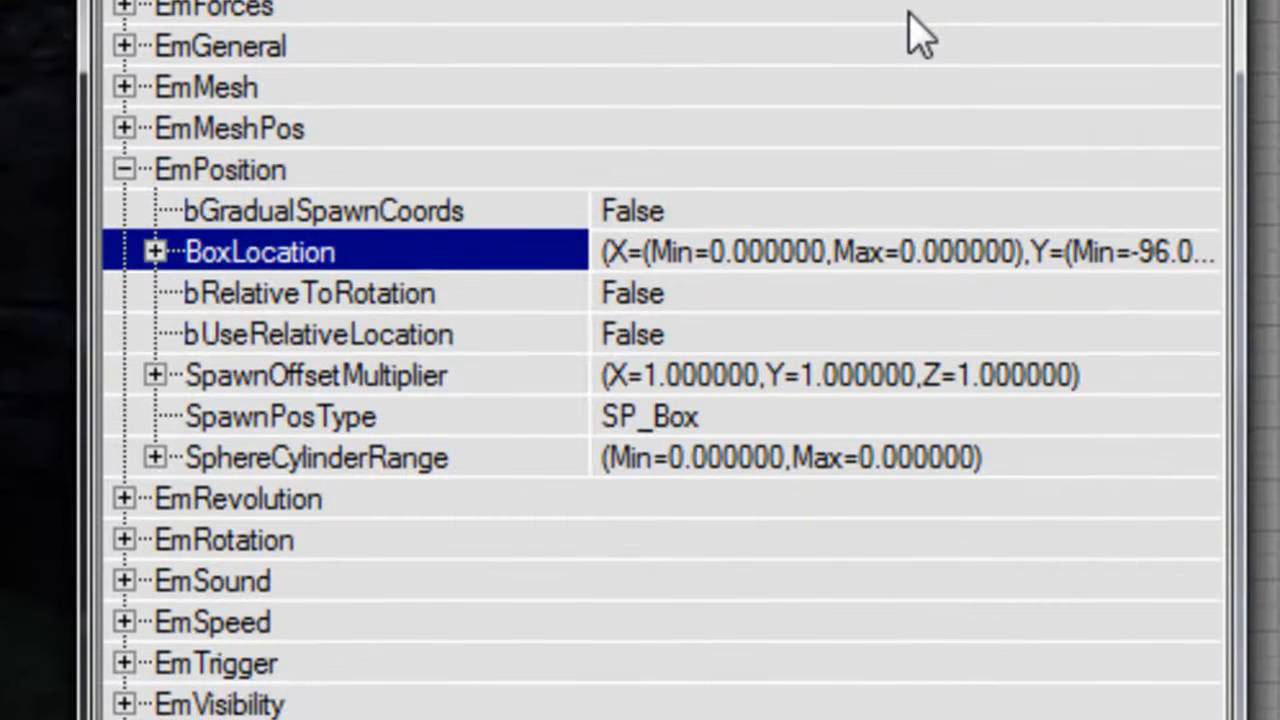
key(Right)
key(Down)
key(Down)
key(Right)
key(Down)
text(0)
key(Down)
text(0)
key(Up)
key(Up)
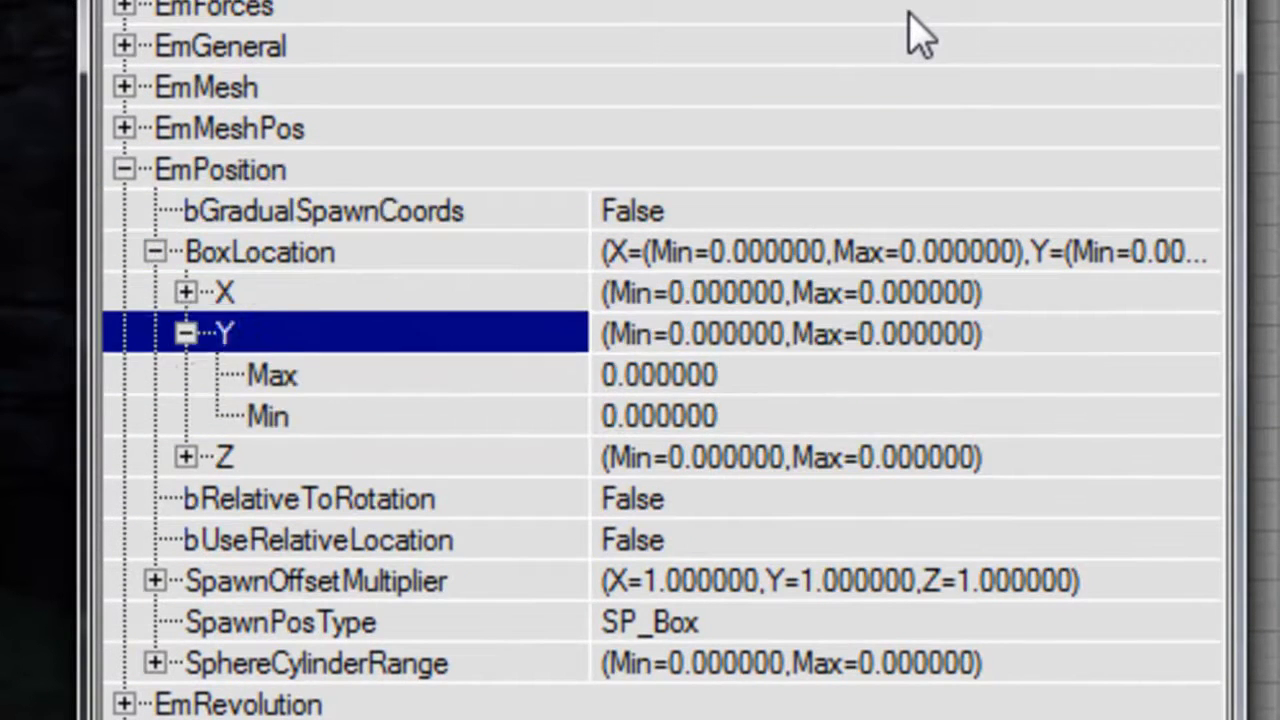
key(Left)
key(Left)
key(Left)
key(Up)
key(Left)
key(Left)
key(Up)
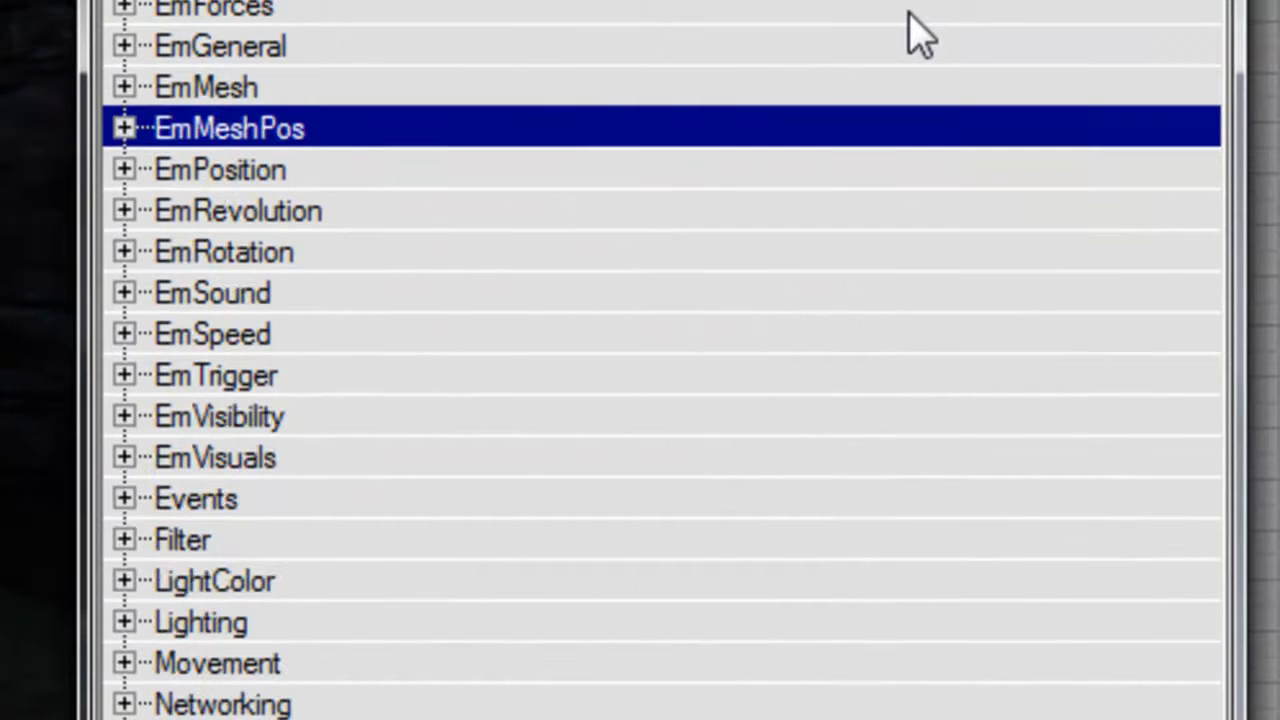
Under EmRotation, set the RotationsPerSec Y Max and Min to 0 and collapse RotationsPerSec.
key(Down)
key(Down)
key(Down)
key(Right)
key(Down)
key(Down)
key(Down)
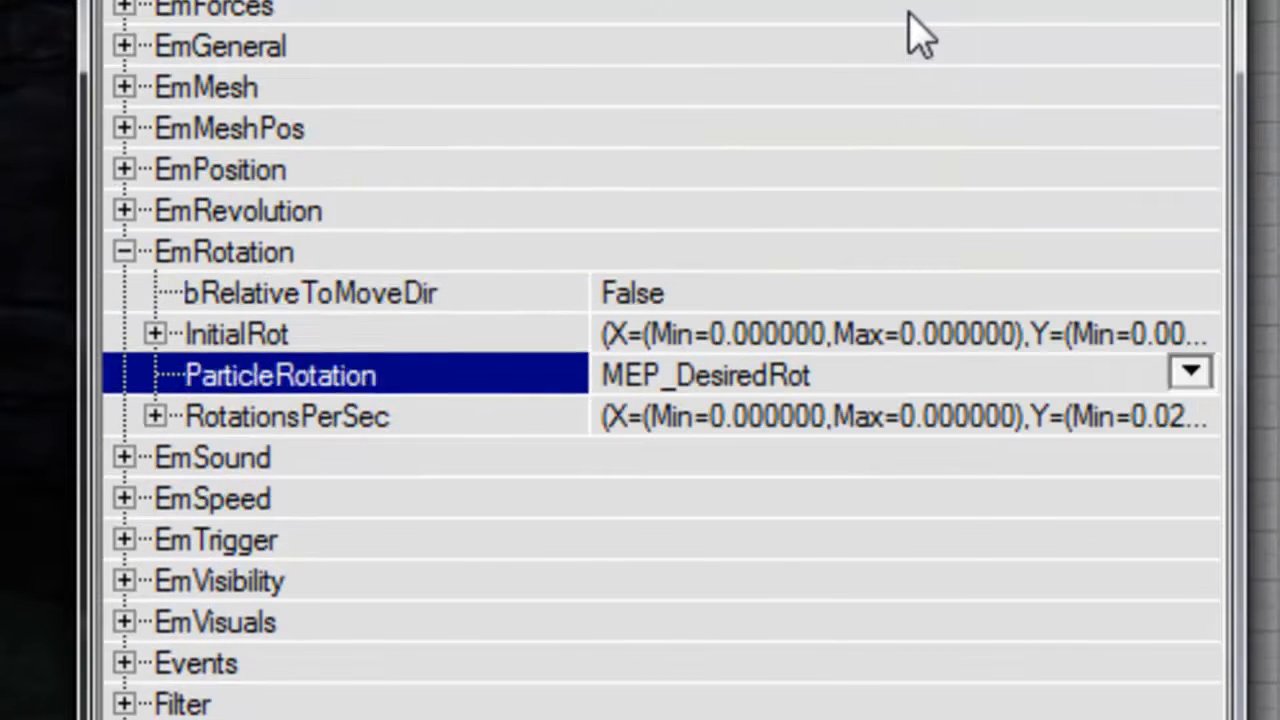
key(Down)
key(Right)
key(Down)
Set the InitialRot Y Max and Min to 0.1 under EmRotation.
key(Down)
key(Right)
key(Down)
text(0)
key(Down)
text(0)
key(Up)
key(Up)
key(Up)
key(Up)
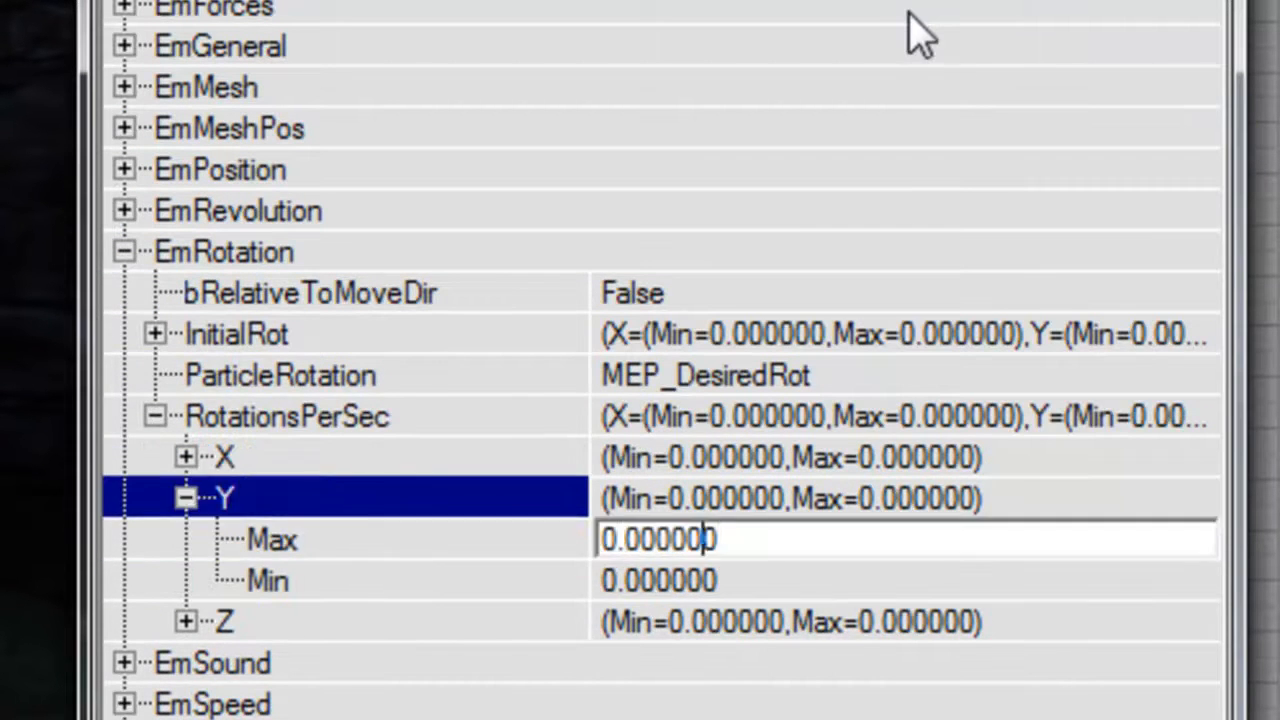
key(Left)
key(Up)
key(Right)
key(Down)
key(Down)
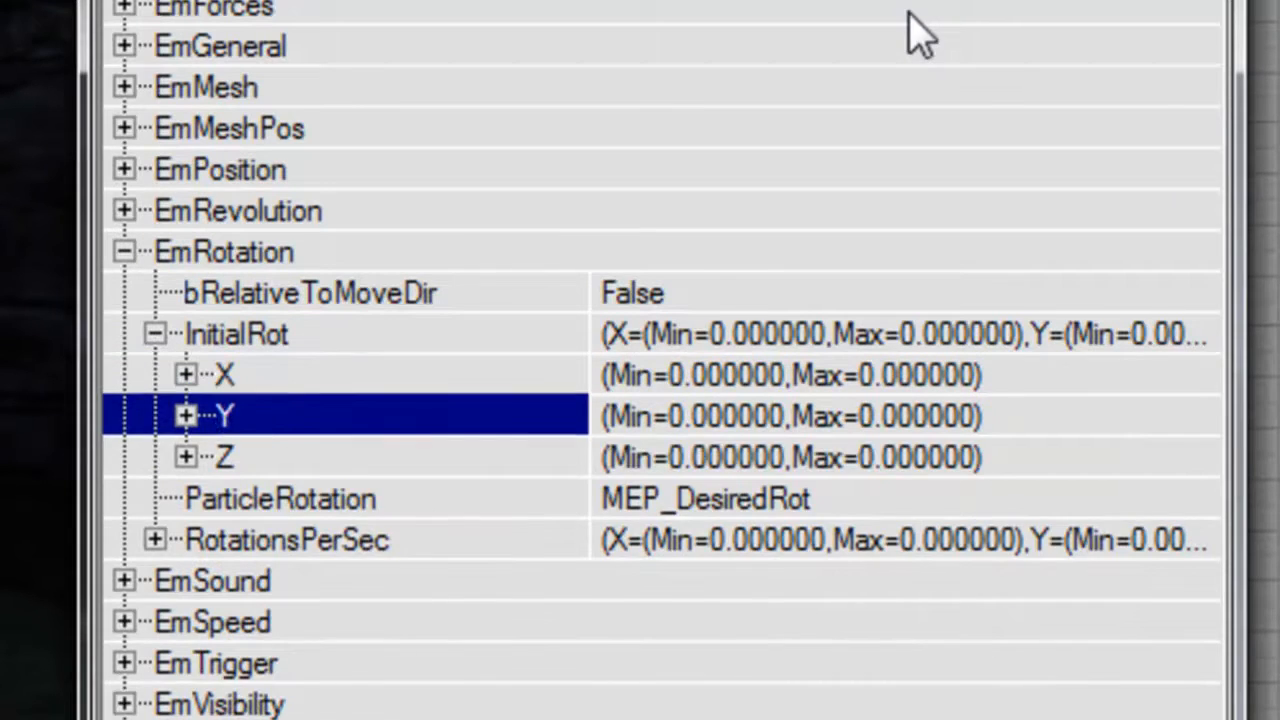
key(Right)
key(Down)
key(Down)
key(Up)
text(0.1)
key(Down)
text(0.1)
key(Return)
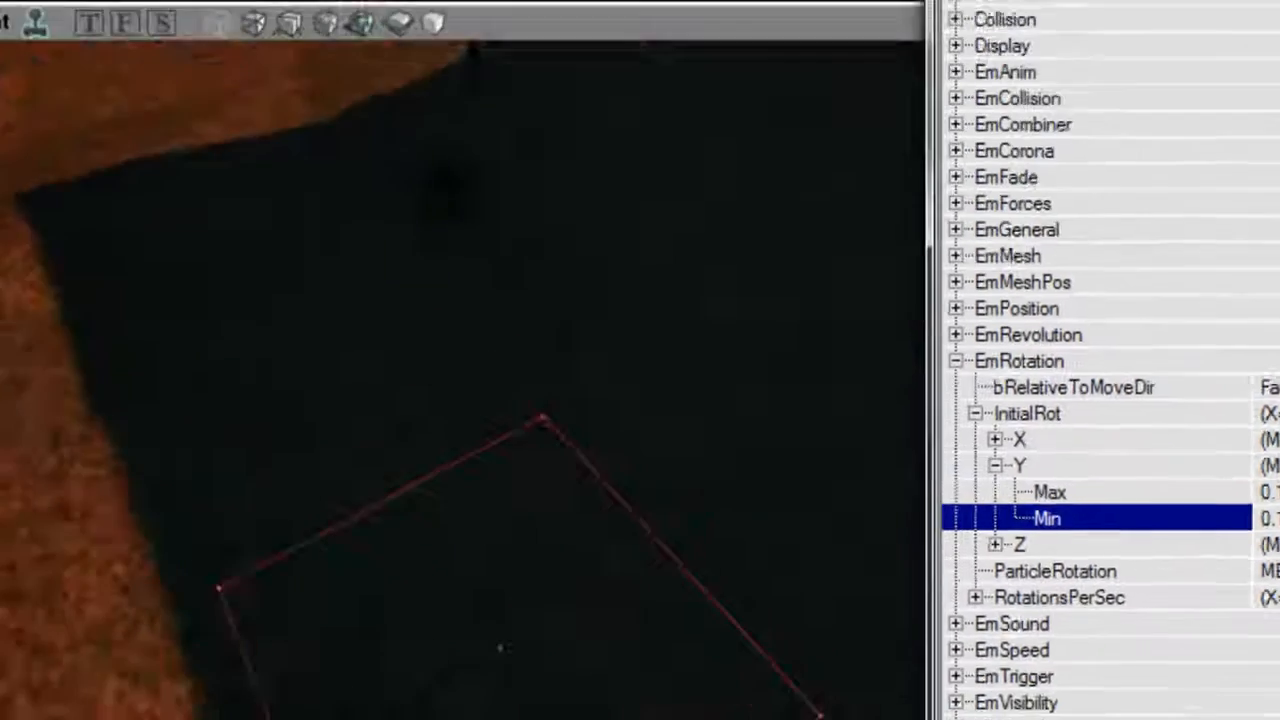
Collapse EmRotation and set the emitter's animation name to death2 under EmAnim.
drag(459, 320, 459, 291)
drag(594, 308, 594, 400)
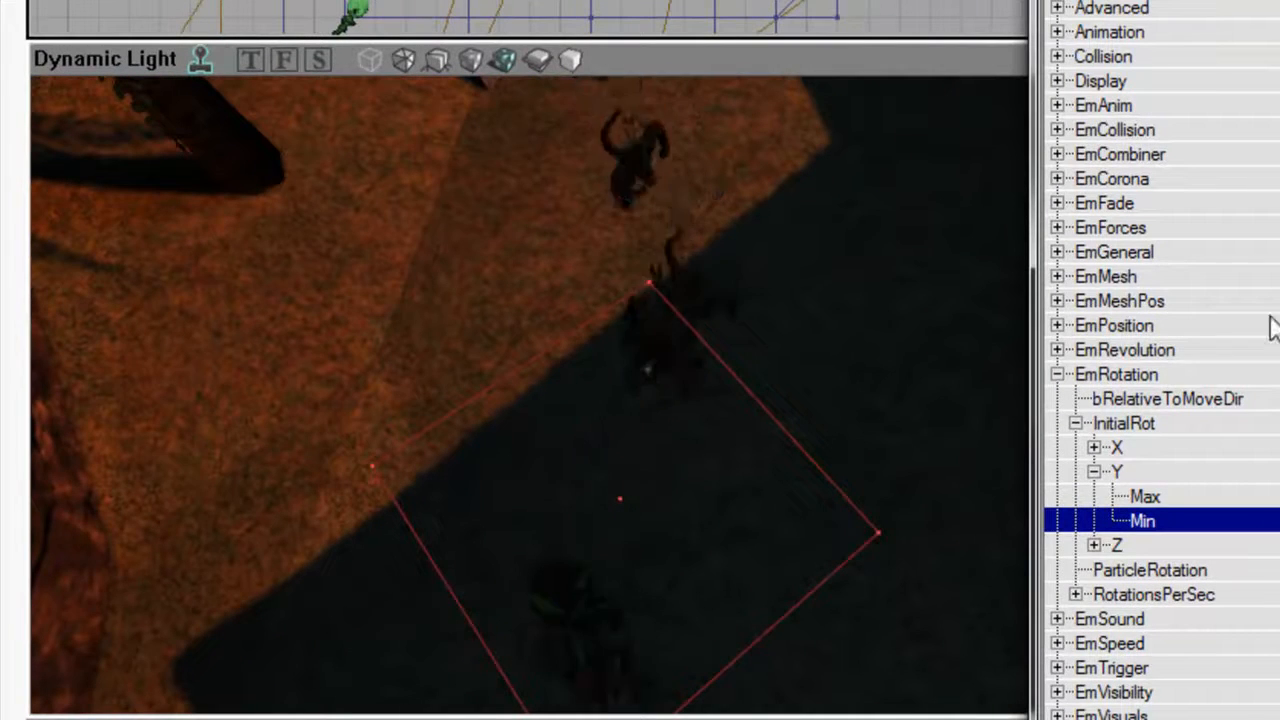
click(1208, 252)
drag(600, 360, 545, 330)
right_drag(545, 330, 560, 235)
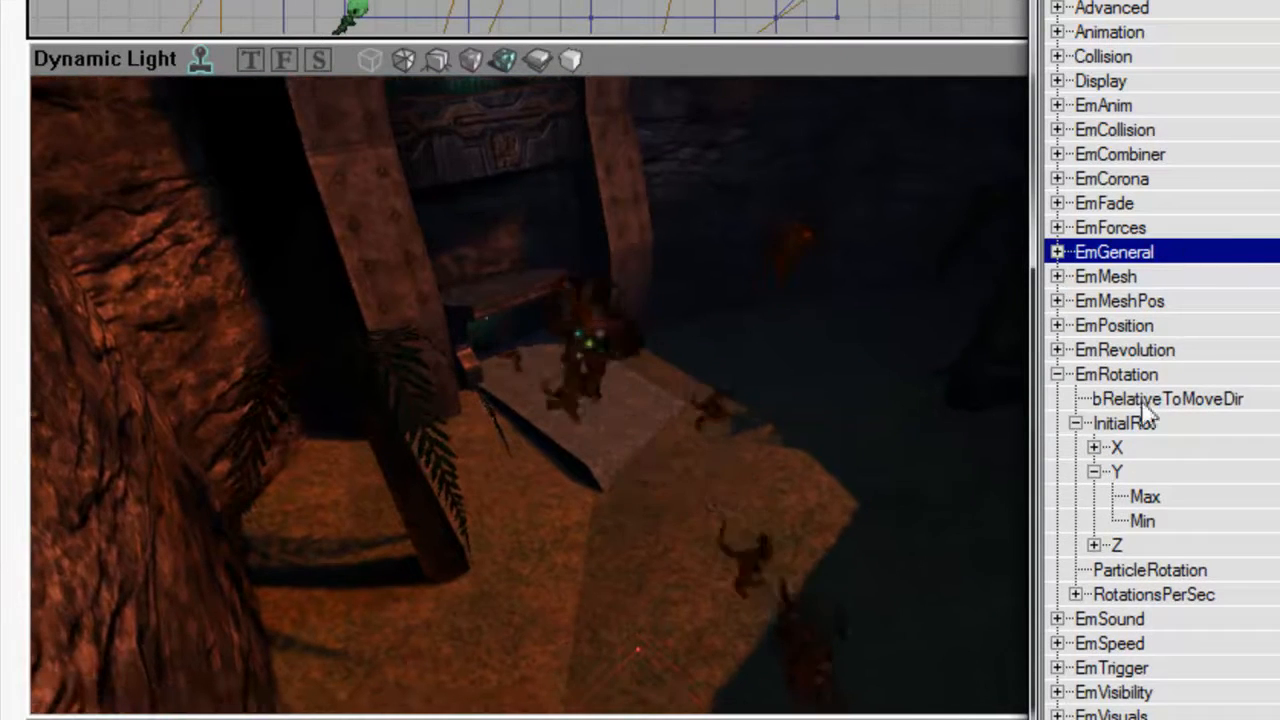
click(1150, 374)
double_click(1155, 106)
click(725, 462)
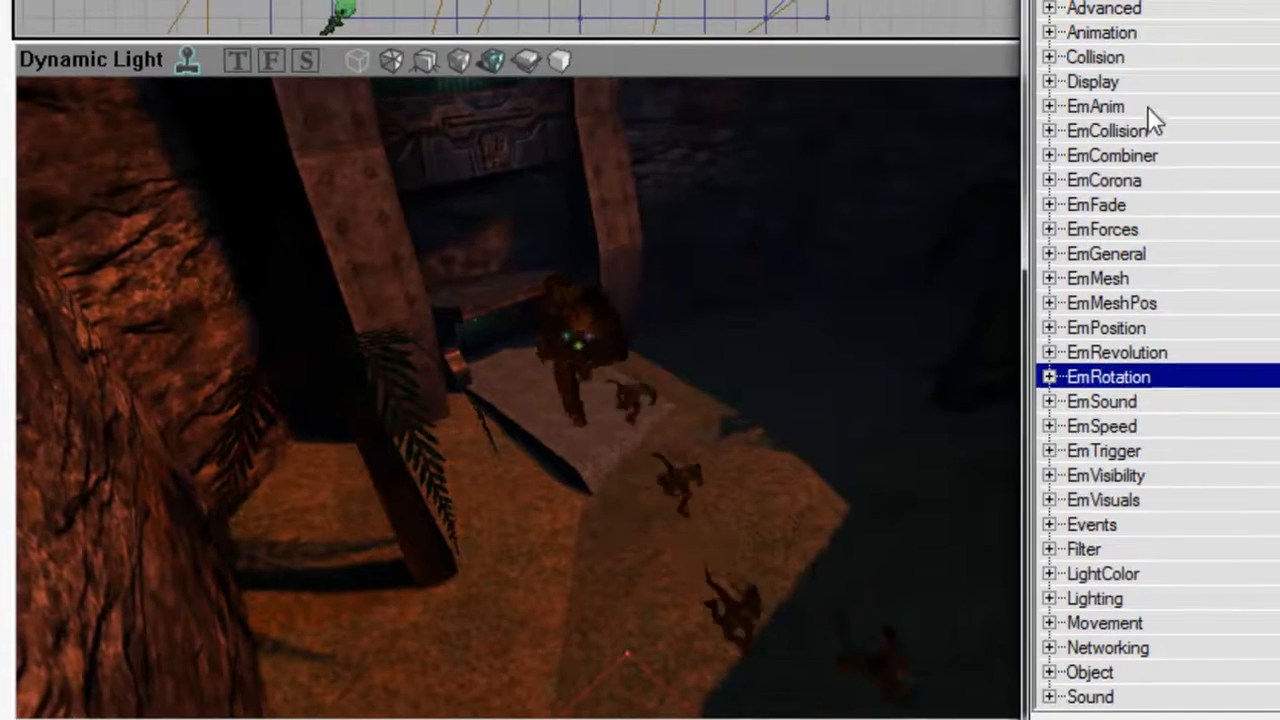
text(death2)
key(Return)
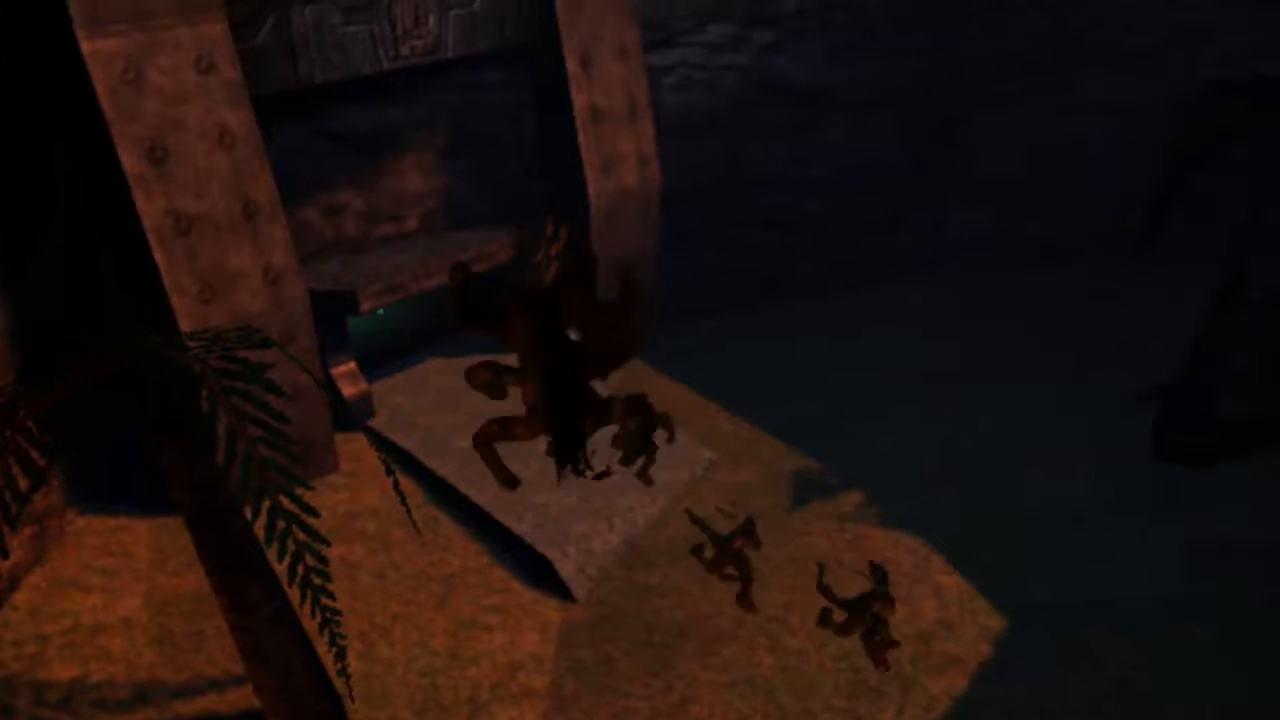
Set the LifetimeRange Max and Min to 8 under EmGeneral and collapse the section.
double_click(909, 221)
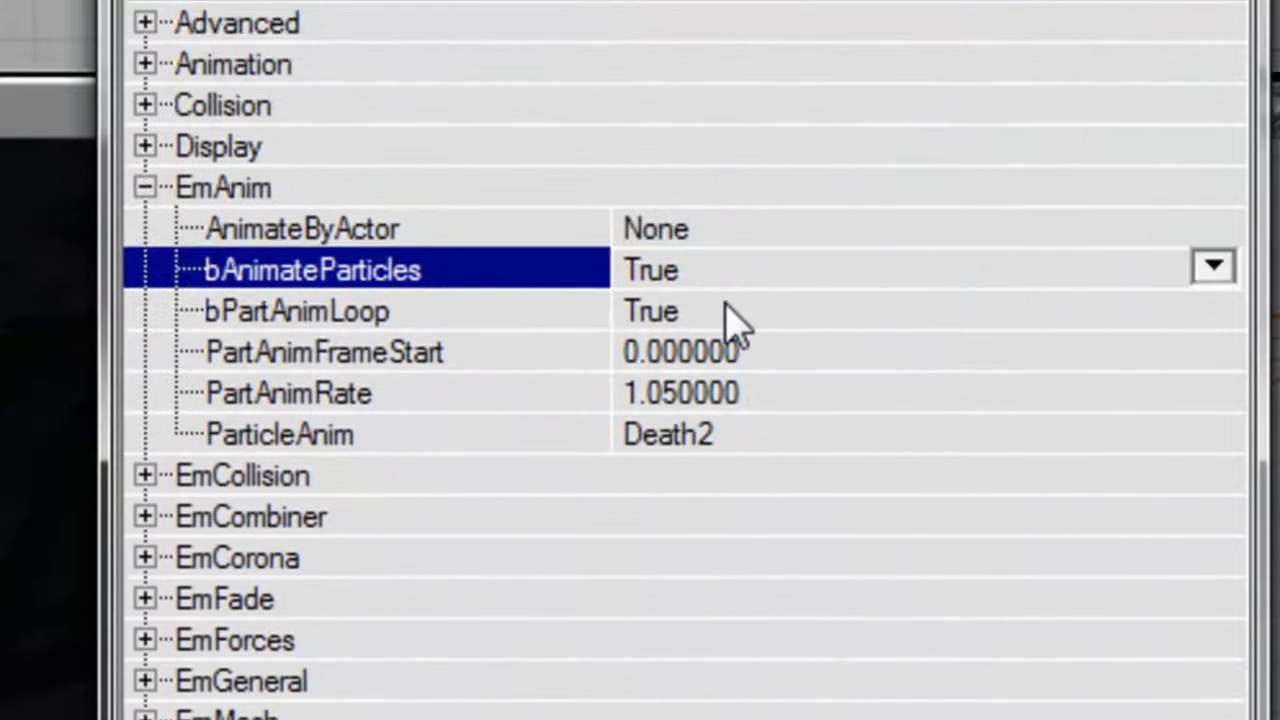
double_click(727, 320)
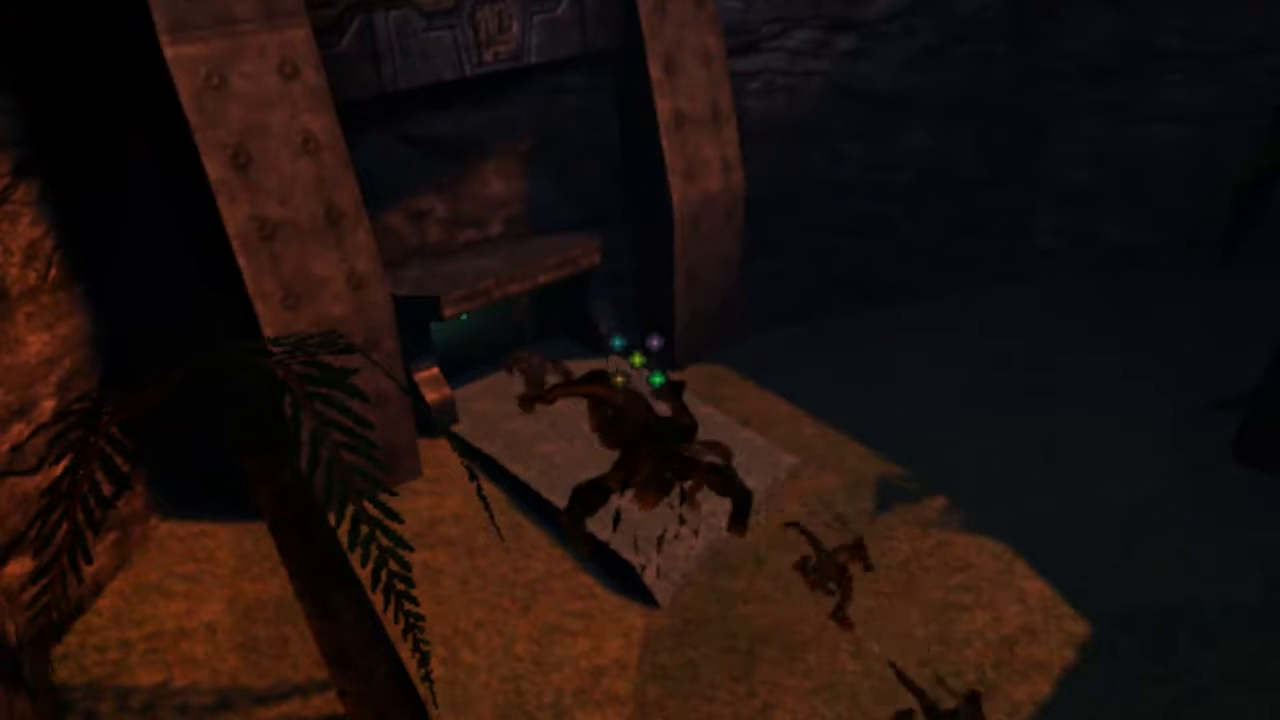
right_drag(677, 437, 670, 500)
right_drag(842, 690, 868, 648)
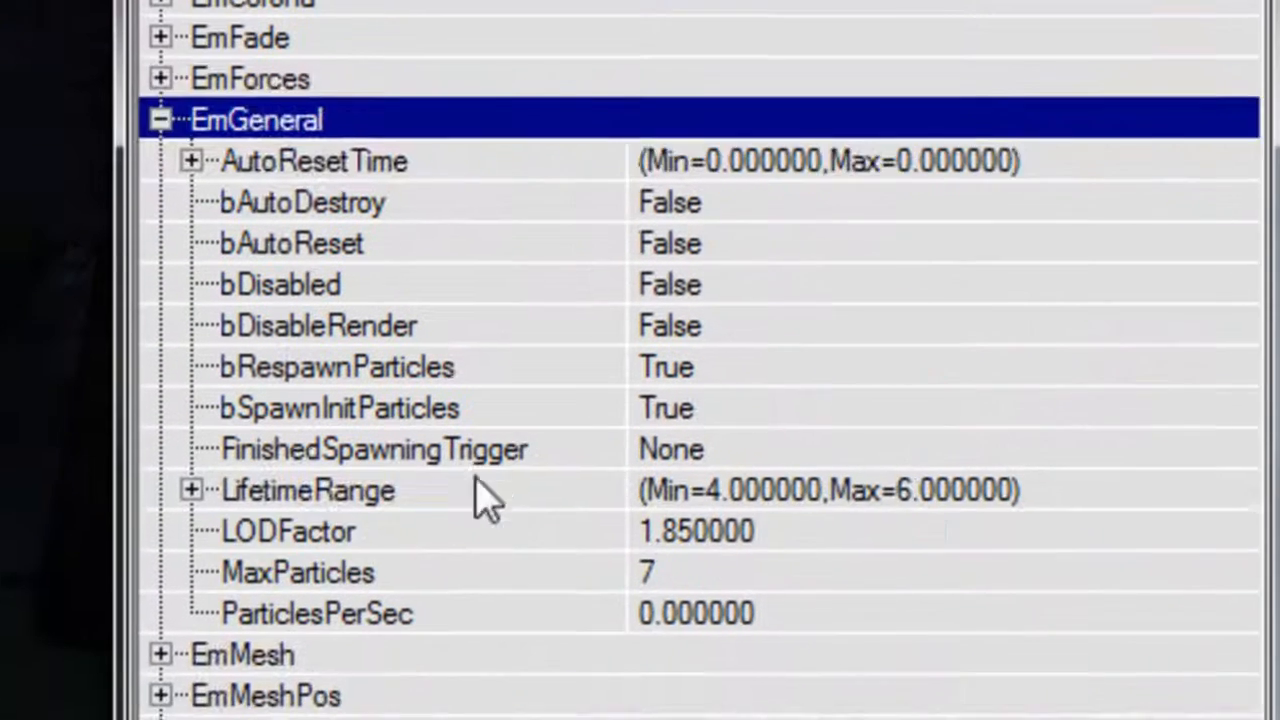
click(477, 484)
click(650, 531)
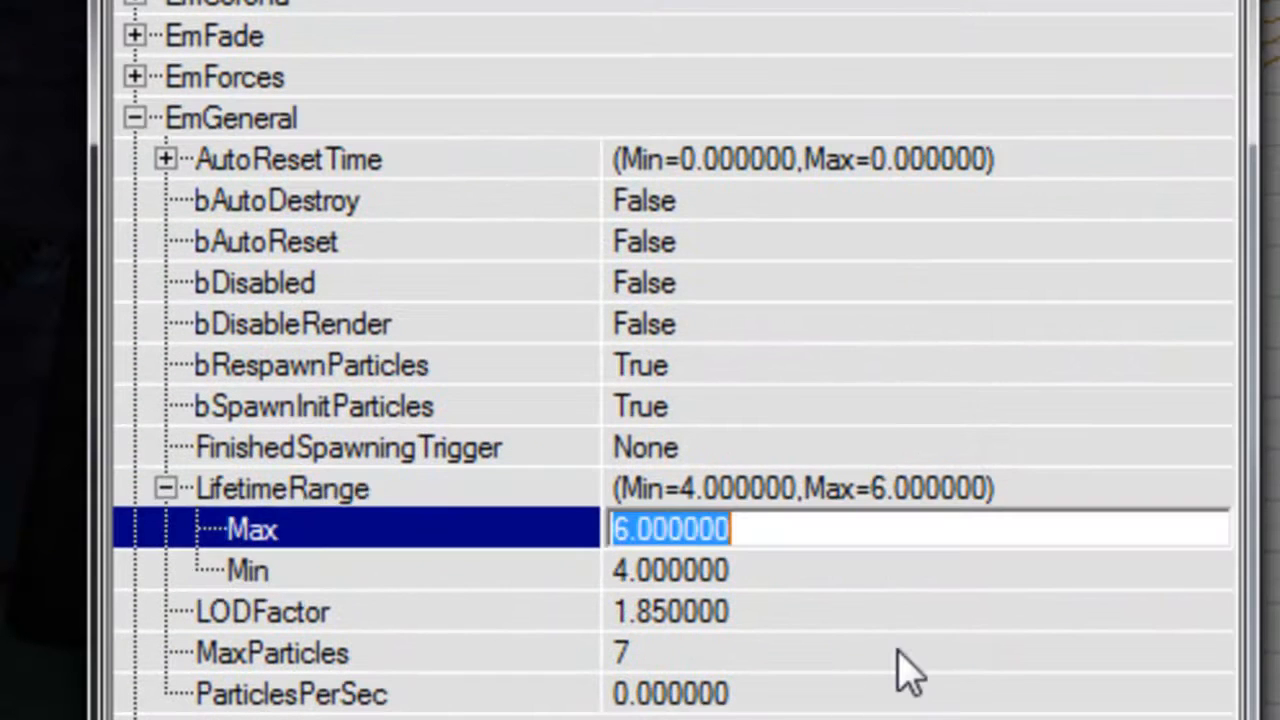
text(8)
key(Down)
text(8)
key(Up)
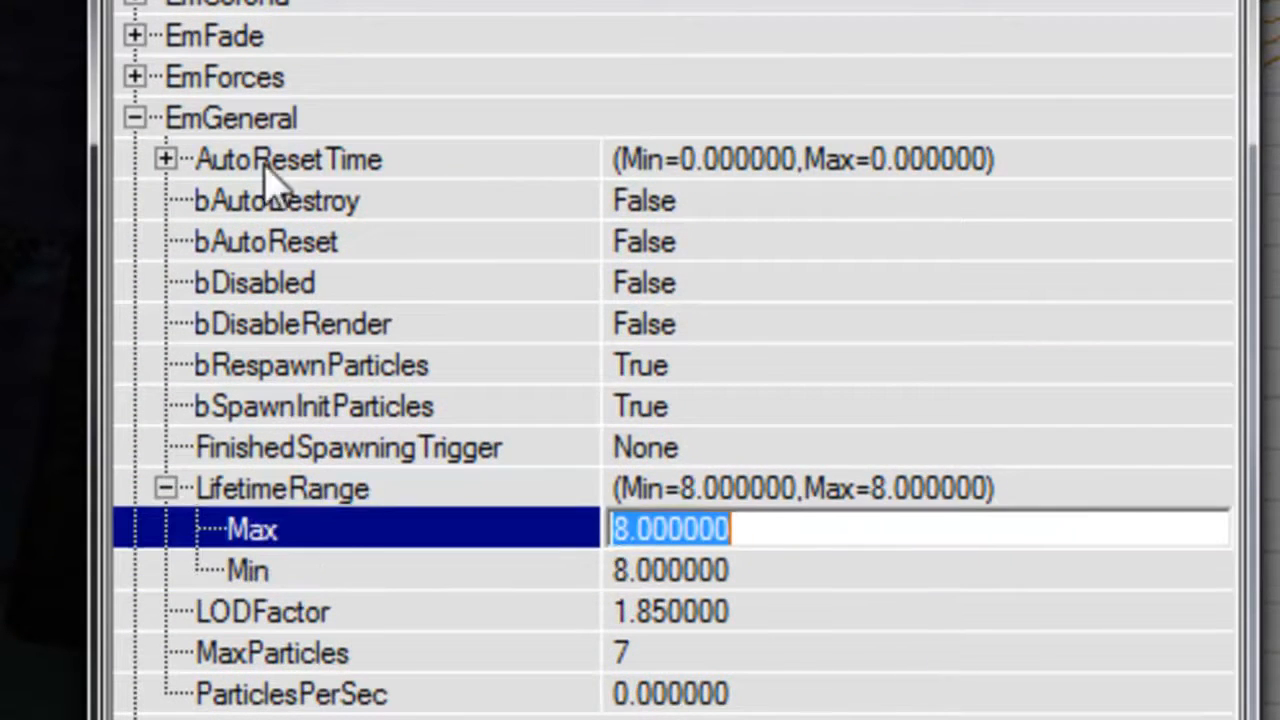
double_click(223, 117)
Under EmSpeed, try a ParticleAcceleration Z Max and Min of -32.
double_click(289, 410)
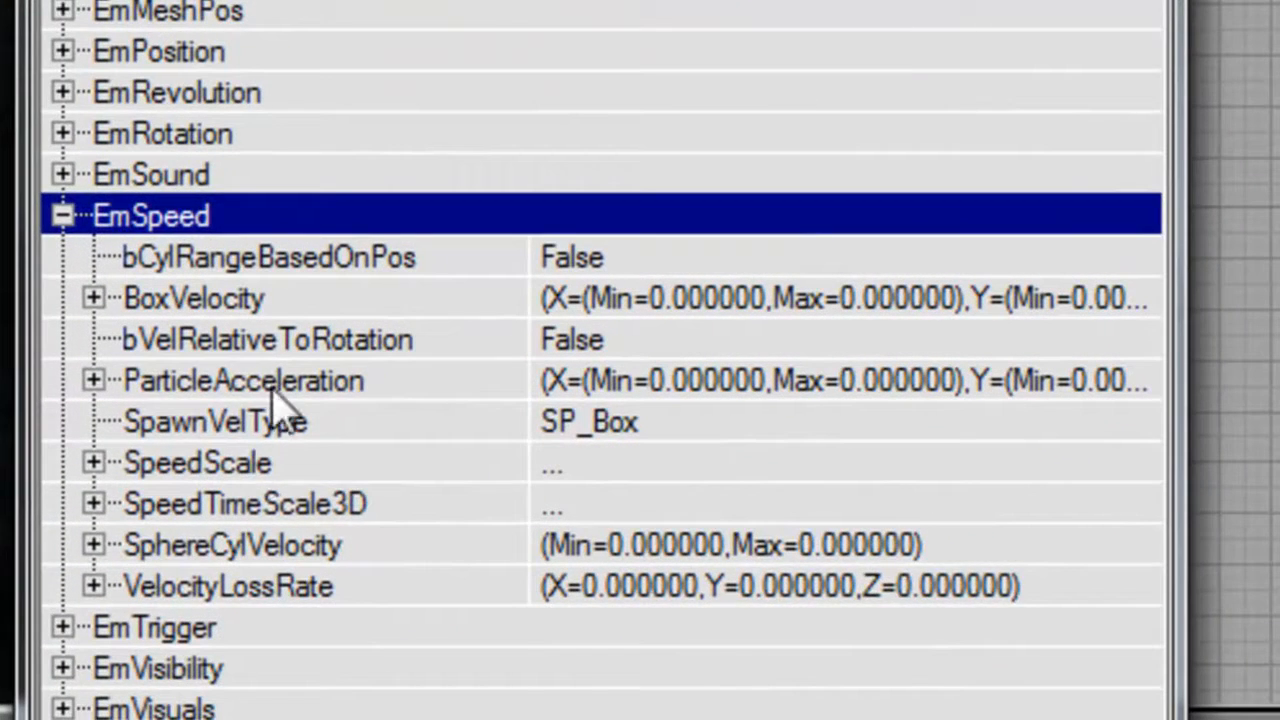
double_click(272, 388)
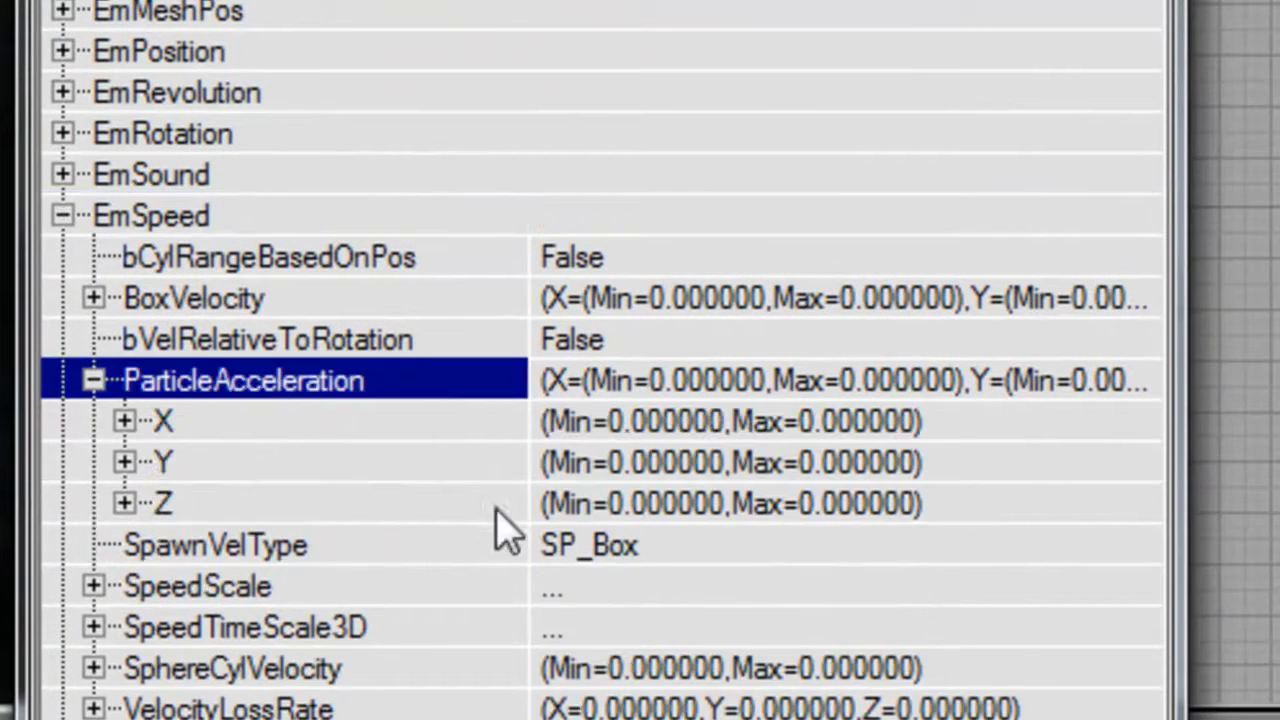
double_click(574, 503)
click(662, 556)
text(-)
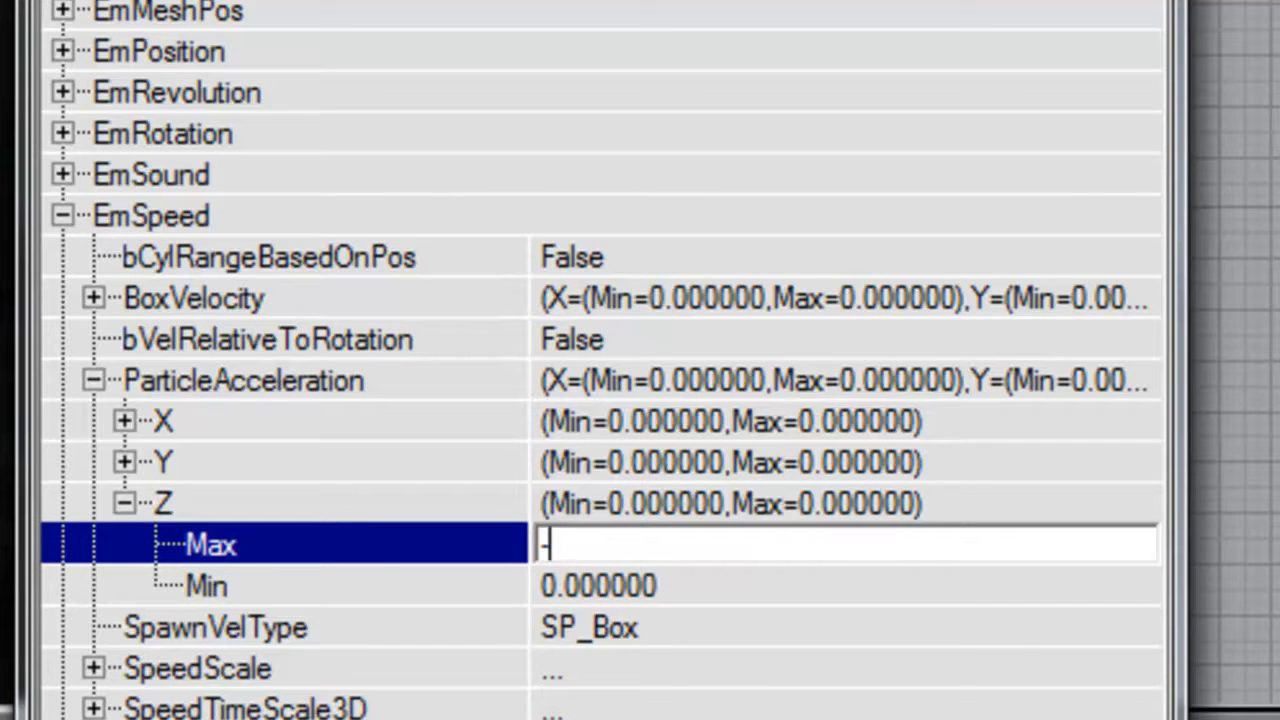
text(*32)
key(Tab)
text(-)
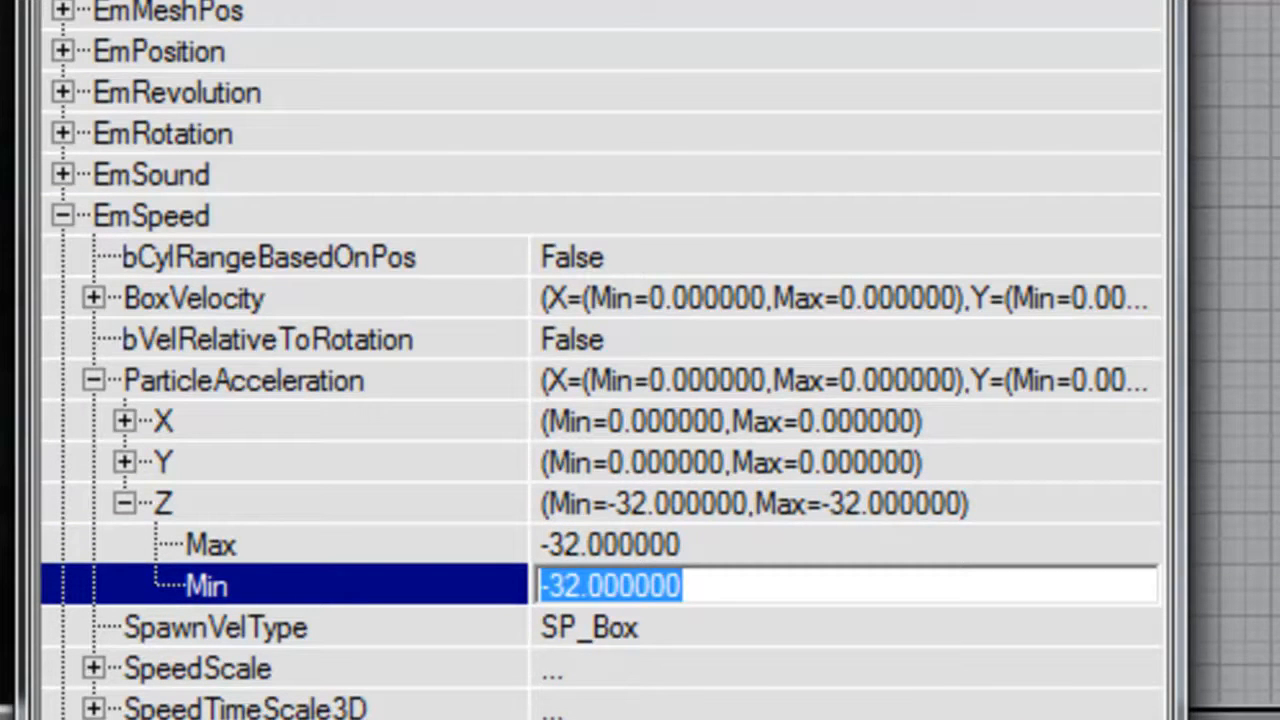
Change the ParticleAcceleration Z Max and Min to -2 and collapse EmSpeed.
key(Up)
text(-)
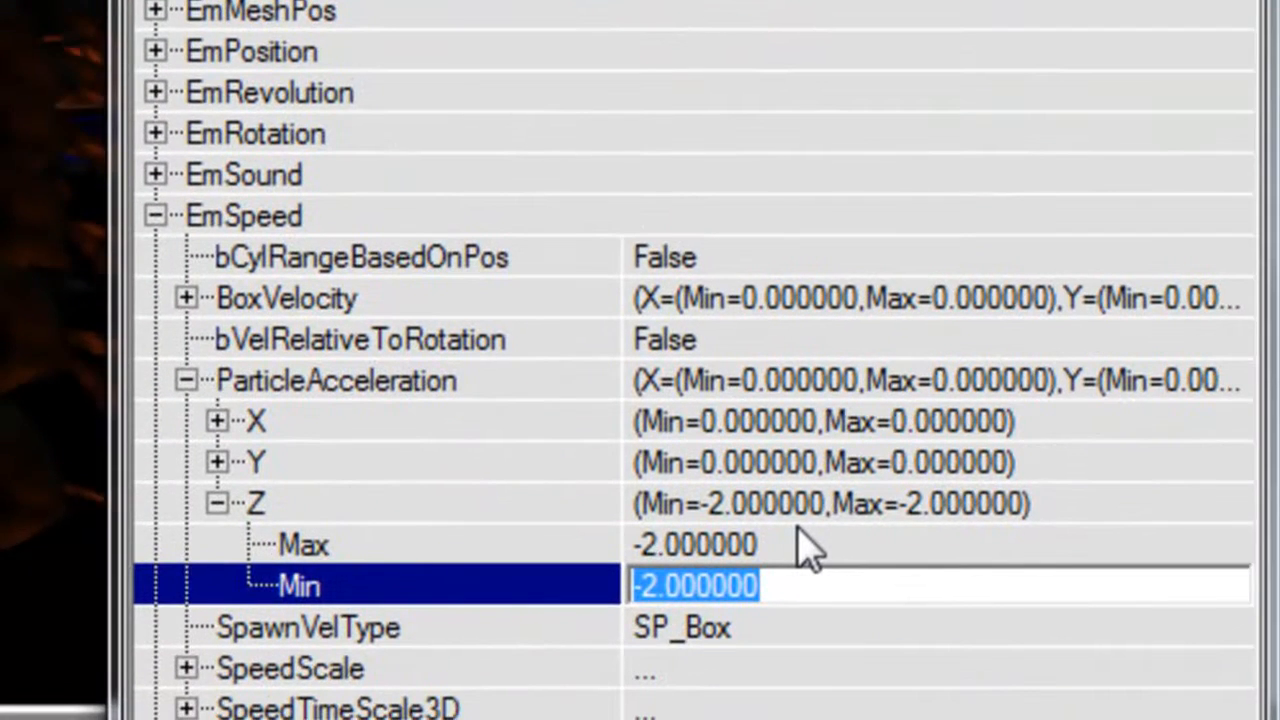
click(352, 222)
Under EmGeneral, set the LifetimeRange Max and Min to 6 and collapse the section.
click(337, 34)
click(357, 508)
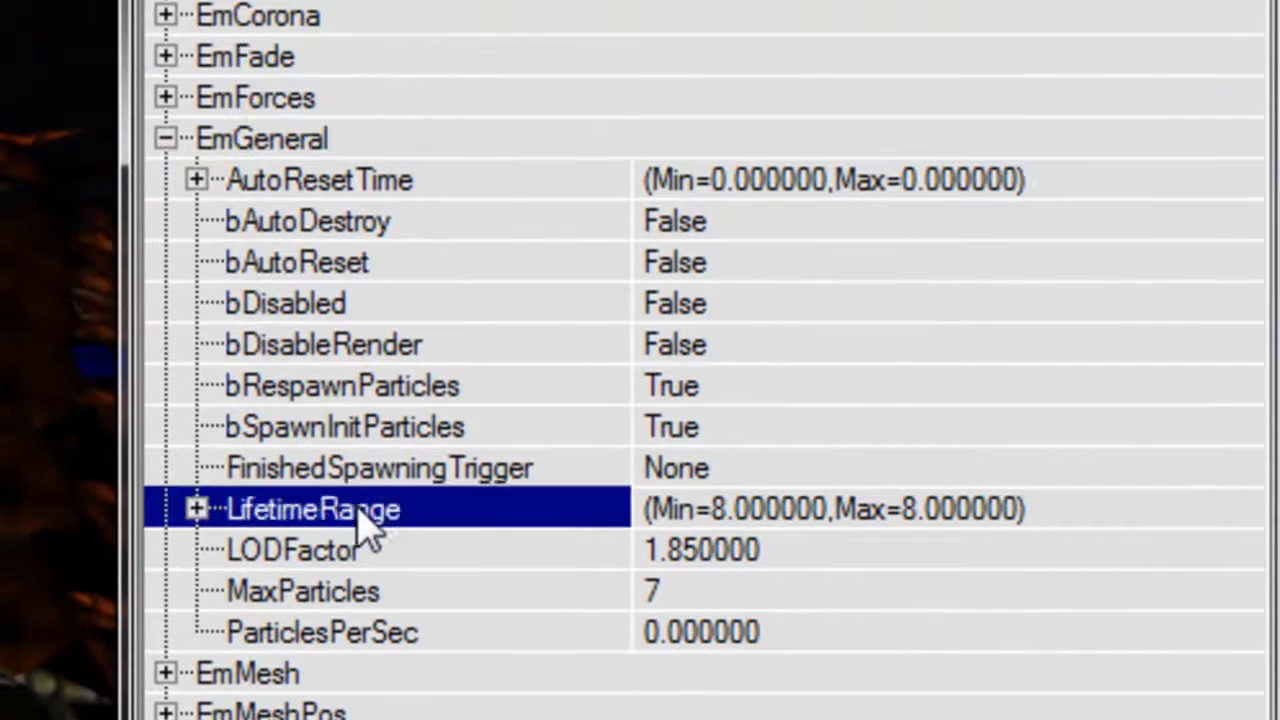
key(Down)
text(7)
key(Down)
text(7)
key(Return)
key(Up)
text(6)
key(Down)
text(6)
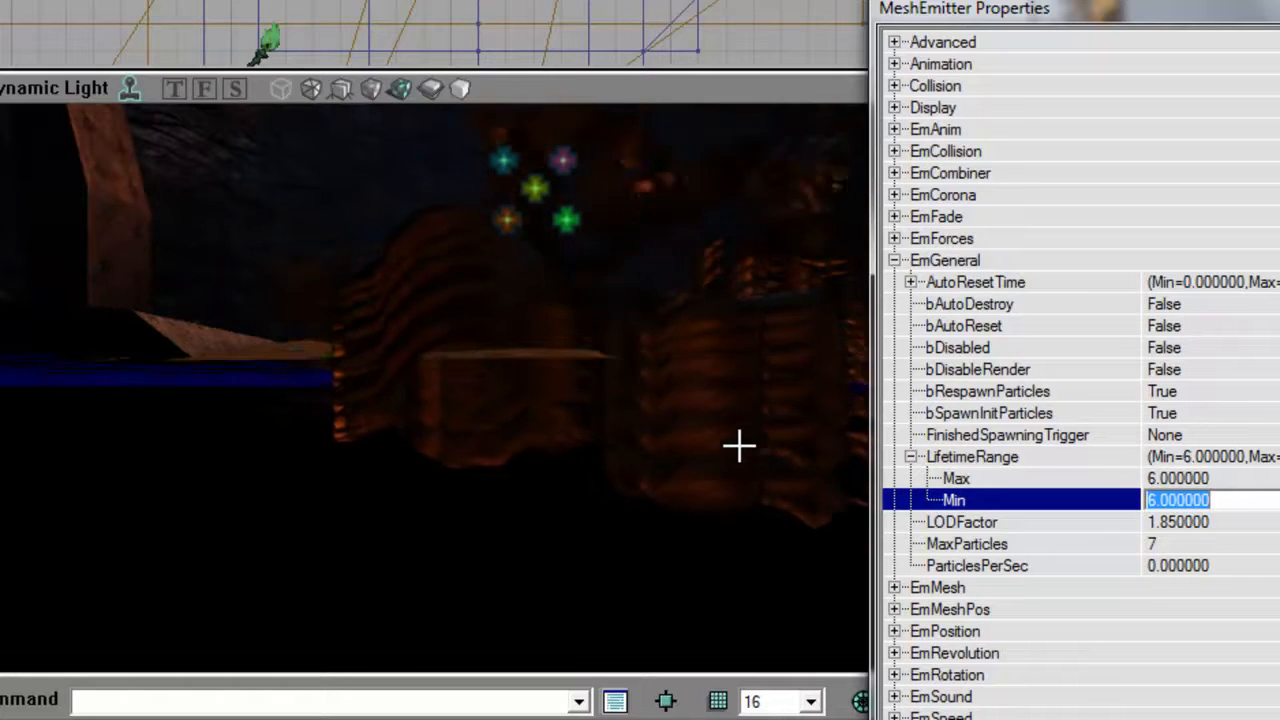
drag(434, 360, 554, 422)
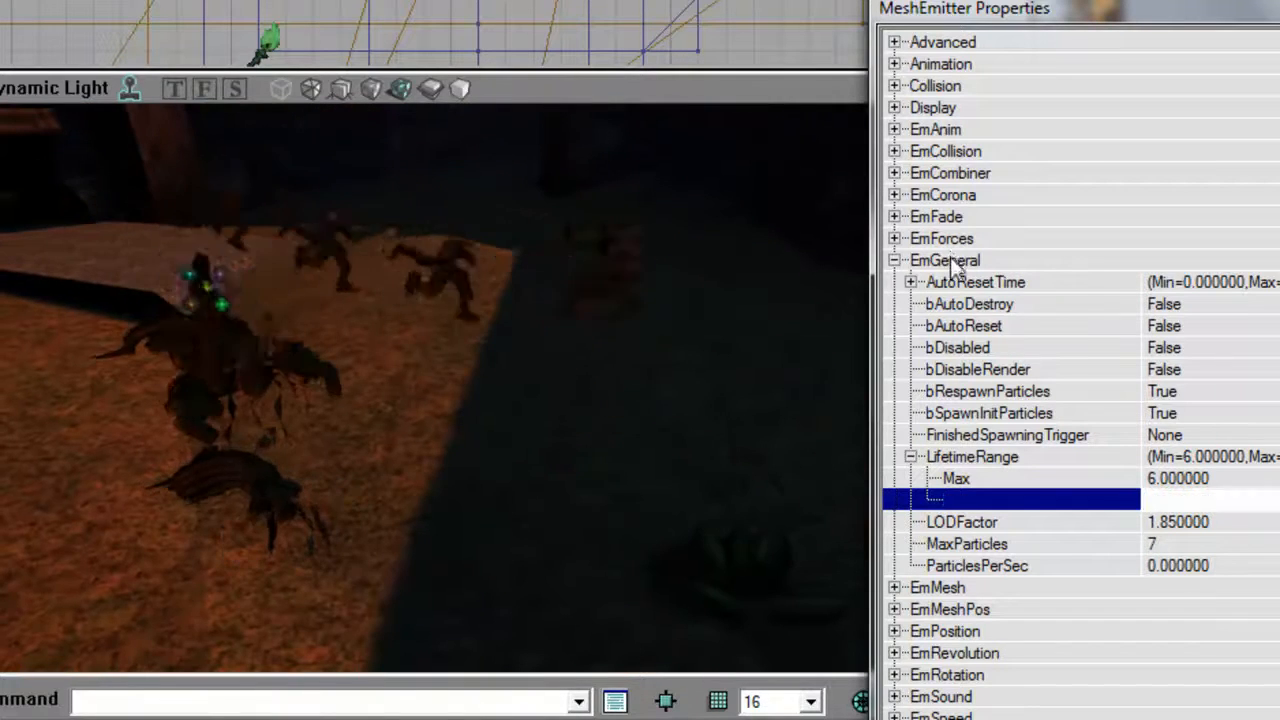
double_click(948, 261)
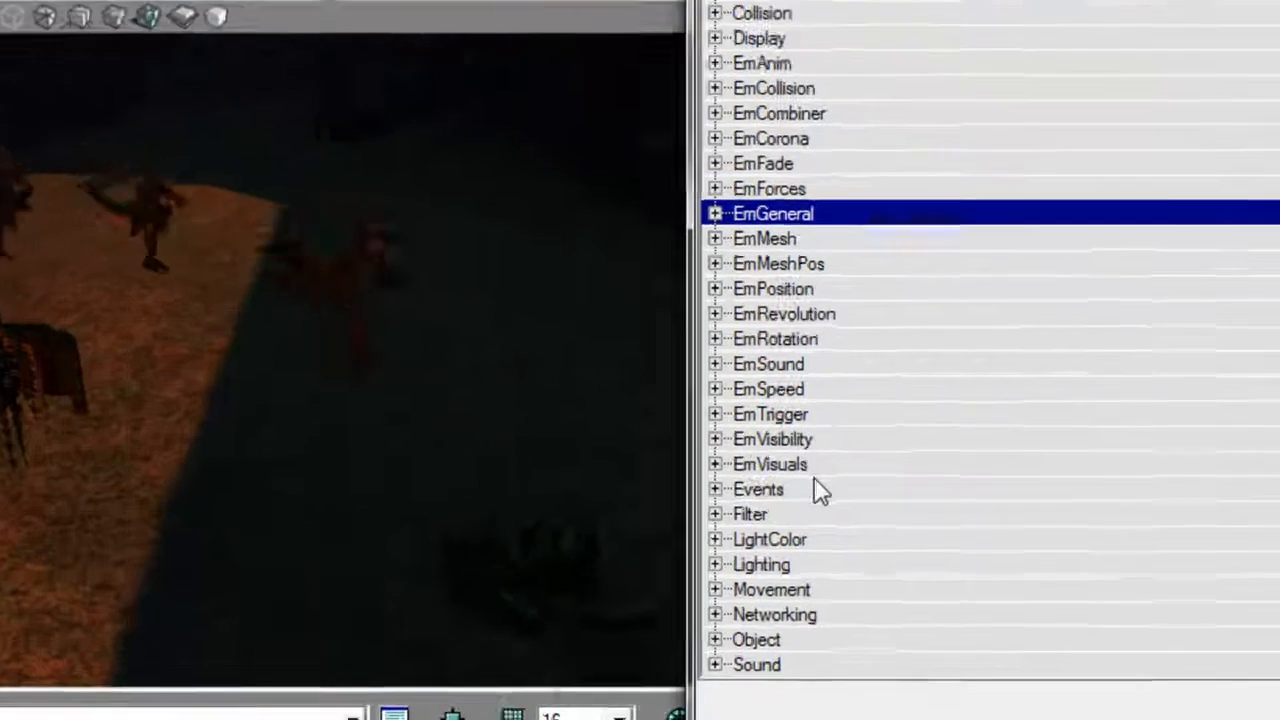
Set the emitter's Tag to BodiesA under Events and turn bSpawnInitParticles and bRespawnParticles to False under EmGeneral.
click(985, 500)
click(1215, 544)
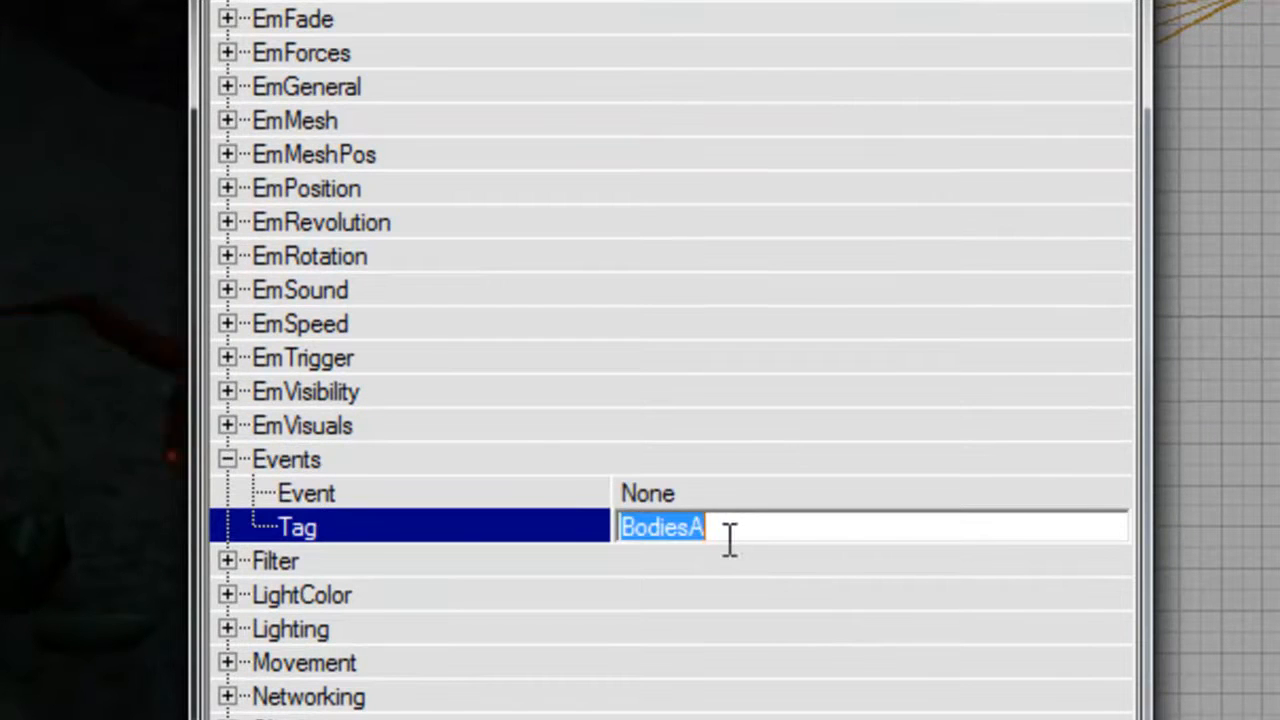
click(361, 98)
double_click(580, 324)
double_click(564, 296)
Set MaxParticles to 20 under EmGeneral for the body emitter.
click(535, 366)
double_click(520, 395)
double_click(520, 395)
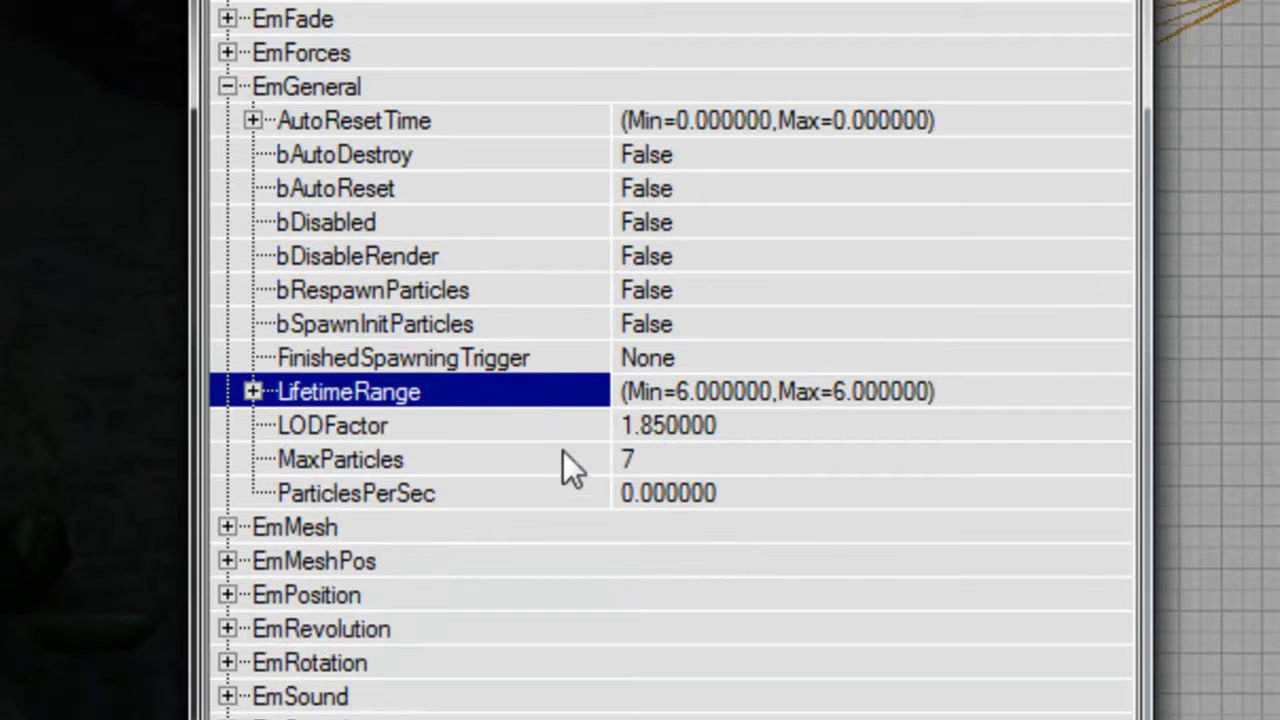
click(722, 462)
text(20)
key(Return)
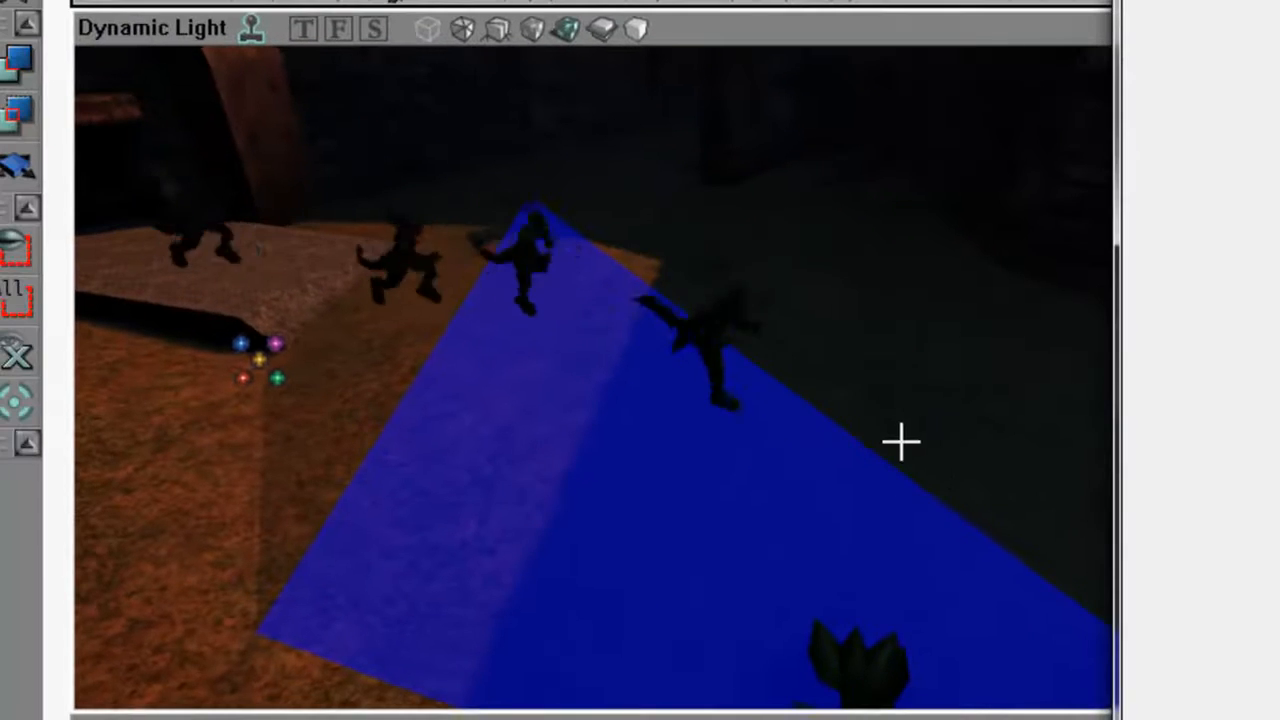
Under EmCombiner of the running Skaarj emitter, enter the body emitter's tag as the ParticleKillTag.
double_click(1207, 233)
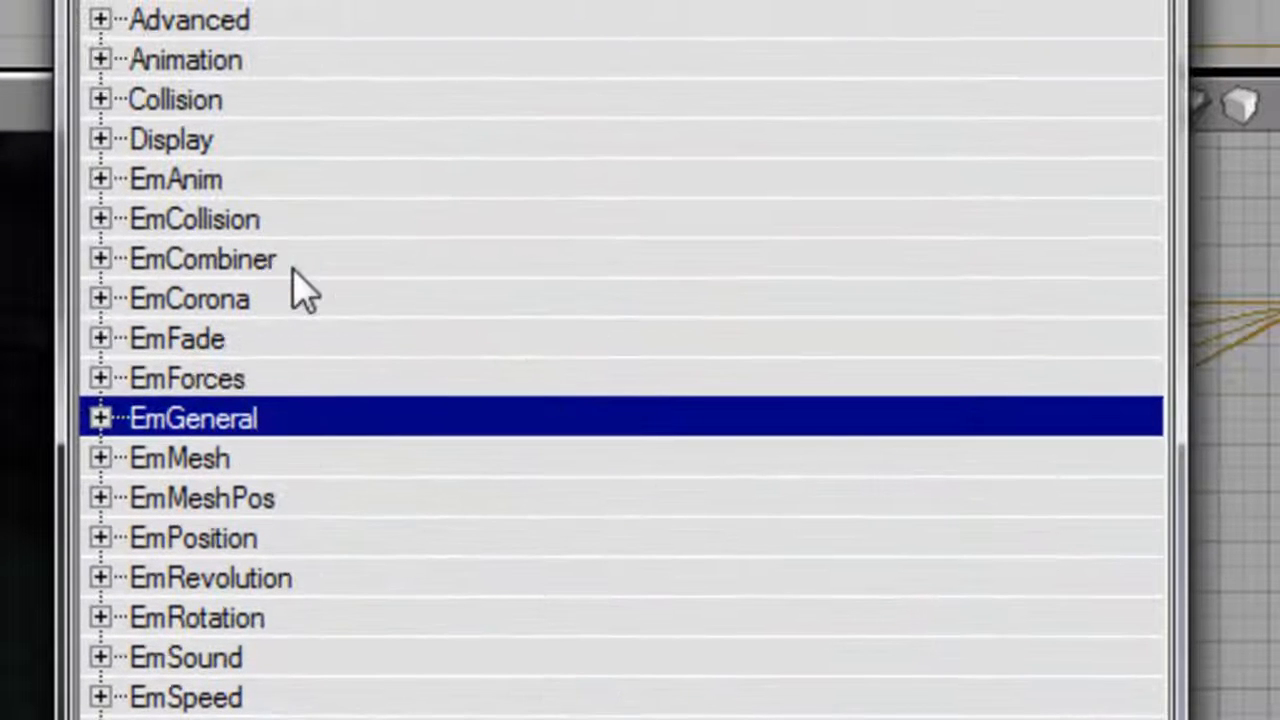
double_click(280, 262)
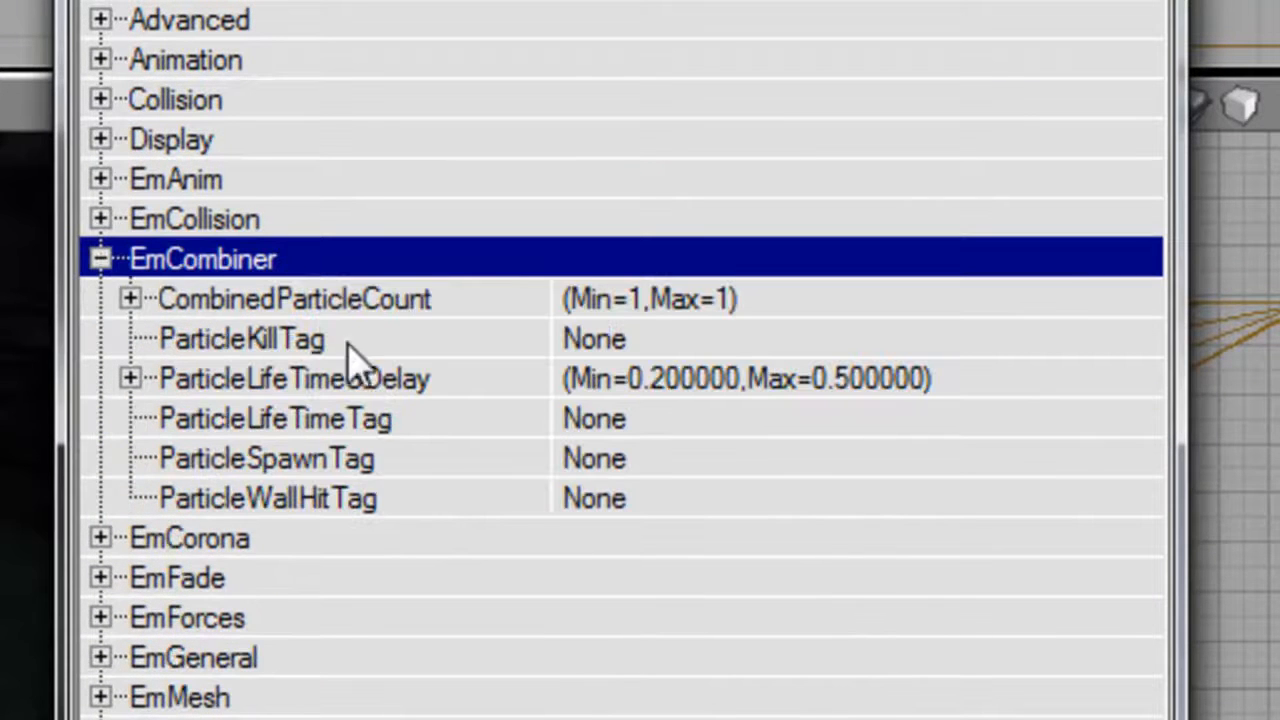
click(375, 347)
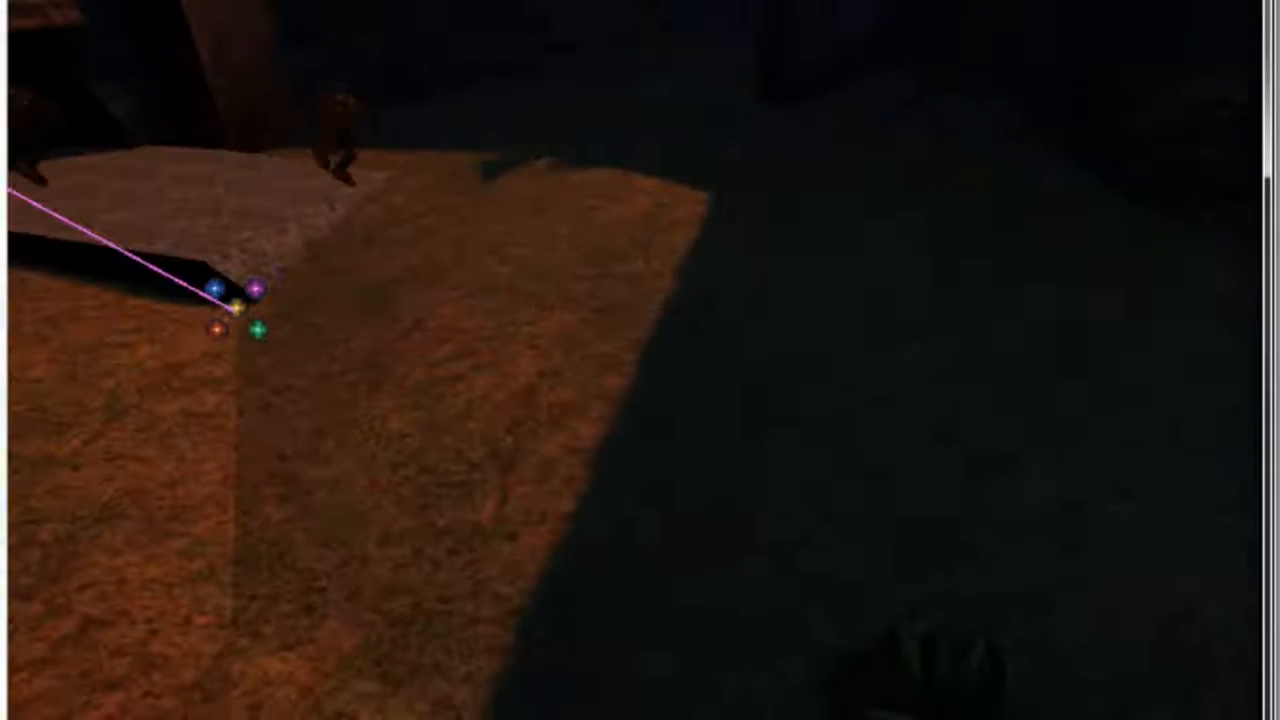
Examine the running Skaarj particles and the death bodies they spawn on the ground outside the tunnel.
right_drag(1090, 205, 1000, 190)
drag(640, 360, 760, 396)
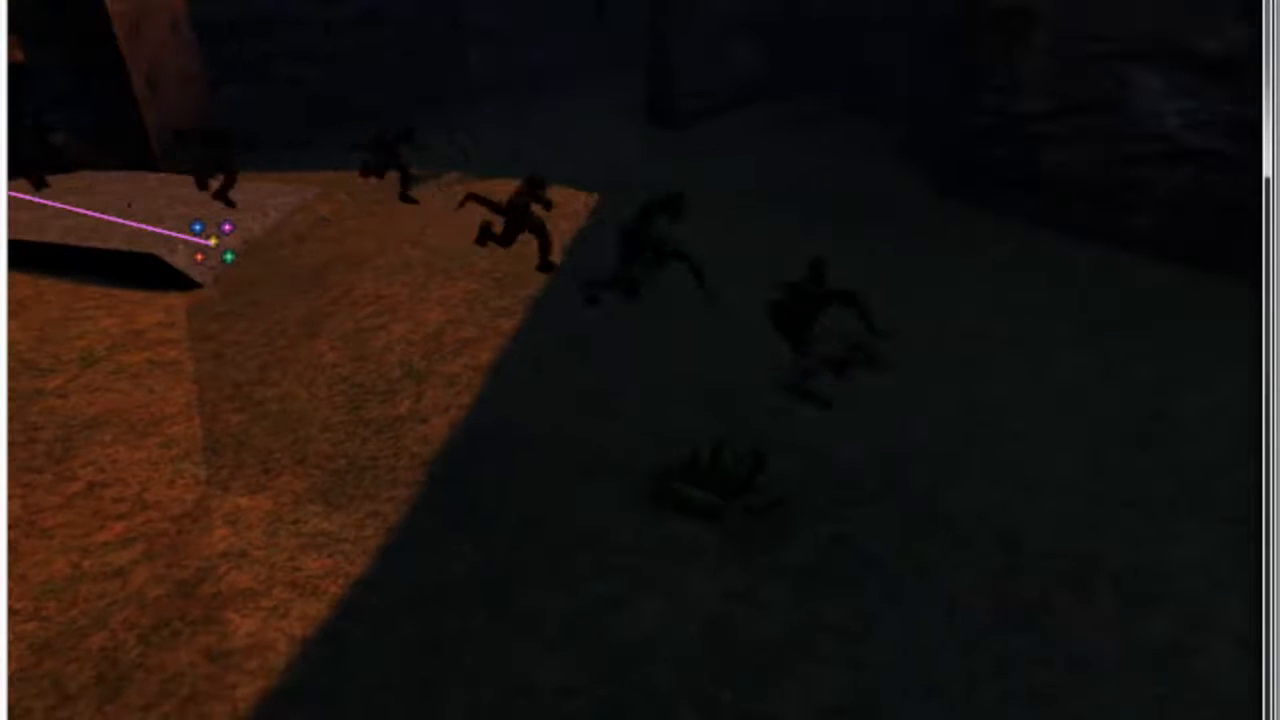
right_drag(640, 360, 702, 415)
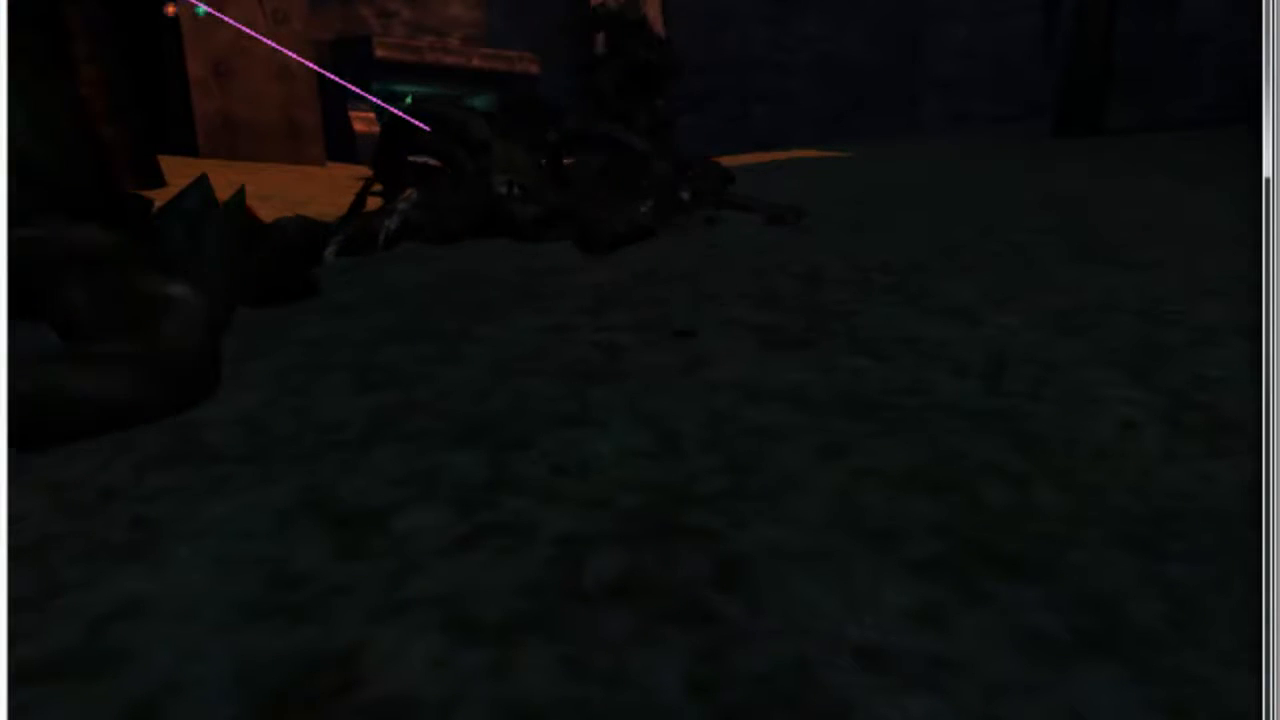
right_drag(640, 360, 694, 352)
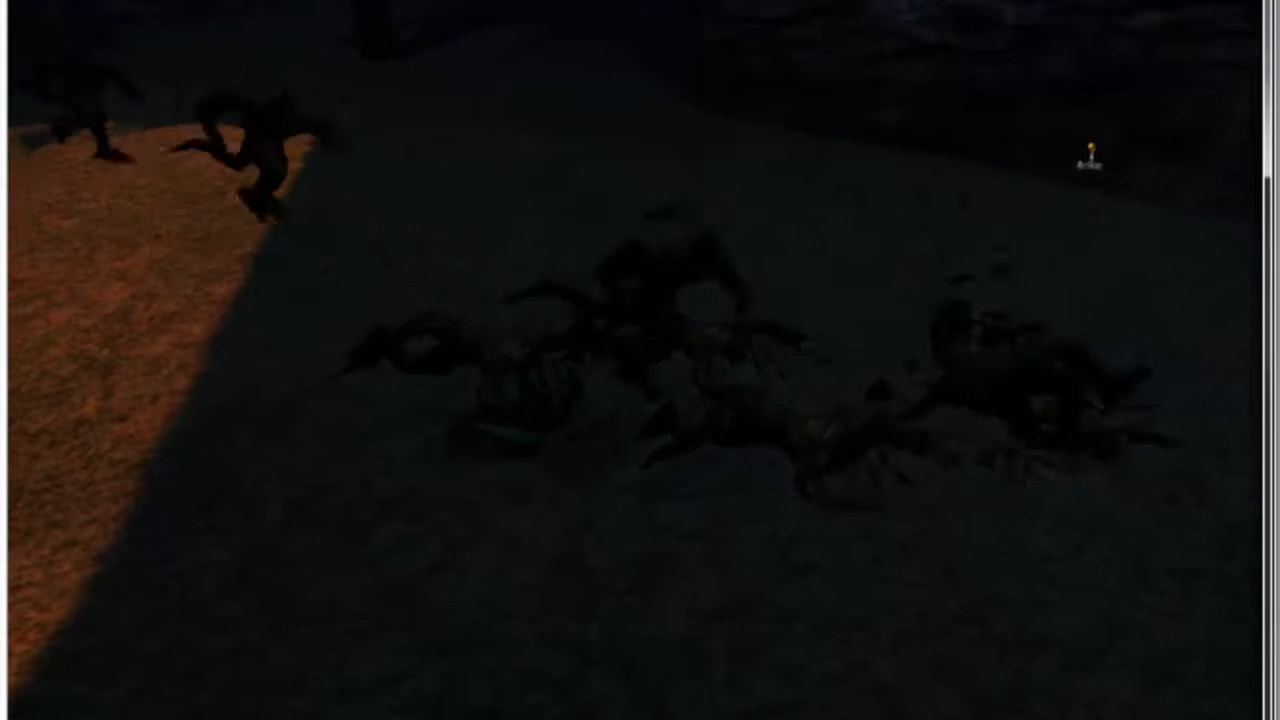
right_drag(640, 360, 595, 345)
right_drag(655, 230, 723, 351)
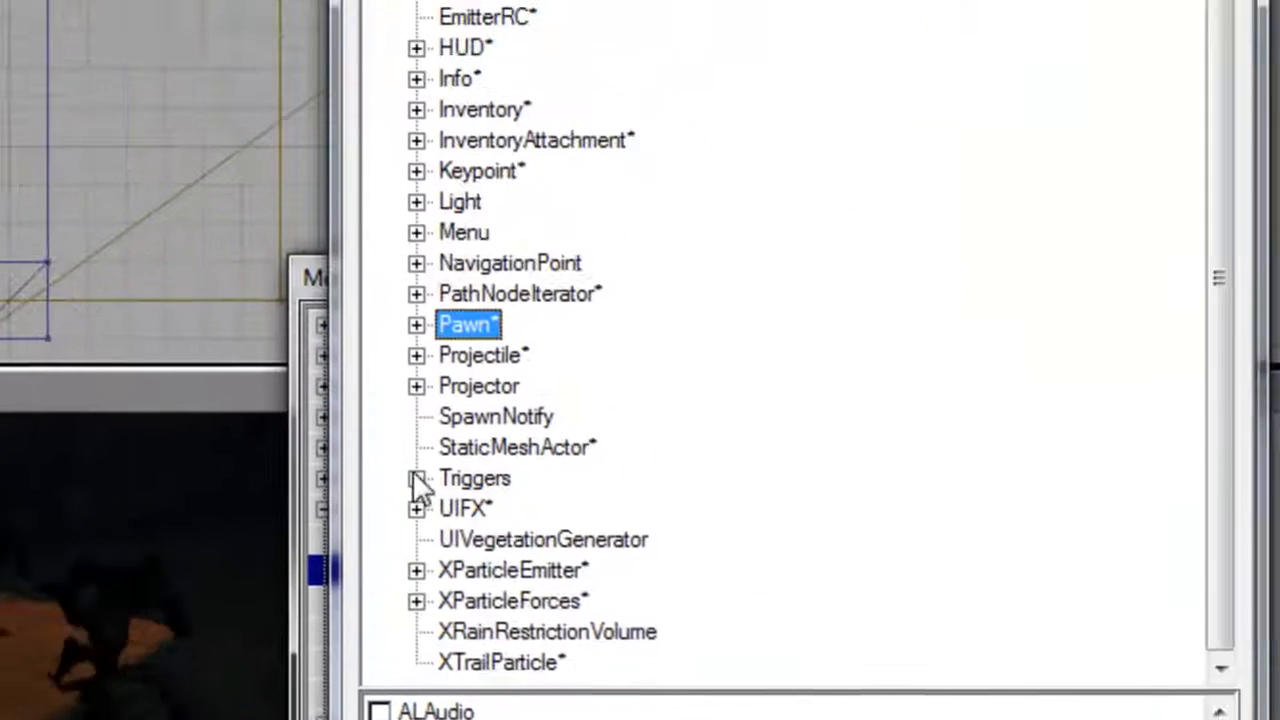
Add a new Emitter from the XParticleEmitter class to the map and position it on the ground before the tunnel.
click(417, 477)
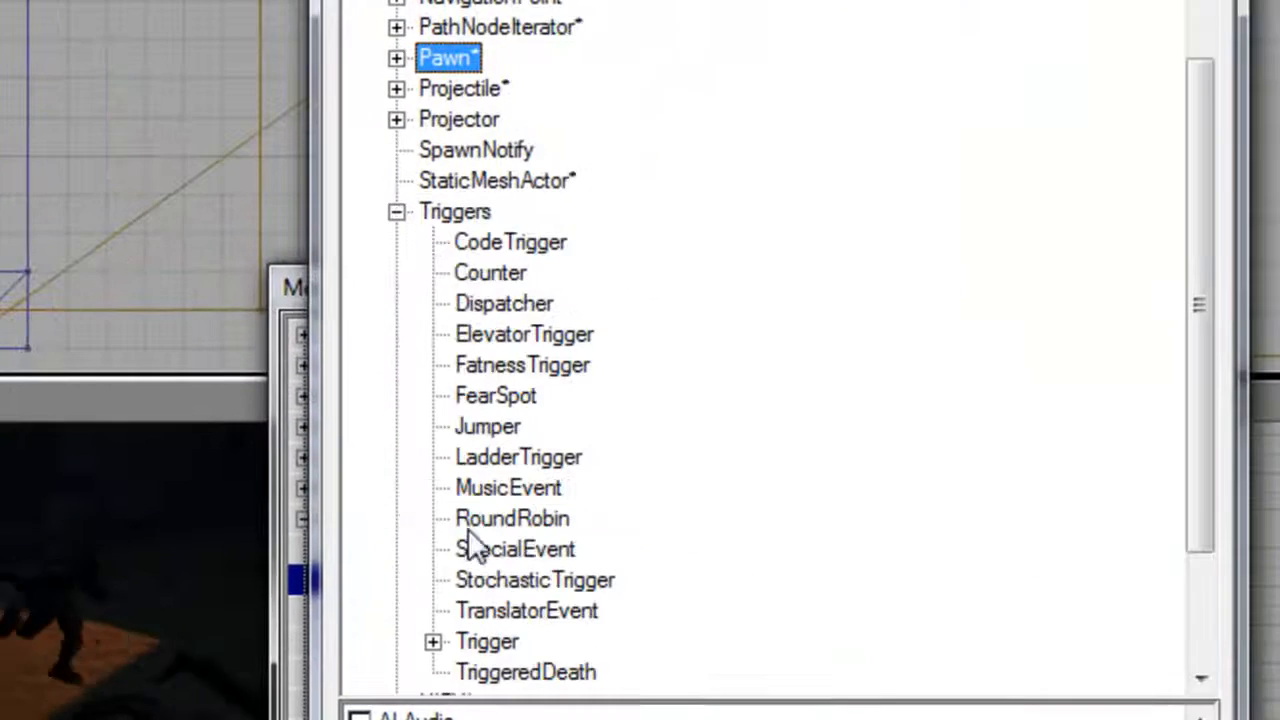
click(397, 212)
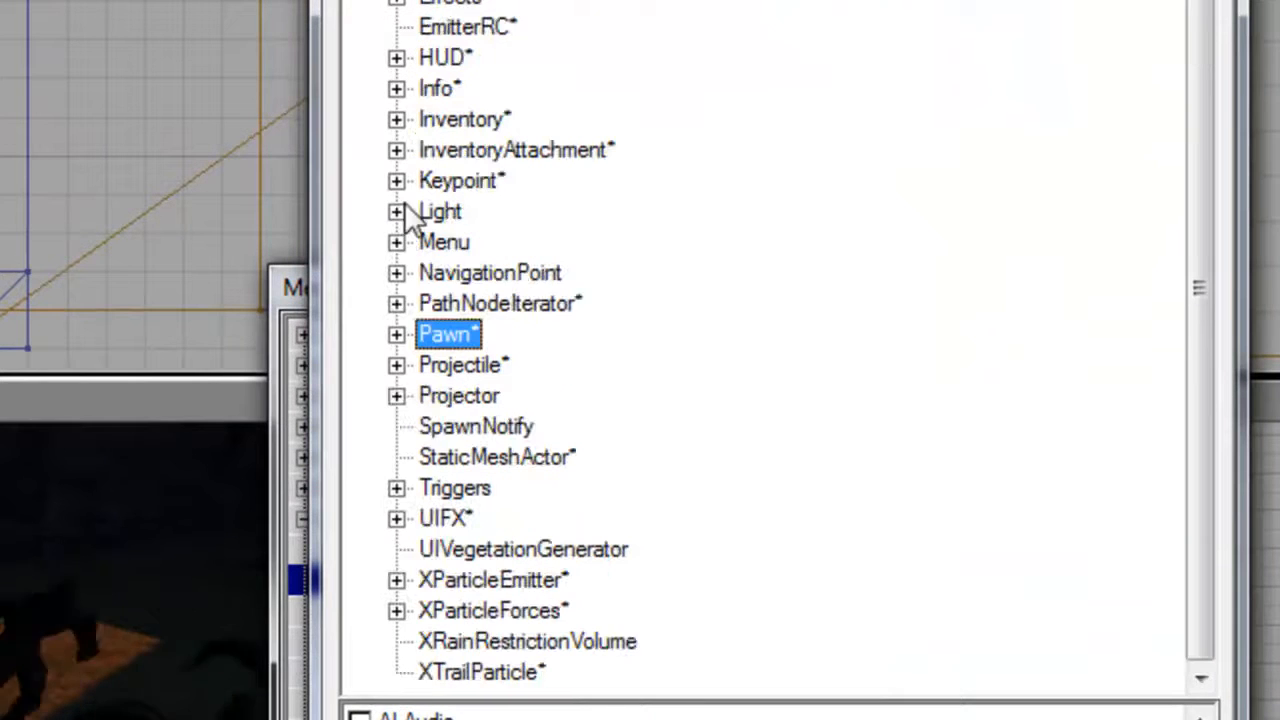
click(398, 581)
click(523, 428)
right_click(397, 592)
click(660, 2)
ctrl+shift+drag(534, 434, 534, 365)
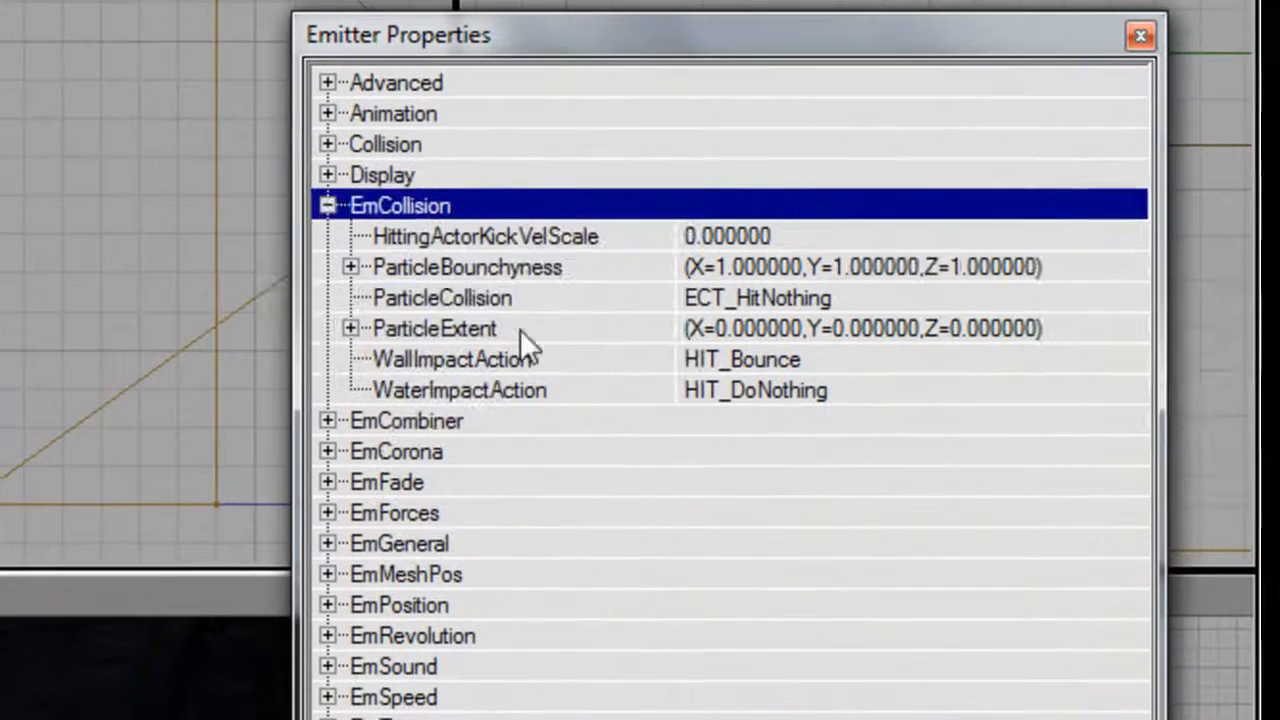
Set the new emitter's ParticleCollision to ECT_HitWalls under EmCollision.
click(873, 309)
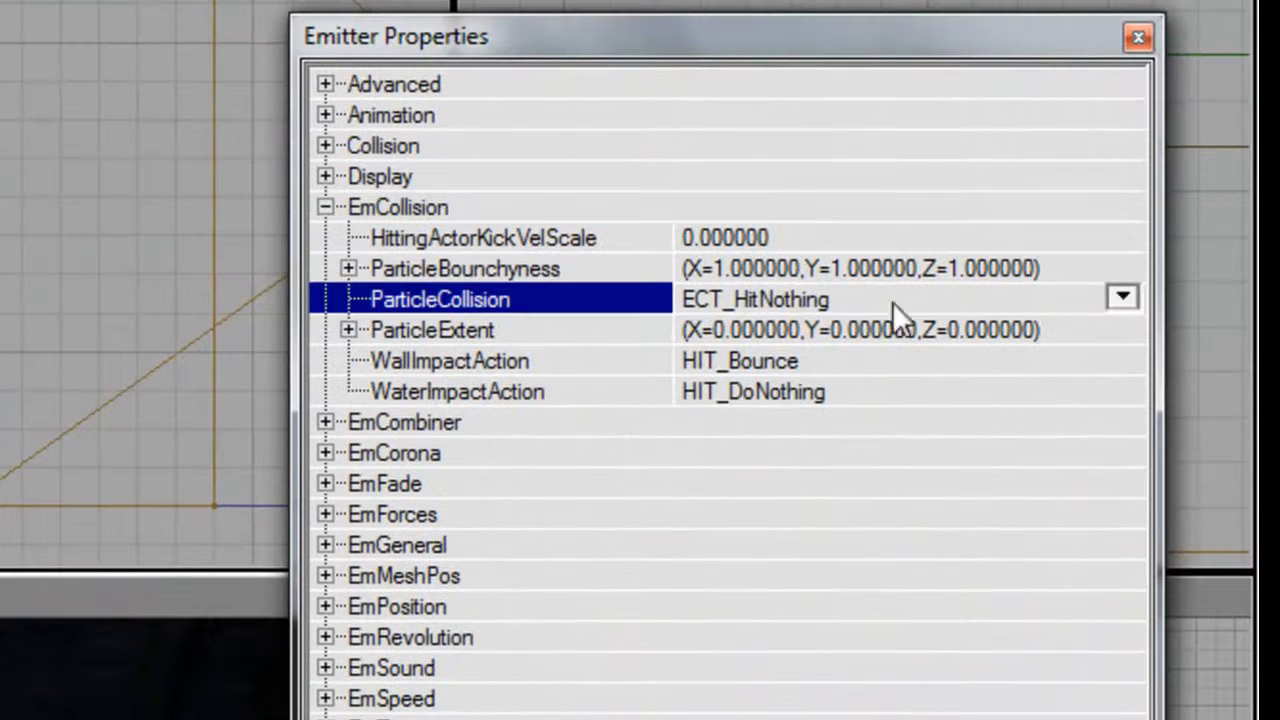
click(1123, 297)
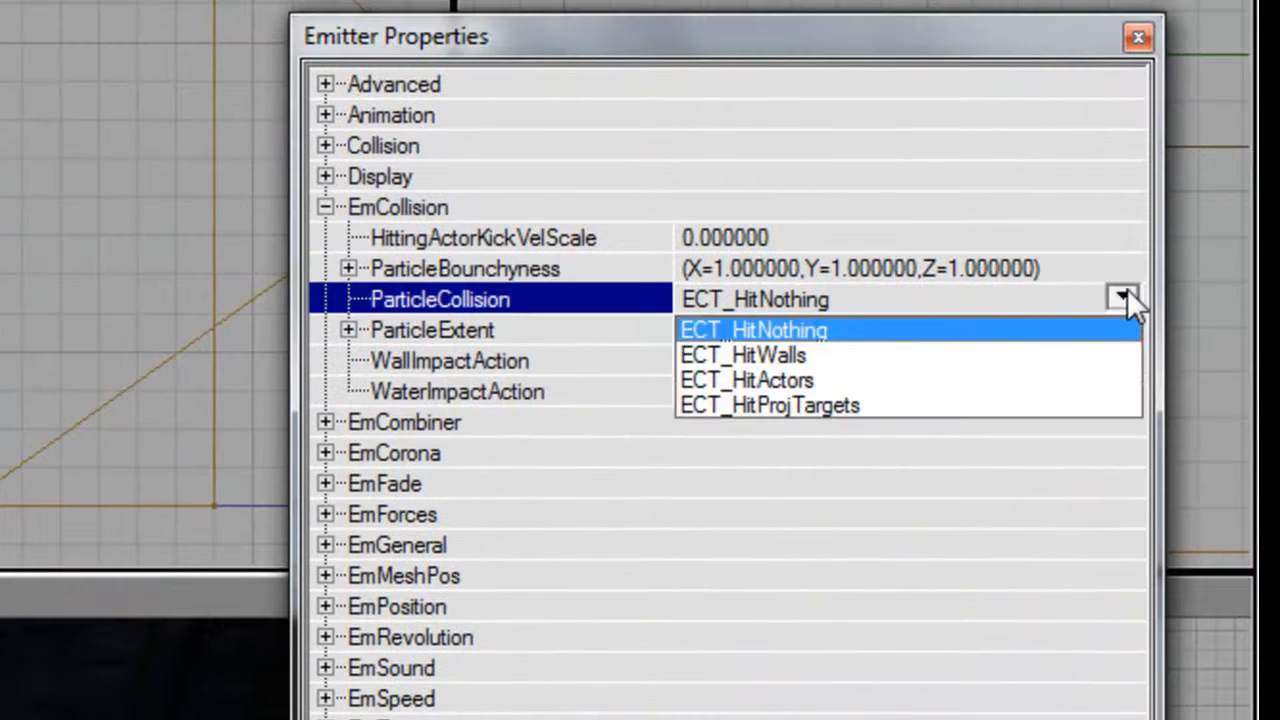
click(961, 355)
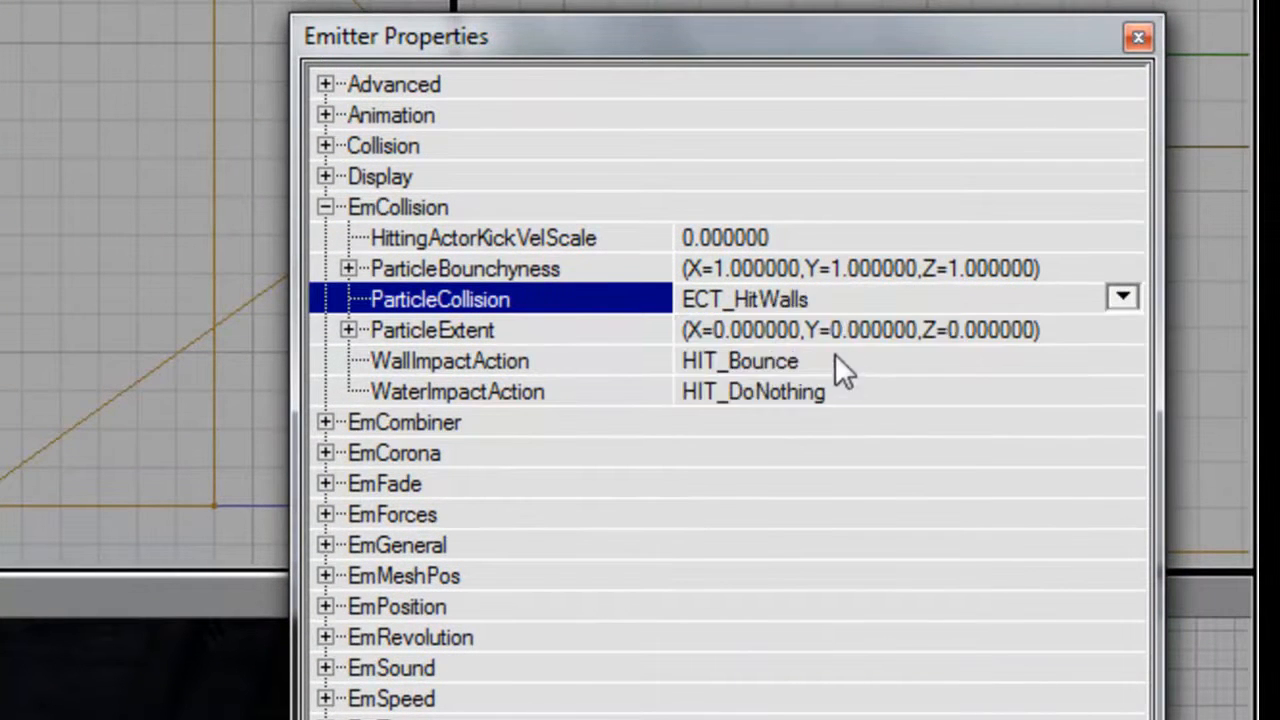
Set the new emitter's WallImpactAction to HIT_Destroy under EmCollision.
click(837, 361)
click(1123, 359)
click(938, 420)
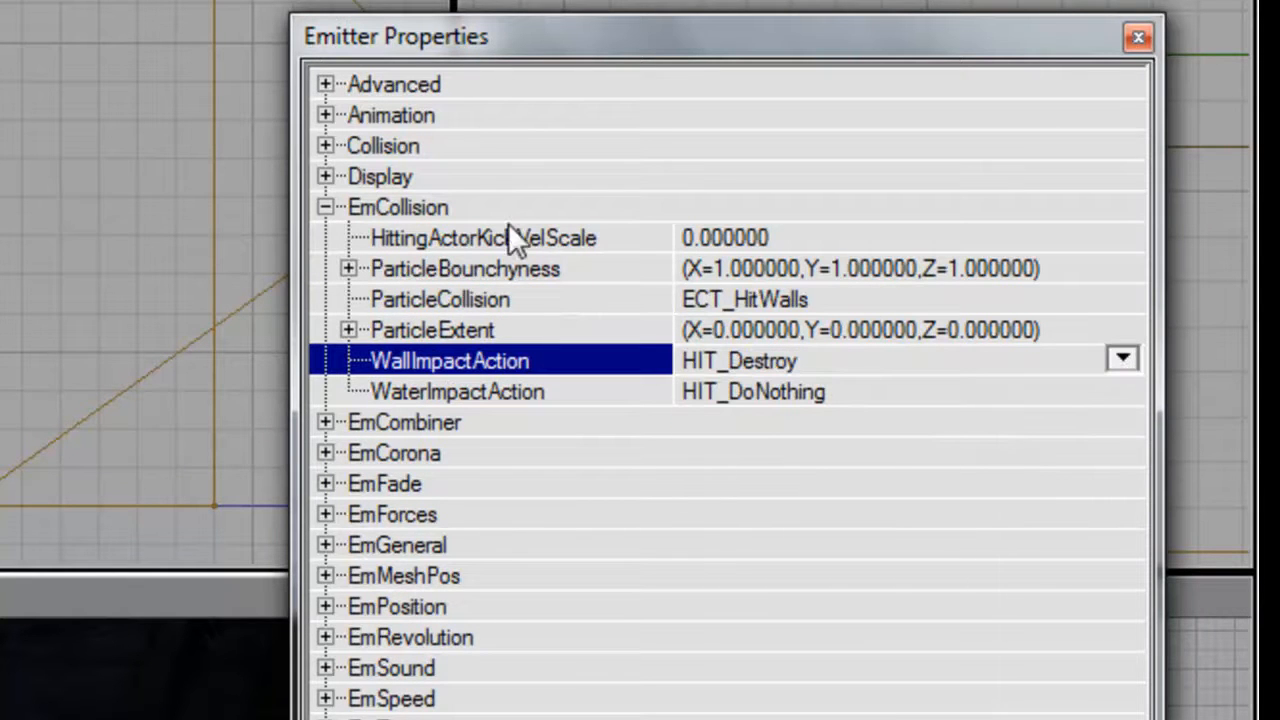
double_click(497, 210)
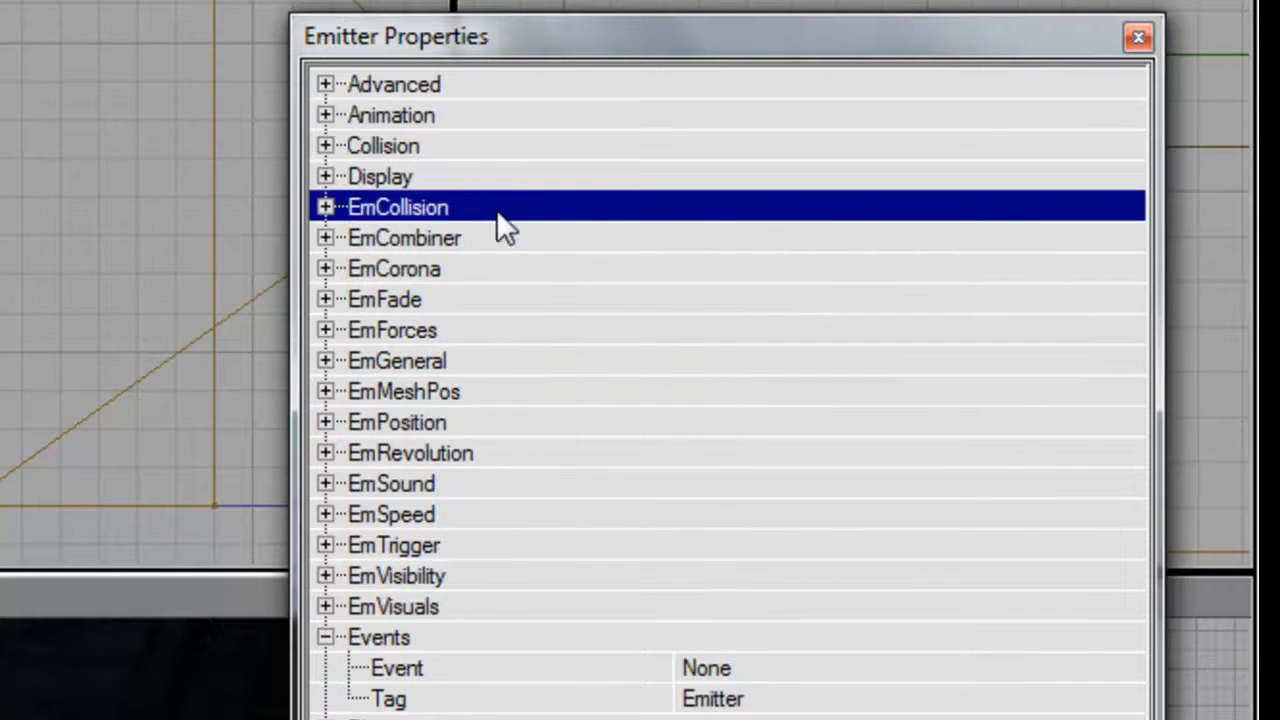
Enter BloodSplat as the emitter's Tag under Events.
double_click(443, 638)
click(444, 612)
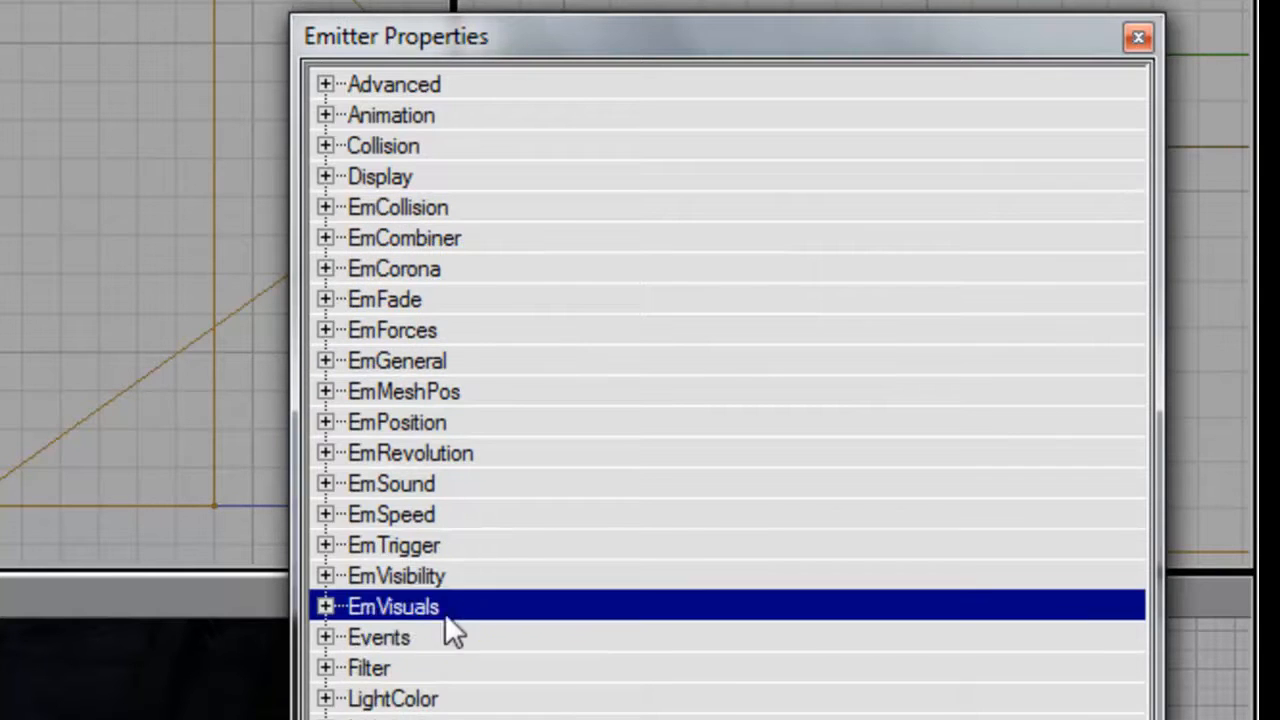
double_click(495, 637)
click(800, 697)
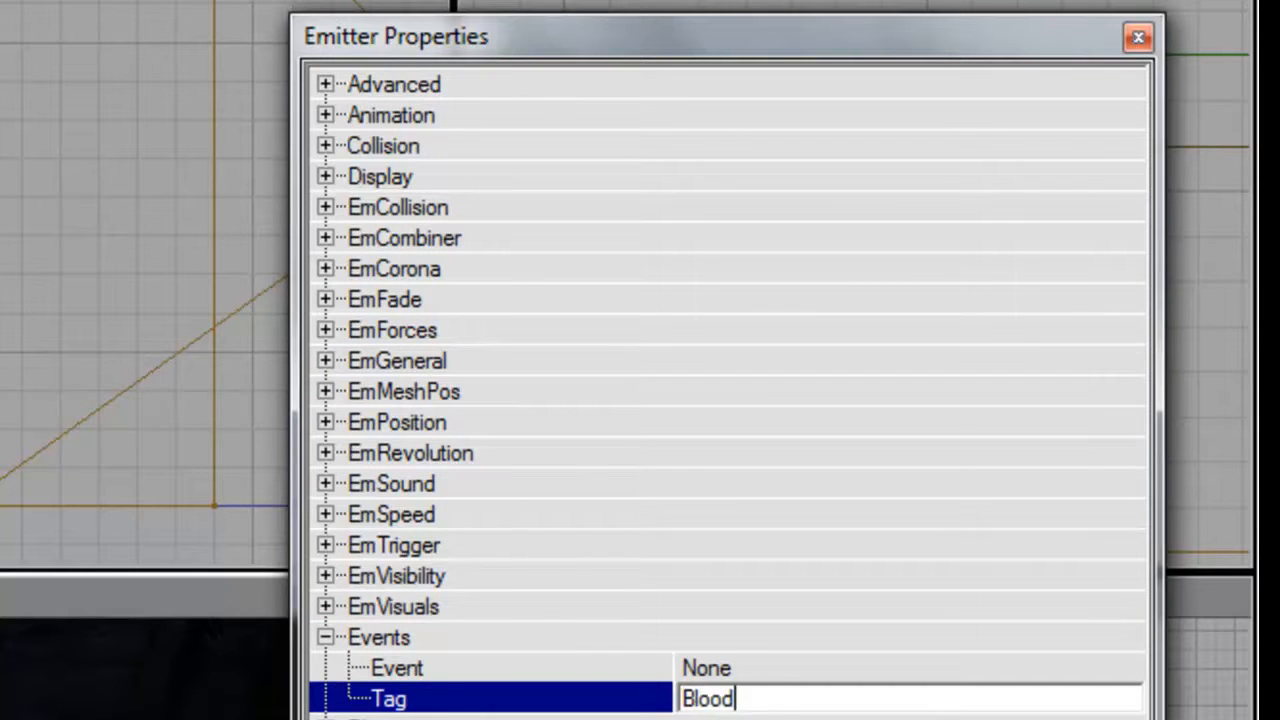
click(485, 640)
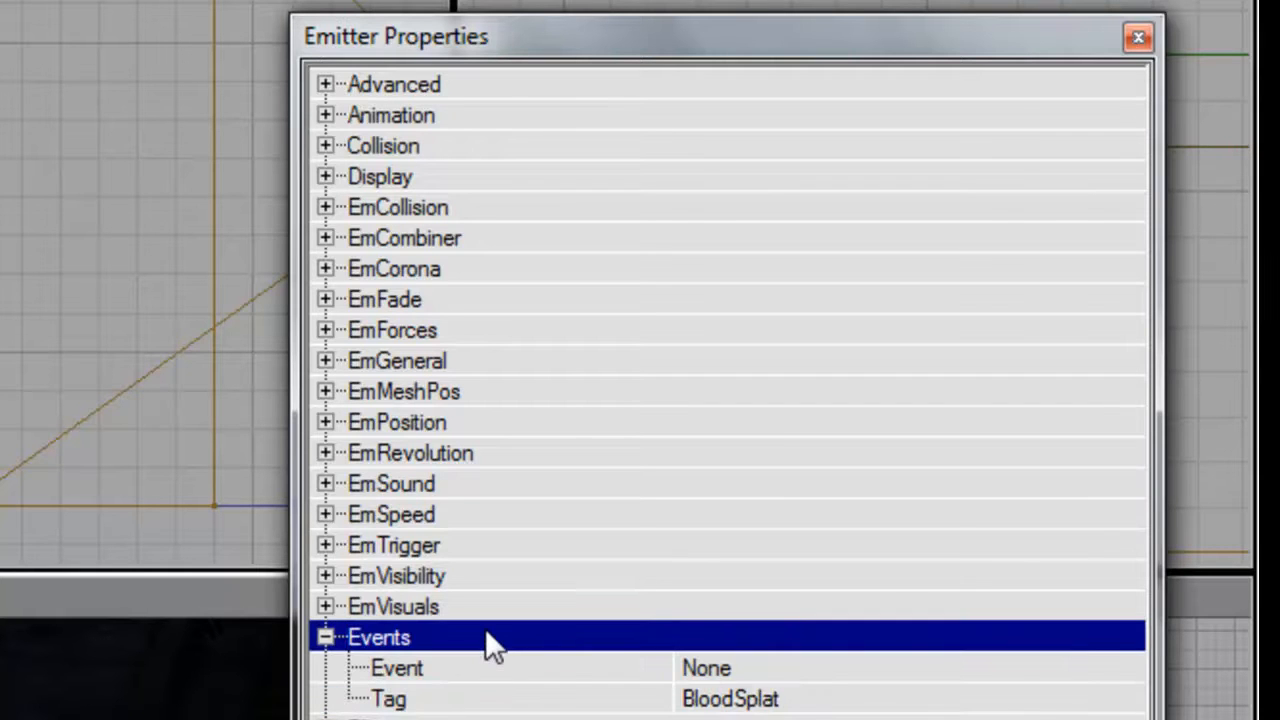
double_click(486, 636)
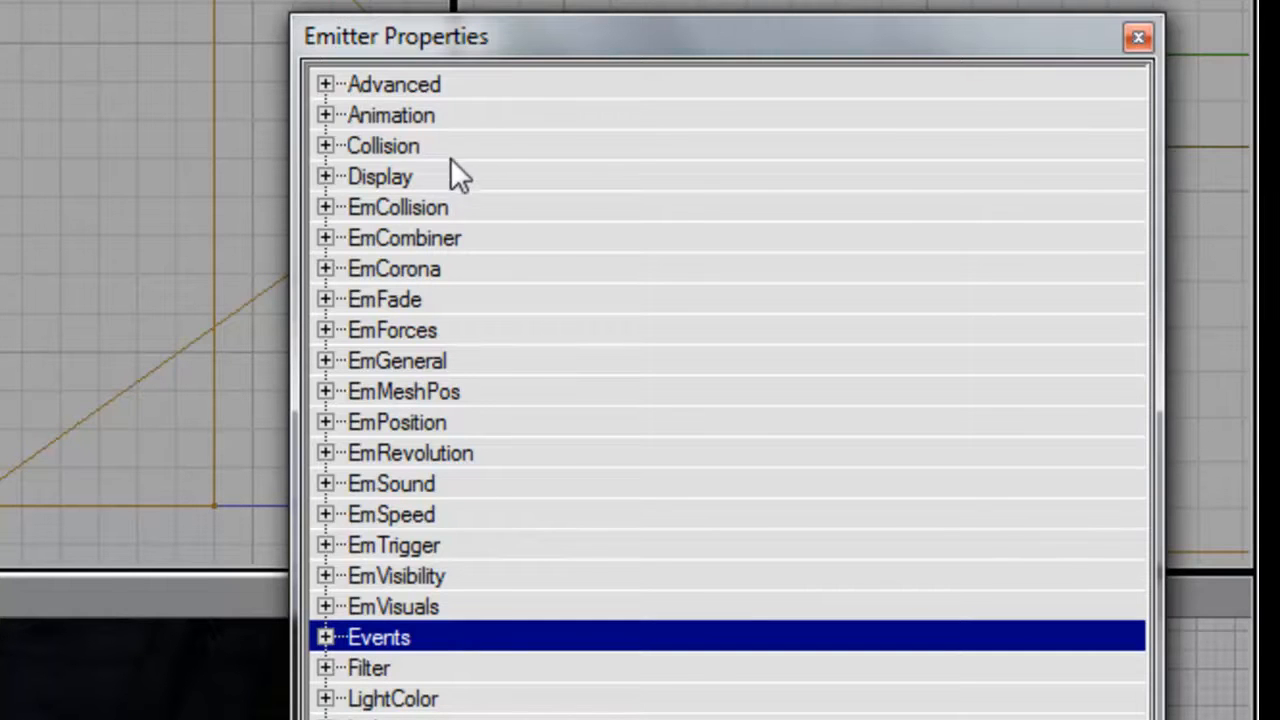
Change the emitter's SpawnVelType to SP_Sphere under EmSpeed.
double_click(478, 604)
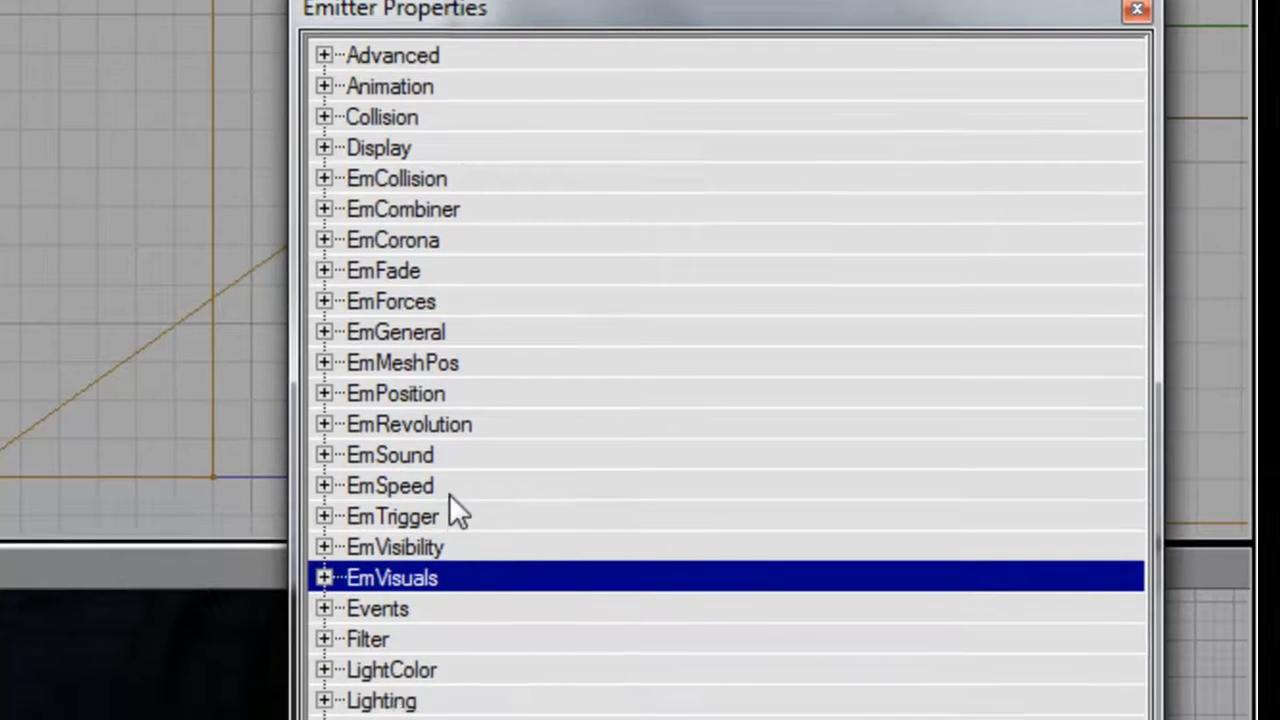
double_click(448, 516)
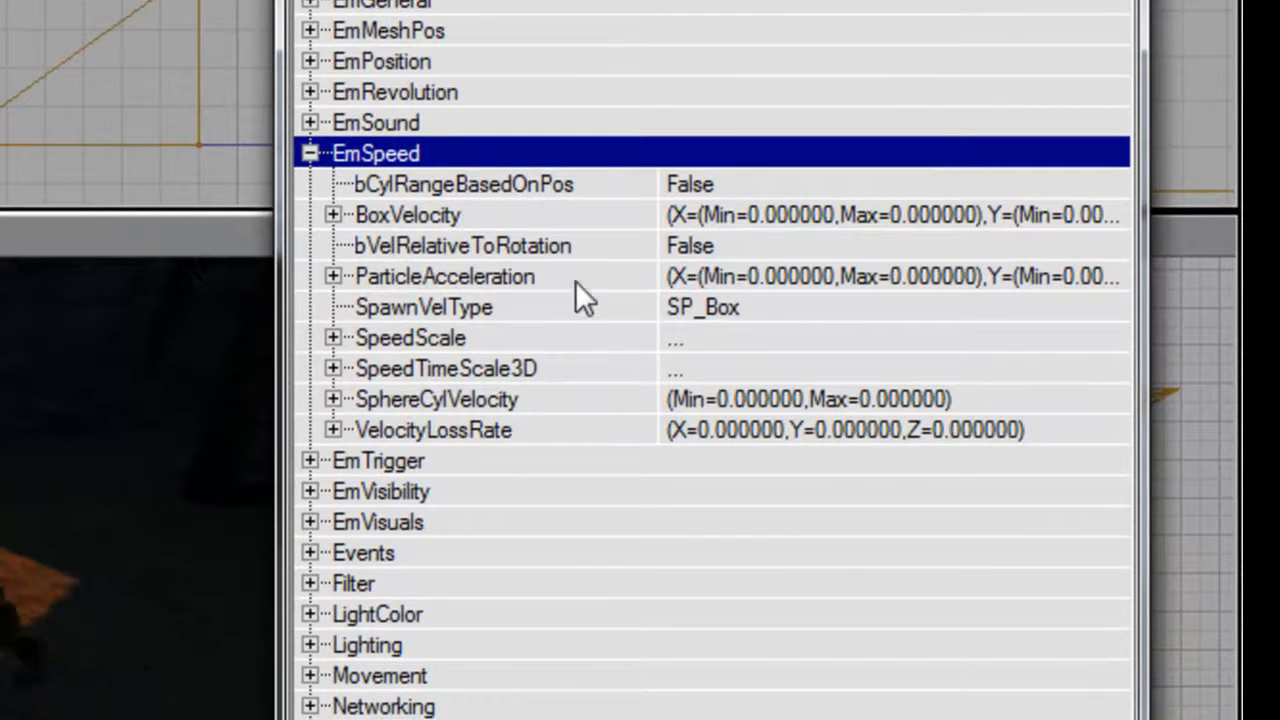
click(946, 307)
click(1107, 306)
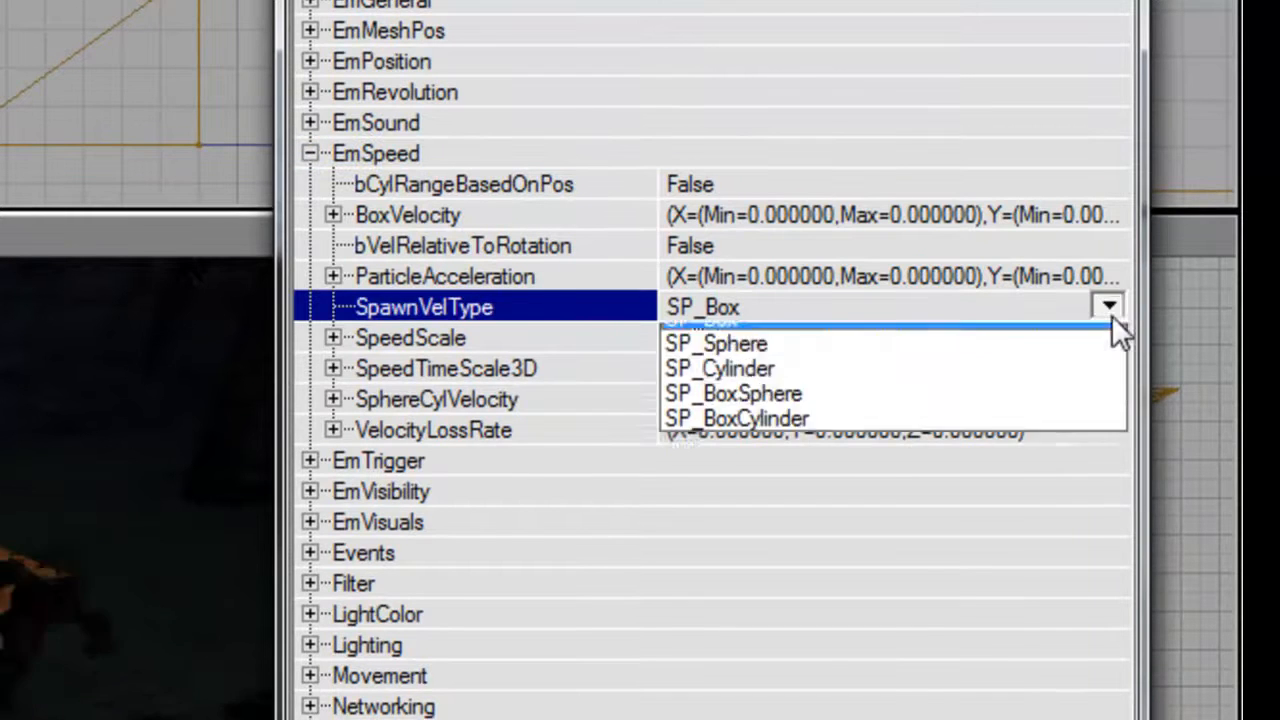
click(882, 363)
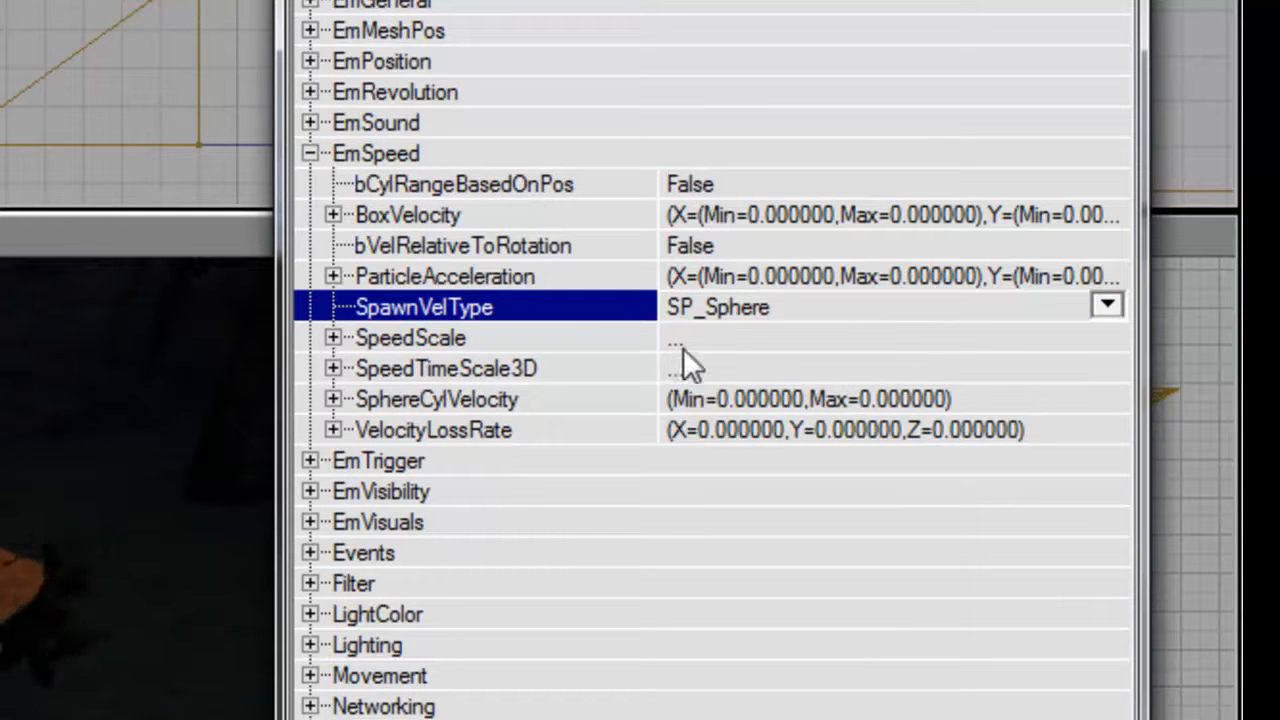
Set the SphereCylVelocity range to a Max of 256 and a Min of -256.
double_click(565, 399)
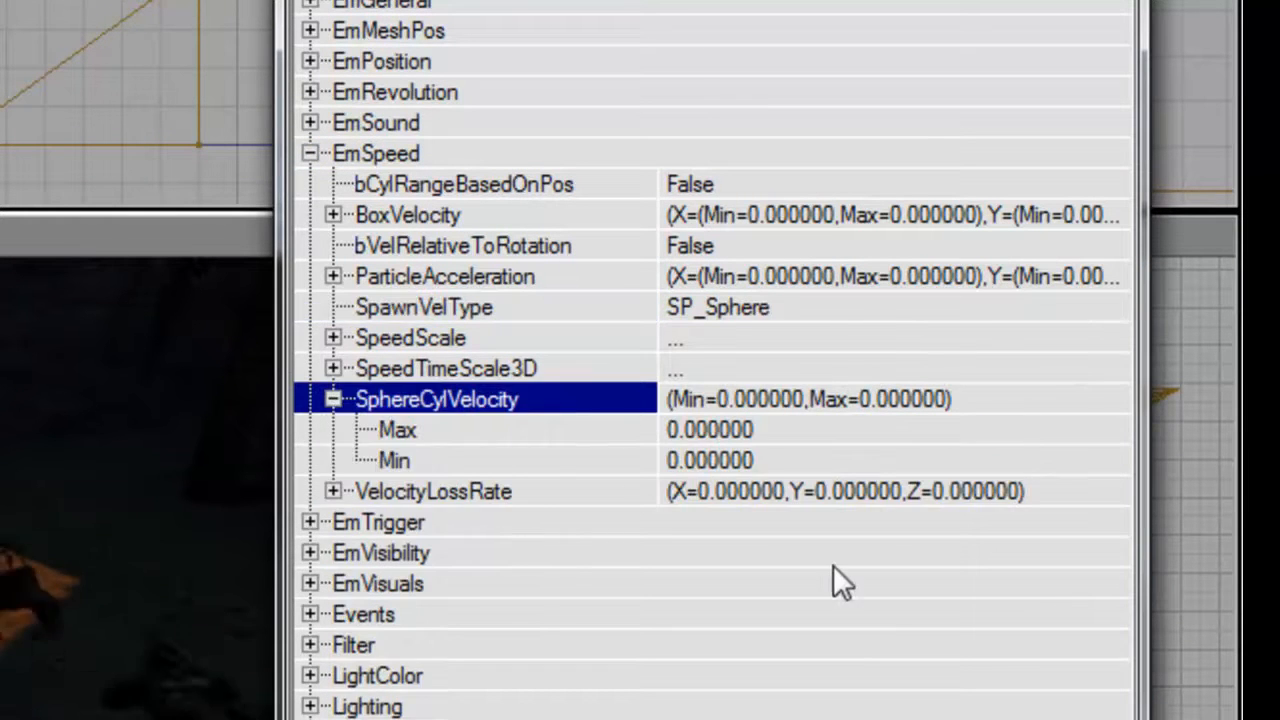
key(Down)
text(128)
key(Down)
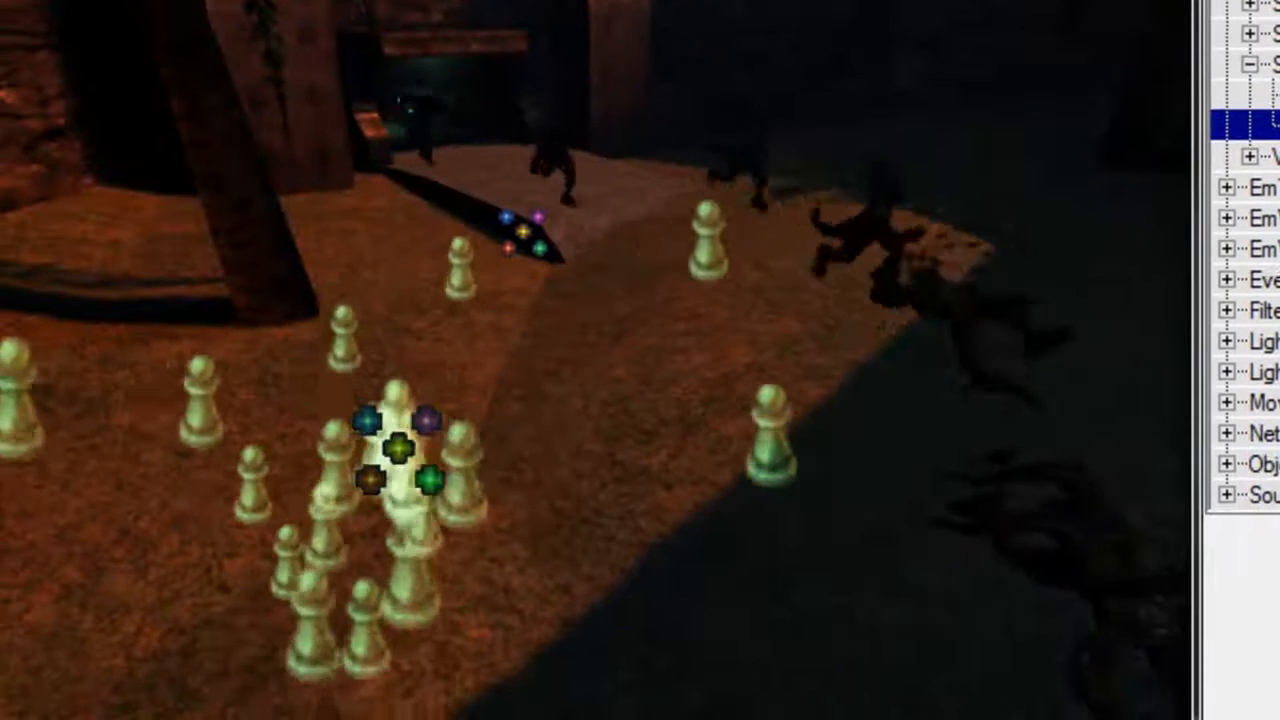
key(Down)
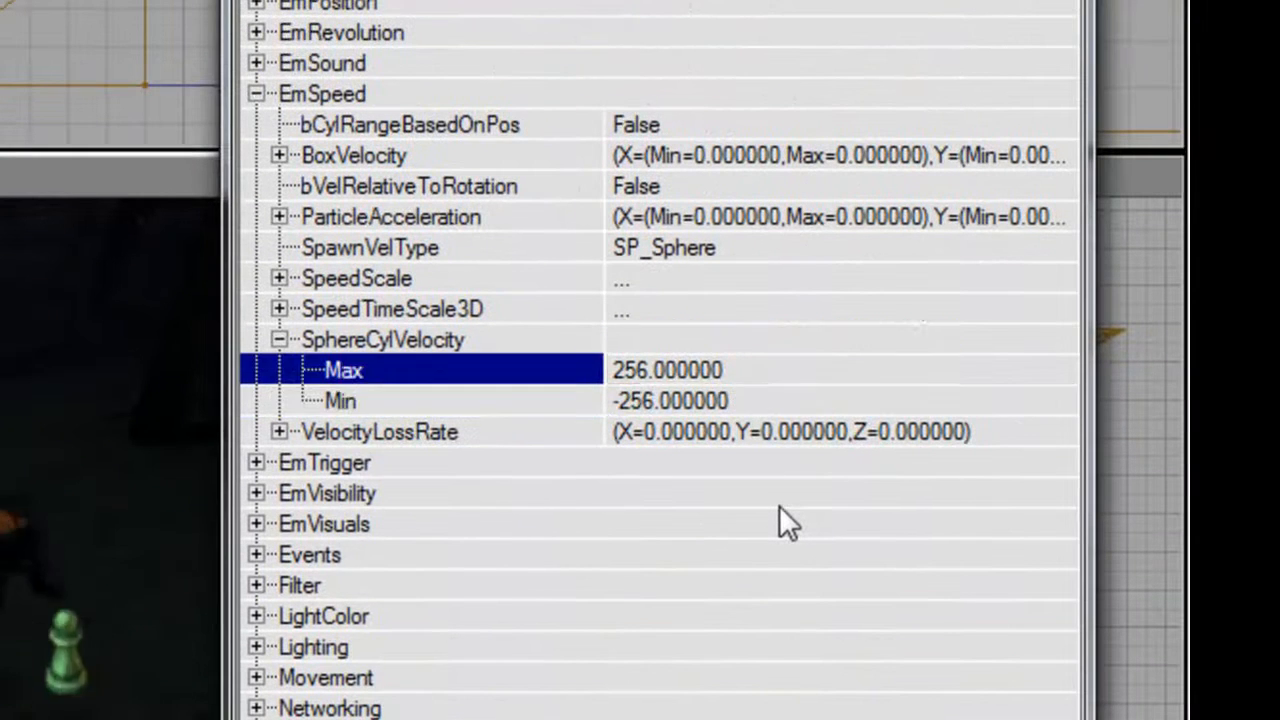
Try a VelocityLossRate of 5 on X, Y and Z, and lower it to 3 on all three axes.
key(Up)
key(Up)
key(Left)
key(Down)
key(Right)
key(Down)
text(5)
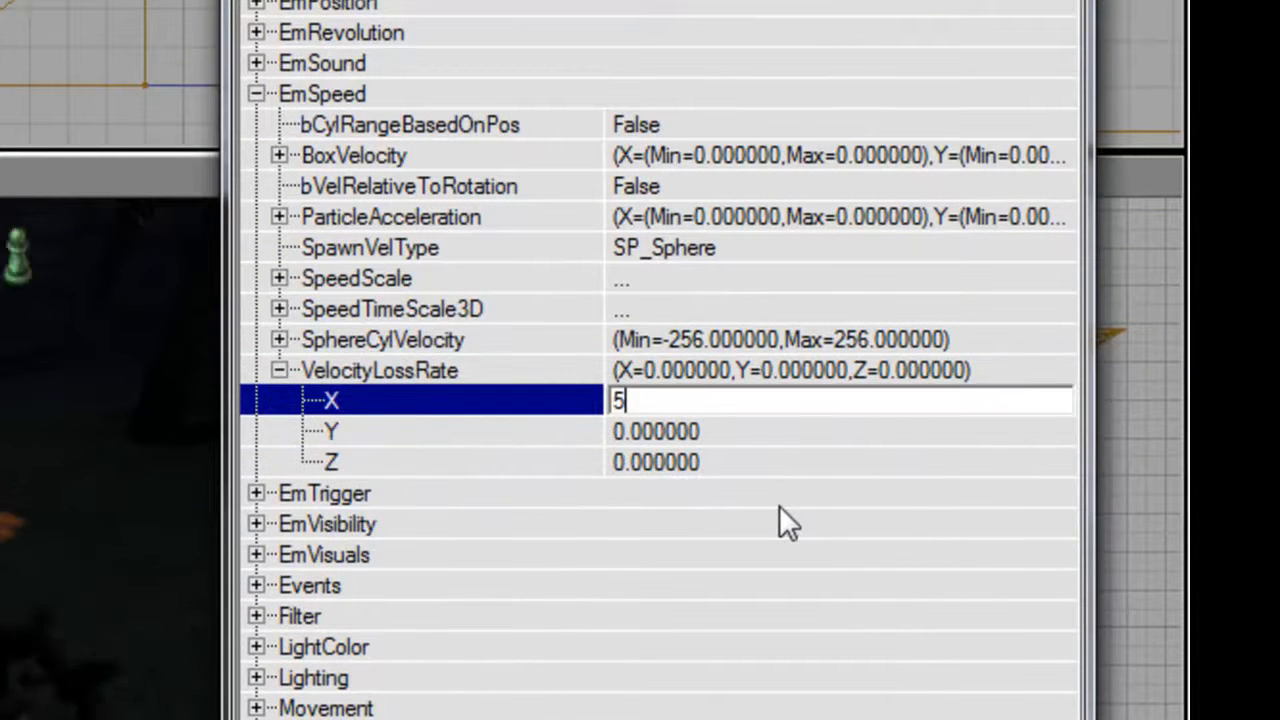
key(Down)
text(5)
key(Return)
key(Down)
text(5)
key(Return)
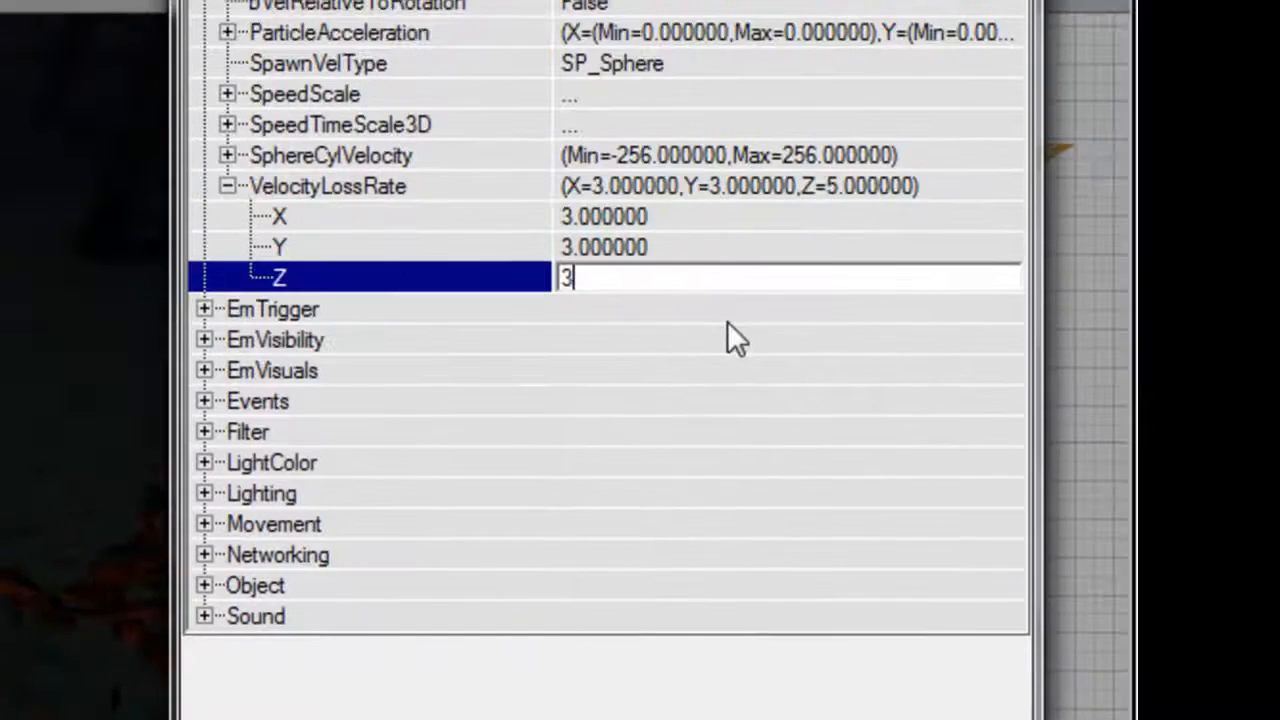
key(Return)
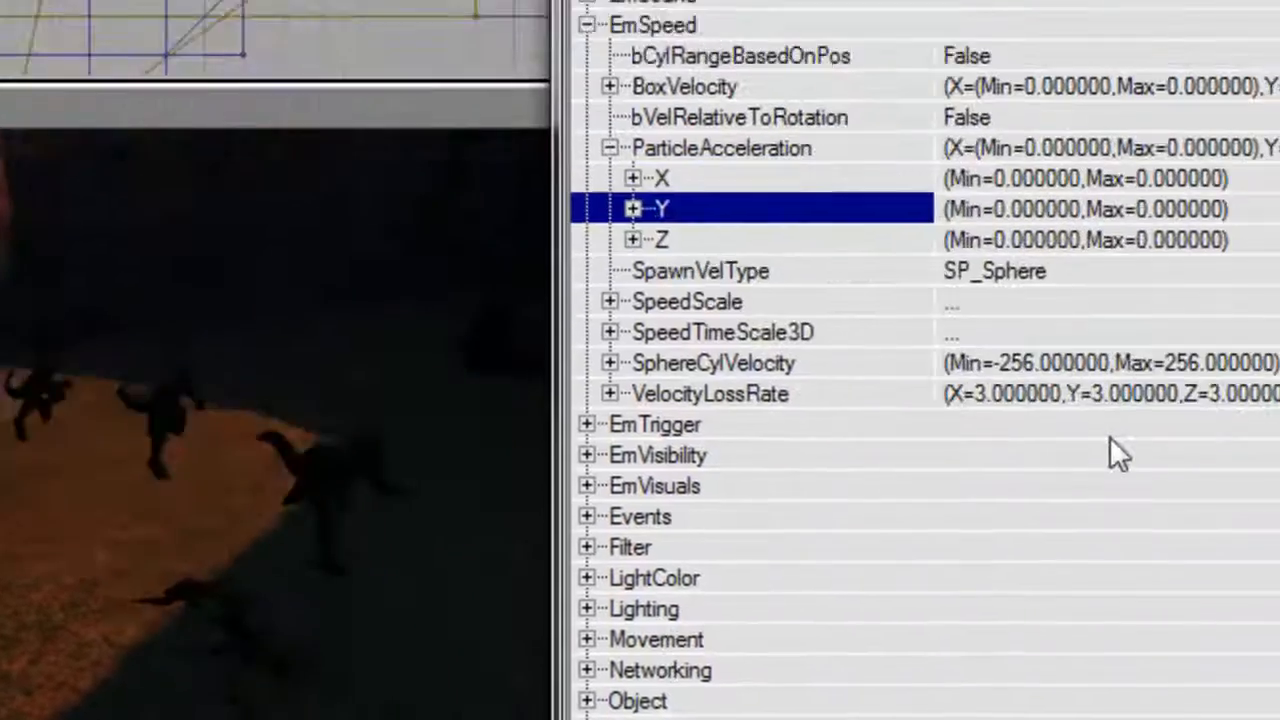
Set the ParticleAcceleration Z Max and Min to -300 and raise the emitter above the ground.
key(Down)
key(Right)
key(Down)
text(-300)
key(Down)
text(-300)
key(Return)
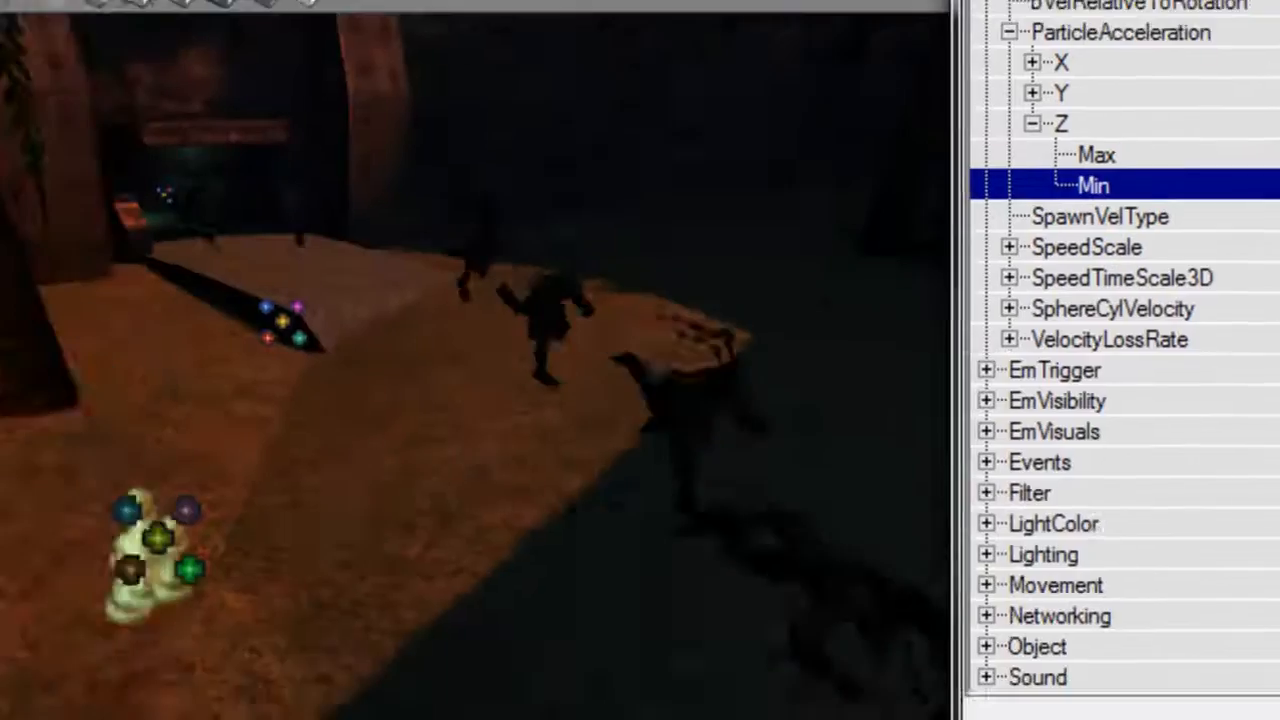
mouse_move(817, 283)
right_down()
mouse_move(817, 200)
mouse_move(817, 283)
right_up()
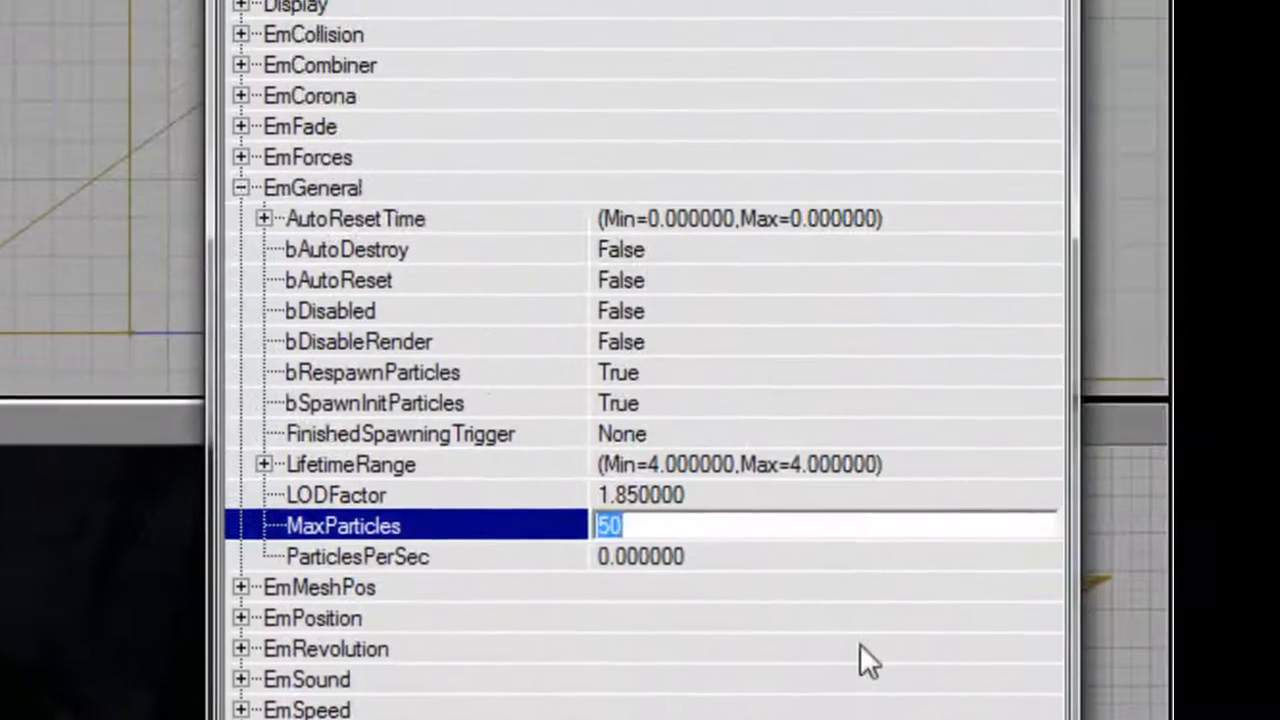
Under EmGeneral, set MaxParticles to 5 and ParticlesPerSec to 500.
text(5)
key(Down)
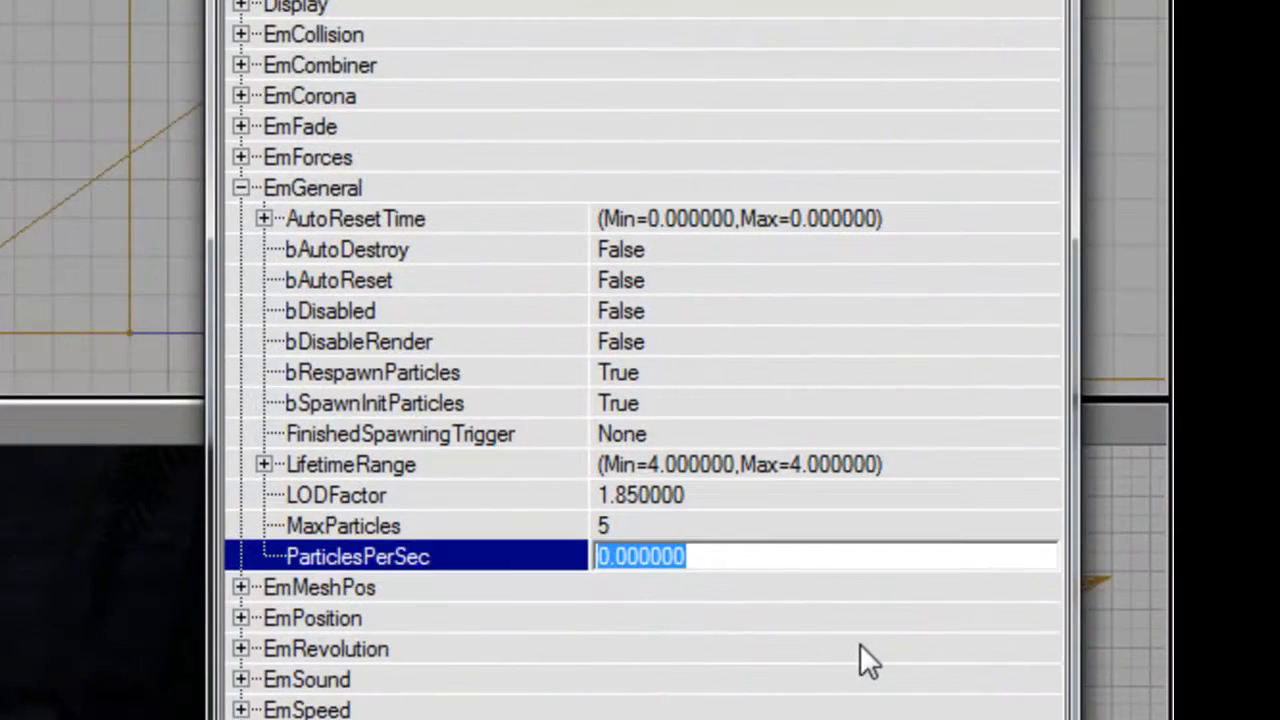
text(500)
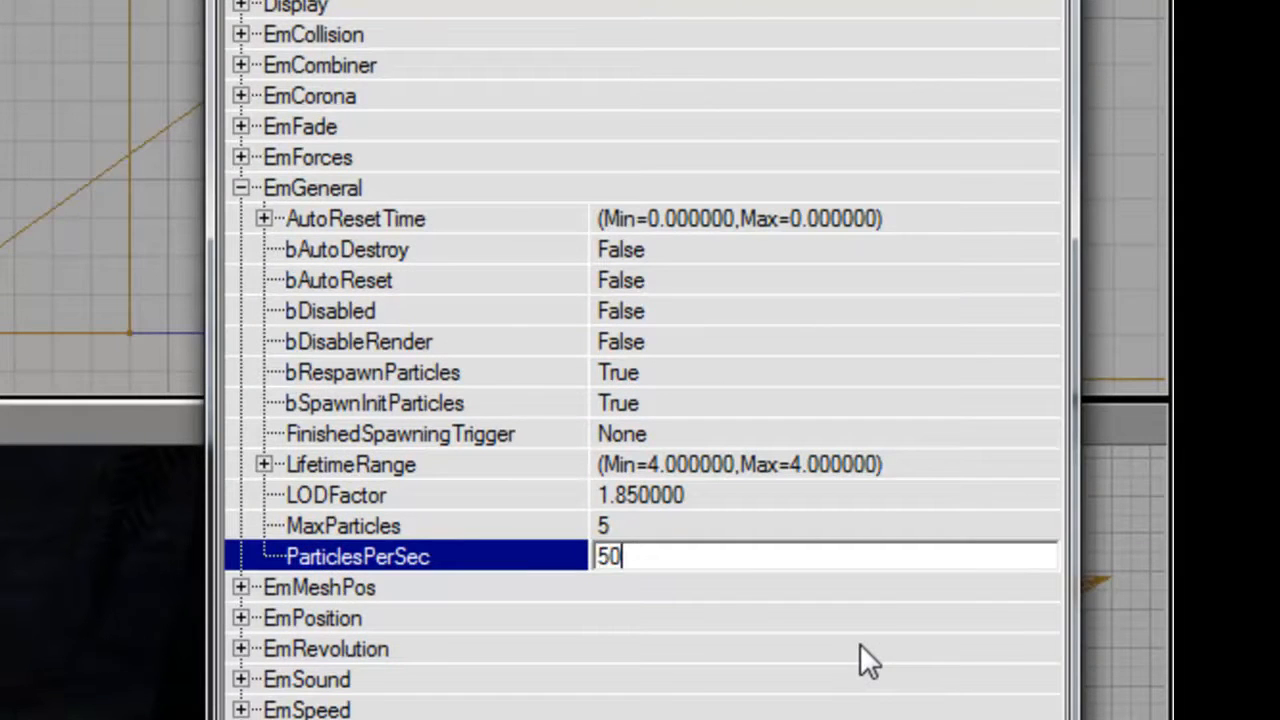
key(Return)
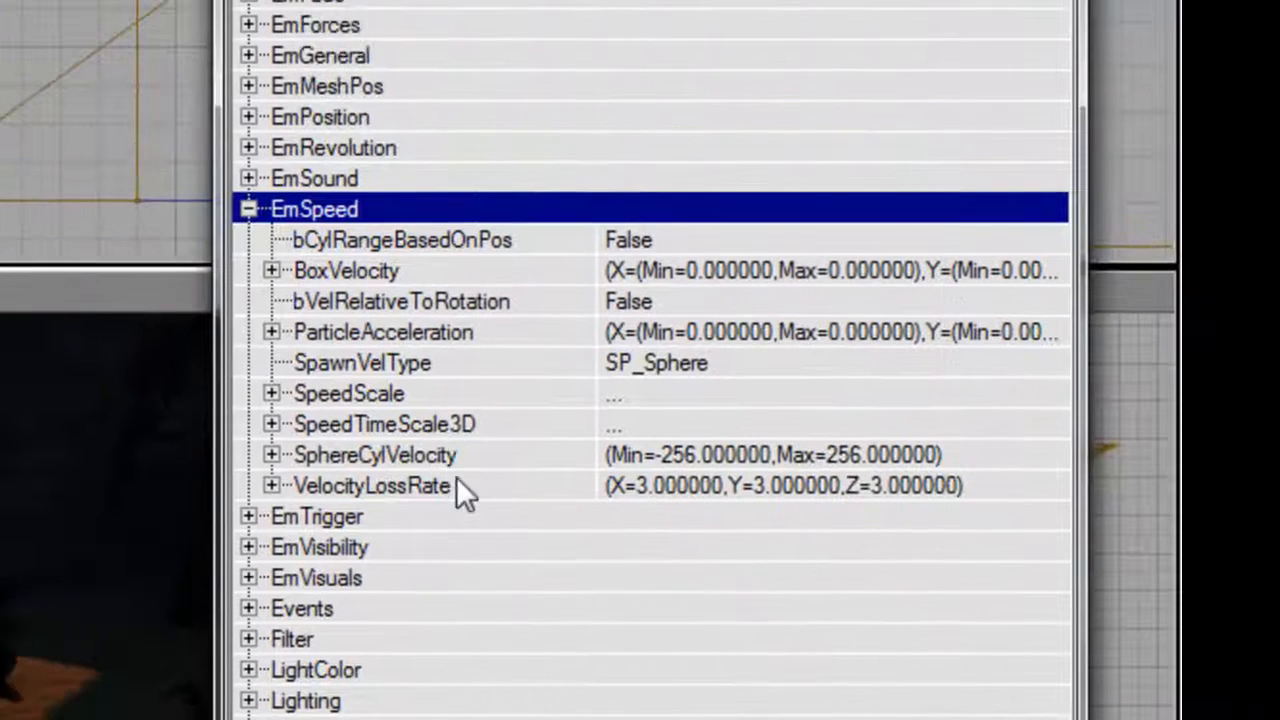
Set the Min of SphereCylVelocity to 128 under EmSpeed.
double_click(440, 455)
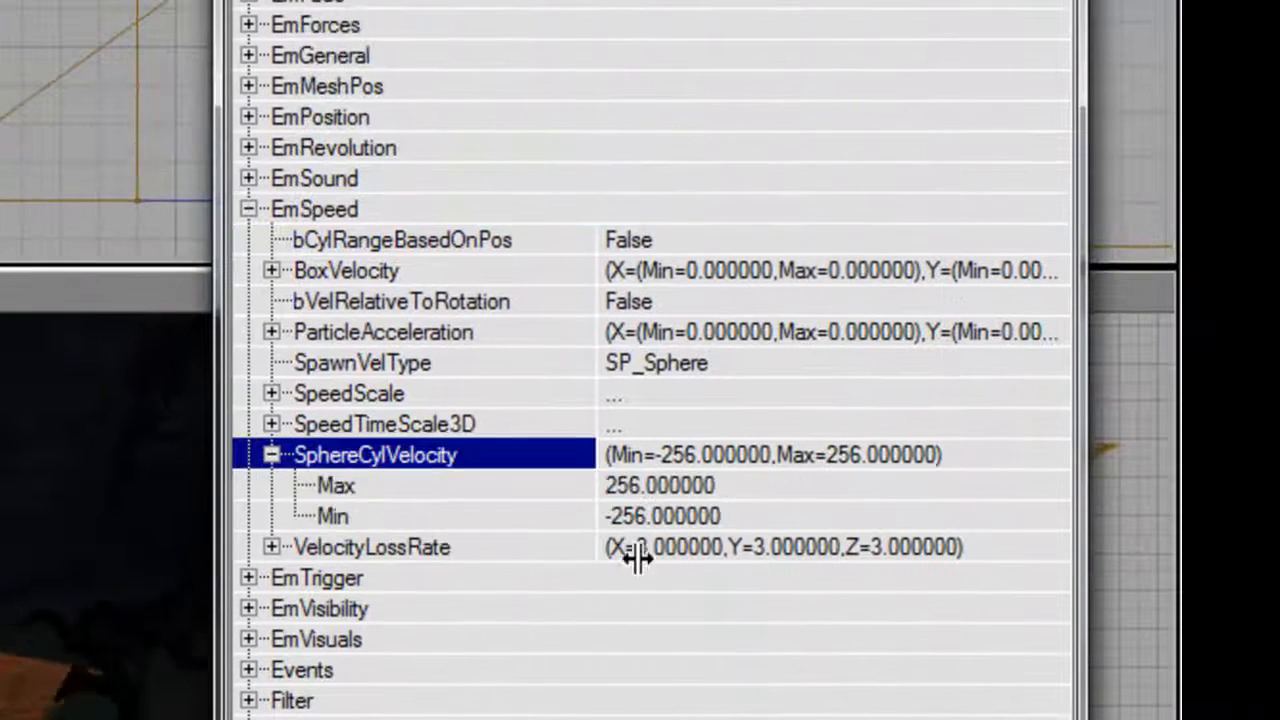
click(580, 516)
text(128)
key(Return)
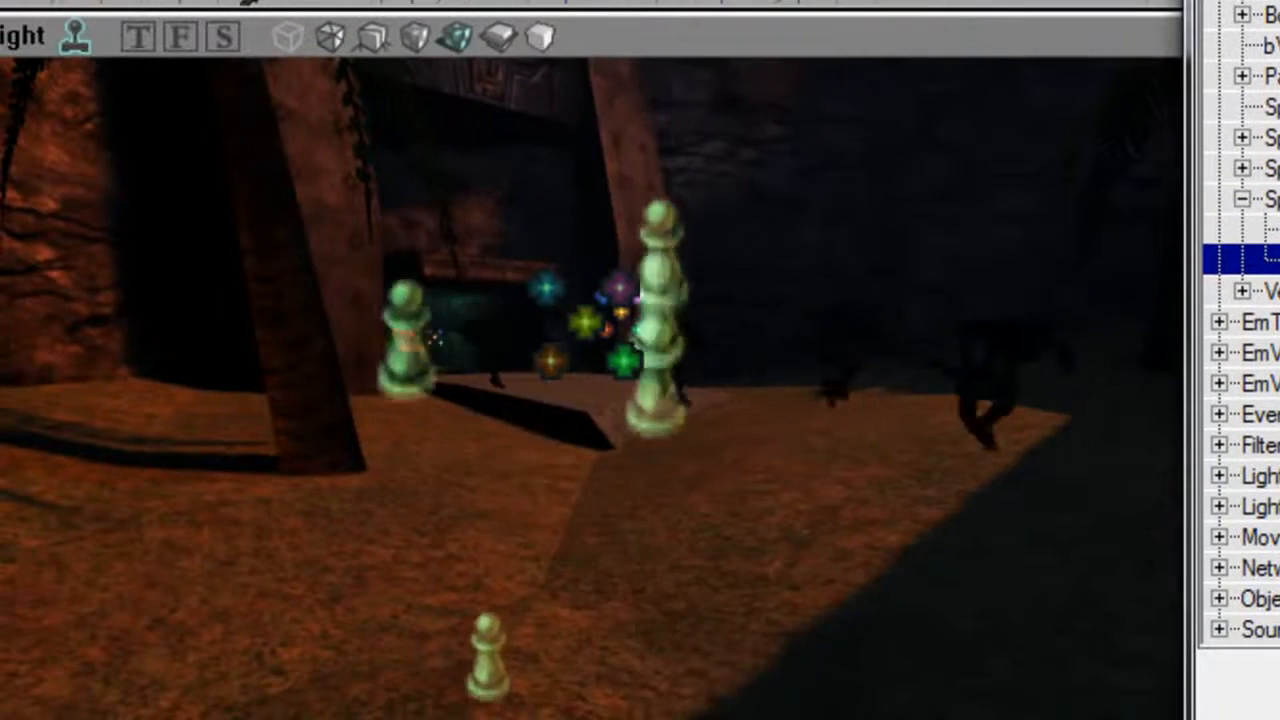
Raise ParticlesPerSec to 50000 under EmGeneral.
scroll(1240, 360, up, 4)
click(1270, 168)
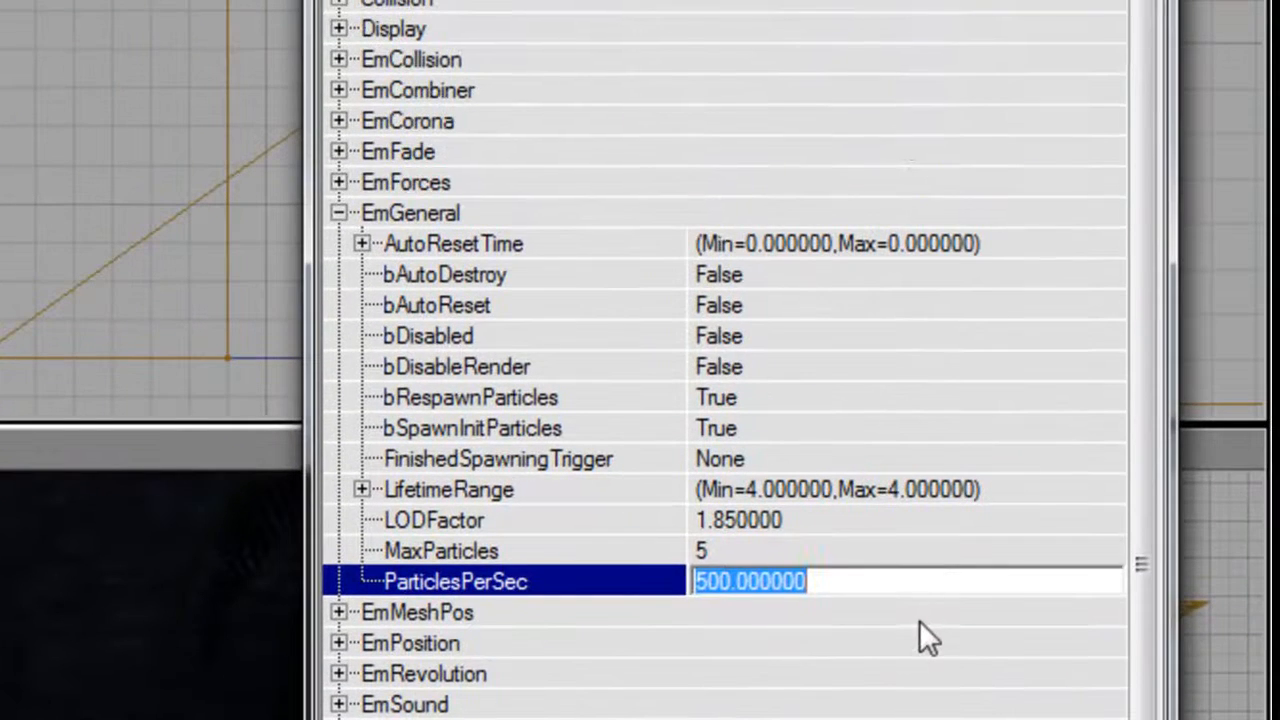
text(50000)
key(Return)
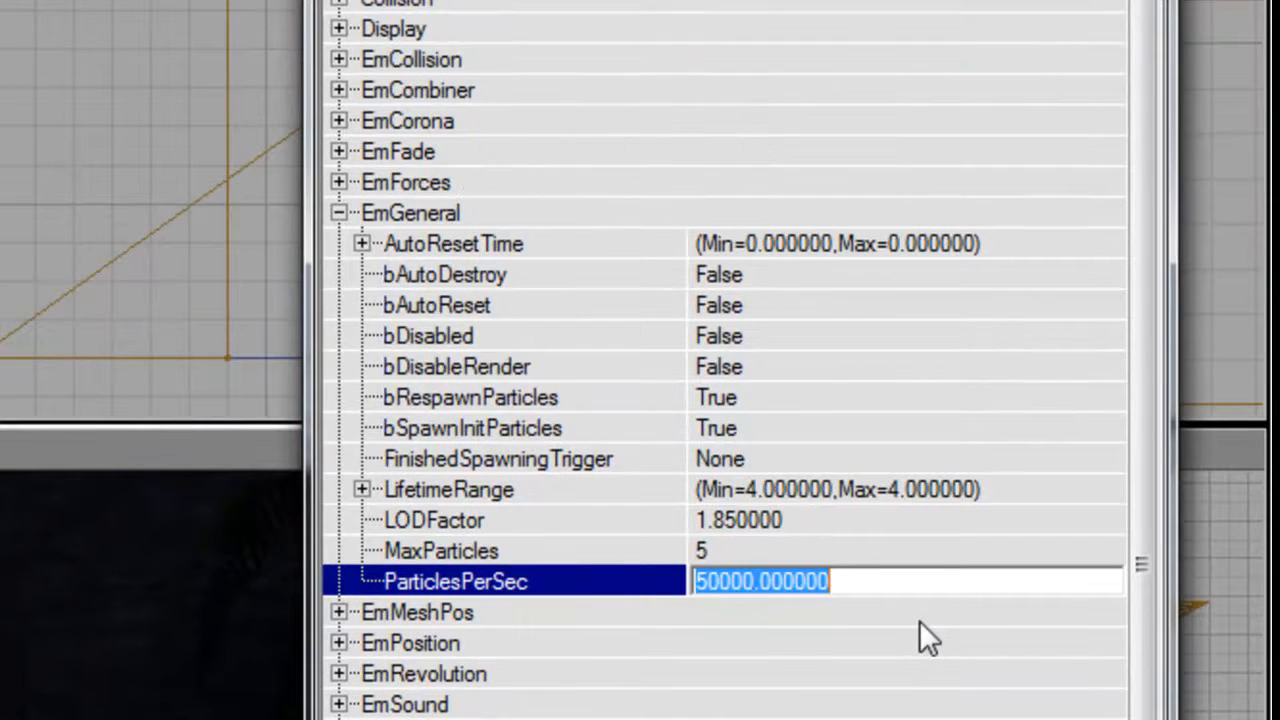
Review the emitter's ParticleCollision options under EmCollision.
double_click(481, 210)
double_click(501, 58)
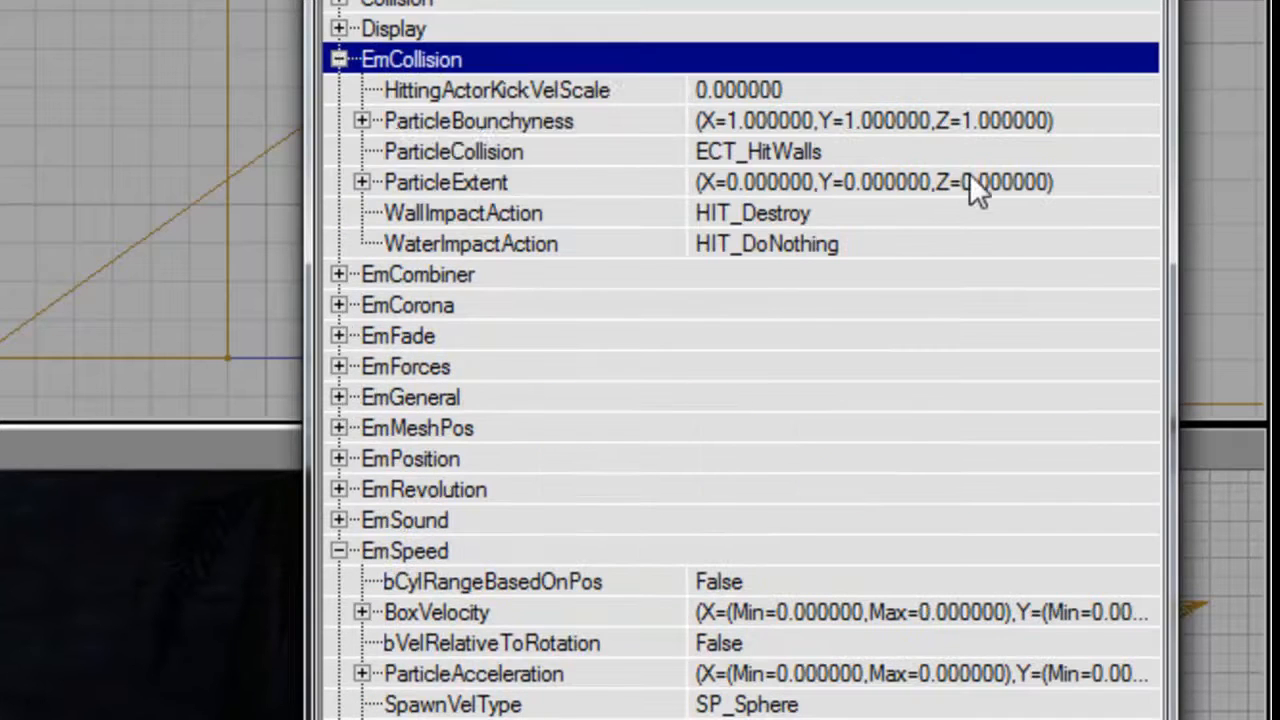
click(1145, 150)
click(1136, 149)
click(1132, 182)
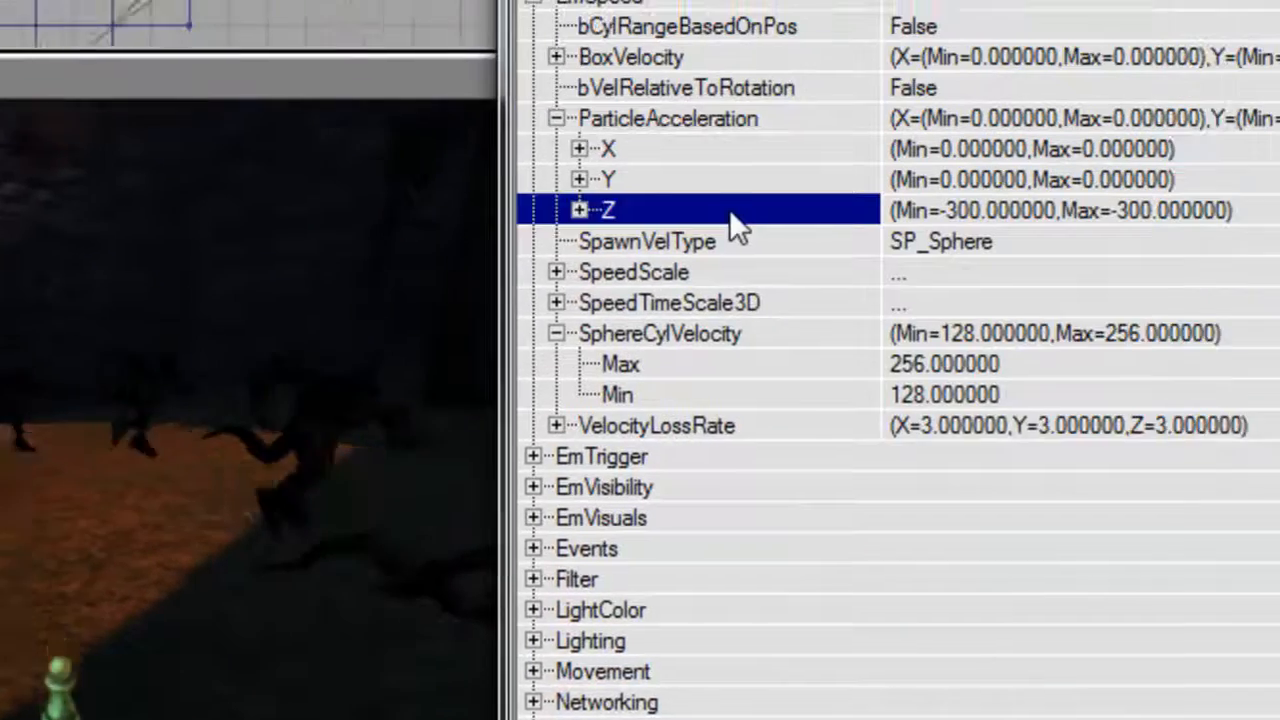
Strengthen the downward pull by setting the ParticleAcceleration Z Max and Min to -600.
double_click(730, 212)
click(905, 243)
text(-600)
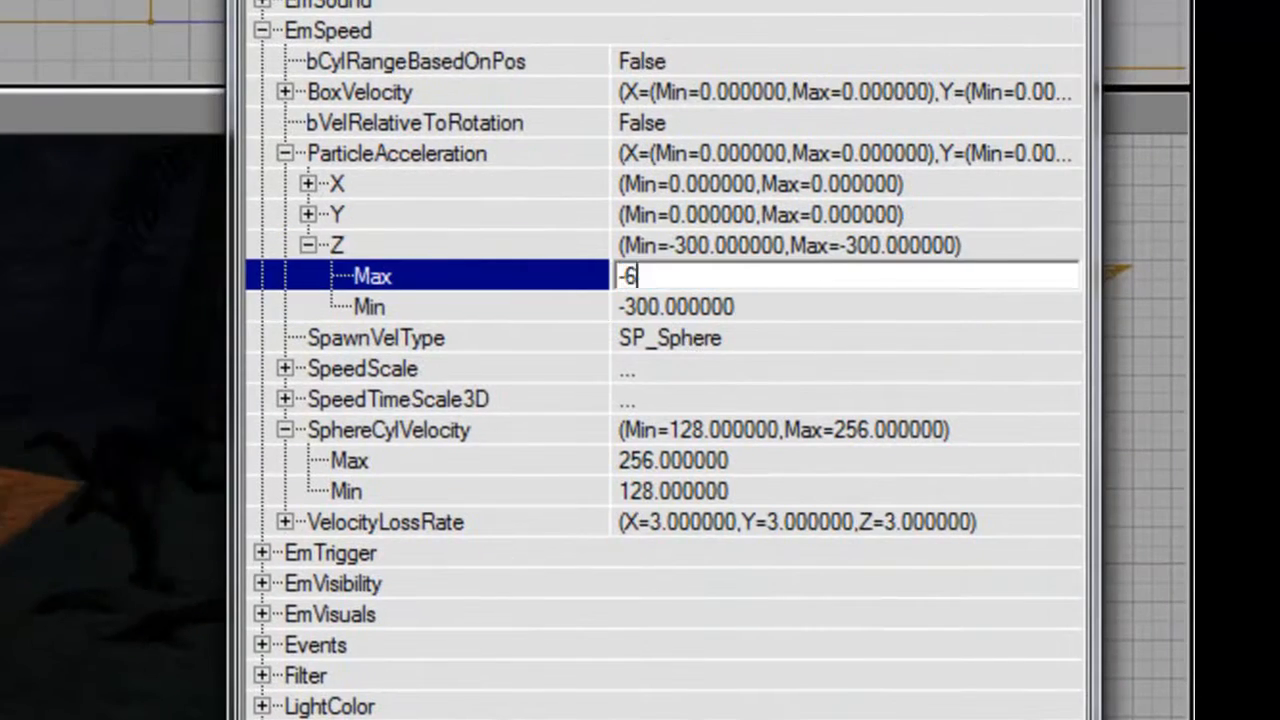
key(Down)
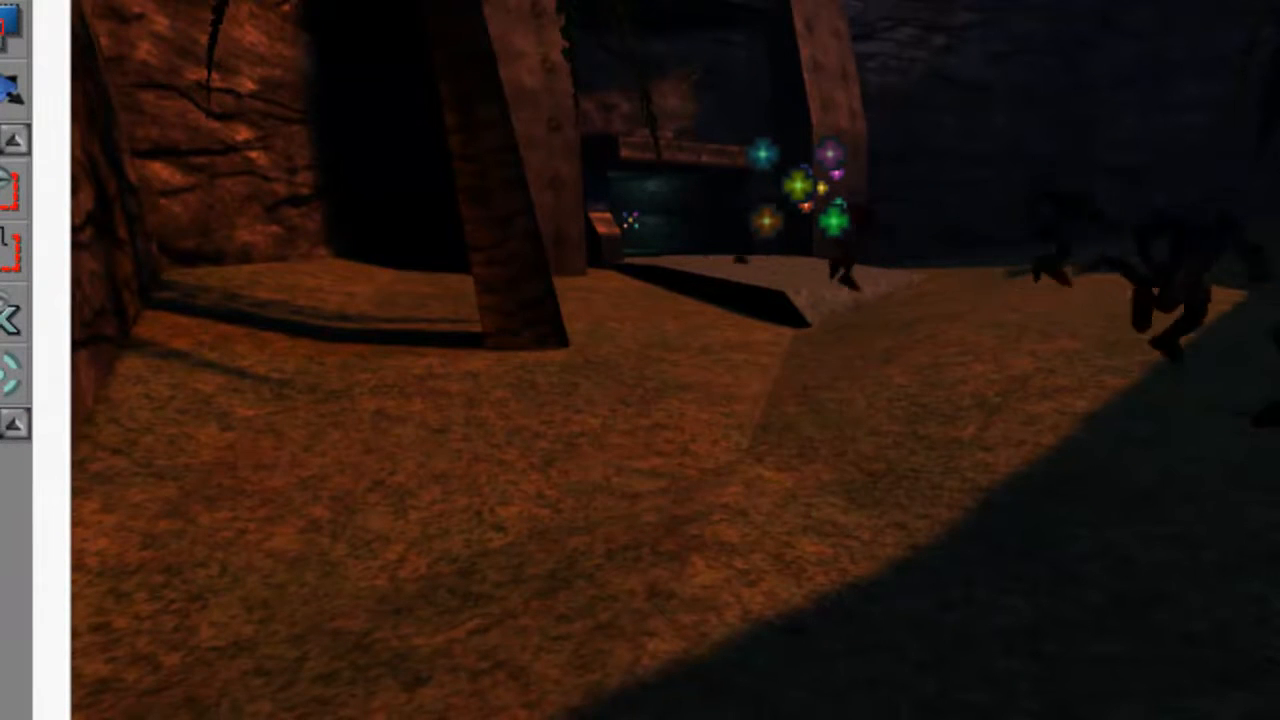
Set the particles' LifetimeRange Max and Min to 2 under EmGeneral.
double_click(893, 225)
key(Down)
text(2)
key(Down)
text(2)
key(Up)
double_click(312, 121)
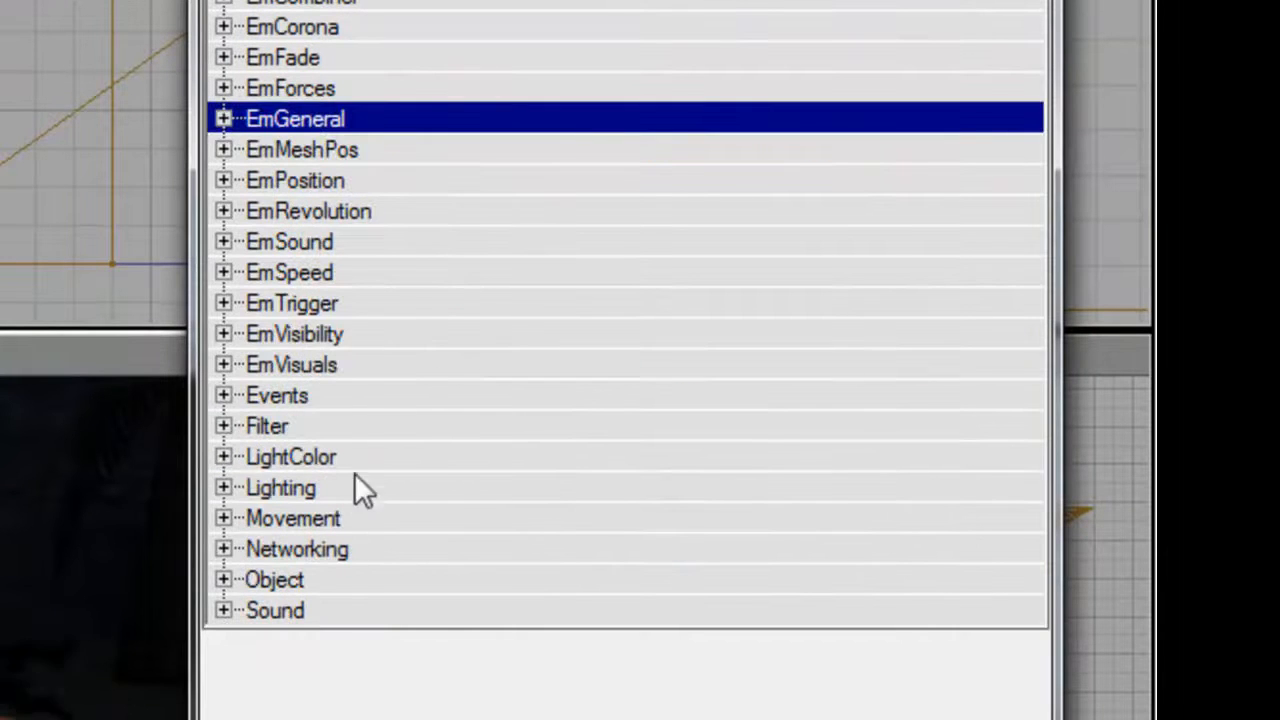
Assign the blood textures BloodSplat4, BloodSplat7 and BloodSplat10 to ParticleTextures slots 0, 1 and 2 under EmVisuals.
double_click(346, 365)
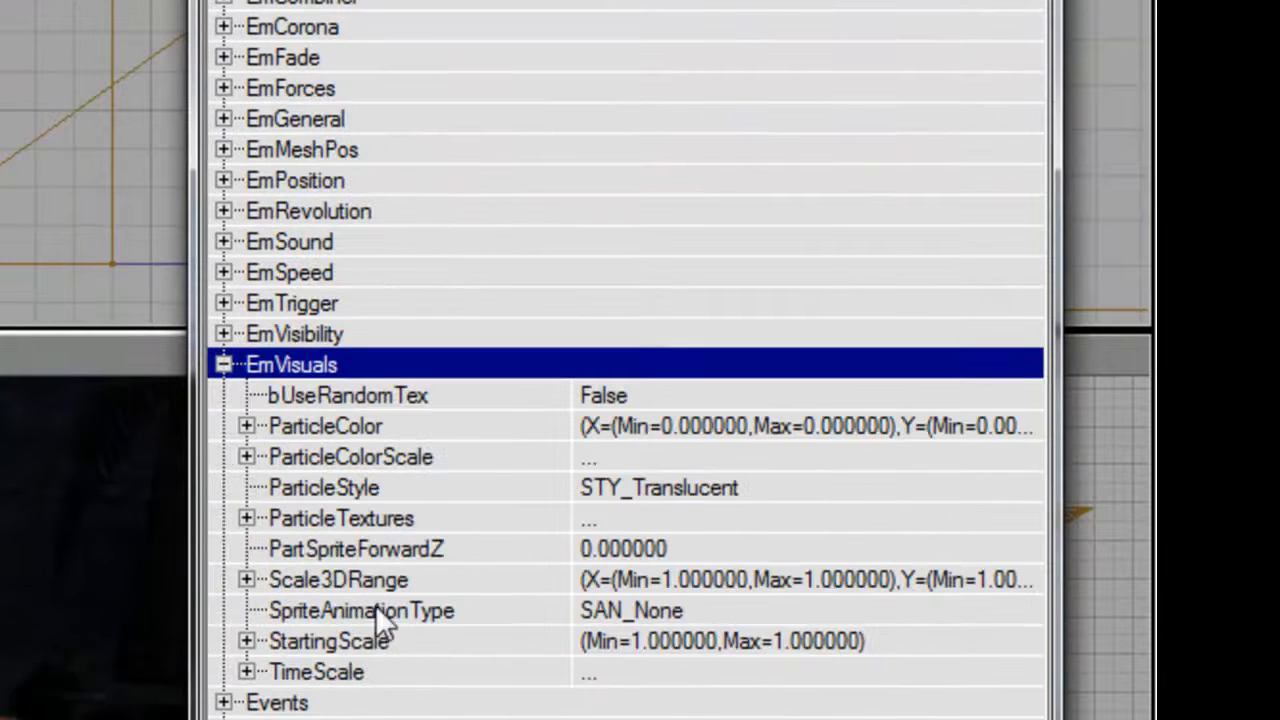
double_click(343, 520)
click(343, 549)
click(944, 546)
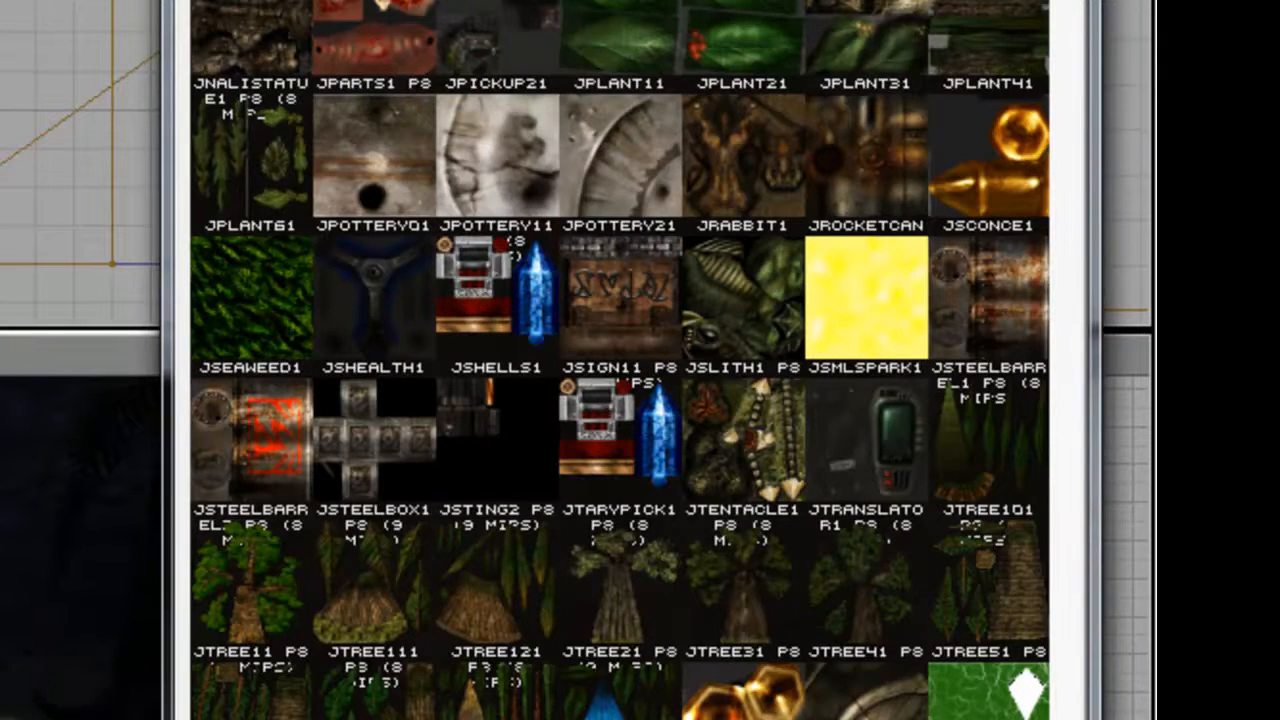
scroll(1052, 180, up, 10)
scroll(1068, 10, up, 3)
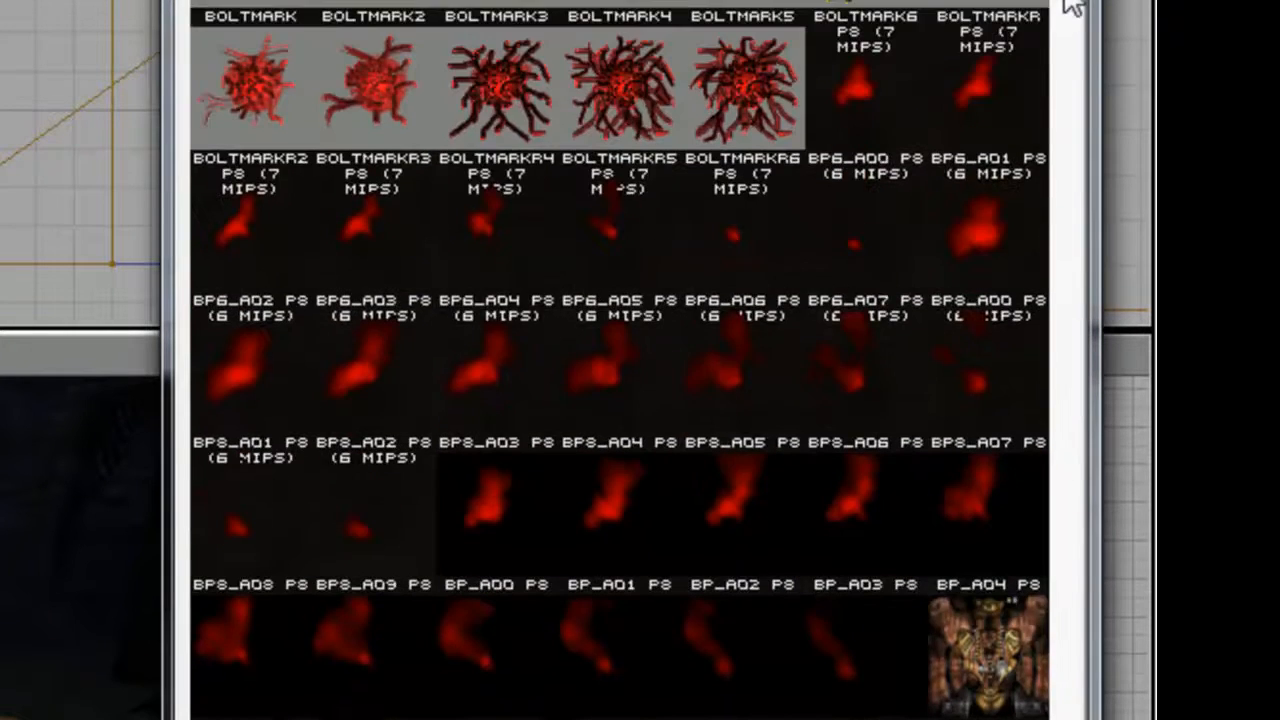
scroll(1072, 5, up, 10)
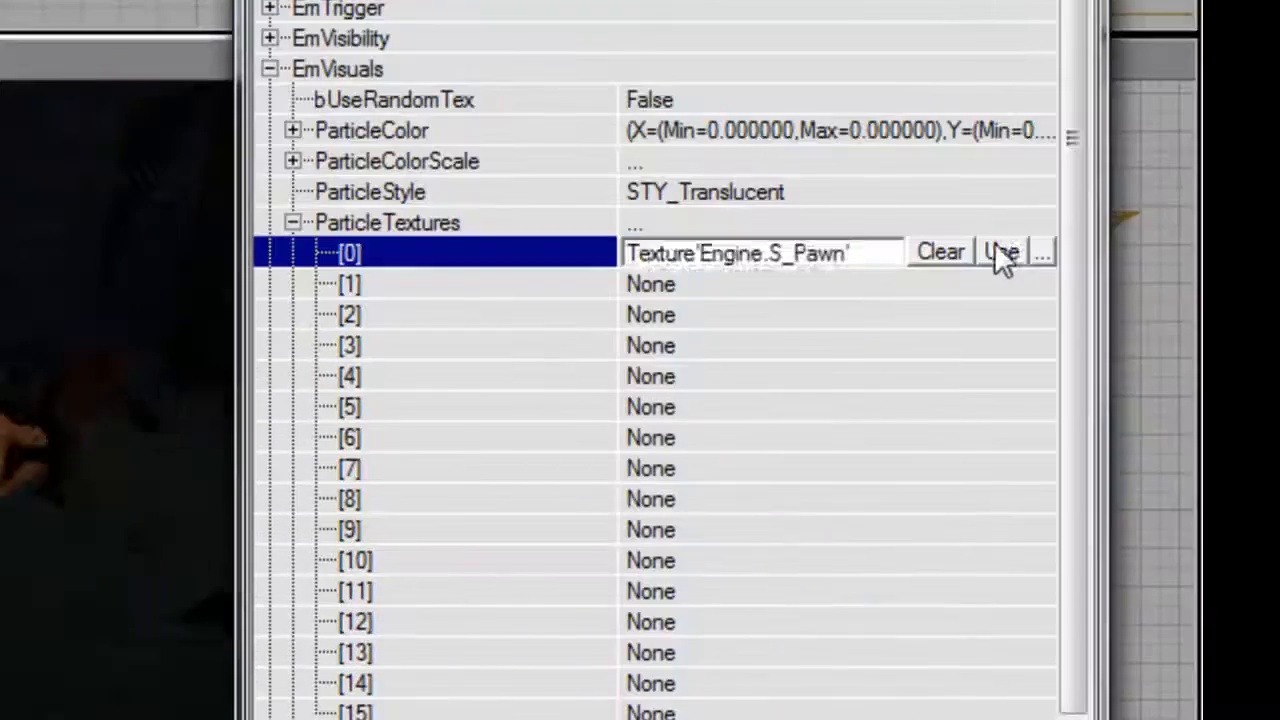
click(998, 252)
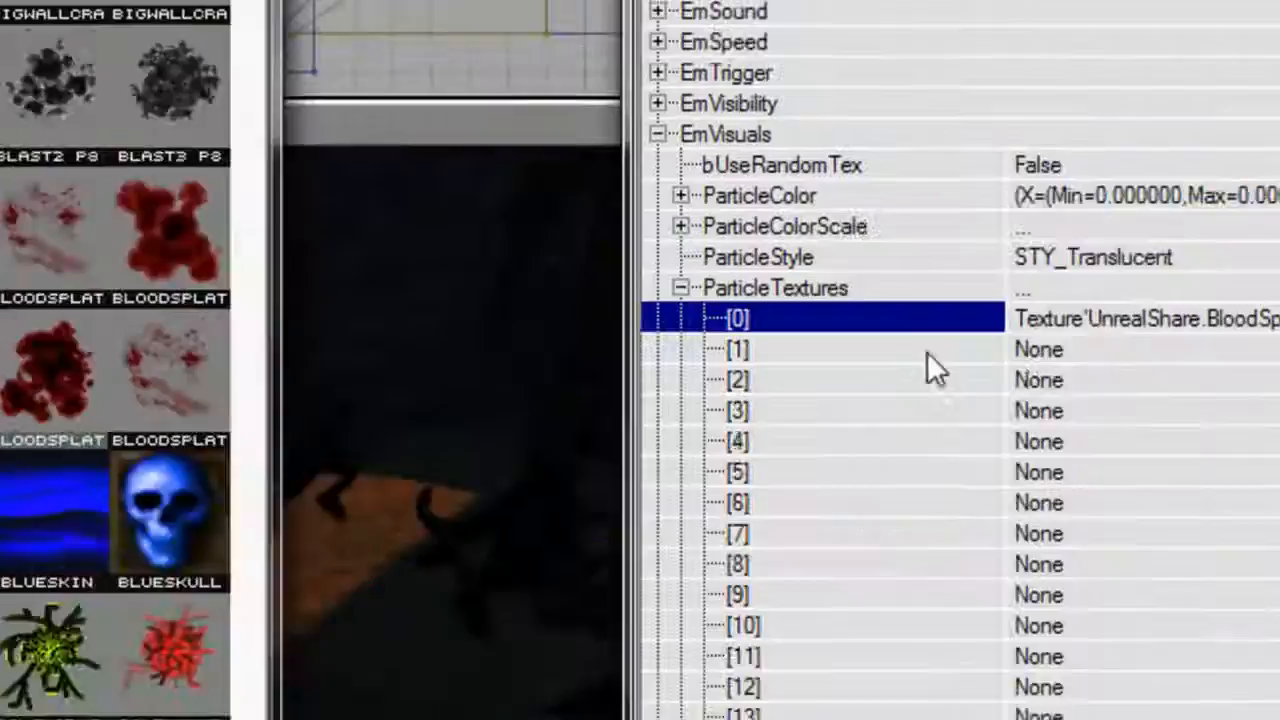
click(770, 284)
click(1004, 284)
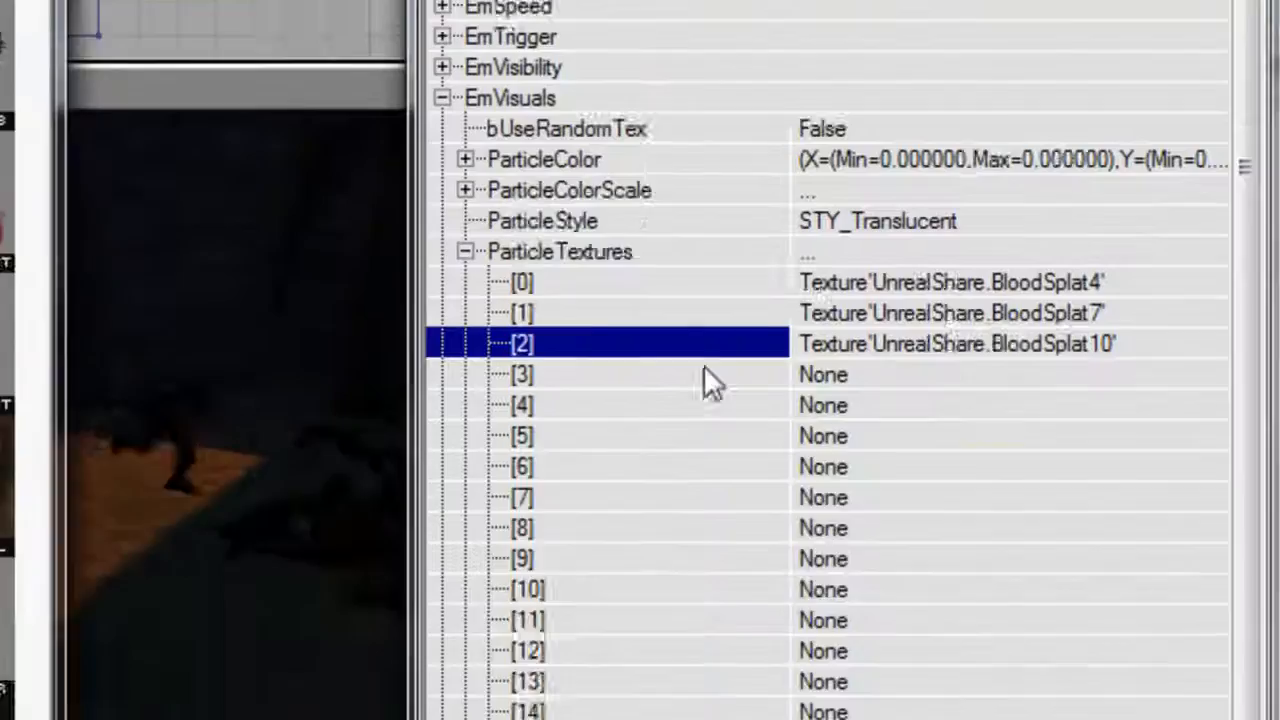
click(1057, 438)
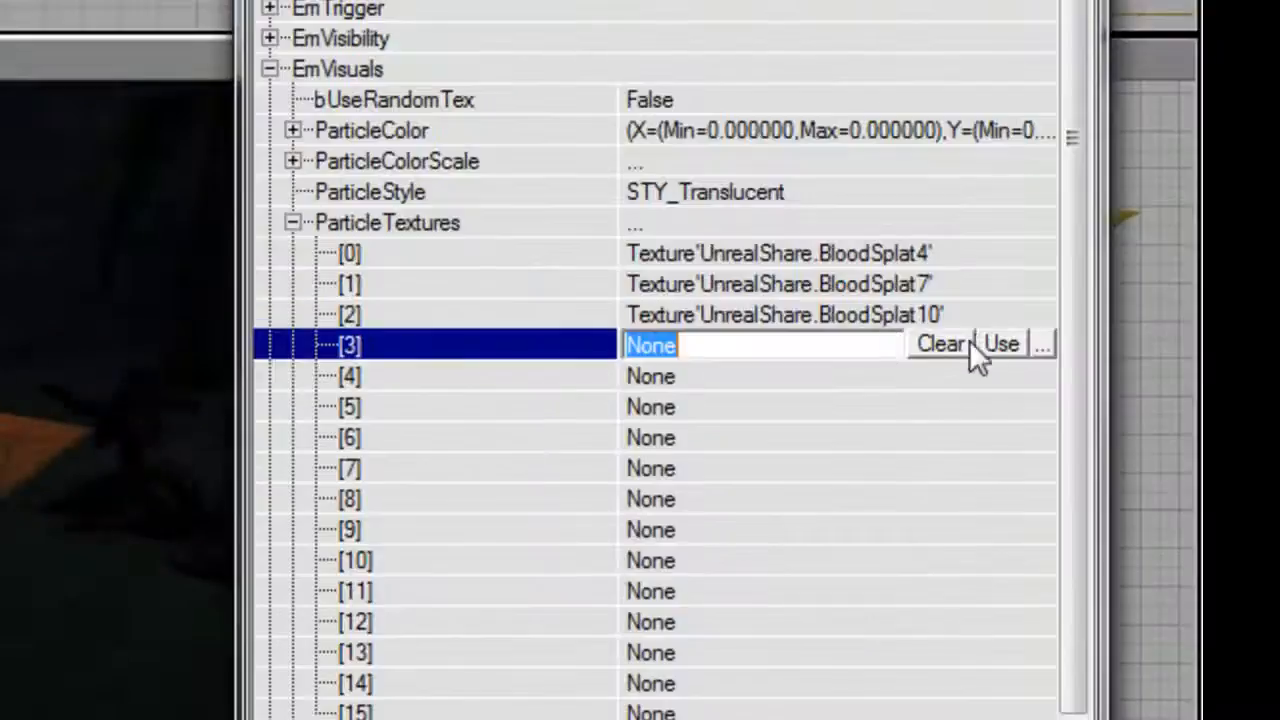
Assign BloodSplat2 to ParticleTextures slot 3 and another blood splat texture to slot 4.
click(1001, 344)
click(380, 518)
click(988, 377)
click(1036, 386)
Set the emitter's ParticleStyle to STY_Modulated and bUseRandomTex to True under EmVisuals.
click(997, 203)
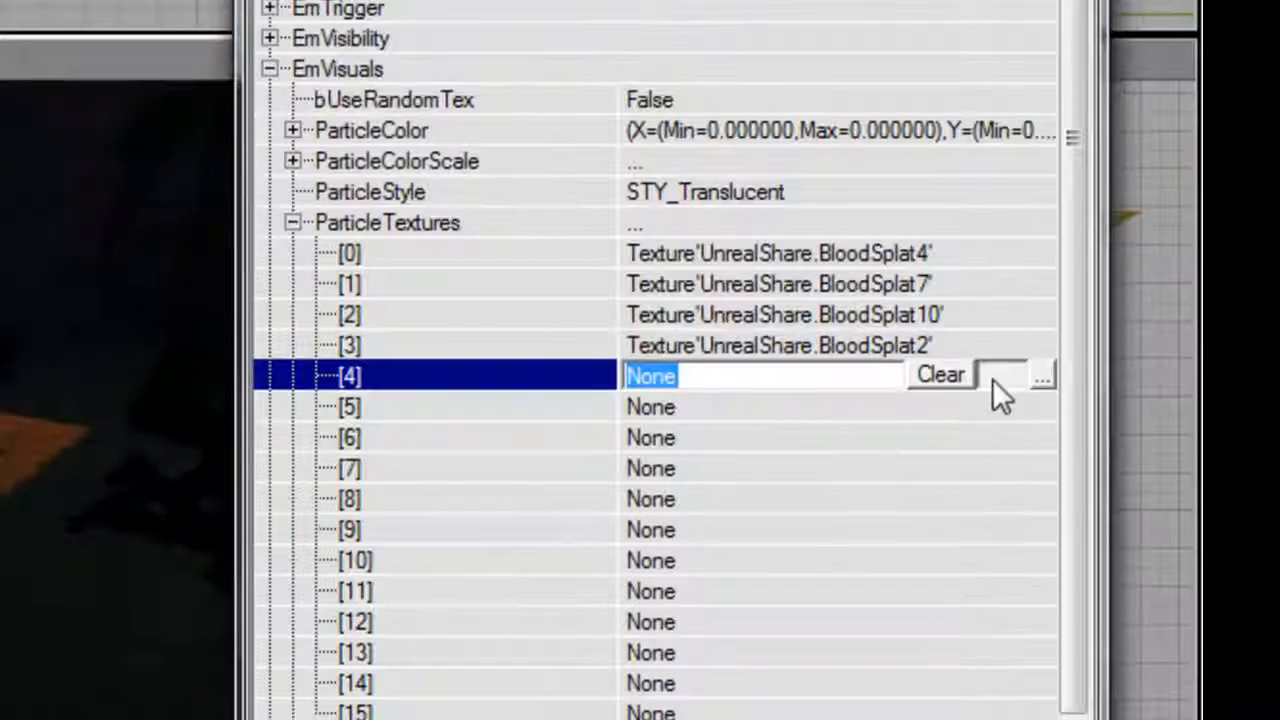
click(1078, 201)
click(866, 320)
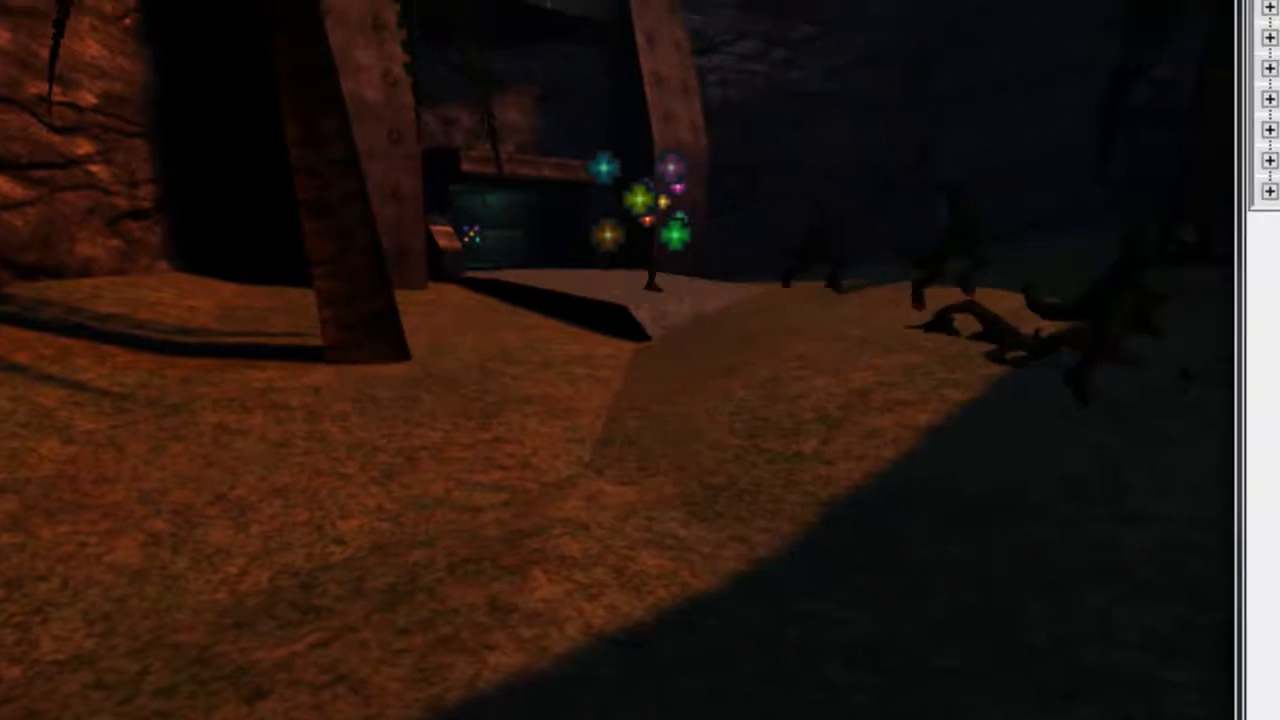
click(532, 137)
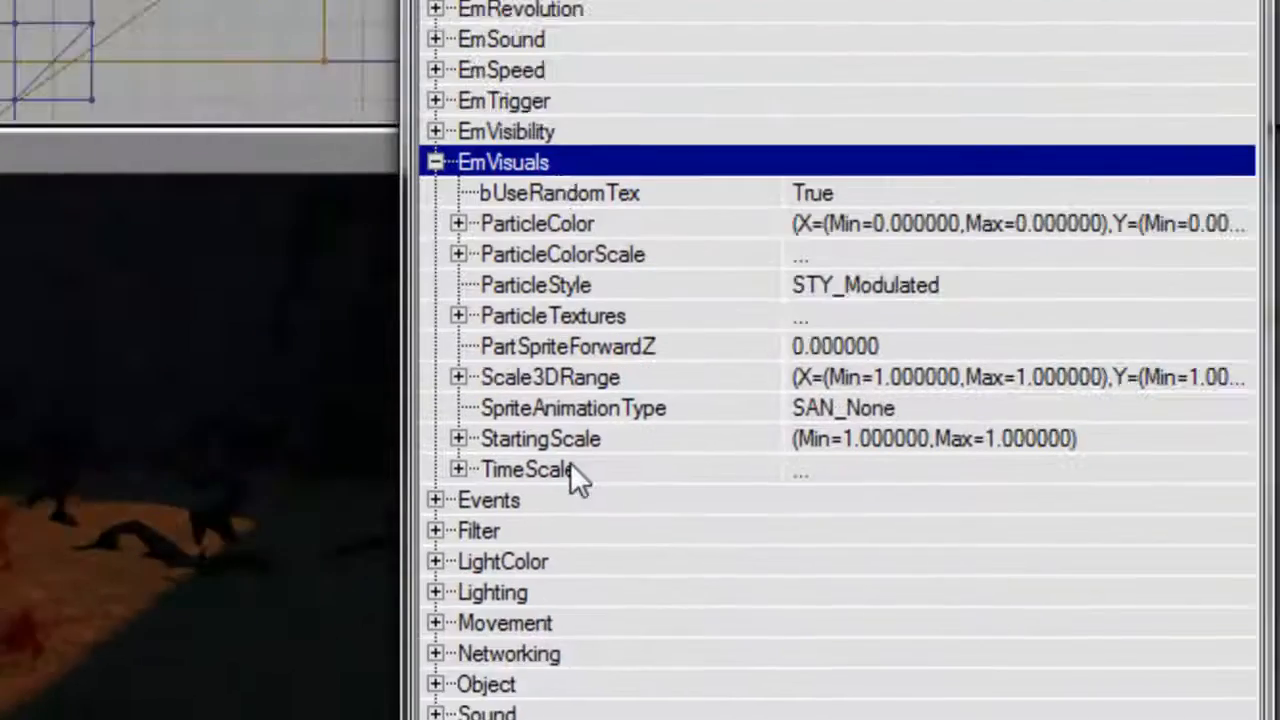
Set the StartingScale Max and Min to 0.5 under EmVisuals.
double_click(673, 415)
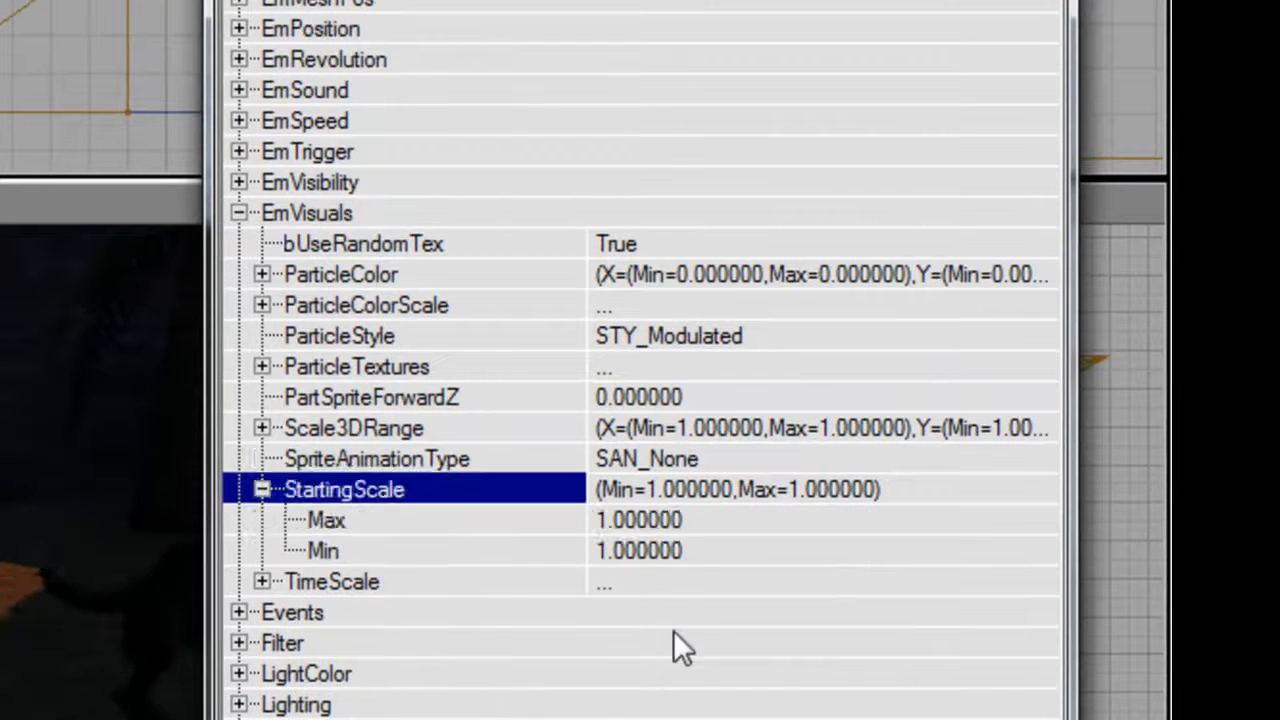
key(Down)
text(0.5)
key(Down)
text(0.5)
Set the DrawScaling of the first TimeScale entry [0] to 1.
key(Up)
key(Up)
key(Left)
key(Down)
key(Right)
key(Down)
key(Right)
key(Down)
text(1)
key(Return)
Set TimeScale entry [1] to Time 1 and DrawScaling 1.5.
key(Up)
key(Left)
key(Down)
key(Right)
key(Down)
key(Down)
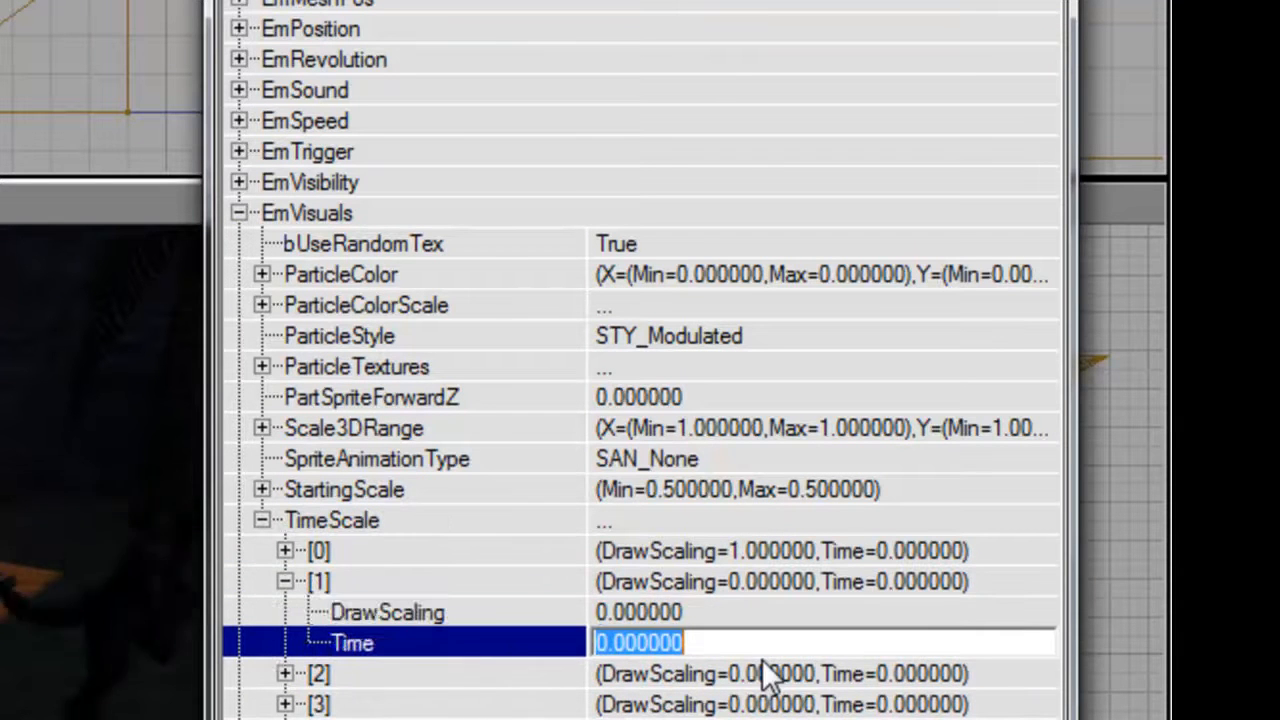
text(1)
key(Return)
key(Up)
text(1.5)
key(Return)
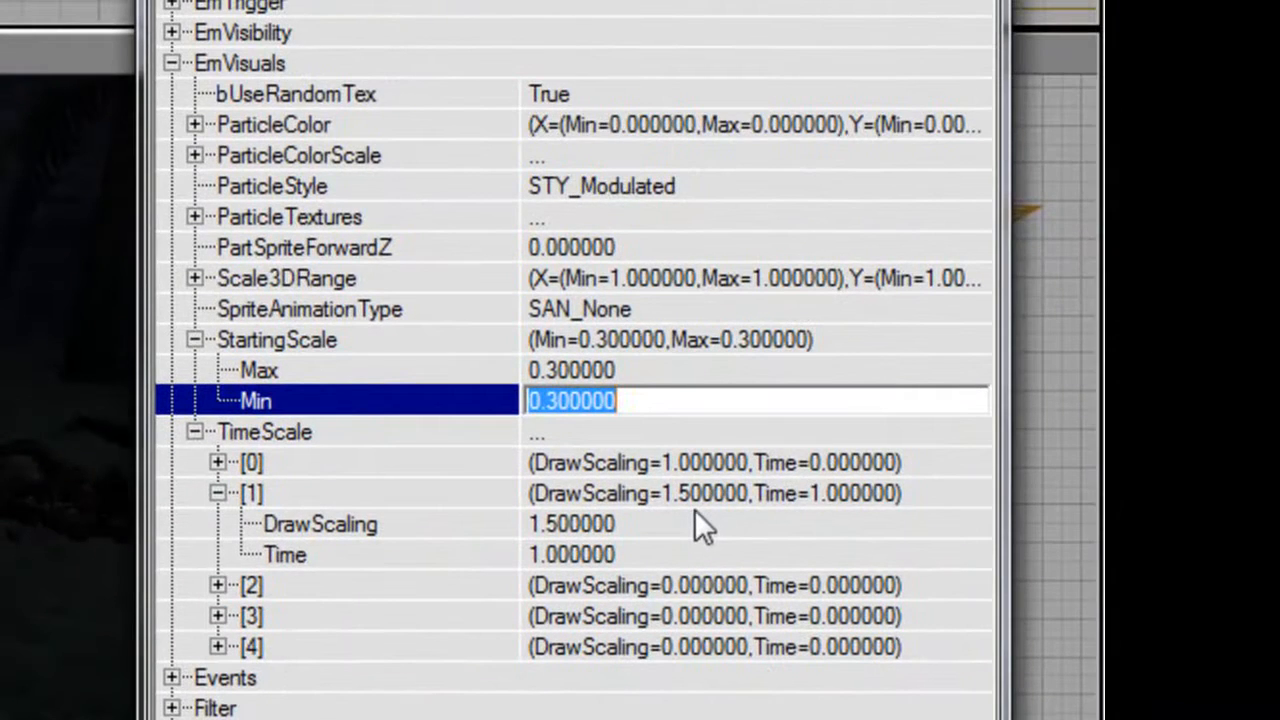
Set bRespawnParticles and bSpawnInitParticles to False, MaxParticles to 500 and ParticlesPerSec to 0 under EmGeneral.
click(316, 66)
scroll(449, 80, up, 4)
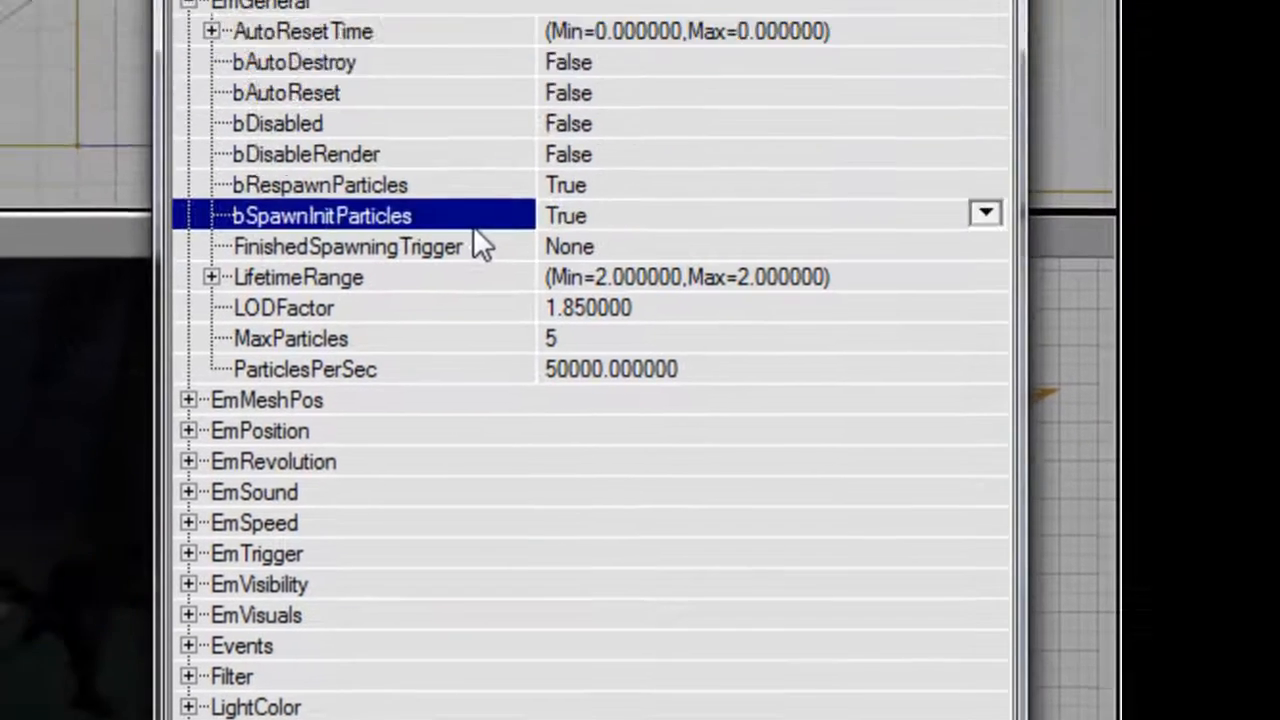
click(571, 157)
text(500)
key(Tab)
text(0)
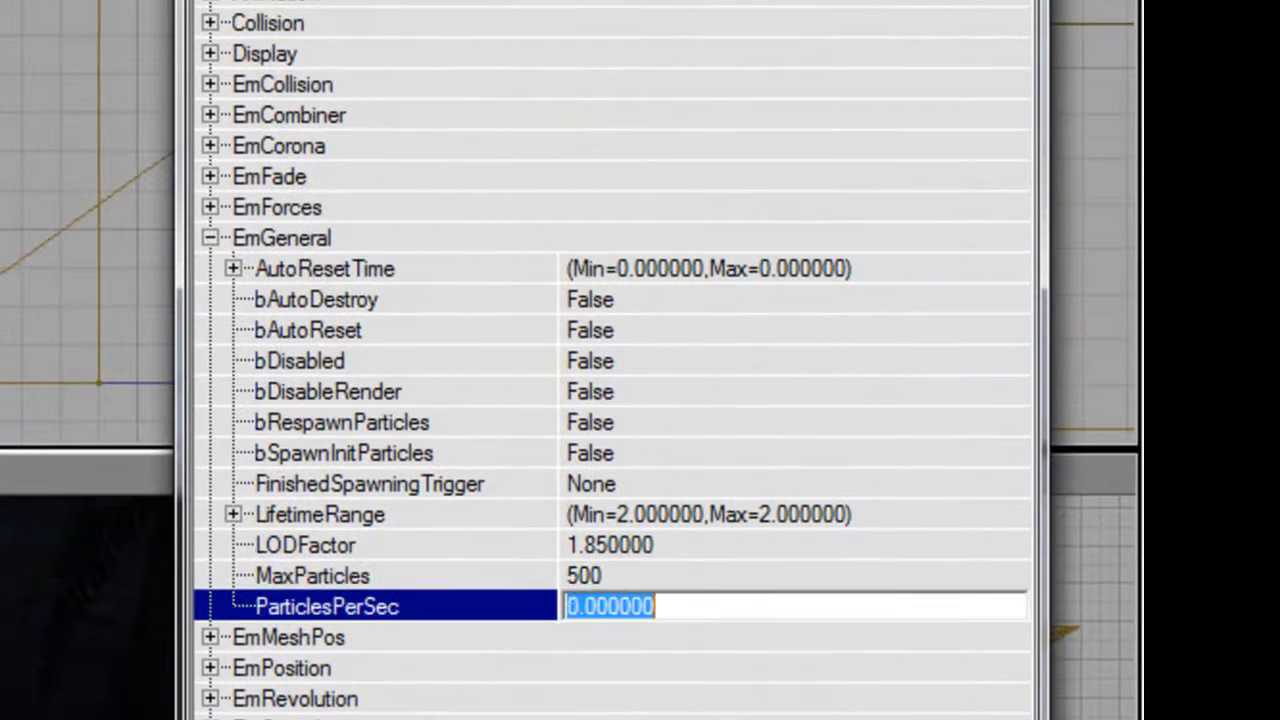
Change MaxParticles to 1 under EmGeneral after checking the EmMeshPos options.
click(325, 238)
click(390, 268)
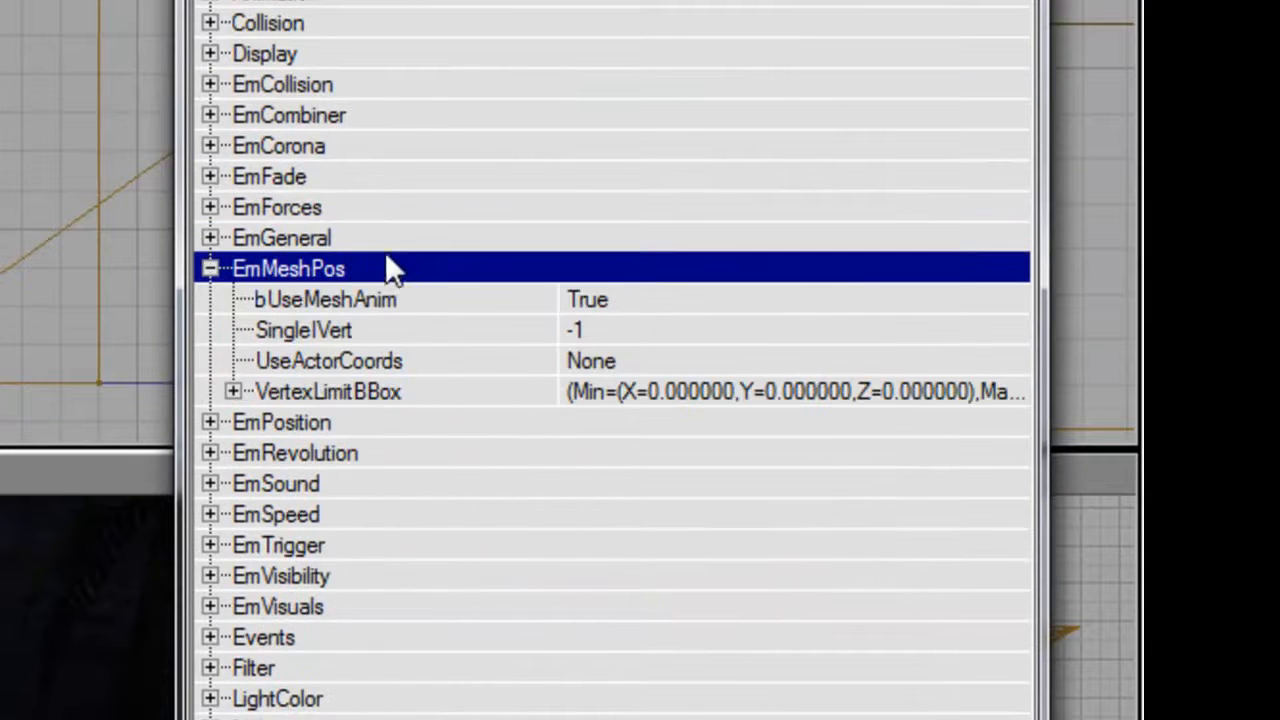
click(398, 268)
click(330, 238)
click(700, 577)
text(1)
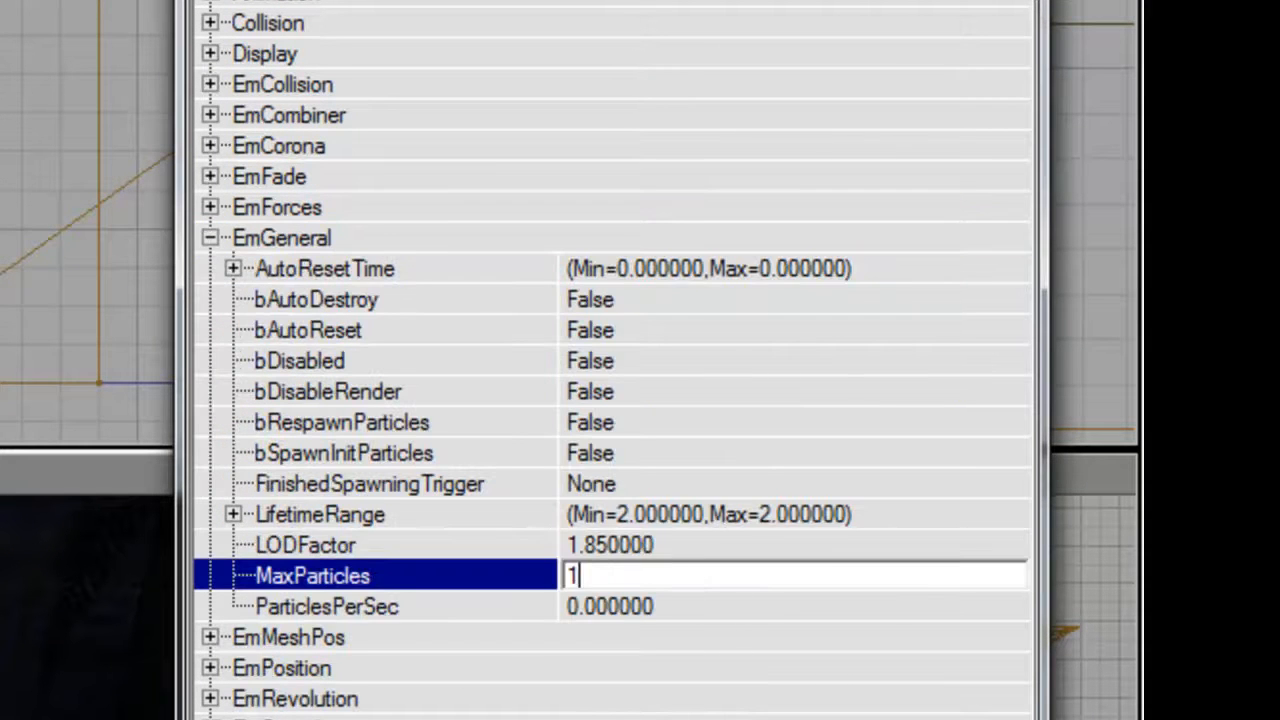
click(333, 238)
Check the blood emitter's EmCombiner tags and its Tag under Events.
click(344, 117)
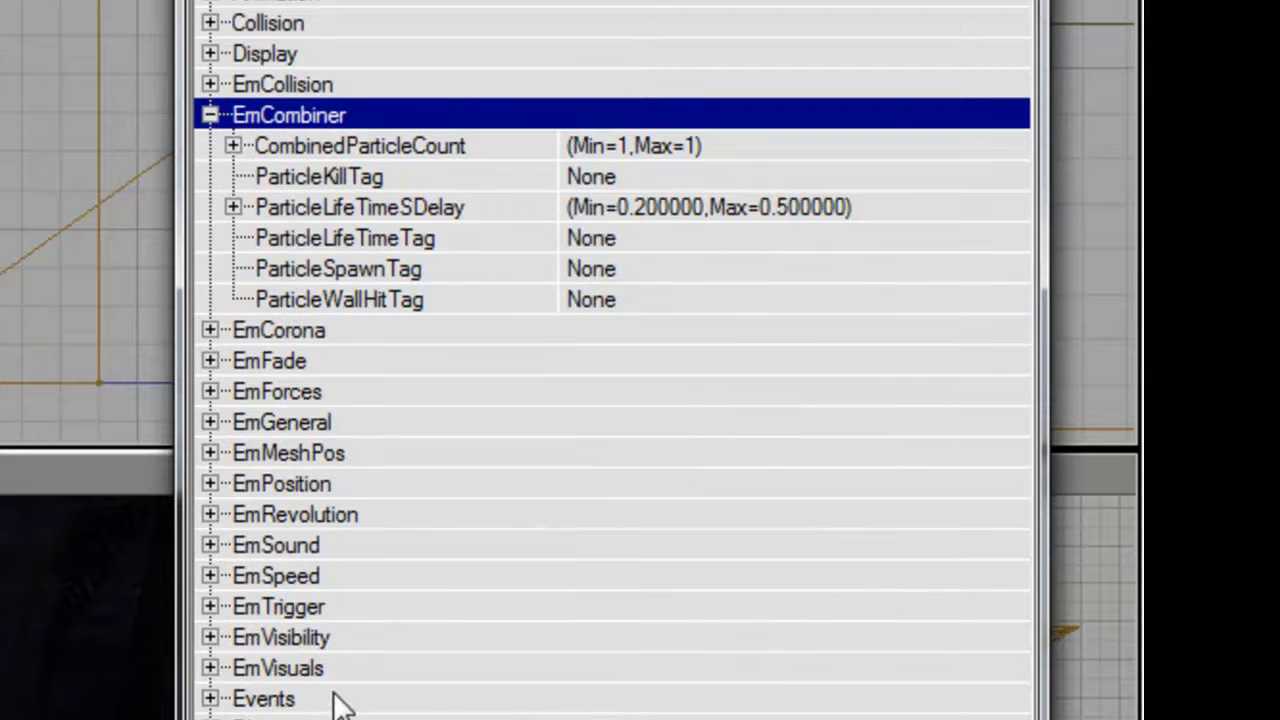
click(338, 700)
click(700, 578)
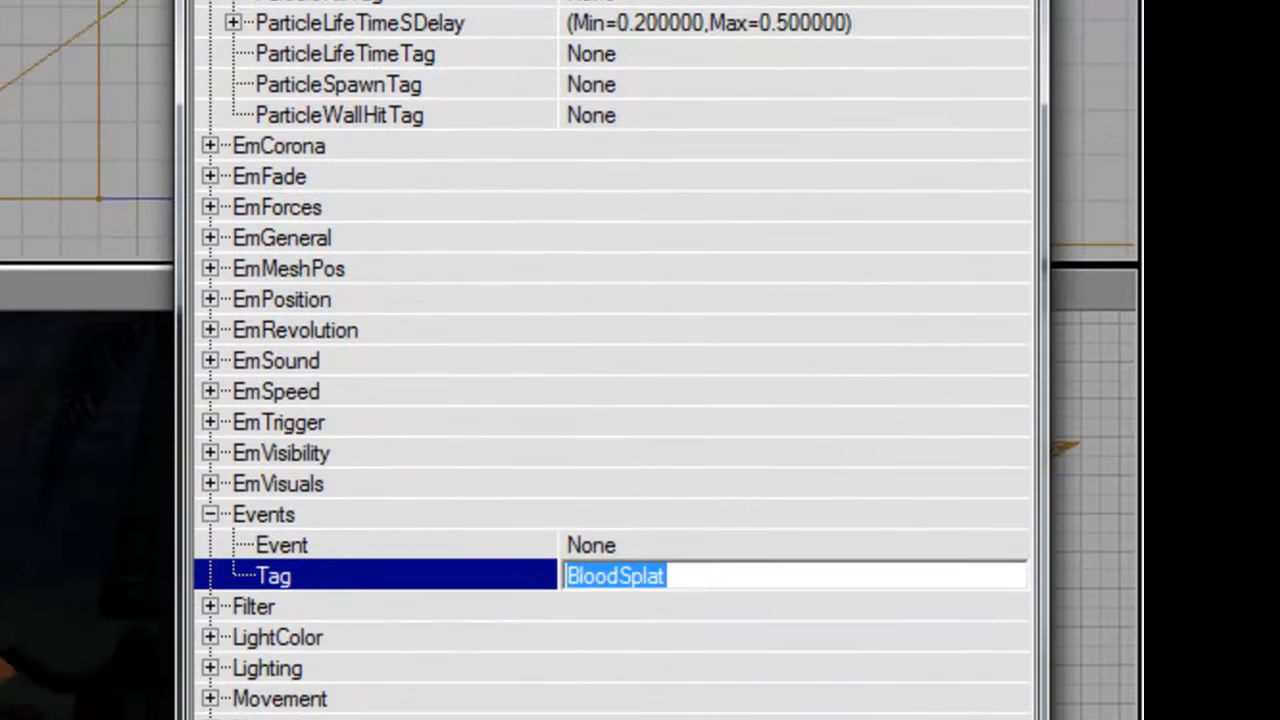
key(Return)
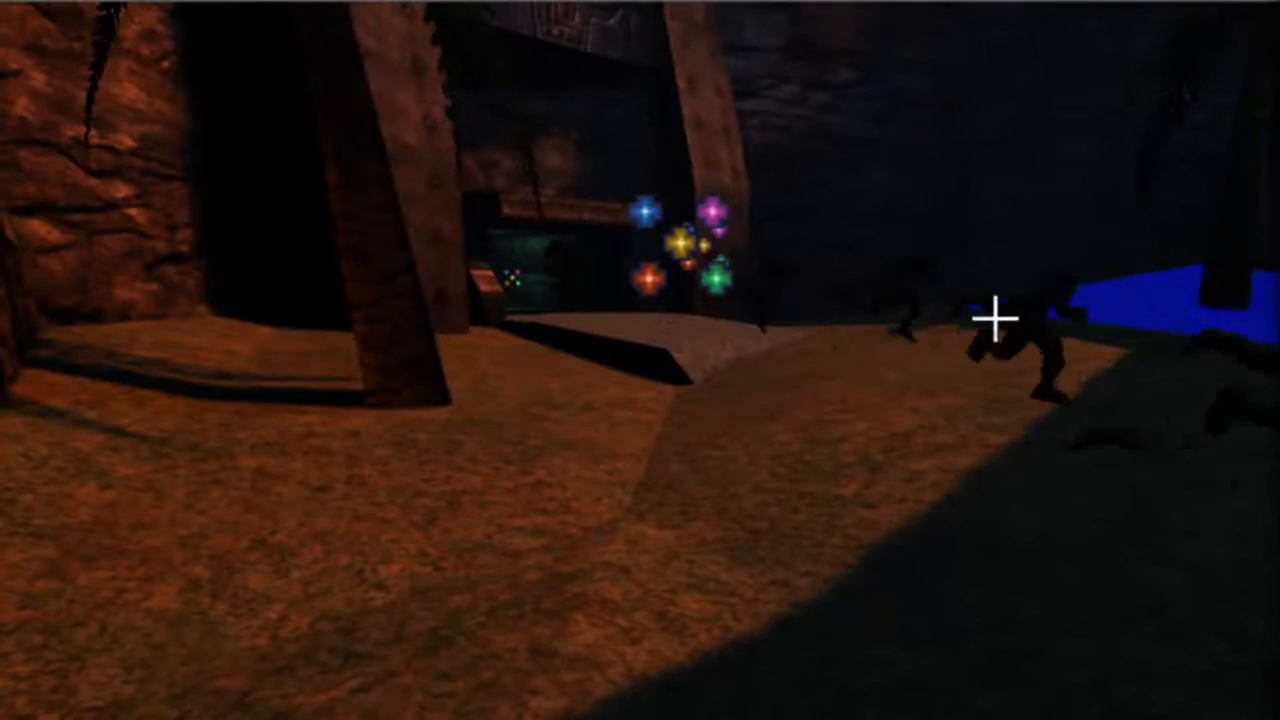
Copy the running Skaarj emitter's ParticleKillTag BodiesA and paste it into the blood emitter's Tag under Events.
drag(1052, 325, 1016, 403)
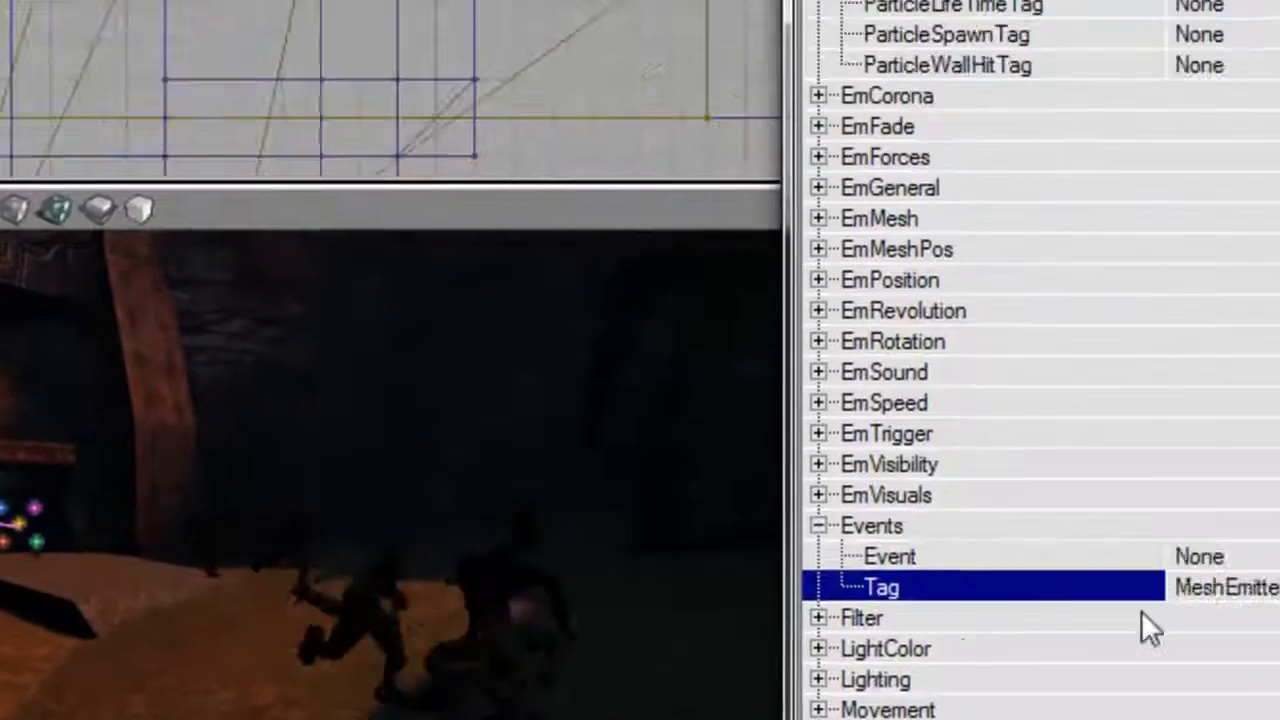
scroll(1141, 610, up, 3)
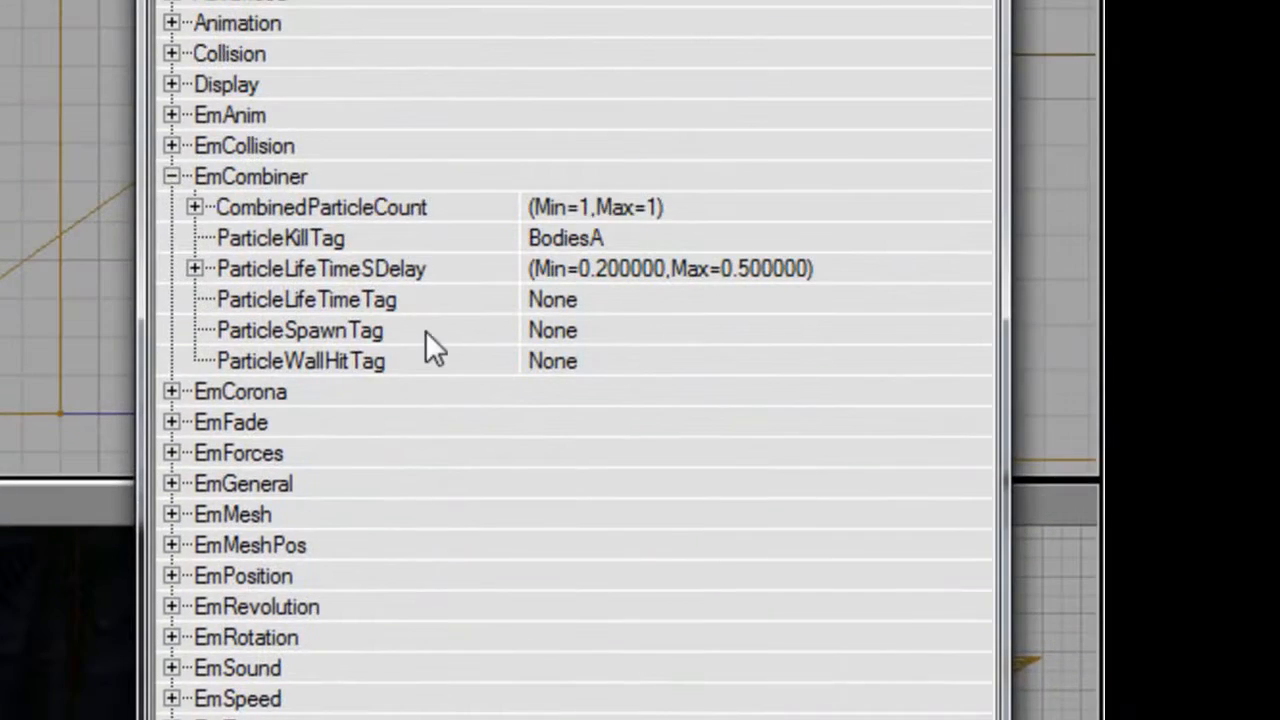
click(383, 240)
key(Tab)
key(ctrl+c)
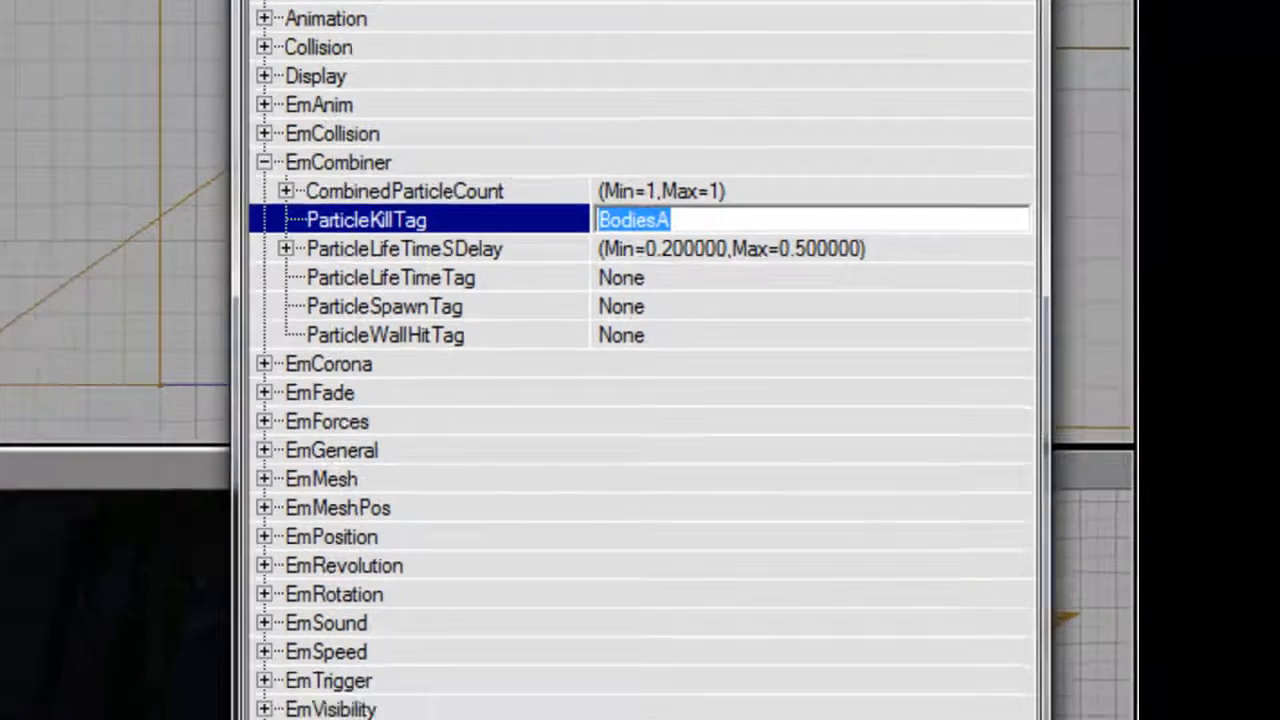
click(705, 223)
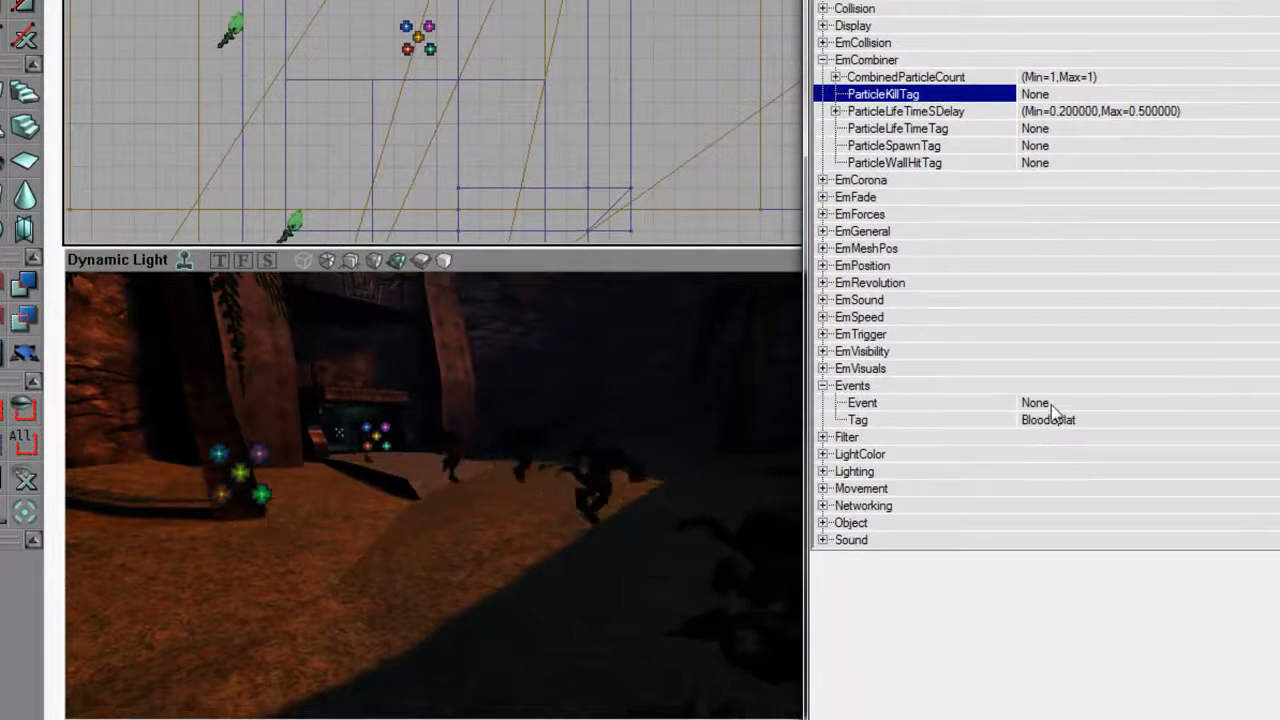
click(1051, 412)
key(ctrl+v)
key(Return)
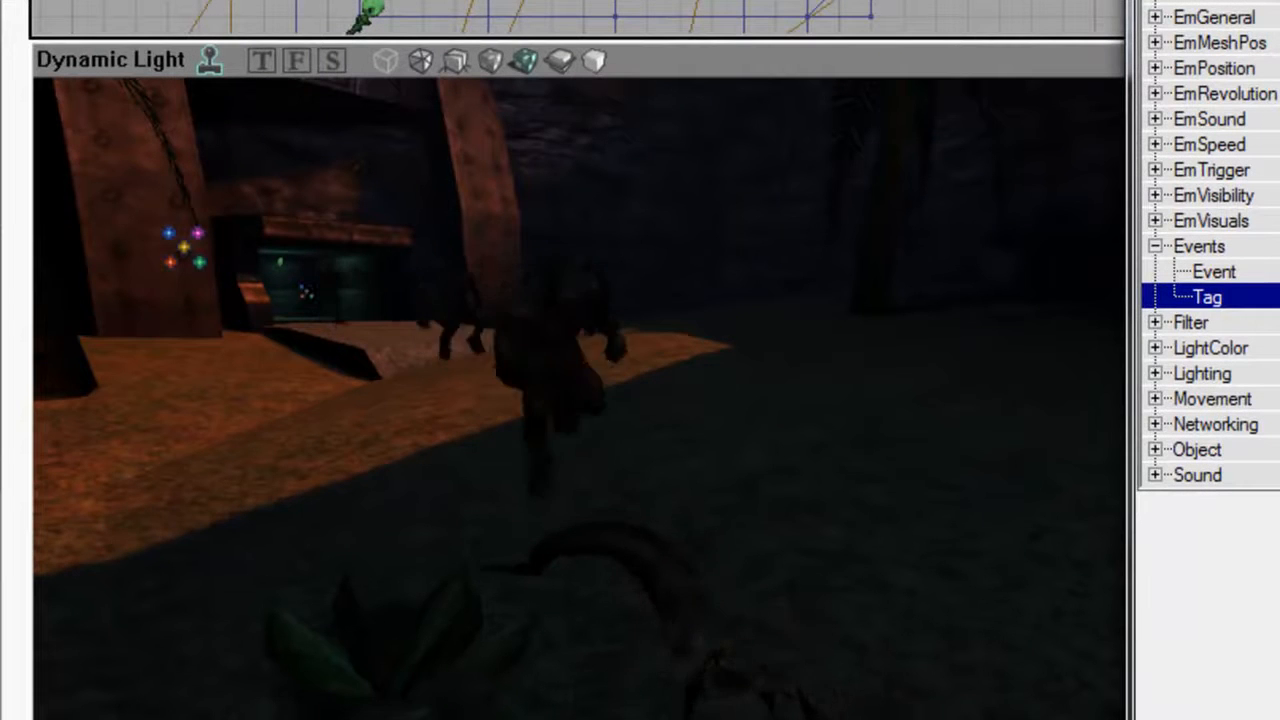
Inspect the running and dying particles, and set both limits of the emitter's range value to 5.
drag(300, 381, 284, 386)
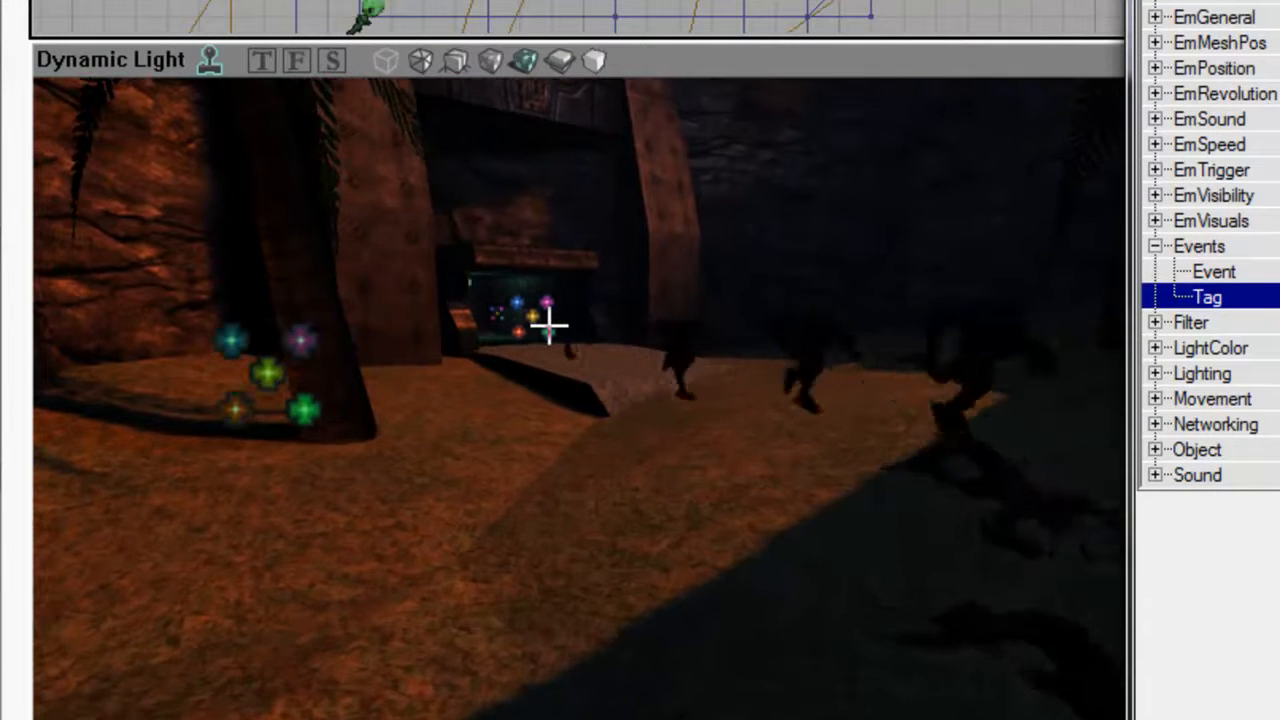
drag(620, 374, 675, 386)
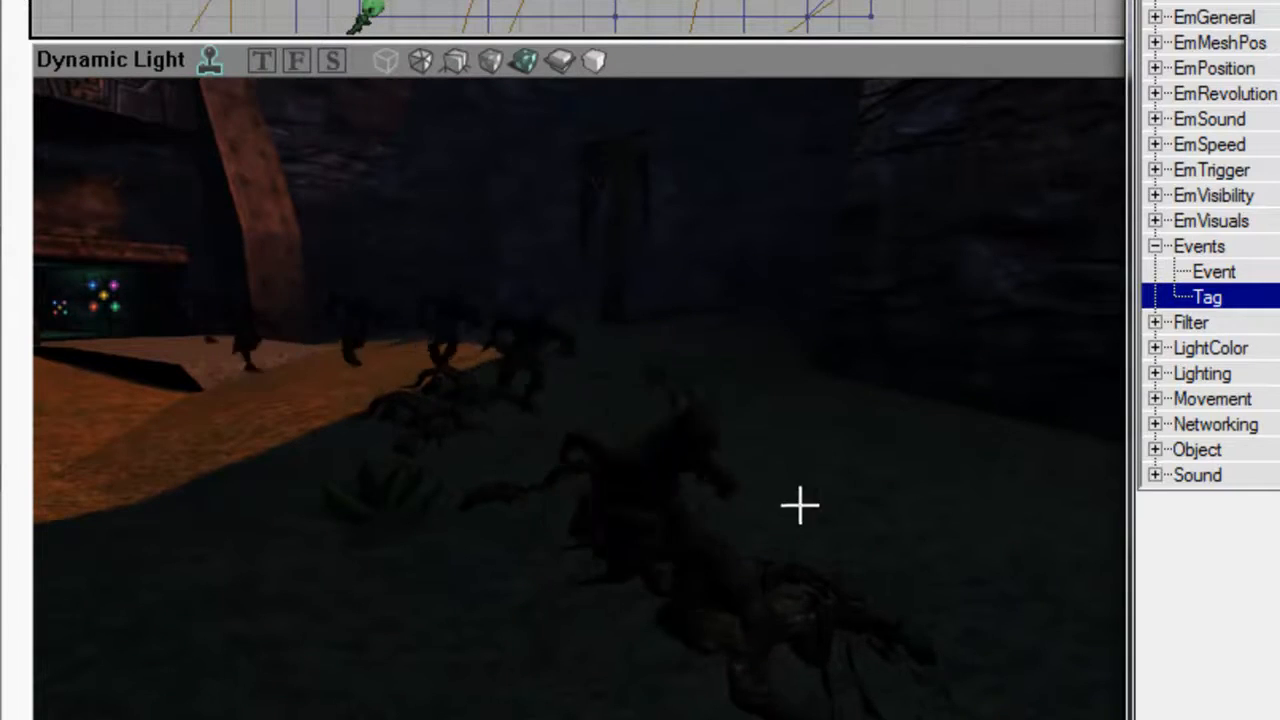
drag(843, 526, 860, 534)
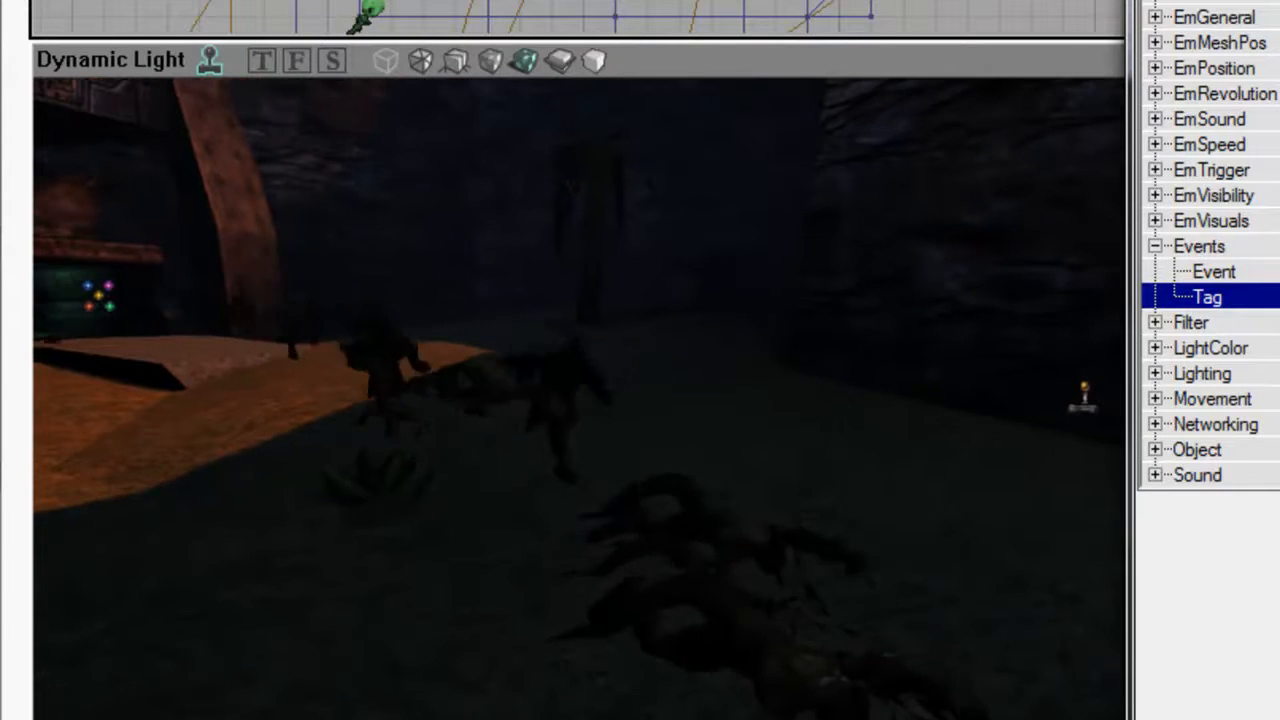
drag(711, 259, 745, 265)
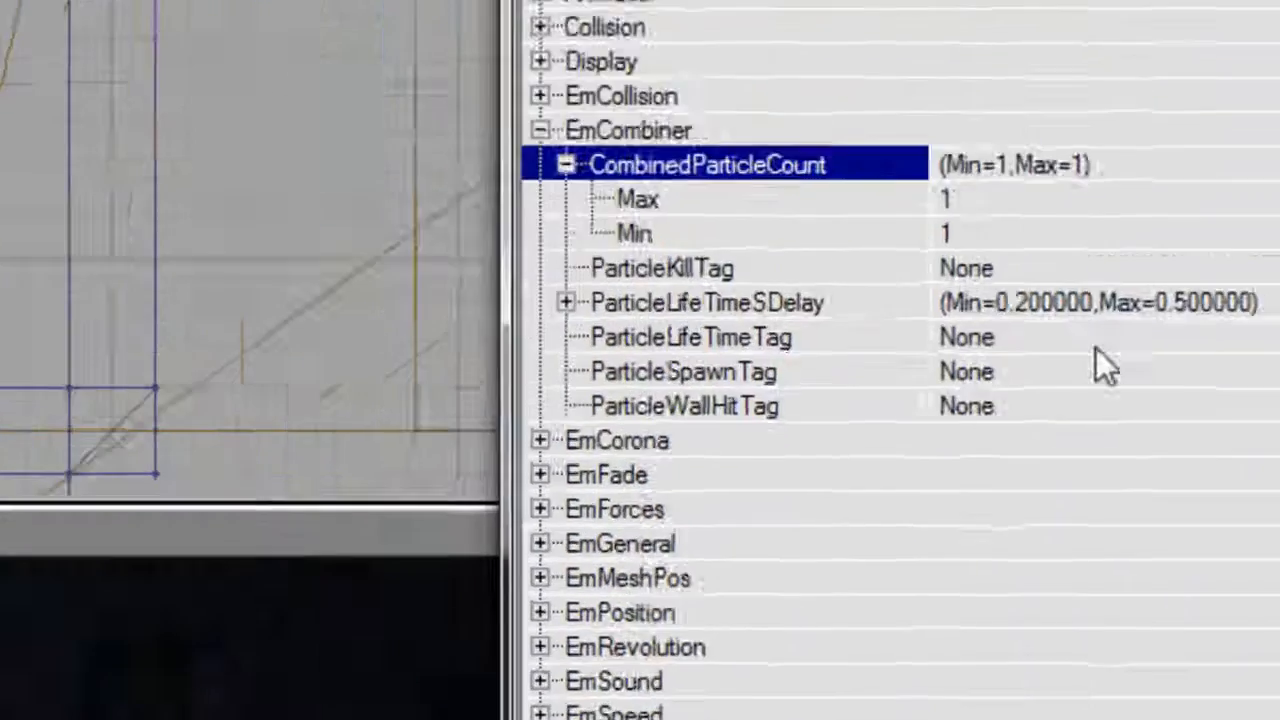
click(950, 197)
text(5)
key(Tab)
text(5)
key(Return)
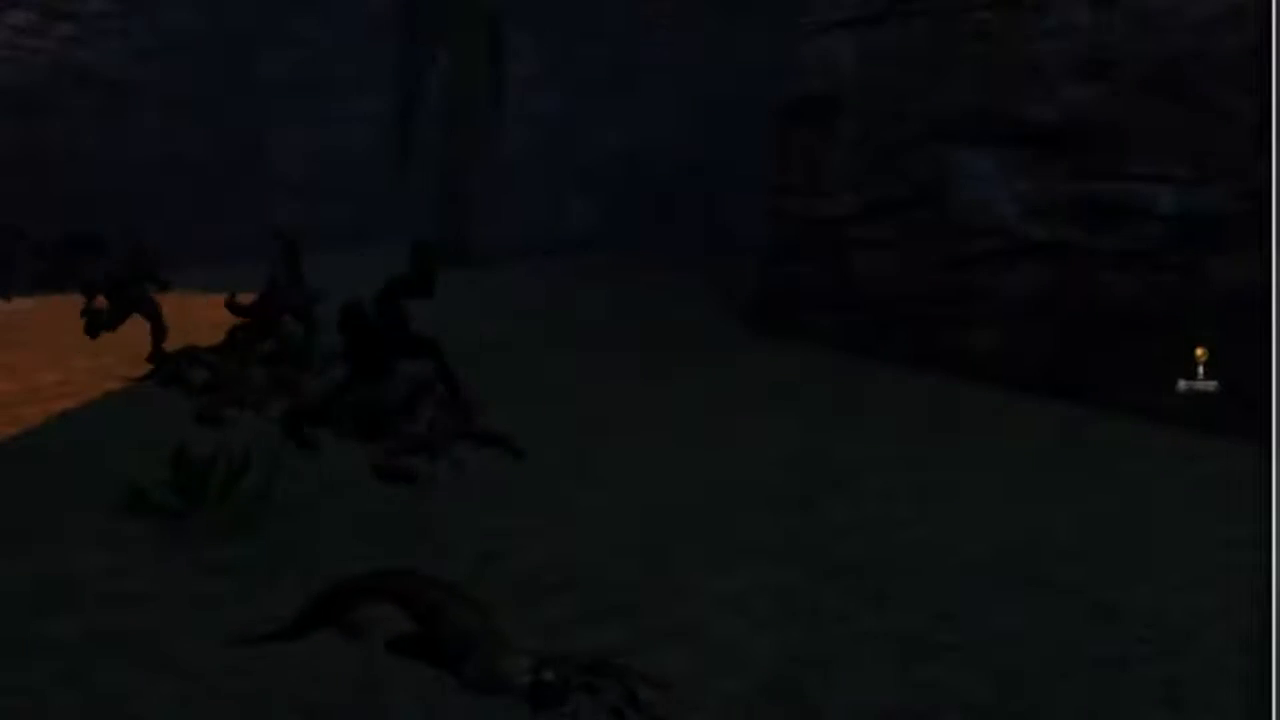
Set the BoxVelocity Z Max and Min to 128 under EmSpeed.
double_click(500, 120)
double_click(422, 243)
key(Down)
key(Down)
key(Down)
key(Right)
key(Down)
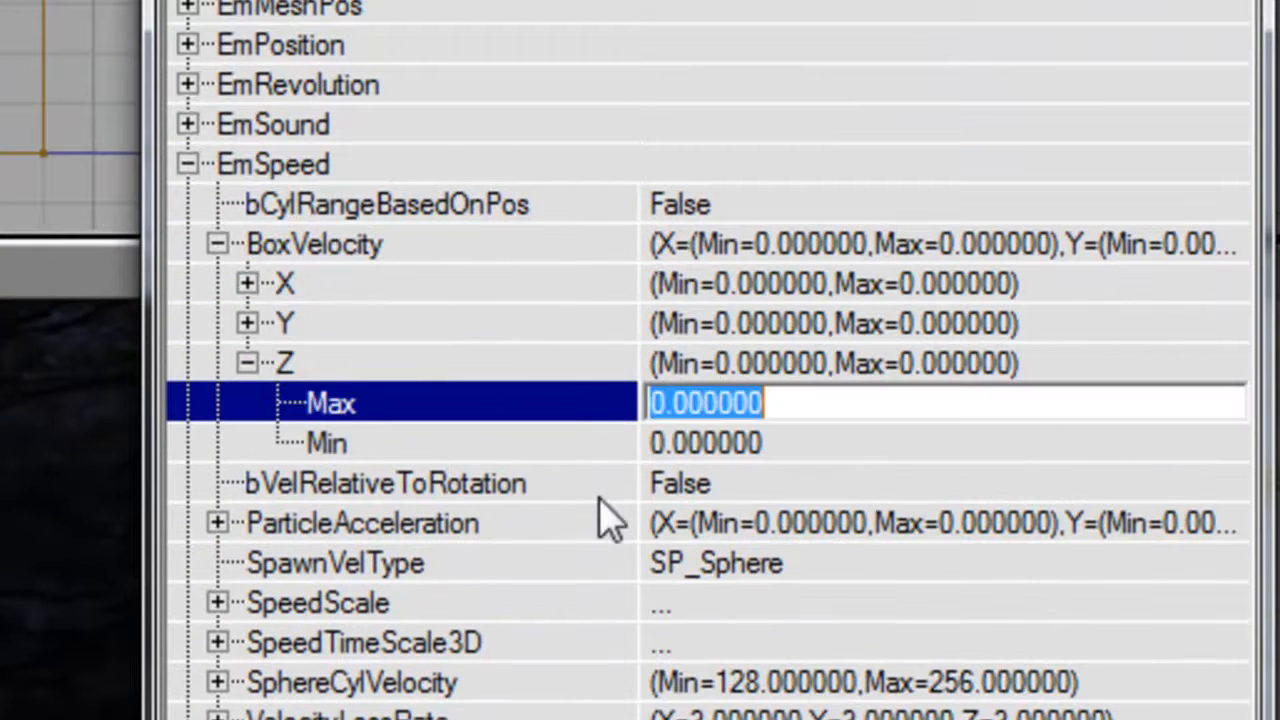
text(128)
key(Down)
text(128)
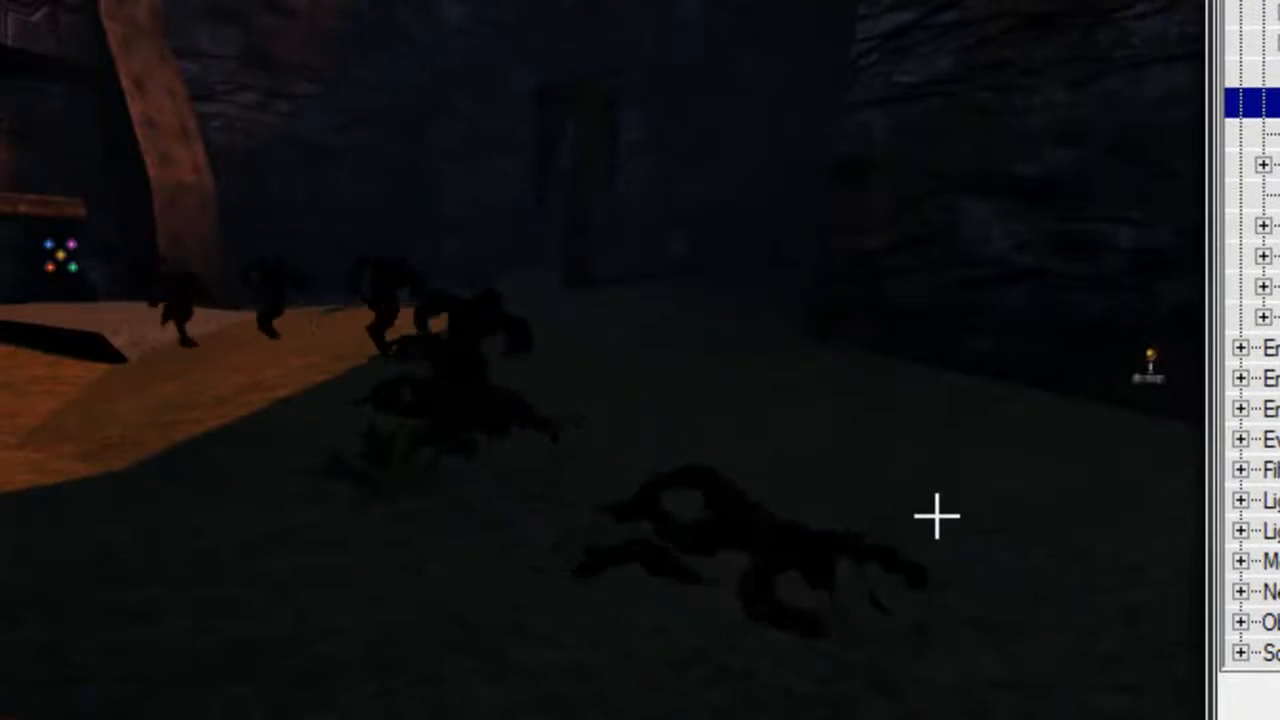
Set the emitter's SpawnVelType to SP_BoxSphere under EmSpeed.
click(941, 305)
click(941, 304)
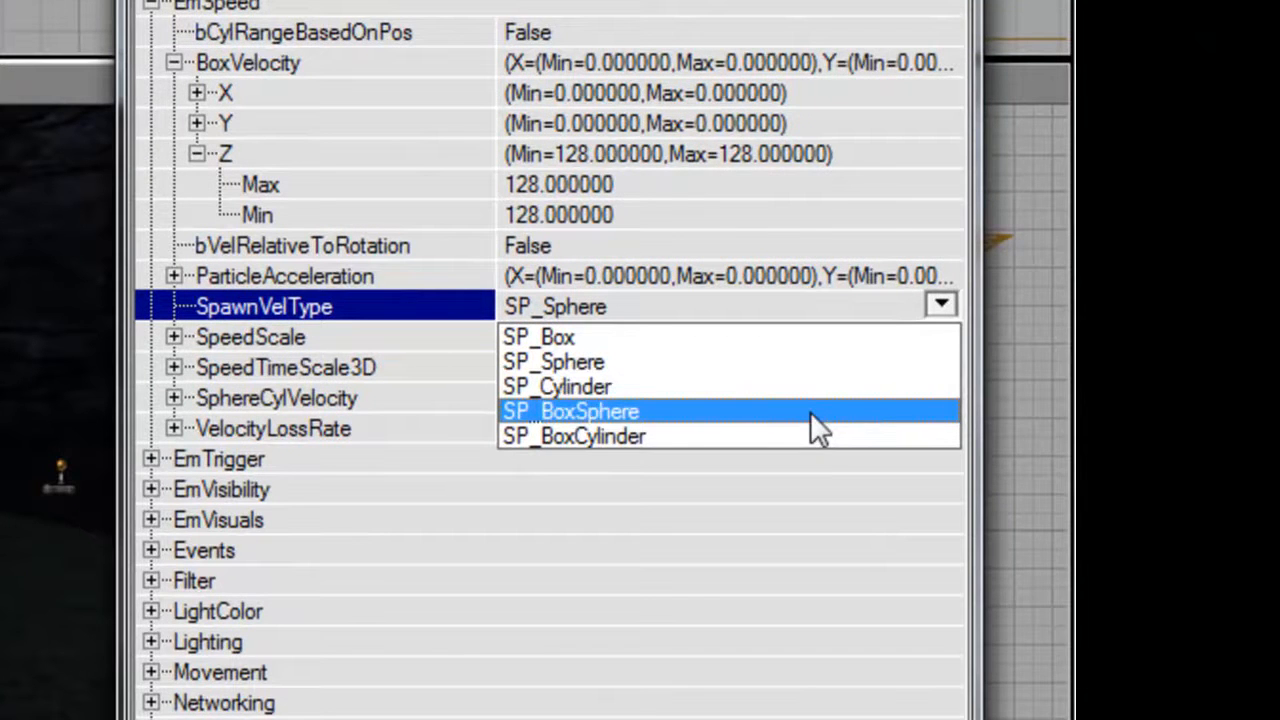
click(812, 413)
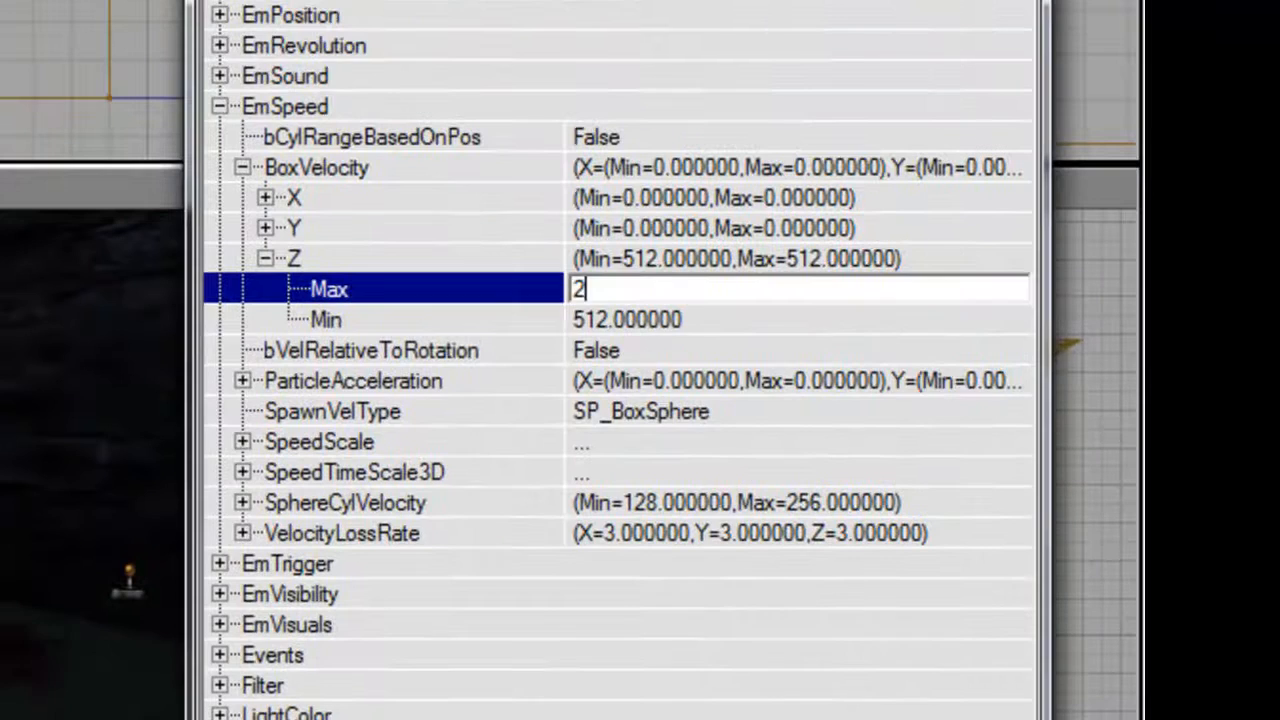
Set the BoxVelocity Z Max and Min to 256 and inspect the particles in the 3D view.
text(256)
click(638, 324)
text(2)
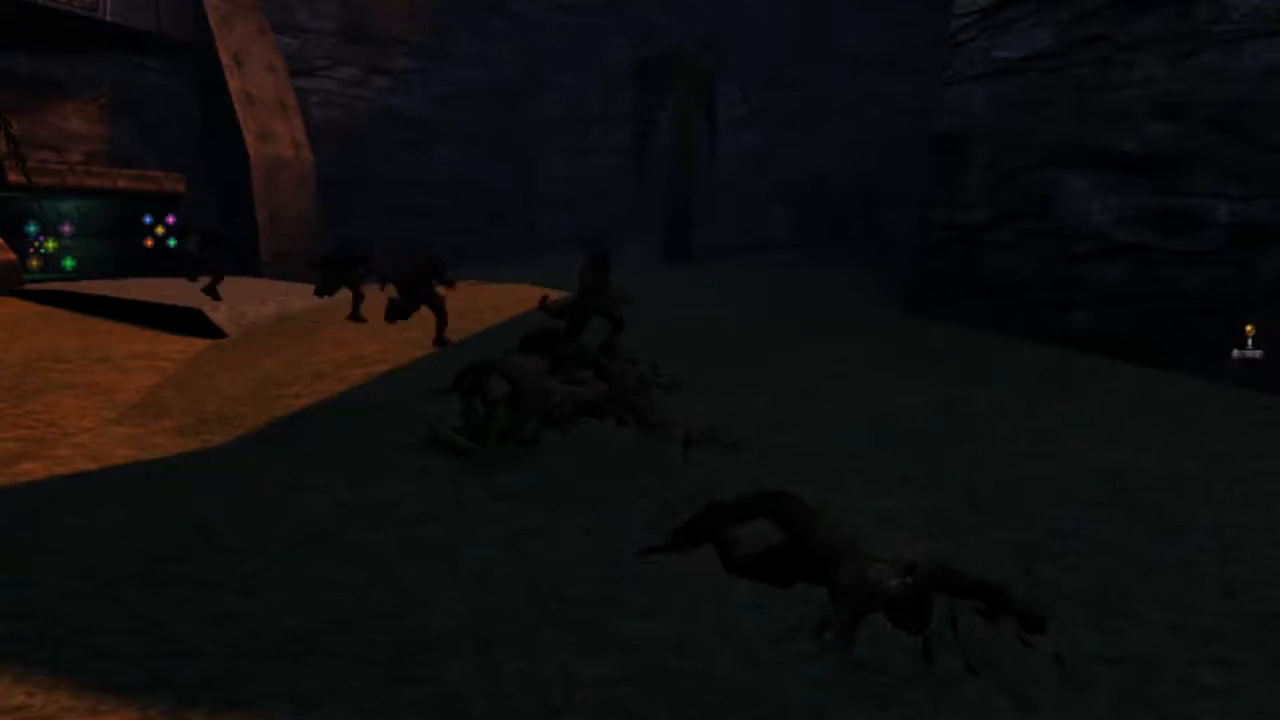
mouse_move(997, 425)
right_down()
mouse_move(930, 510)
mouse_move(997, 425)
right_up()
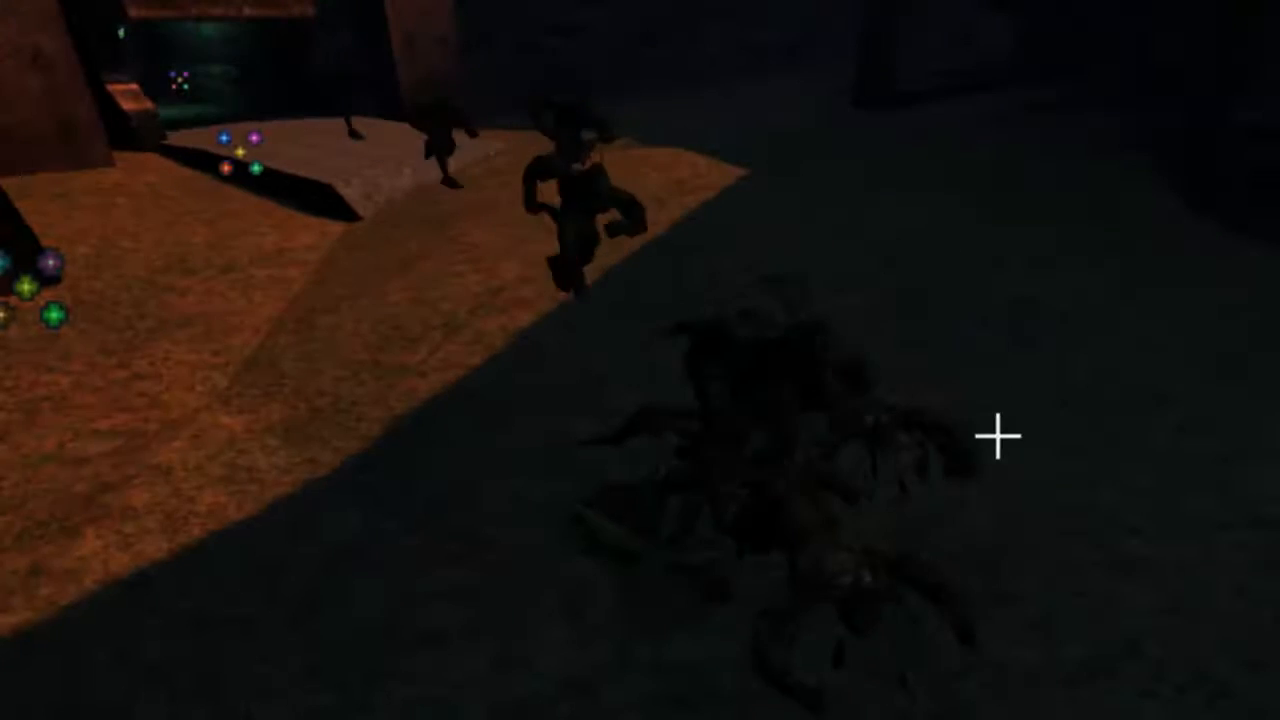
right_drag(963, 504, 923, 554)
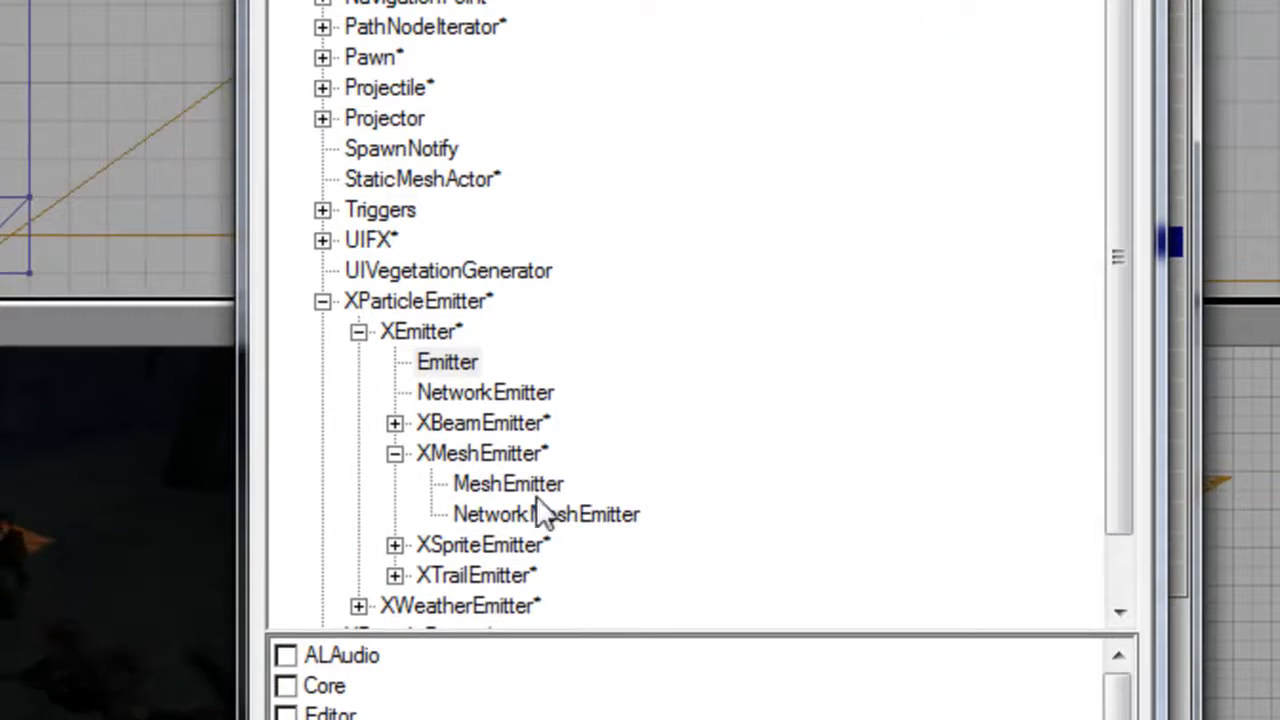
Place a new MeshEmitter in the map and set its ParticleMesh to Emitter.EmitSheetM under EmMesh.
right_click(485, 500)
click(40, 180)
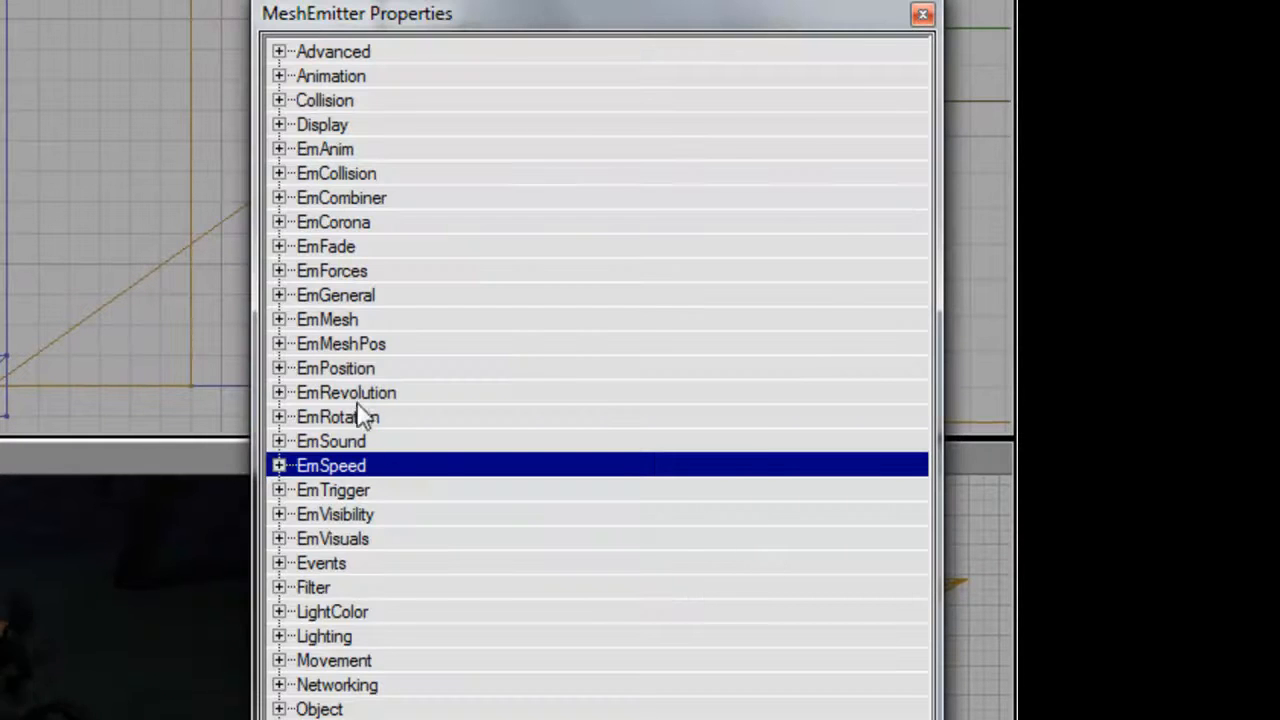
double_click(345, 321)
click(766, 441)
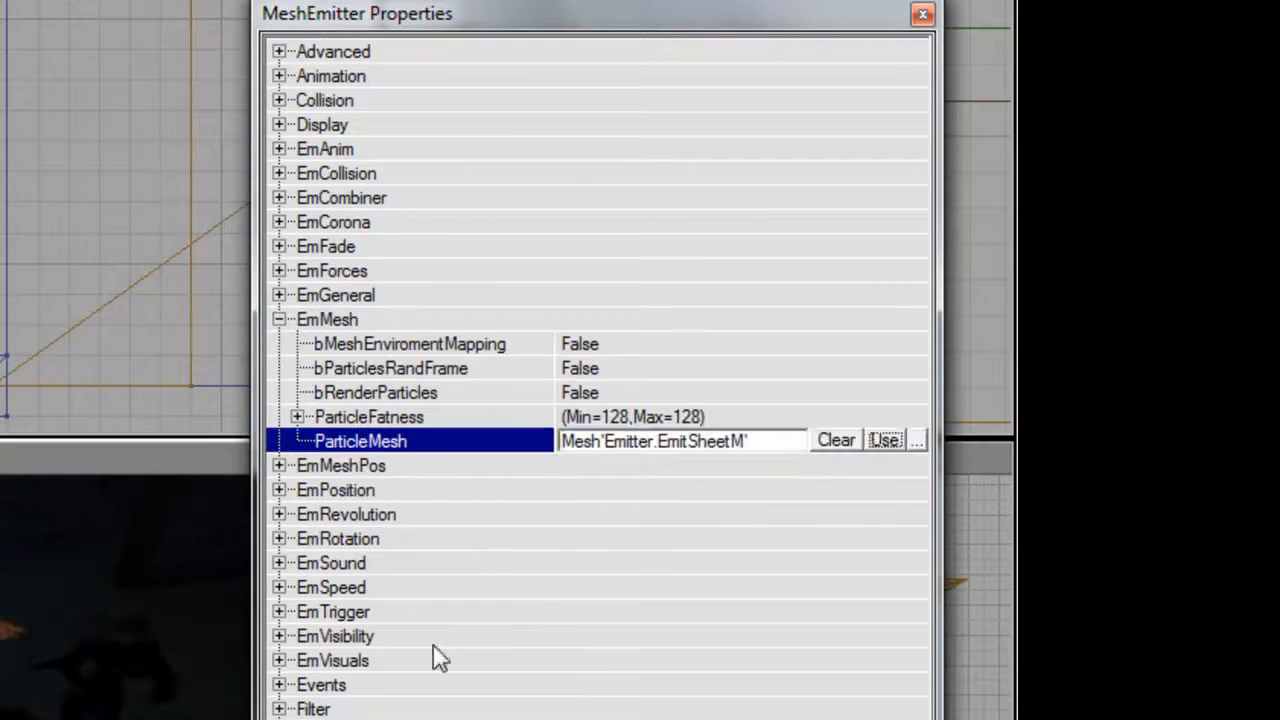
double_click(365, 321)
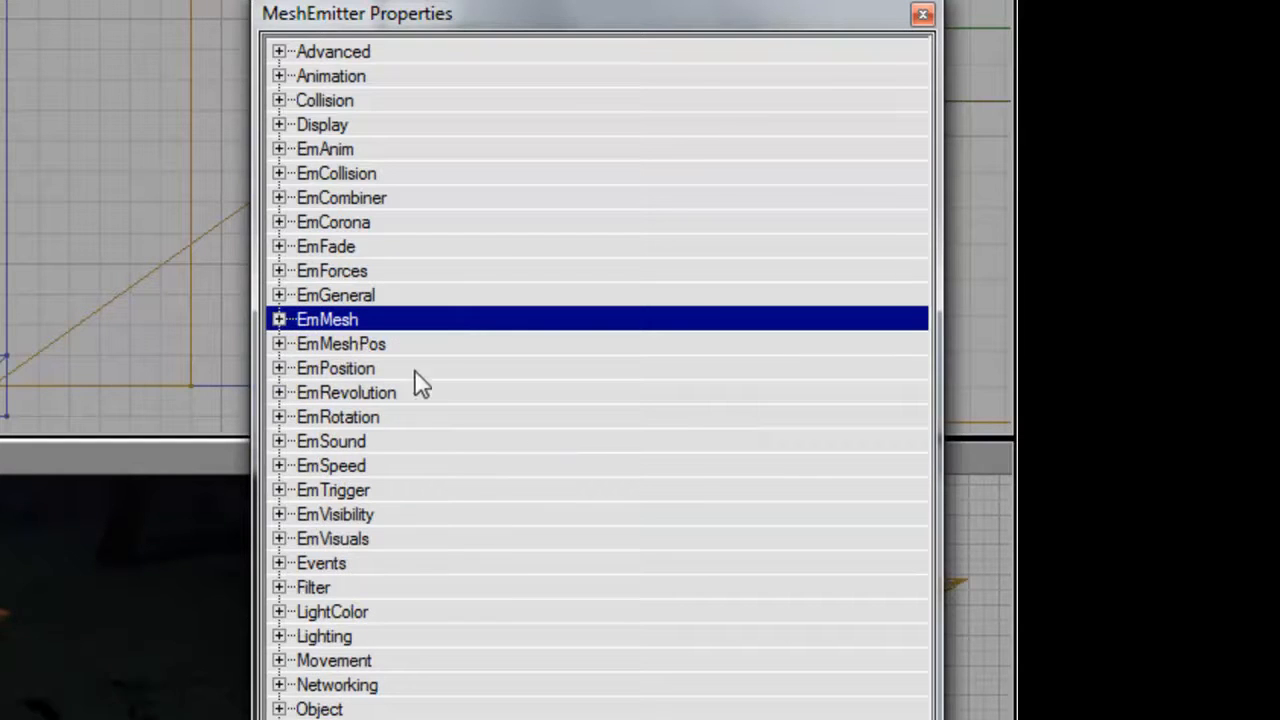
Try an InitialRot Y Max of 0.25 under EmRotation on the sheet emitter.
double_click(399, 422)
double_click(403, 466)
key(Down)
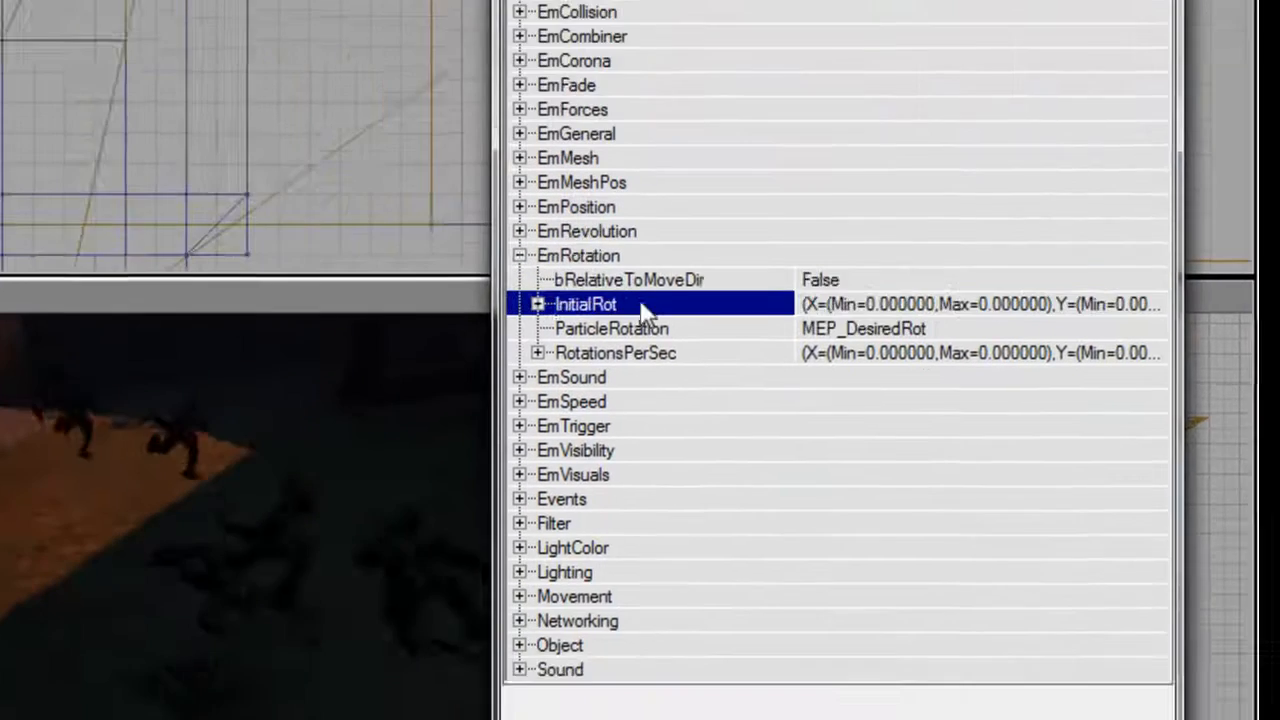
key(Down)
key(Right)
key(Down)
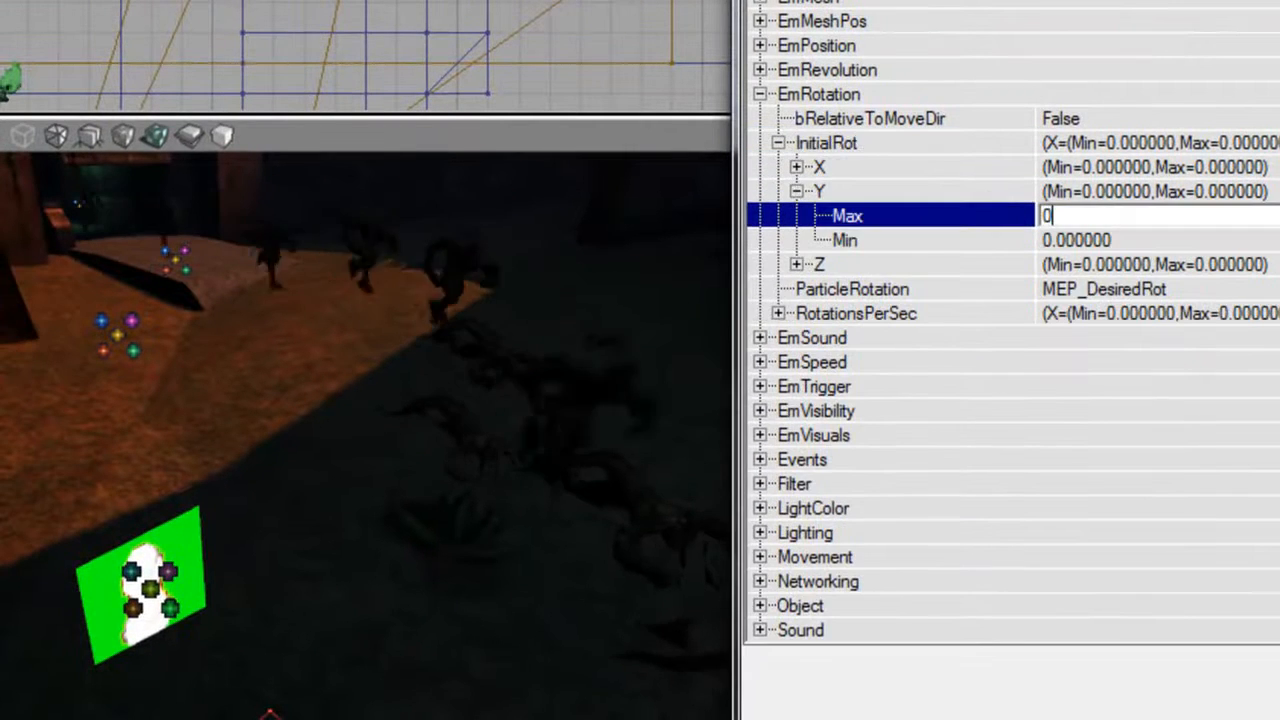
text(0.25)
key(Return)
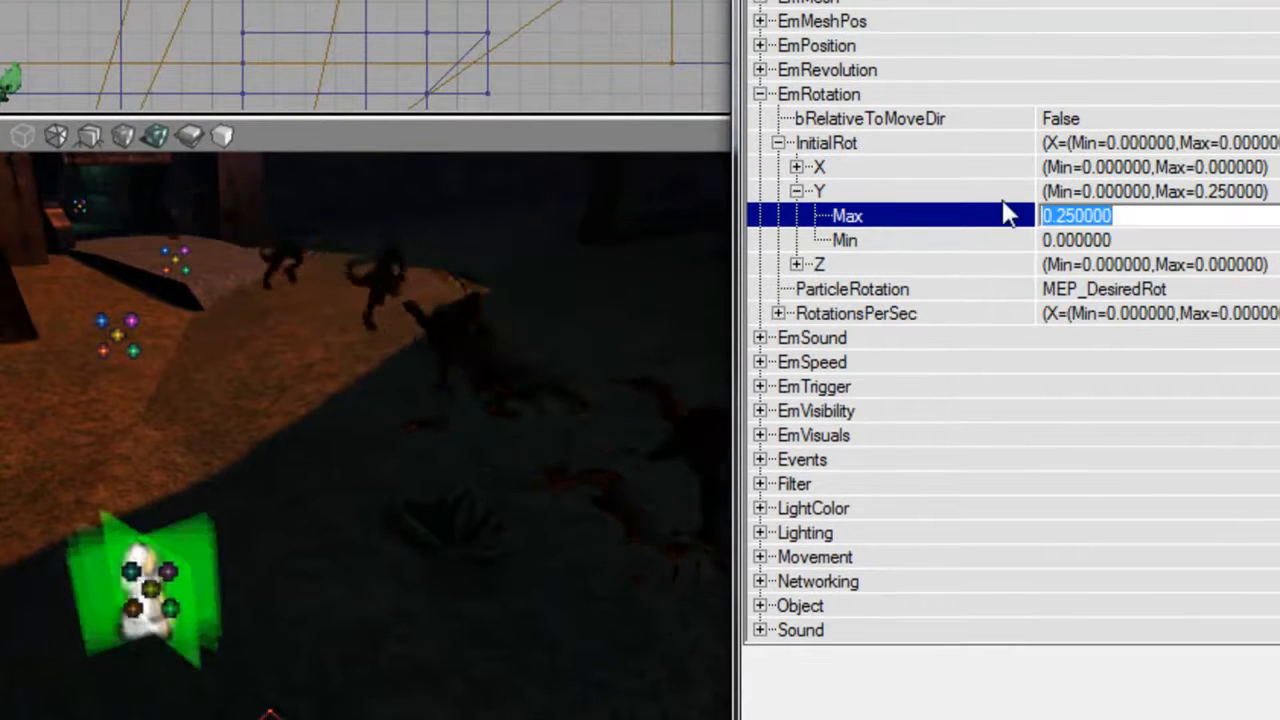
Return the InitialRot Y Max to 0 and set the InitialRot X Max and Min to 0.25.
key(Left)
key(Up)
key(Right)
key(Down)
text(0.25)
key(Return)
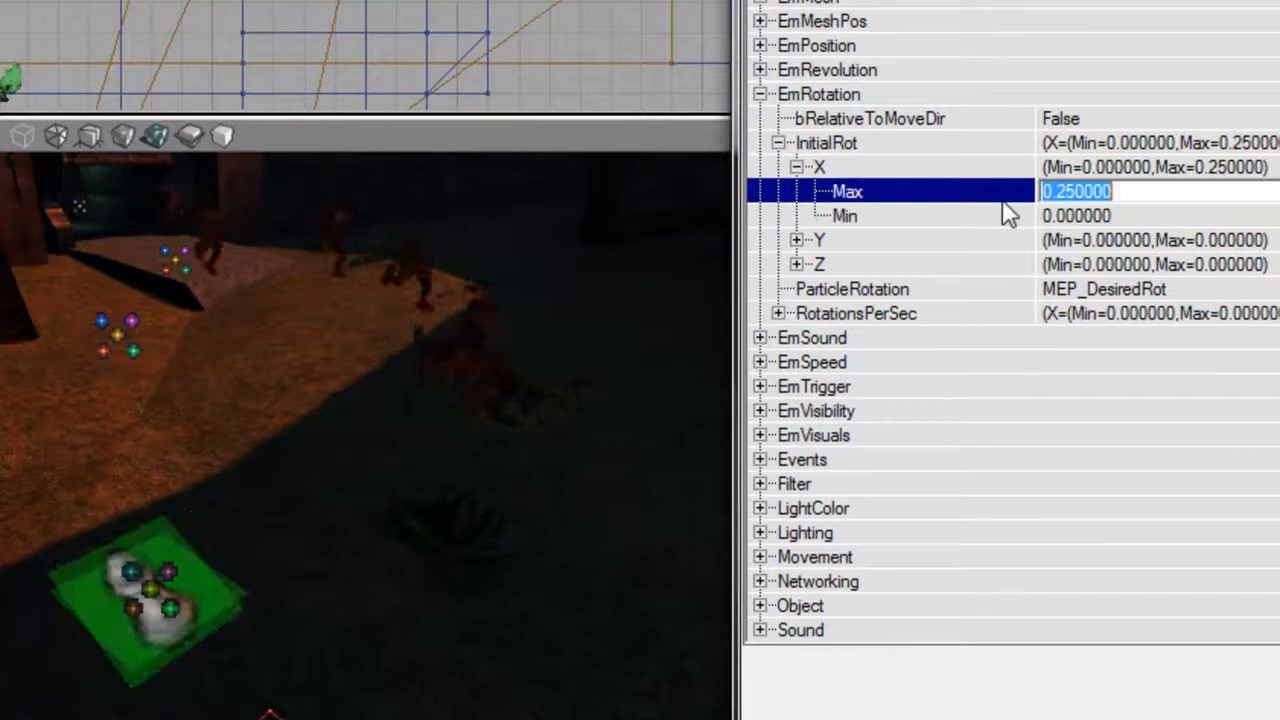
key(Down)
text(0.25)
key(Return)
key(Left)
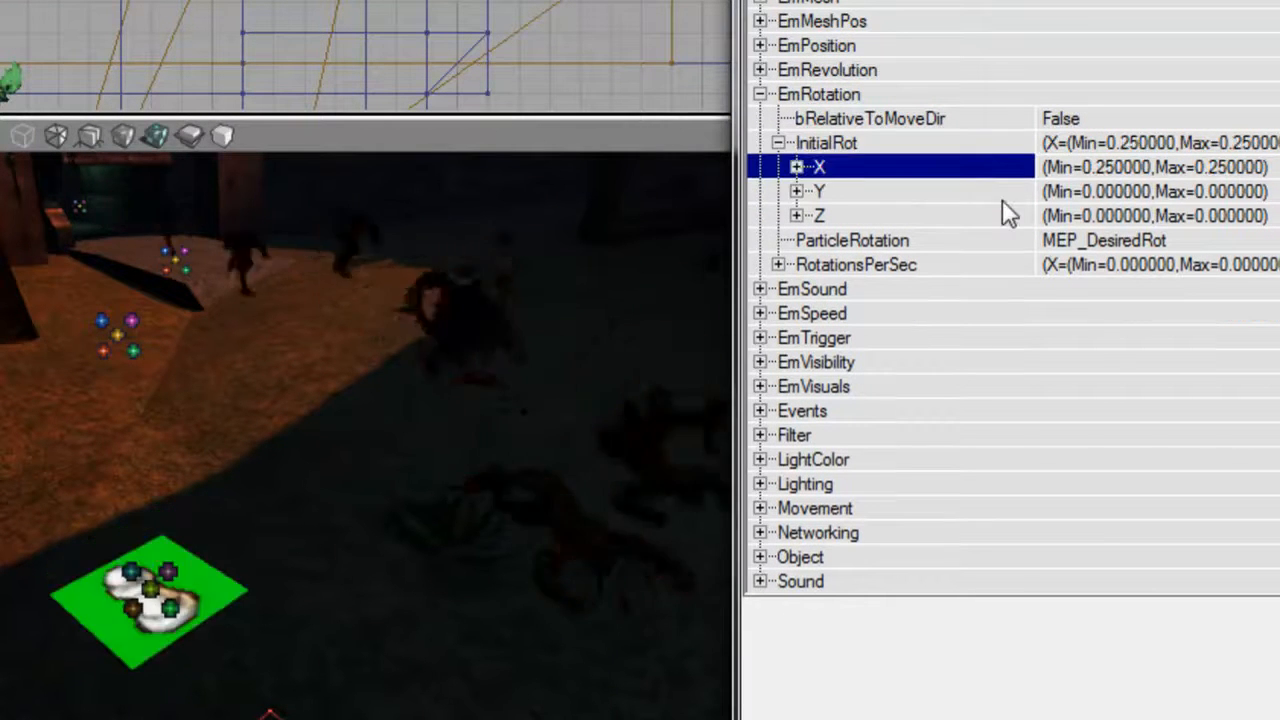
Set the InitialRot Z Max to 1 under EmRotation and collapse the rotation settings.
key(Down)
key(Down)
key(Right)
key(Down)
text(1)
key(Return)
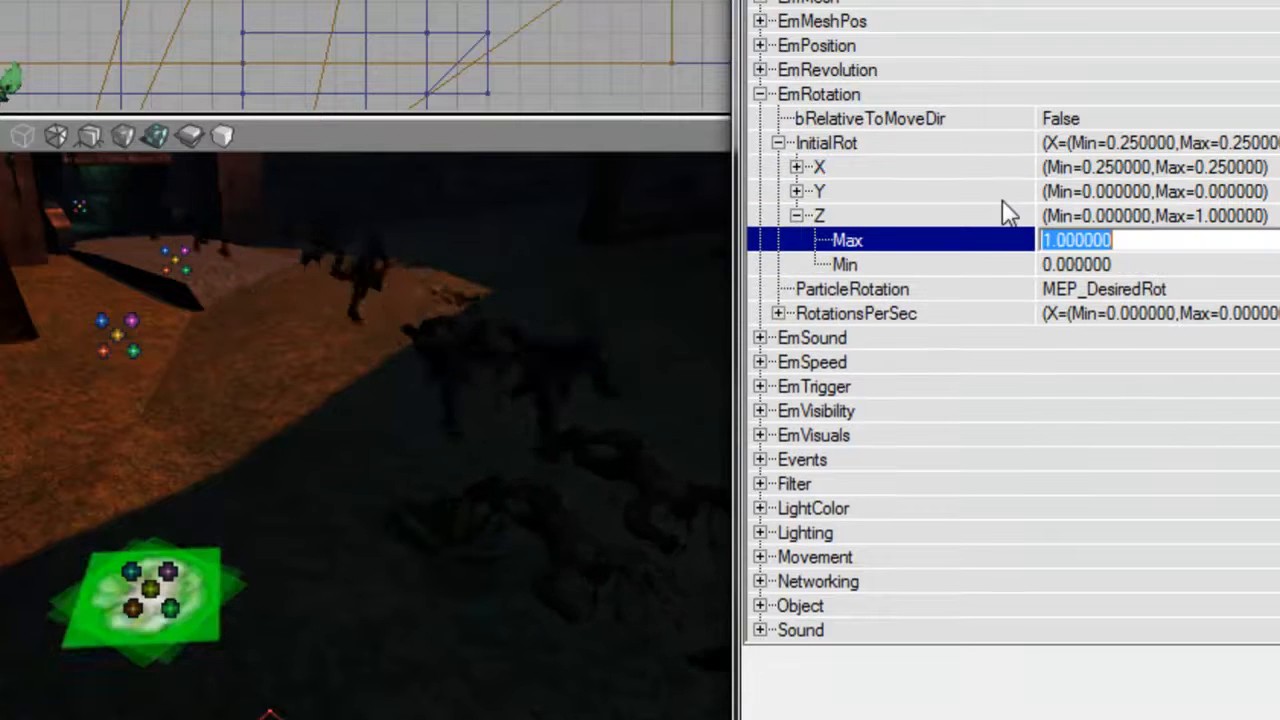
key(Up)
key(Up)
key(Up)
key(Down)
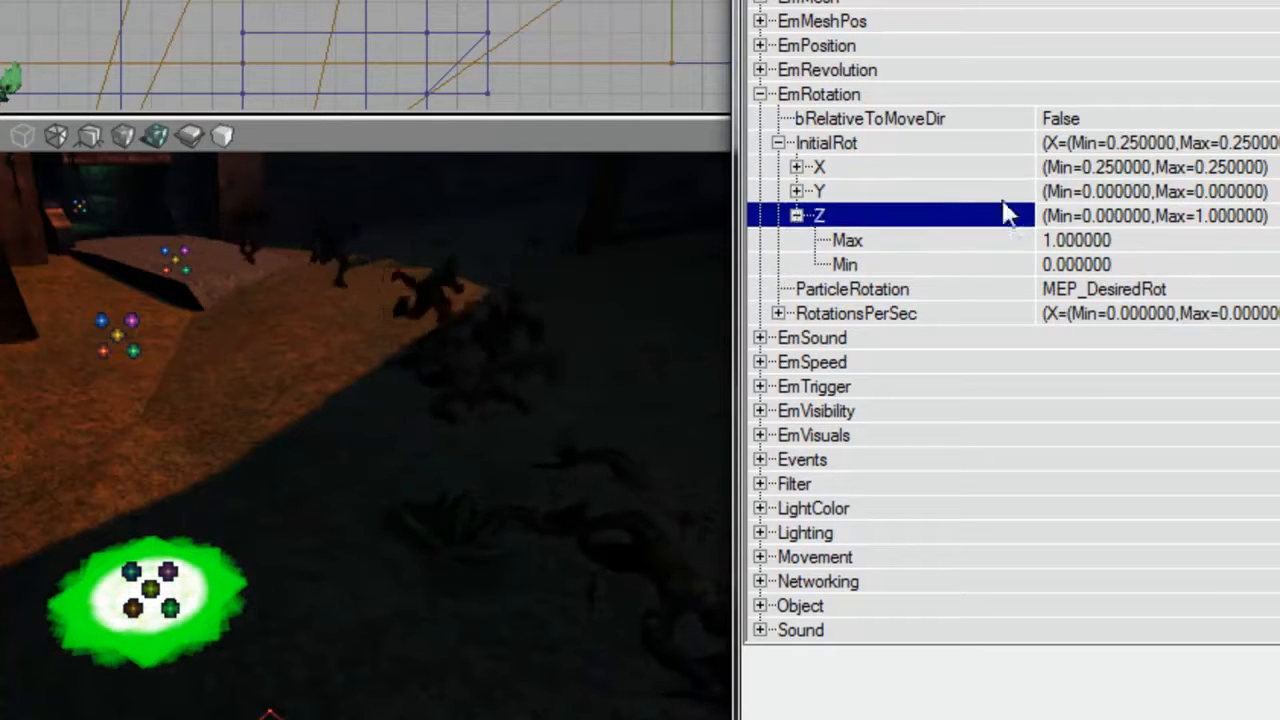
key(Down)
key(Down)
key(Down)
key(Up)
key(Up)
key(Up)
key(Left)
key(Left)
Fill ParticleTextures 0–8 with BloodSplat1, BloodSplat10, BloodPool8, BloodPool7, BloodPool6, BloodSplat3, BloodSplat6, BloodSplat8 and BloodSplat9, and set bUseRandomTex to True.
key(Up)
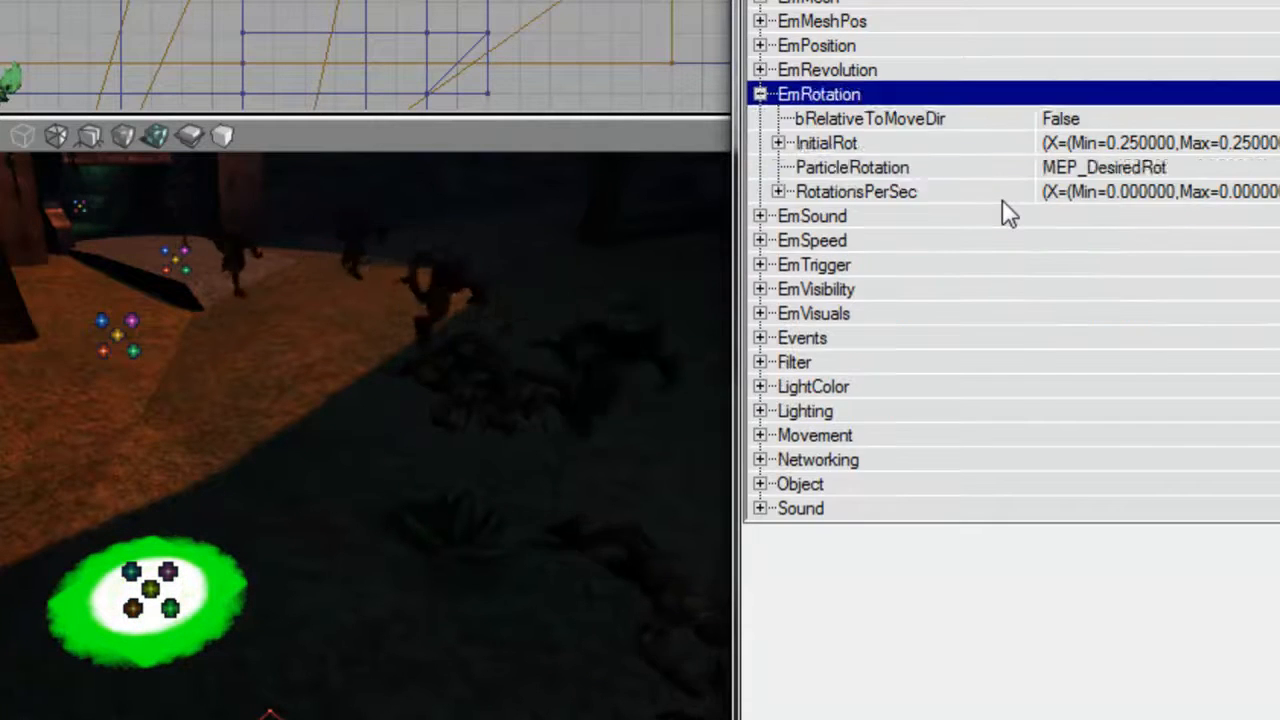
key(Left)
key(Left)
key(Down)
key(Down)
key(Down)
key(Down)
key(Down)
key(Right)
key(Down)
key(Down)
key(Down)
key(Down)
key(Down)
key(Down)
key(Down)
key(Down)
key(Up)
key(Up)
key(Up)
key(Right)
key(Down)
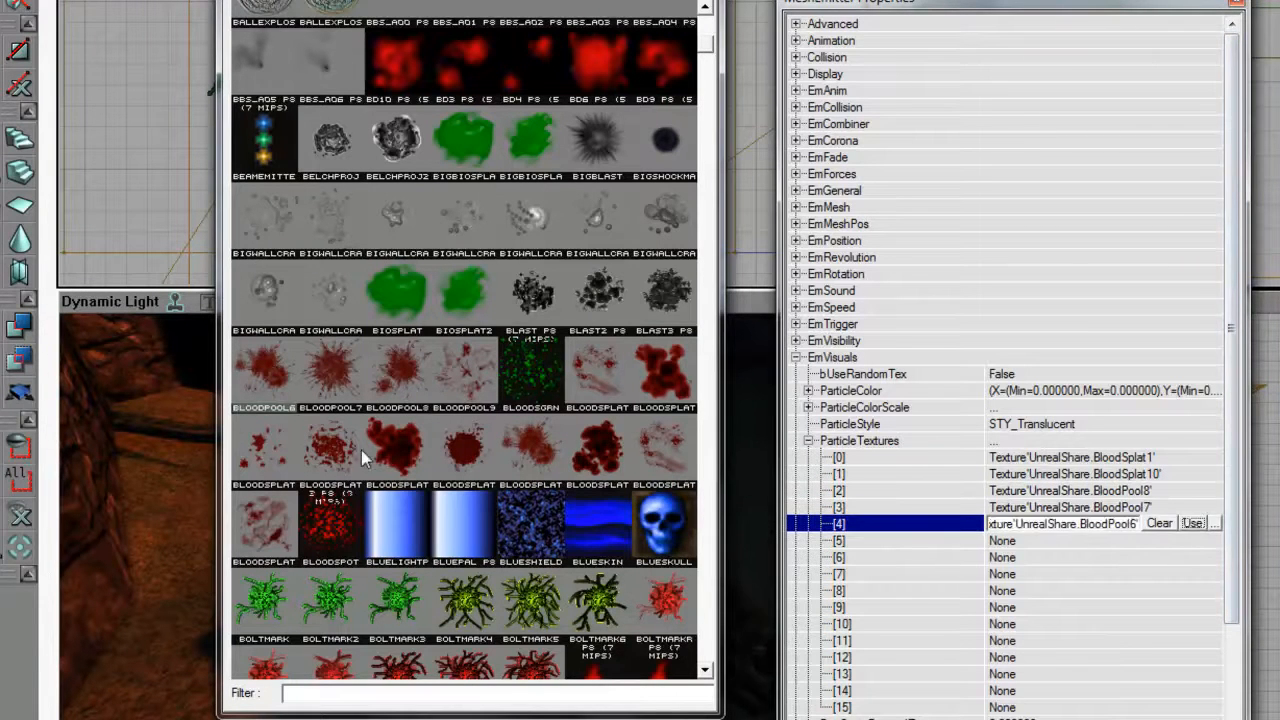
click(1003, 575)
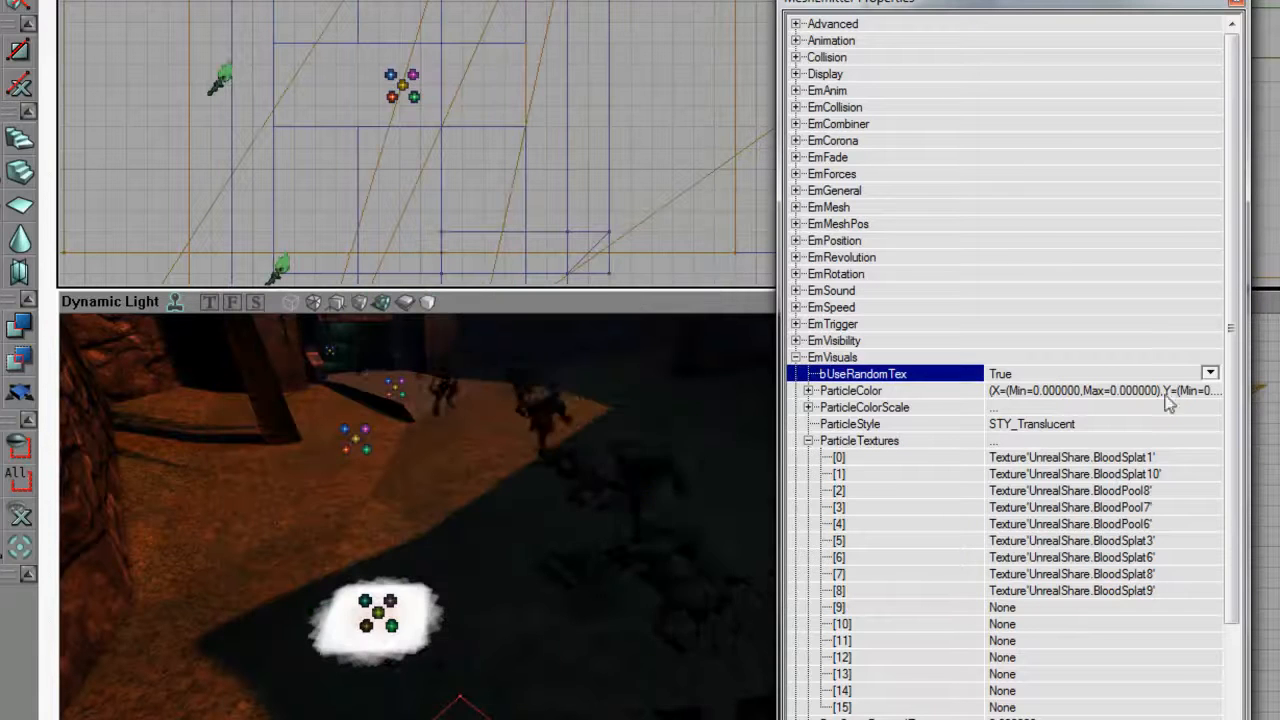
Set the ParticleStyle to STY_Modulated under EmVisuals and collapse that category.
click(850, 424)
click(1210, 423)
click(1118, 495)
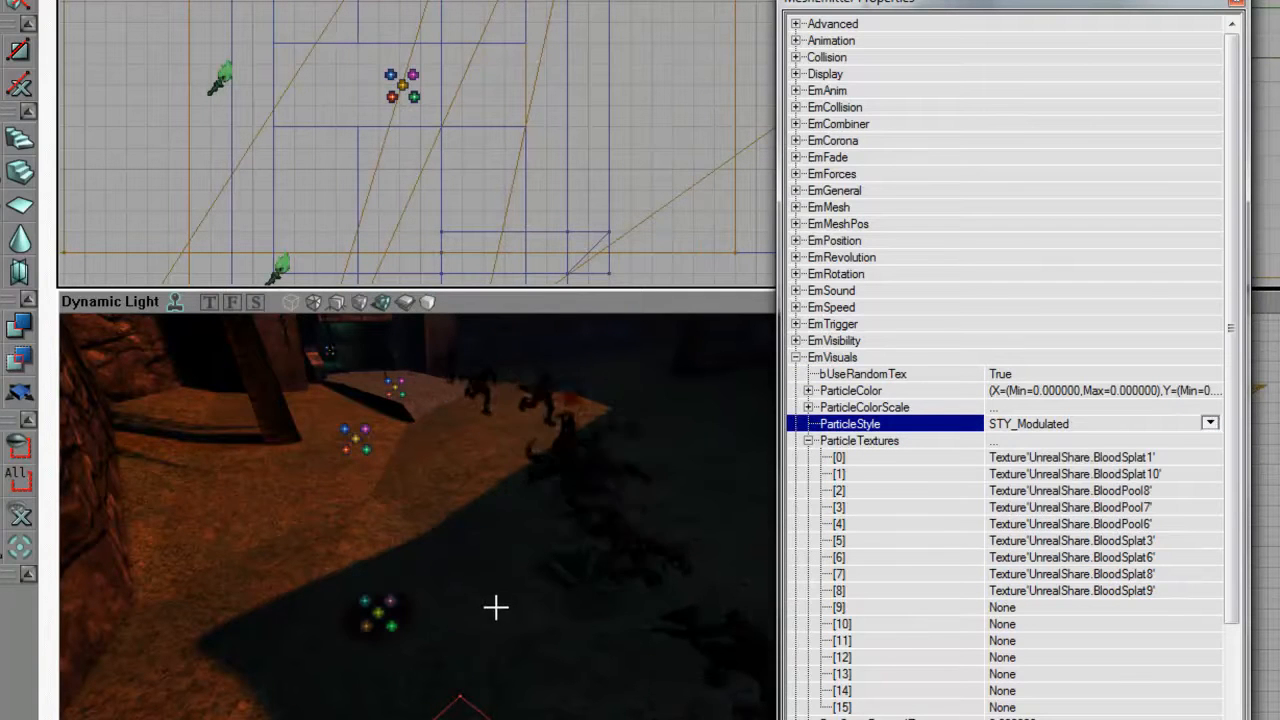
double_click(833, 357)
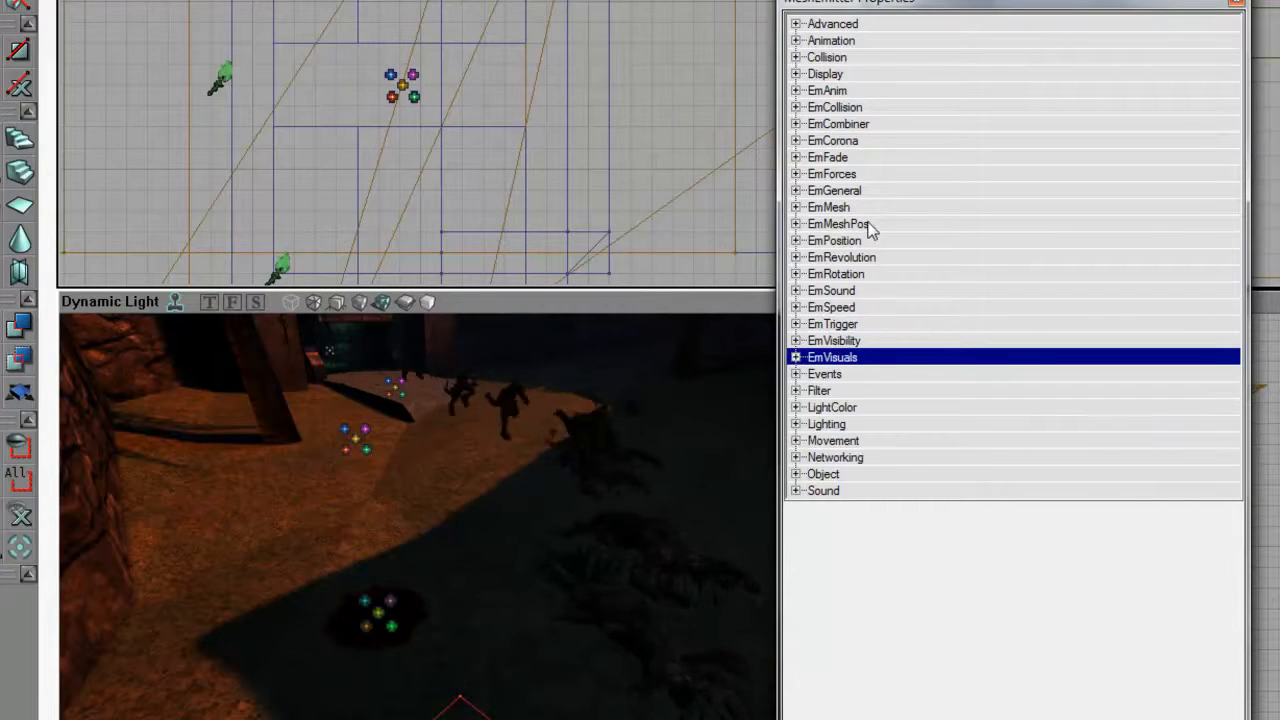
Set the LifetimeRange Max and Min to 6 under EmGeneral and check the EmFade settings.
double_click(834, 190)
double_click(1015, 449)
click(960, 466)
text(6)
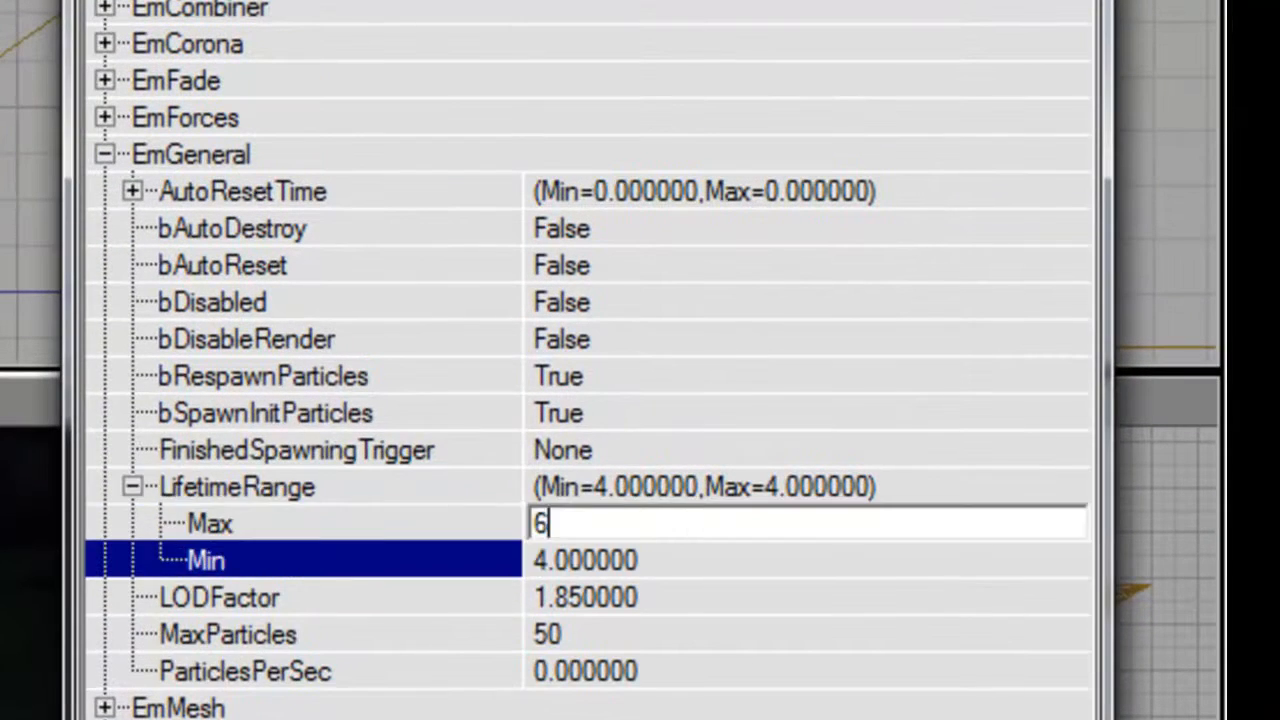
key(Down)
text(6)
double_click(690, 496)
click(668, 456)
double_click(298, 147)
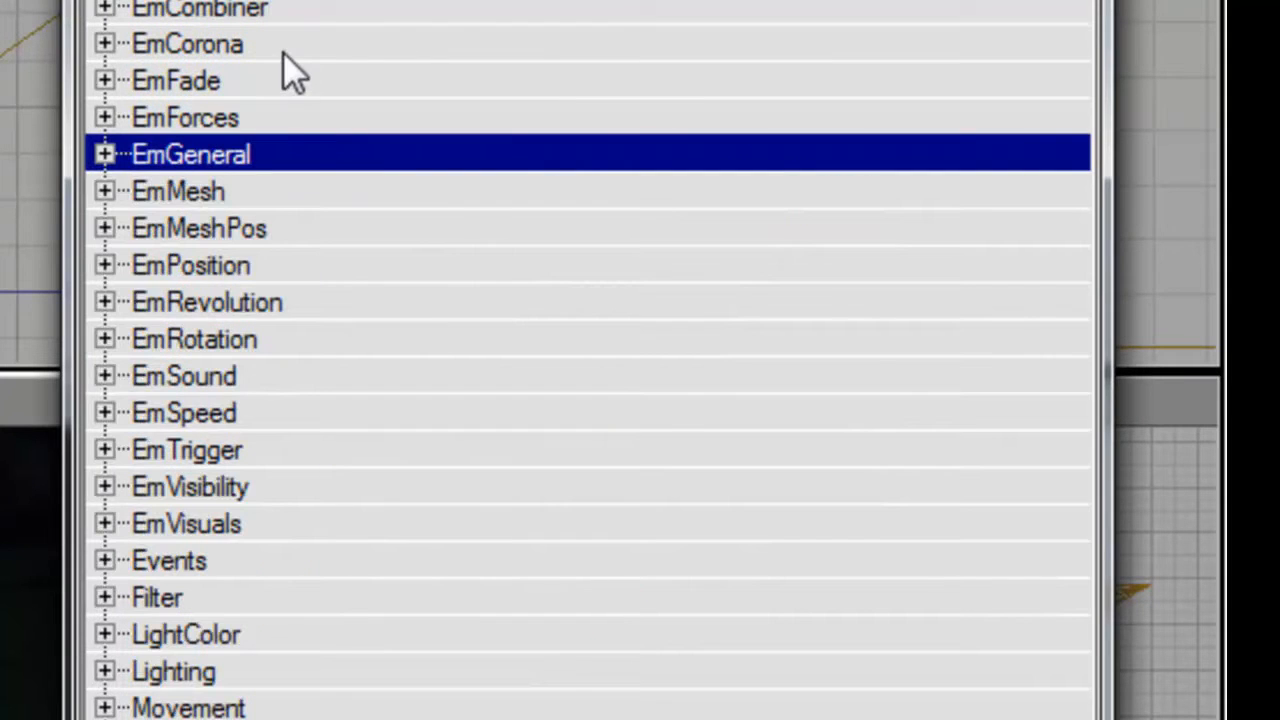
double_click(246, 82)
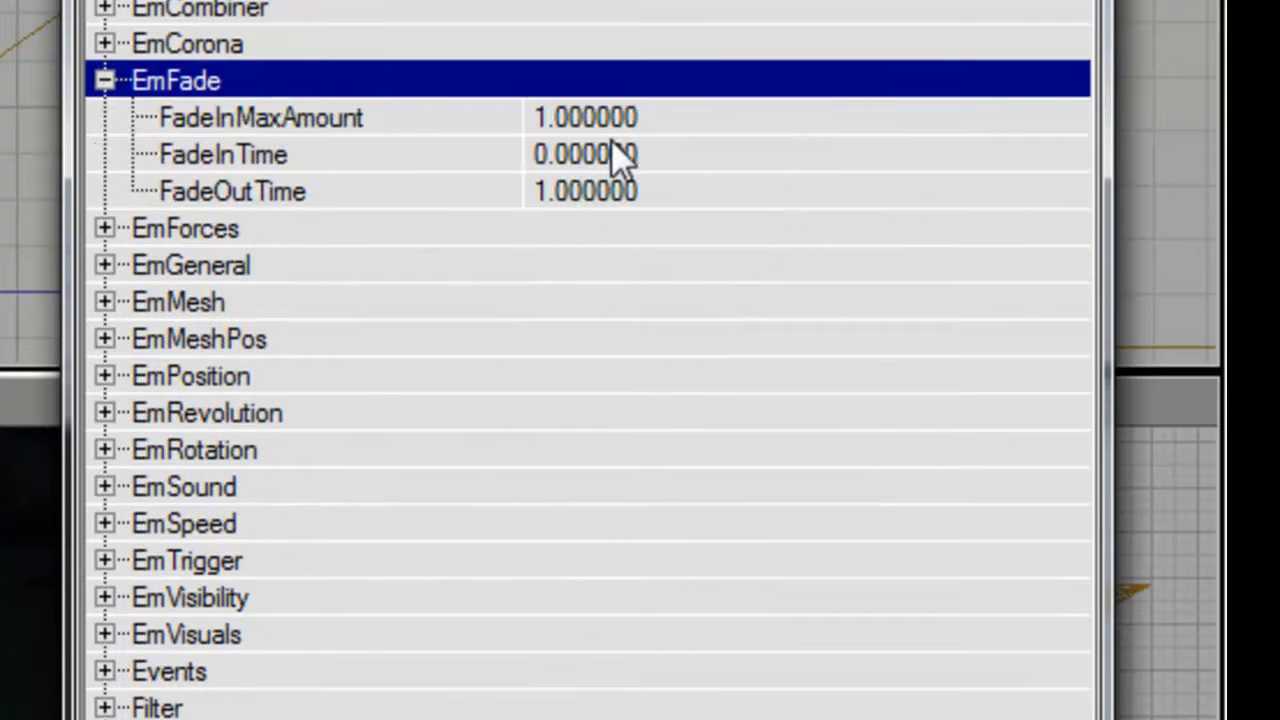
double_click(205, 86)
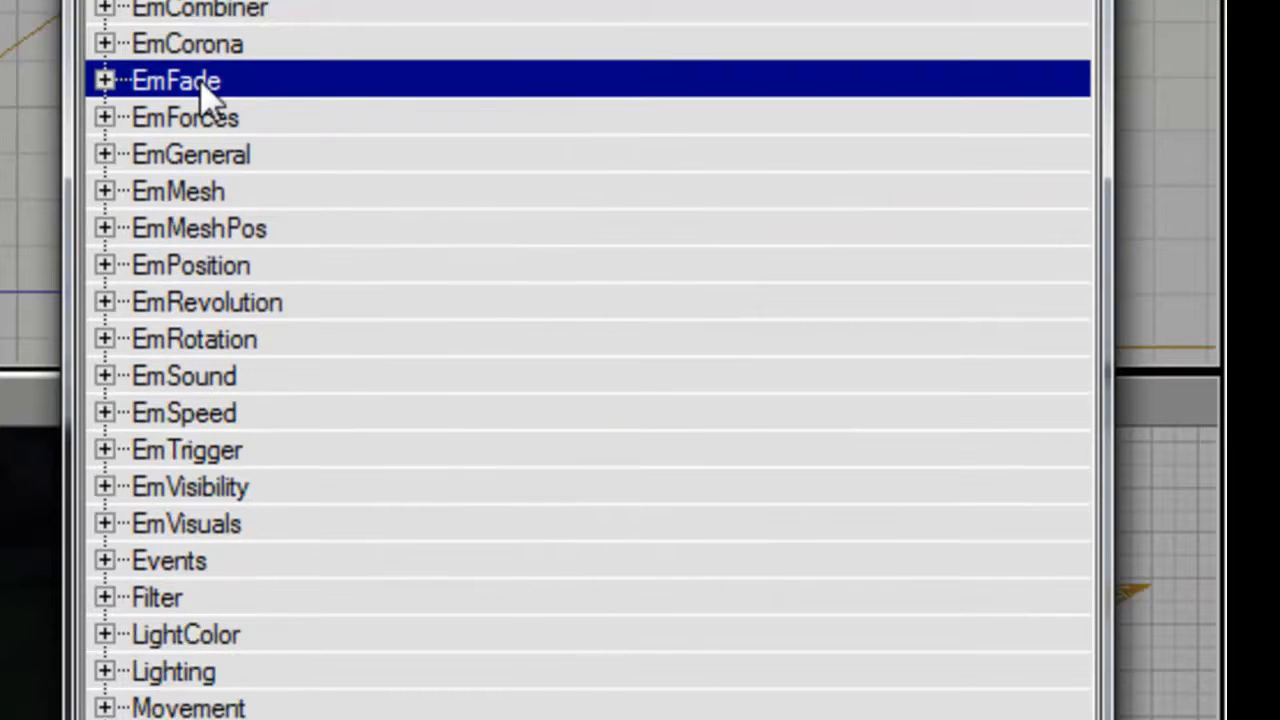
Under EmVisuals TimeScale, set DrawScaling of entry 0 to 1 and Time of entry 1 to 1.
double_click(258, 523)
double_click(466, 521)
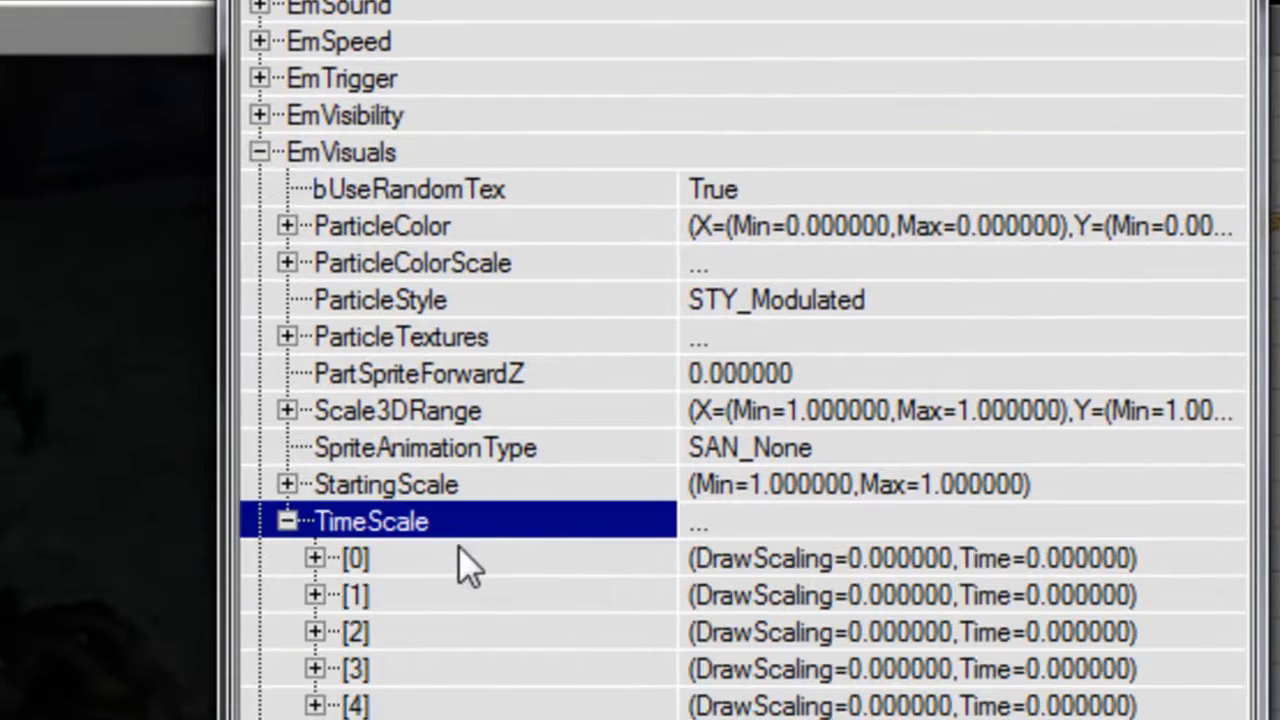
double_click(457, 564)
text(1)
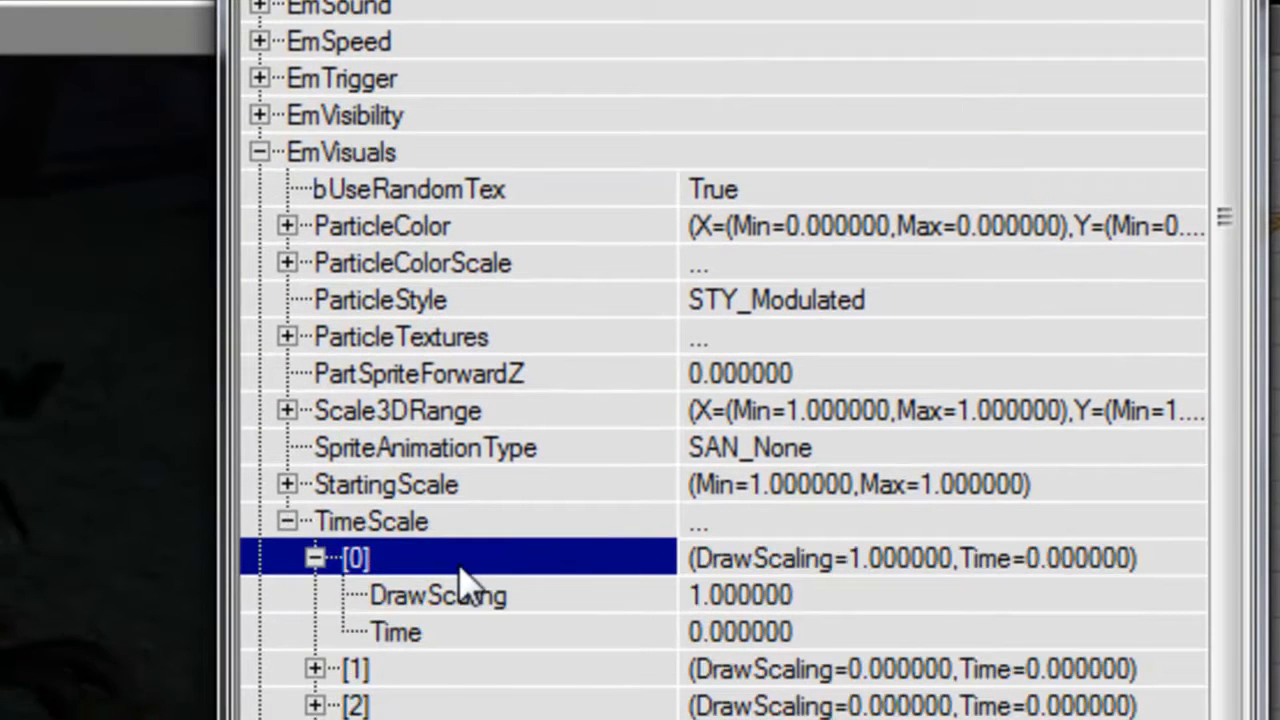
key(Left)
key(Down)
key(Right)
key(Down)
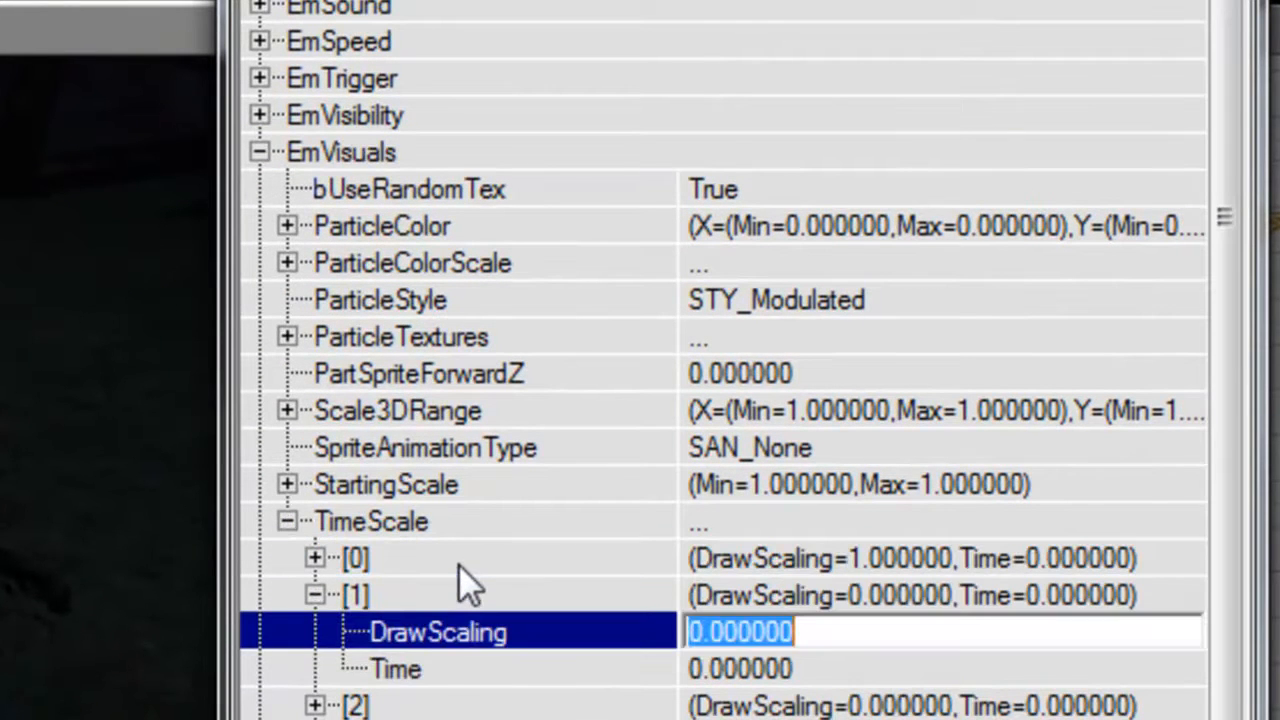
key(Down)
text(1)
key(Return)
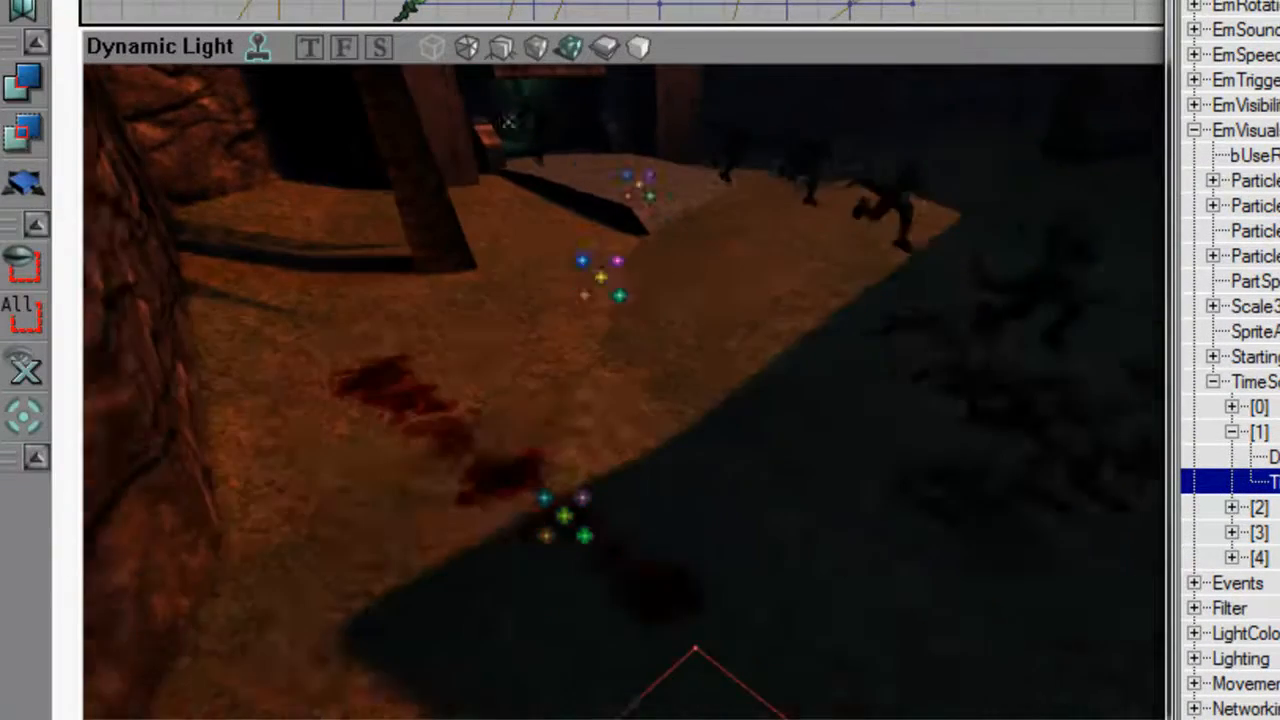
Inspect the blood splats in the 3D view and set the emitter's Tag to BloodPool under Events.
drag(597, 436, 580, 500)
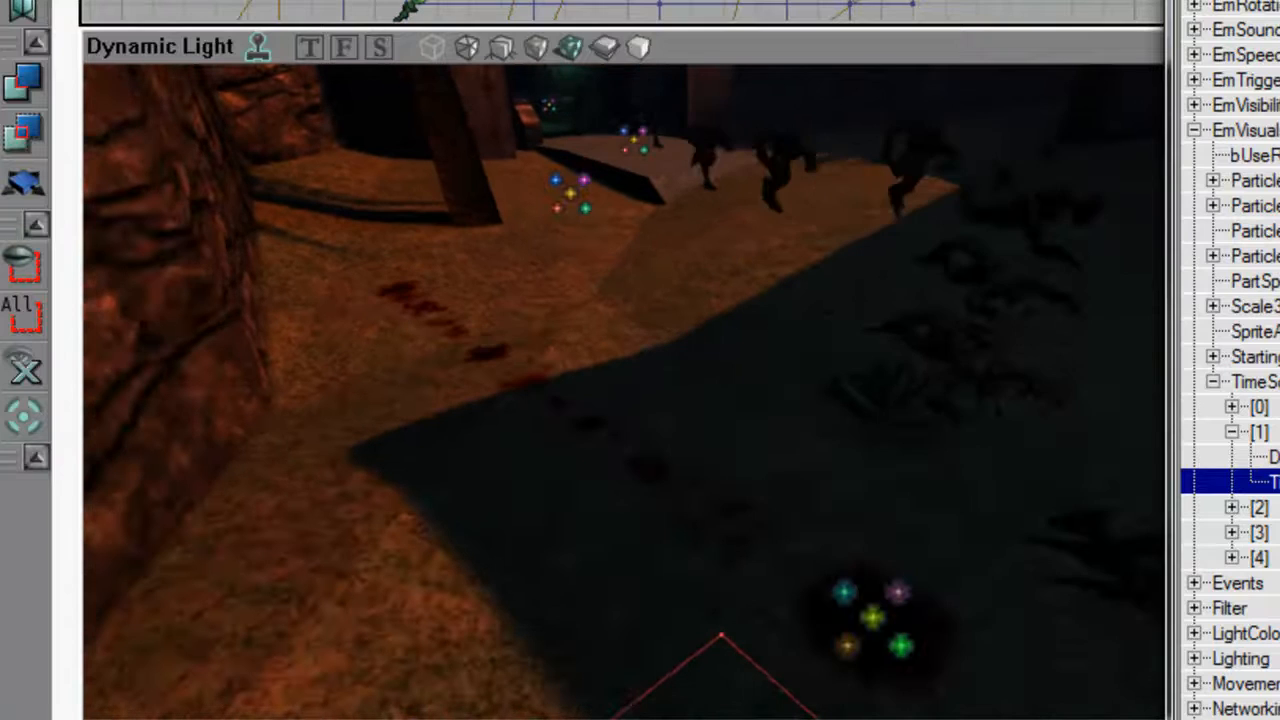
double_click(1226, 138)
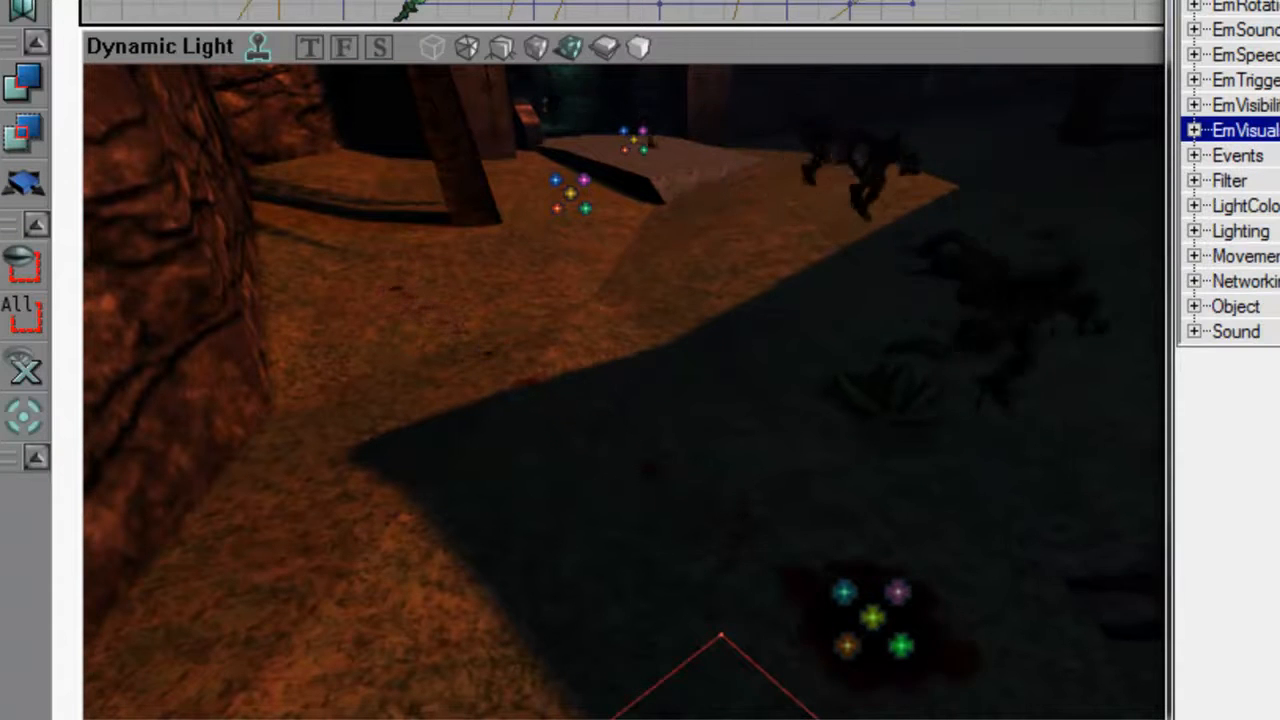
double_click(1238, 155)
click(1262, 205)
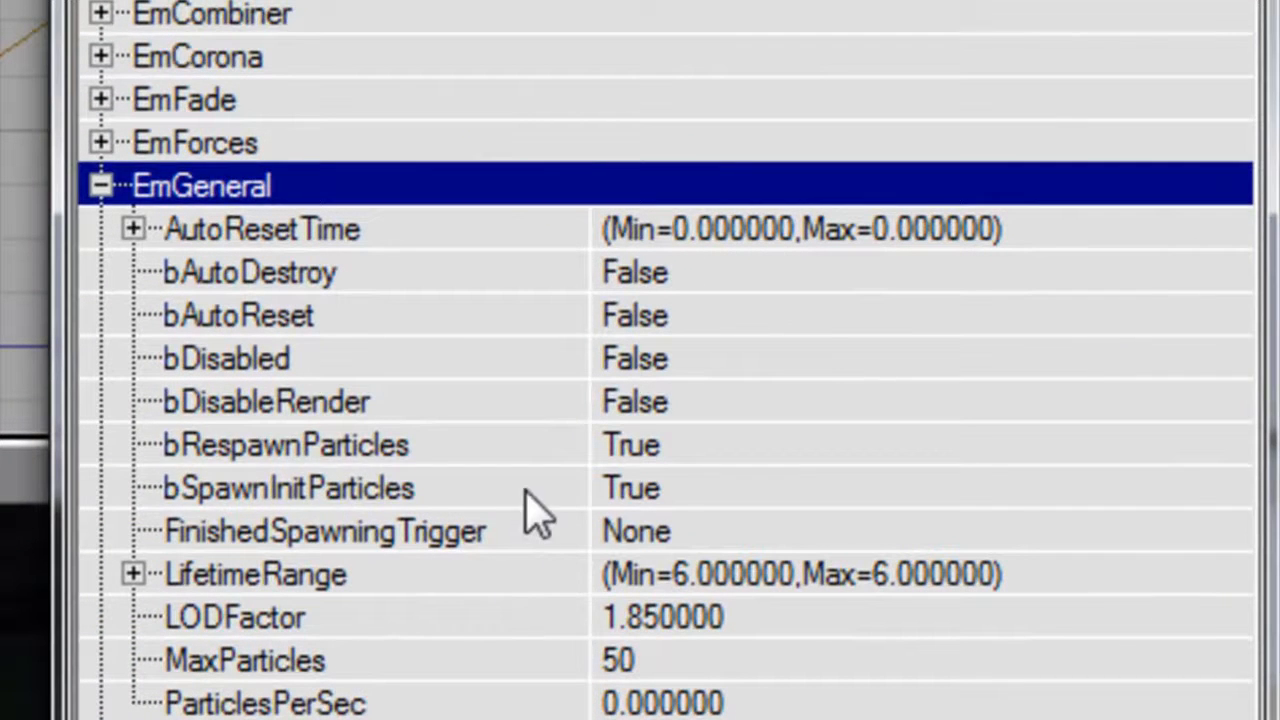
Under EmGeneral, set bSpawnInitParticles and bRespawnParticles to False and MaxParticles to 200.
double_click(530, 488)
double_click(537, 445)
click(687, 660)
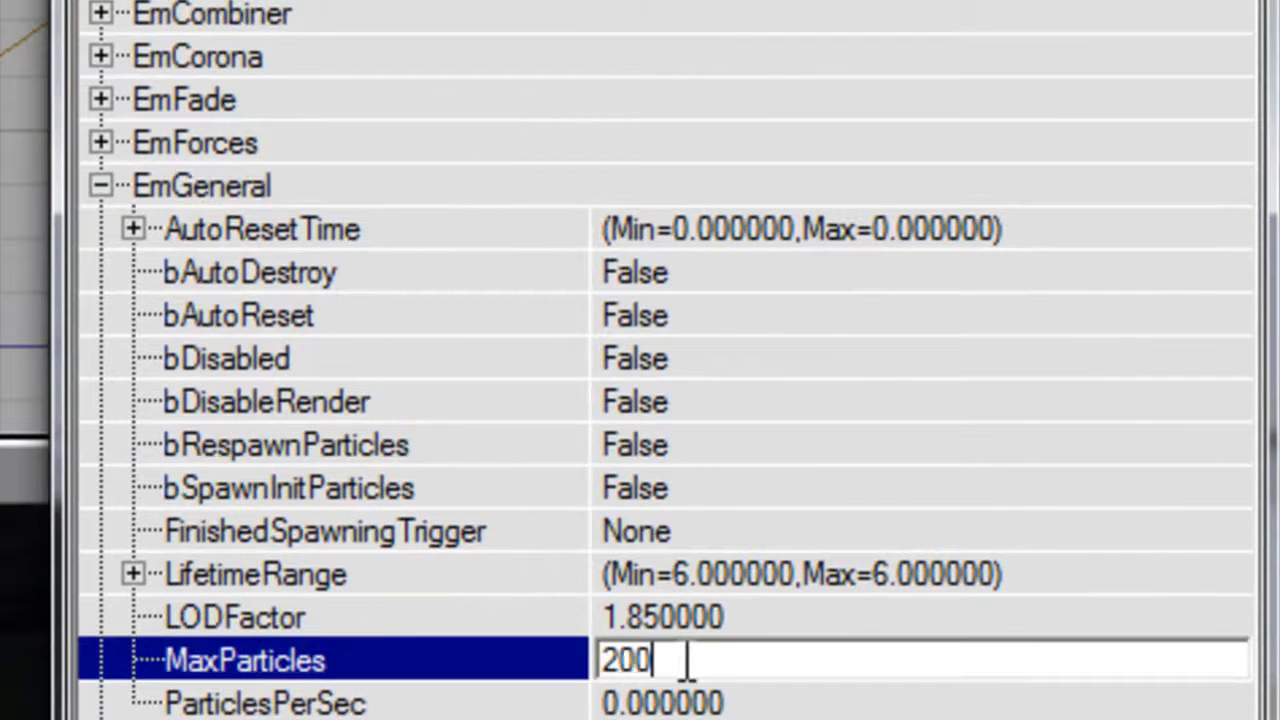
key(Return)
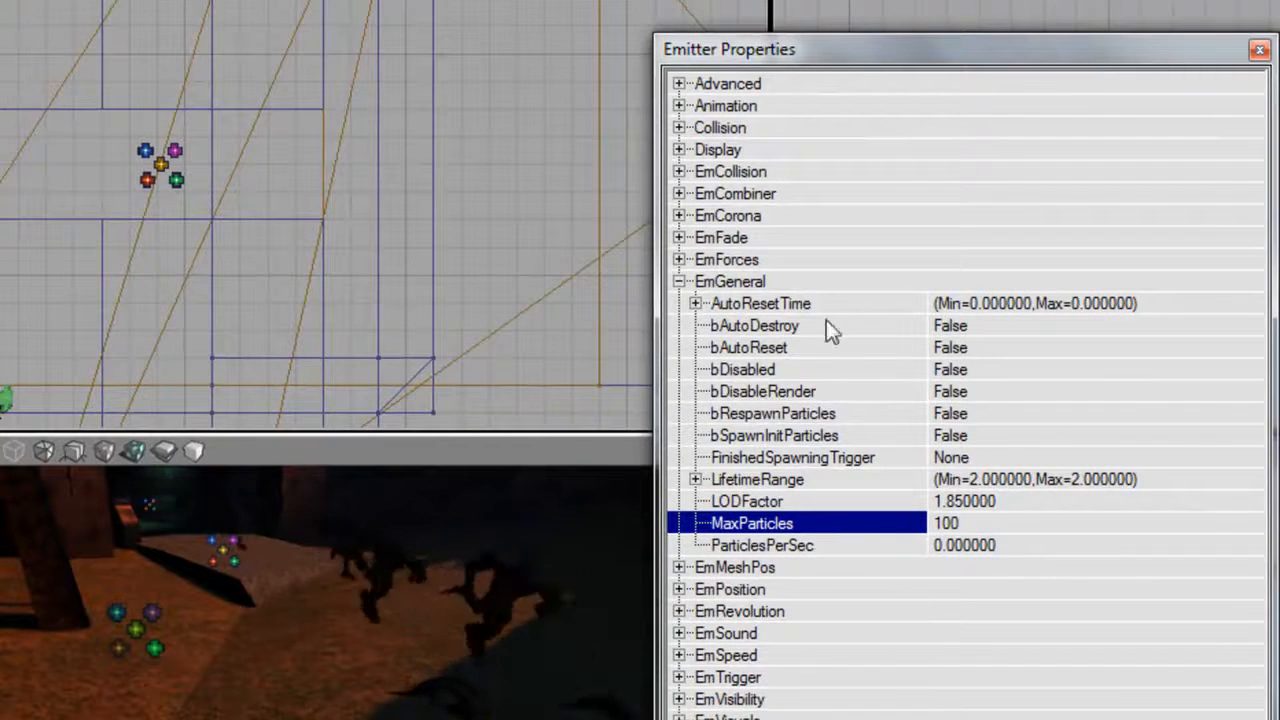
Set the ParticleWallHitTag to BloodPool under EmCombiner on the Emitter tagged BodiesA and inspect the link in the 3D view.
double_click(790, 285)
double_click(788, 191)
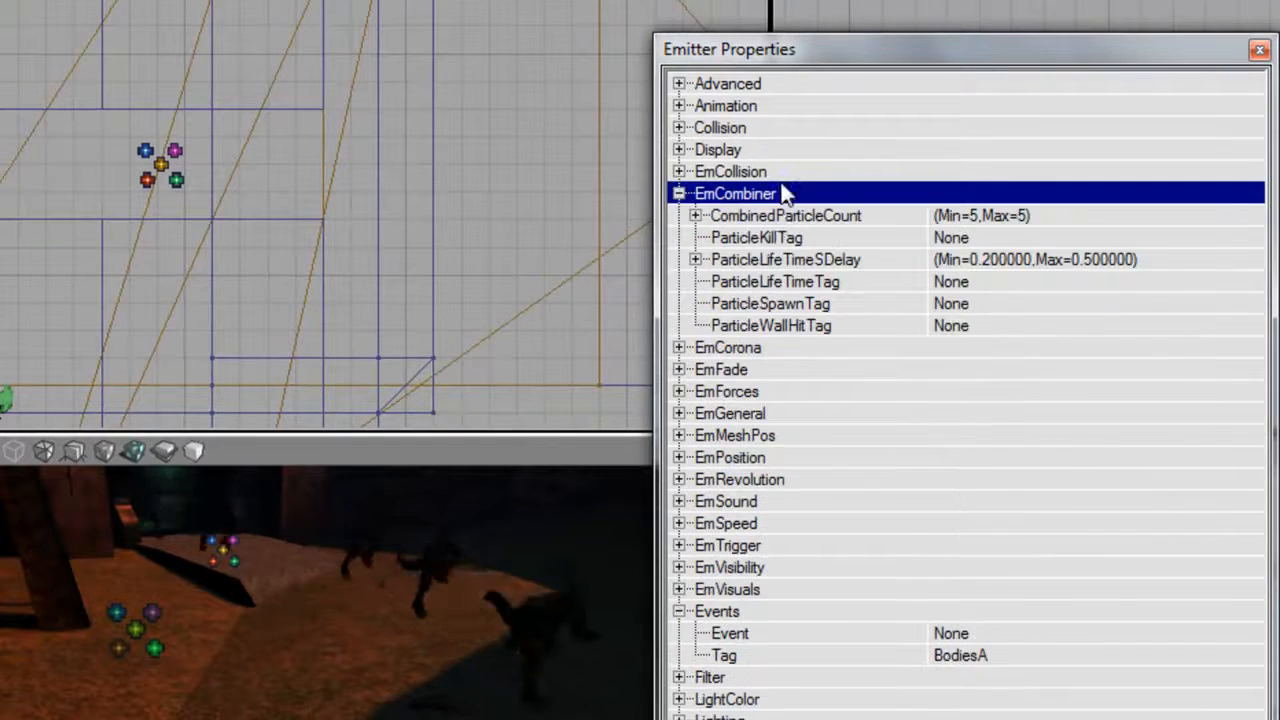
click(845, 328)
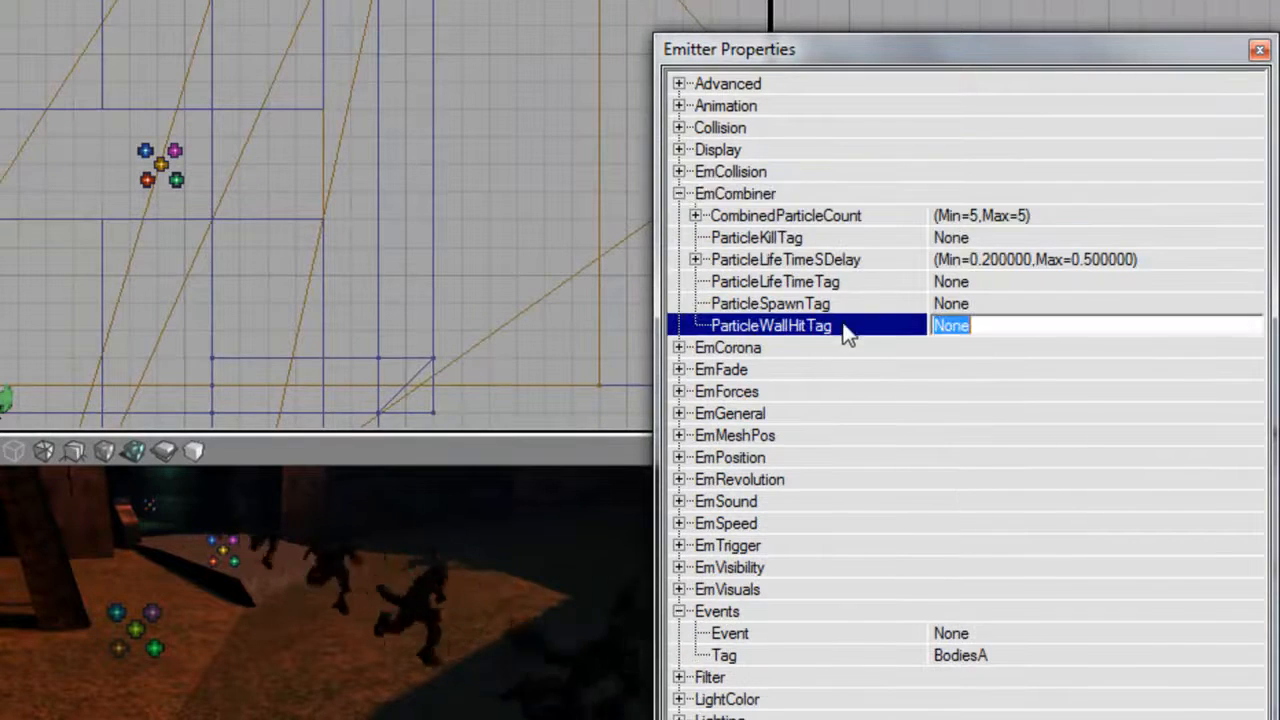
text(BloodPool)
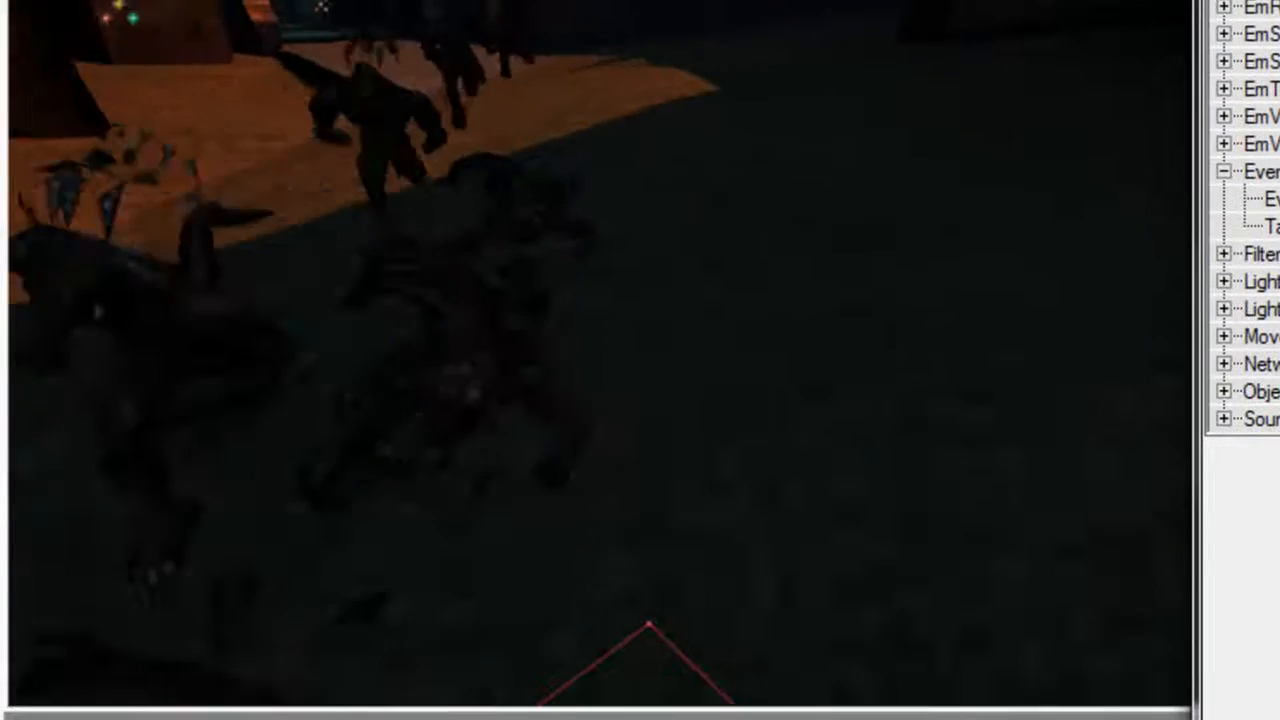
right_drag(640, 360, 410, 360)
drag(640, 360, 650, 290)
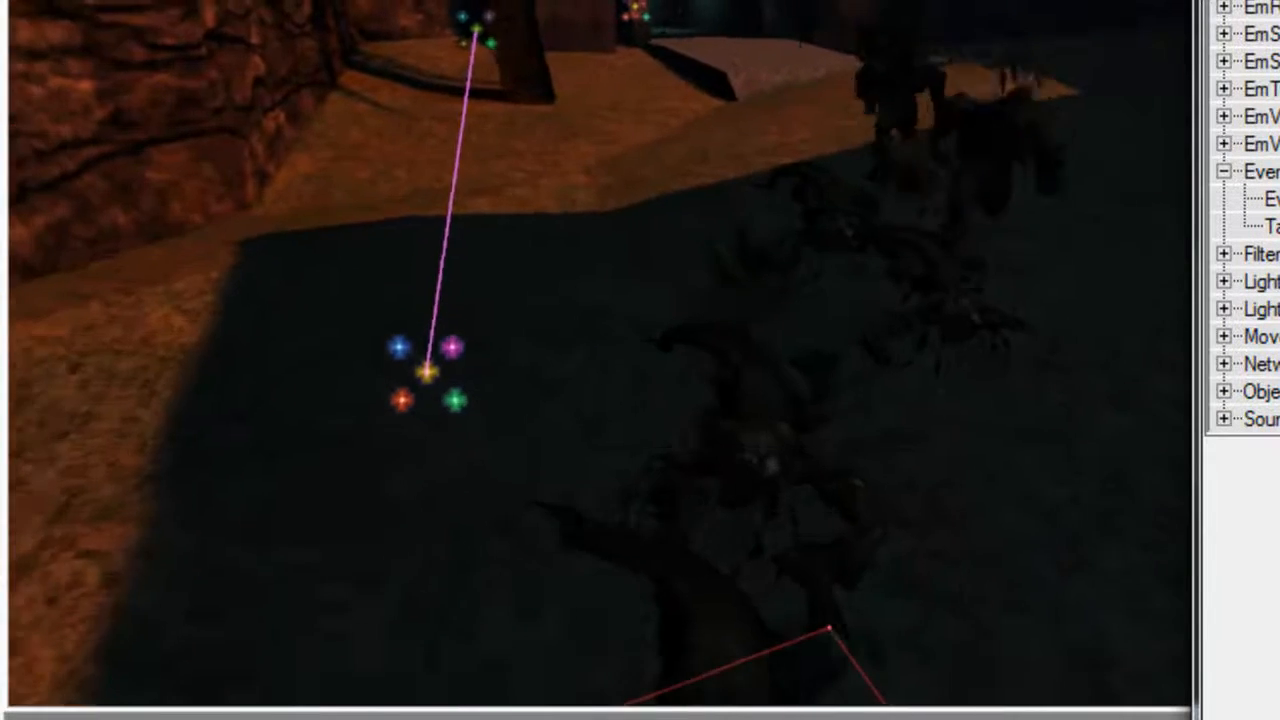
right_drag(640, 360, 605, 385)
drag(640, 360, 645, 280)
right_drag(640, 360, 650, 430)
drag(640, 360, 641, 325)
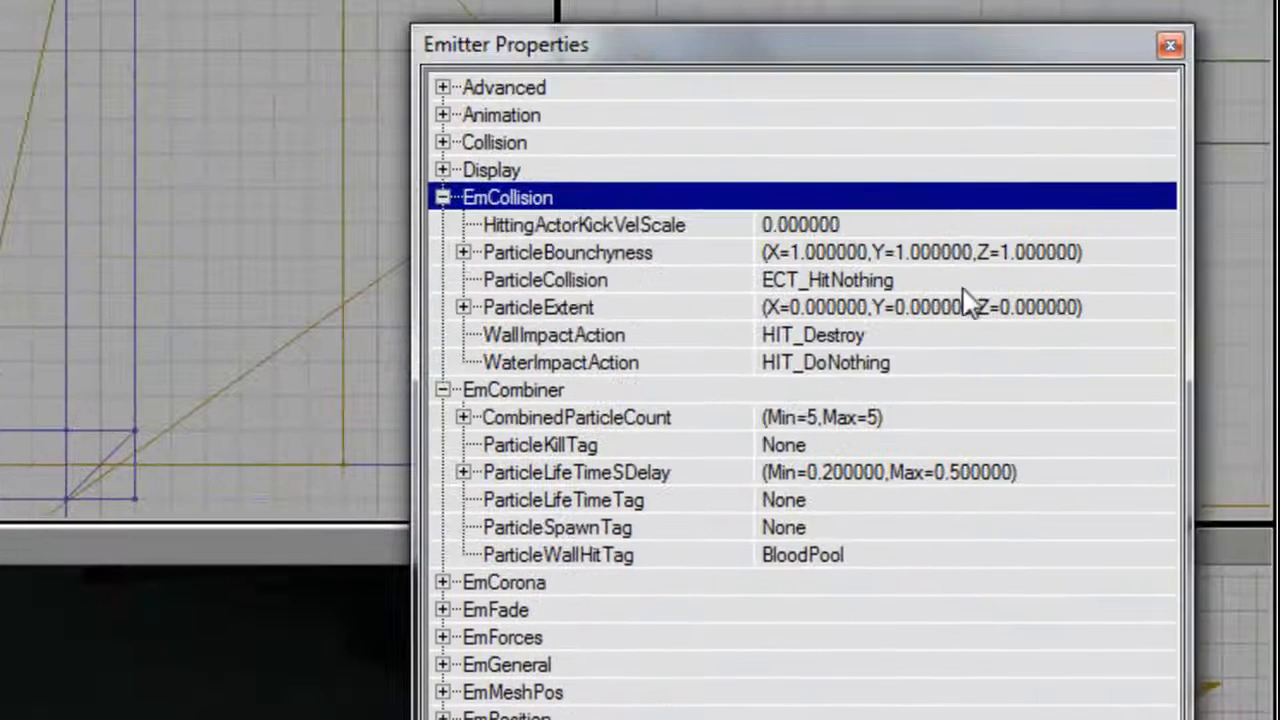
Set the Emitter's ParticleCollision to ECT_HitWalls under EmCollision and inspect the blood among the dying bodies.
click(1178, 284)
click(1164, 278)
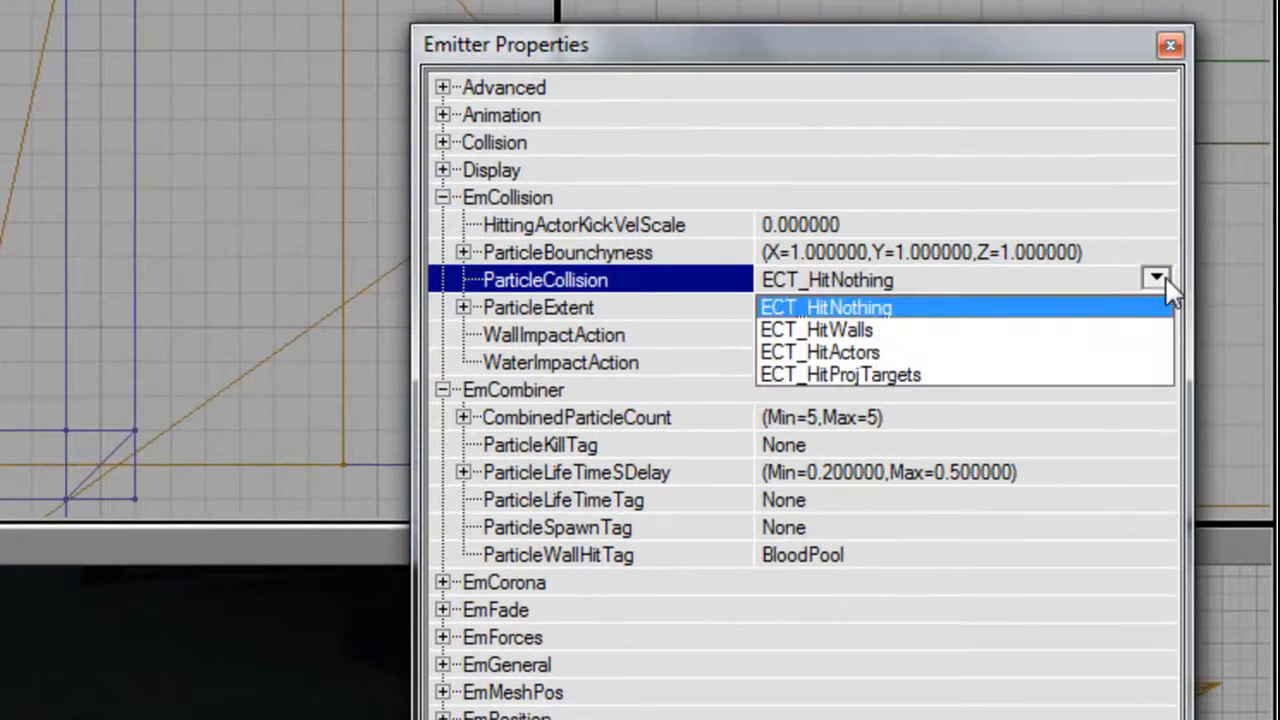
click(1130, 326)
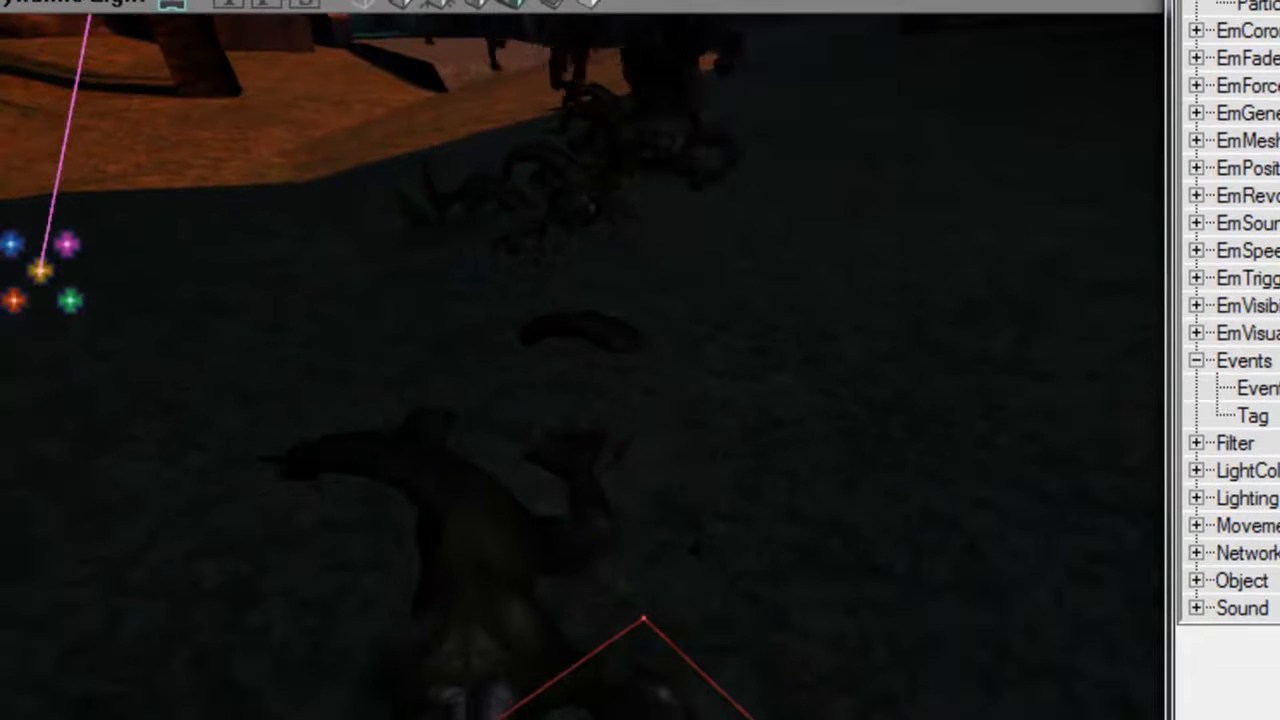
drag(600, 380, 610, 415)
drag(897, 415, 895, 380)
mouse_move(890, 355)
right_down()
mouse_move(899, 385)
mouse_move(894, 355)
right_up()
drag(894, 355, 894, 388)
mouse_move(705, 376)
mouse_down()
mouse_move(705, 388)
mouse_move(705, 366)
mouse_up()
right_drag(564, 500, 498, 436)
drag(564, 500, 564, 525)
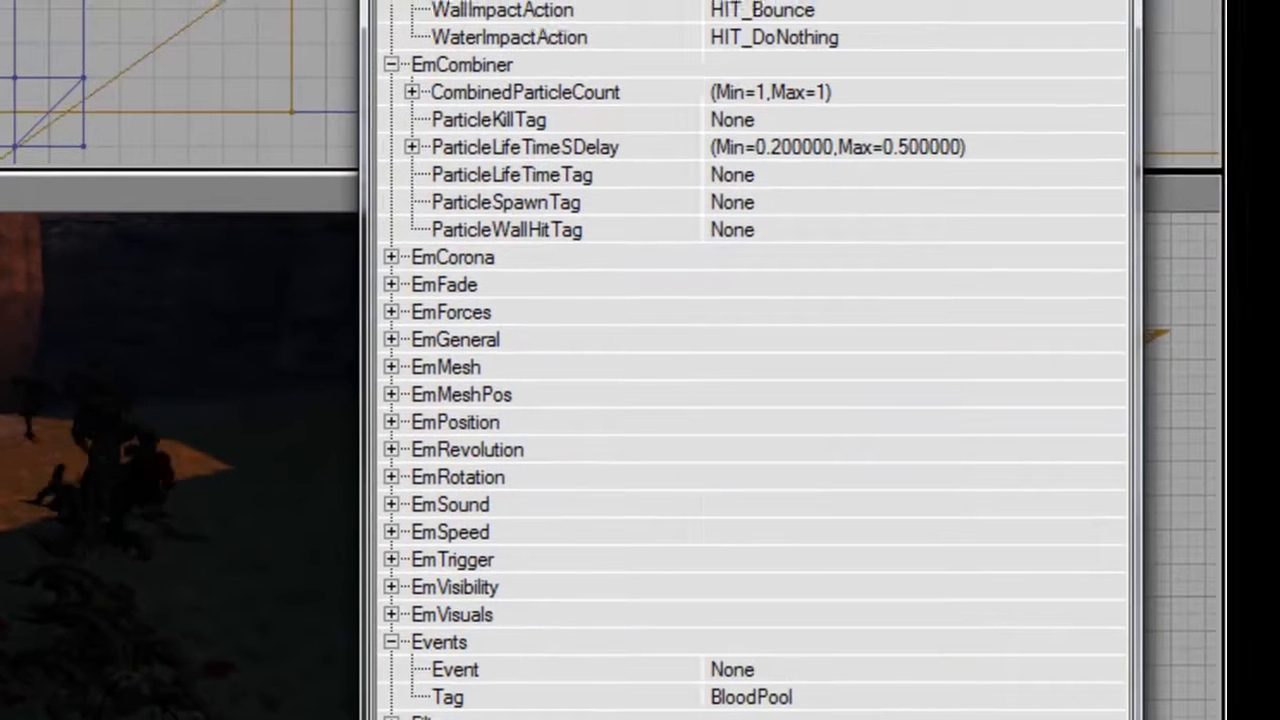
Set the StartingScale Max to 1.5 under EmVisuals on the emitter tagged BloodPool.
scroll(548, 137, down, 2)
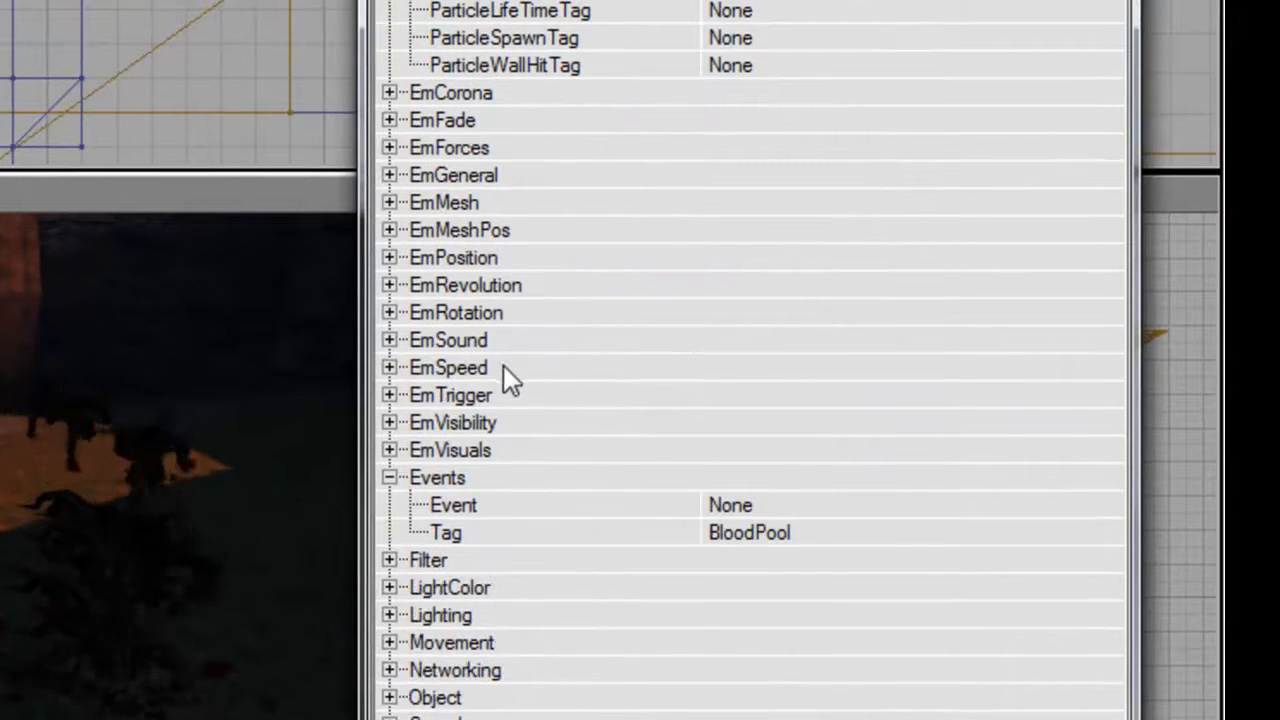
double_click(513, 446)
double_click(772, 452)
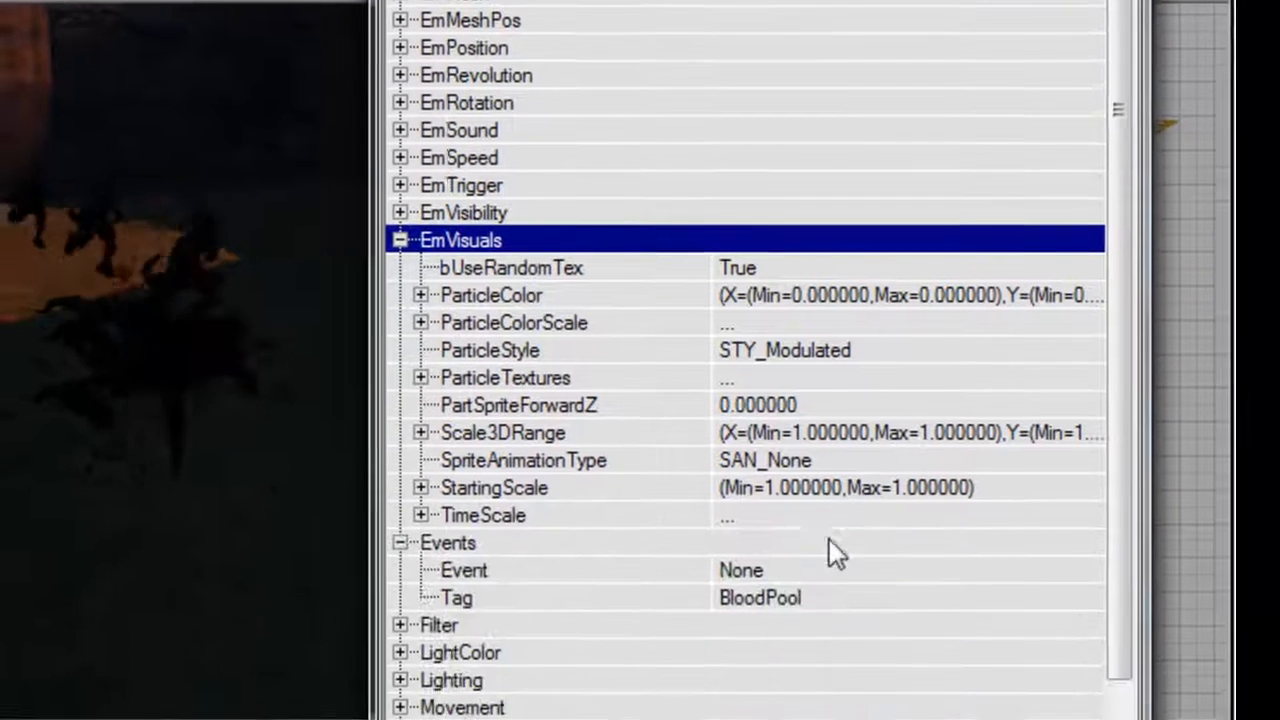
double_click(774, 429)
click(800, 455)
text(1.3)
key(Return)
click(836, 488)
click(790, 455)
text(1)
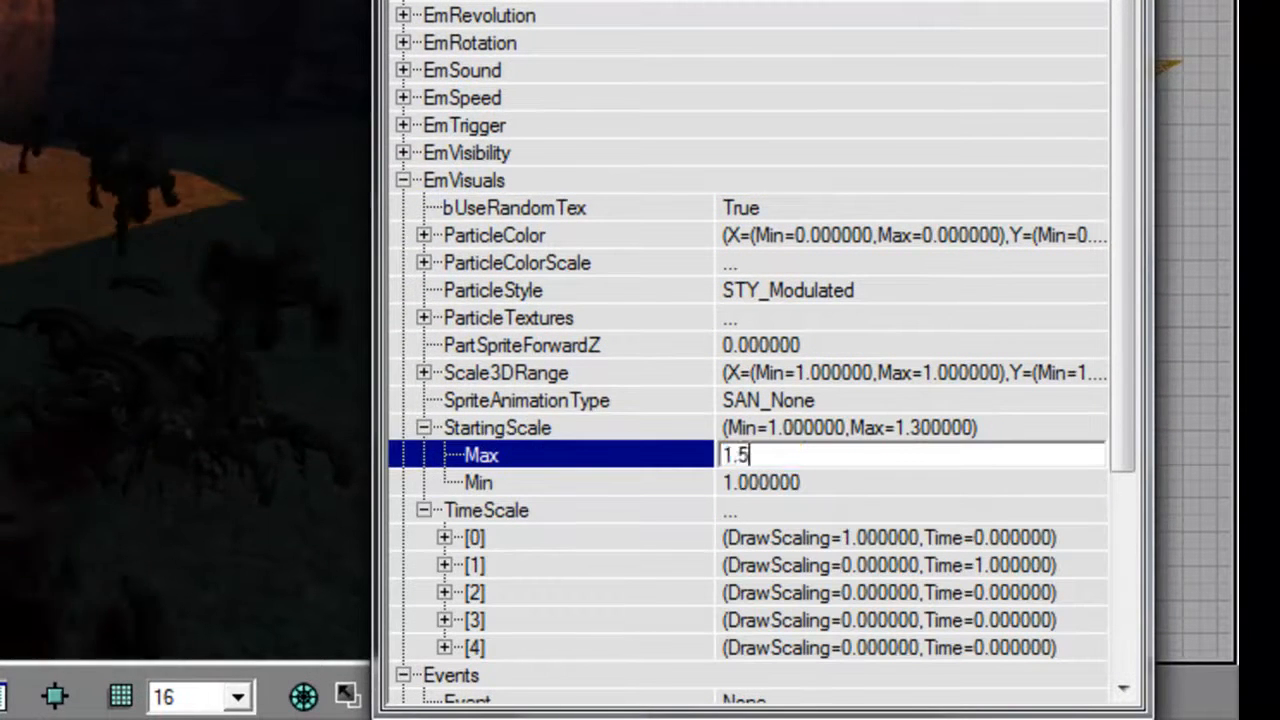
text(.5)
key(Return)
click(550, 180)
double_click(552, 182)
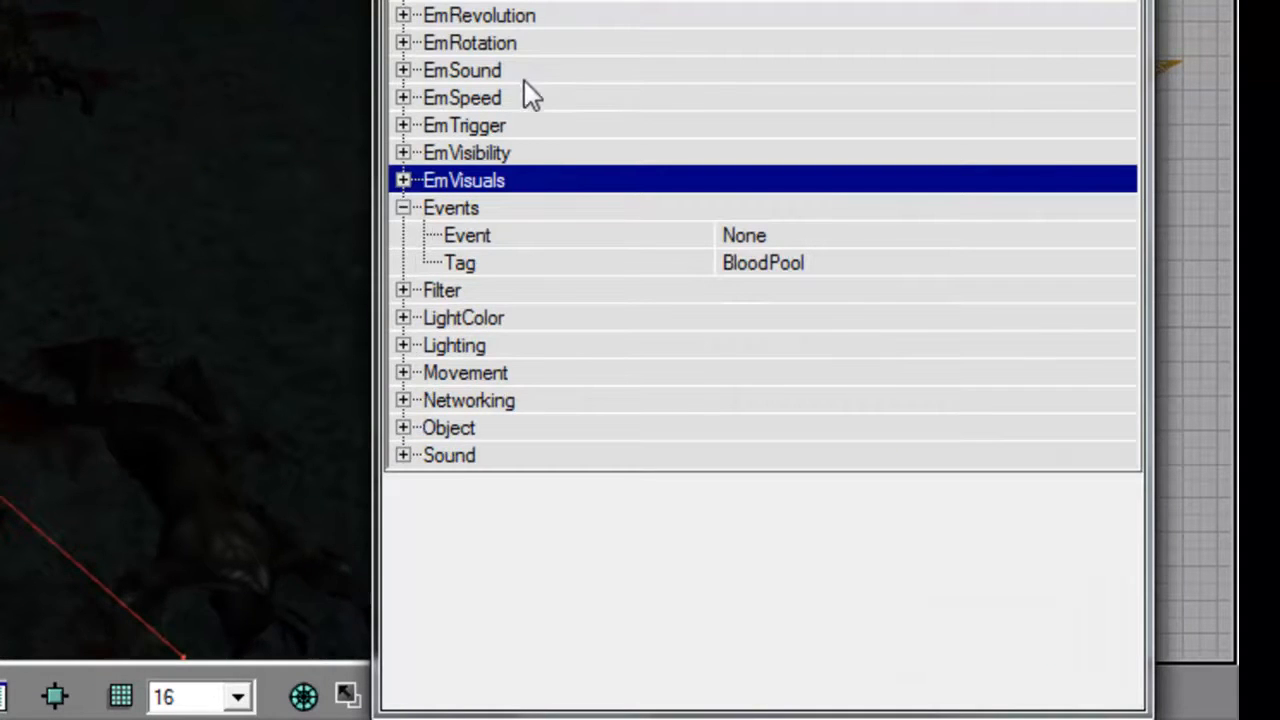
Under EmPosition on the BloodPool emitter, set the Z range of BoxLocation to 4.
double_click(500, 11)
double_click(450, 257)
double_click(430, 377)
click(724, 407)
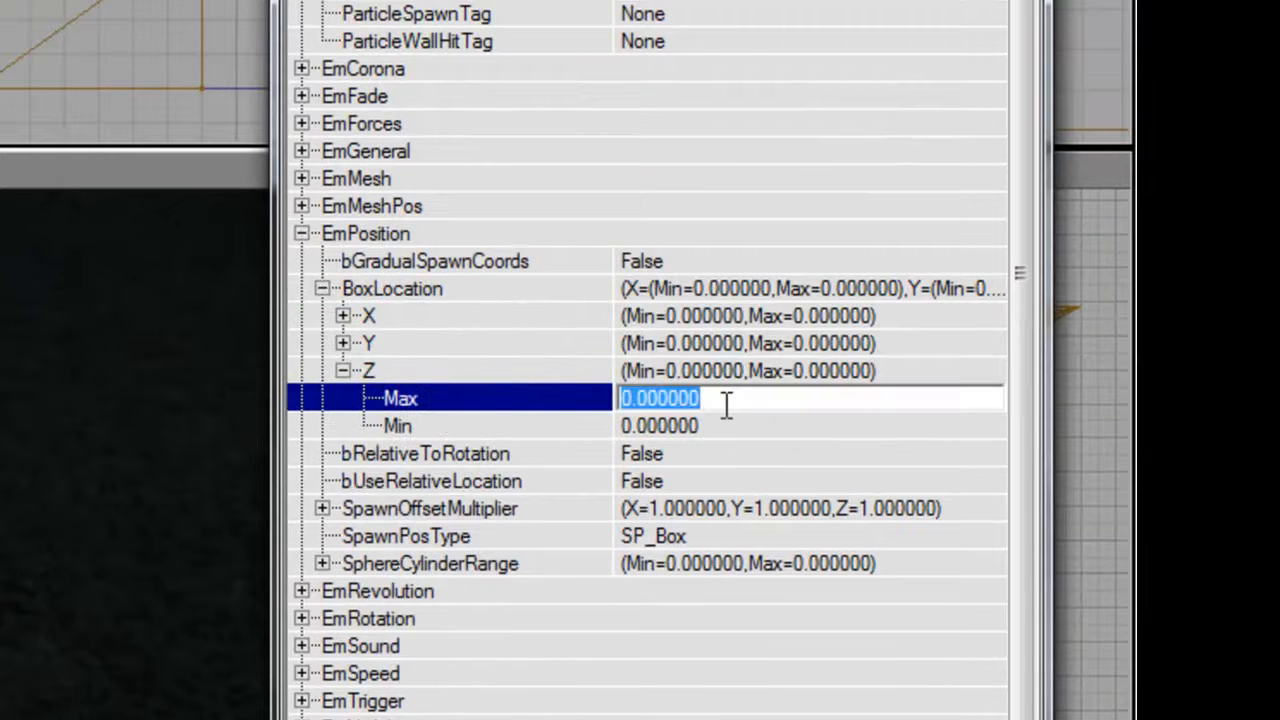
text(4)
key(Down)
text(4)
key(Return)
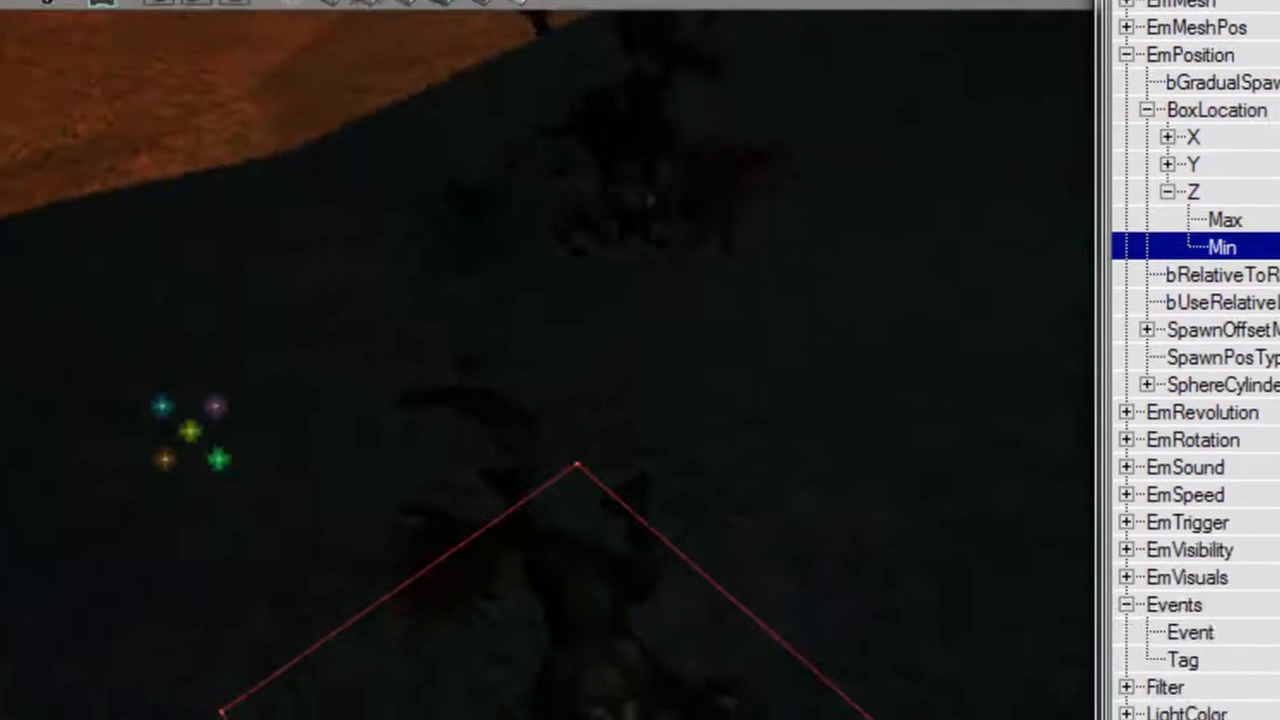
Inspect the blood pools beneath the dying bodies from several angles in the 3D view.
drag(583, 400, 580, 354)
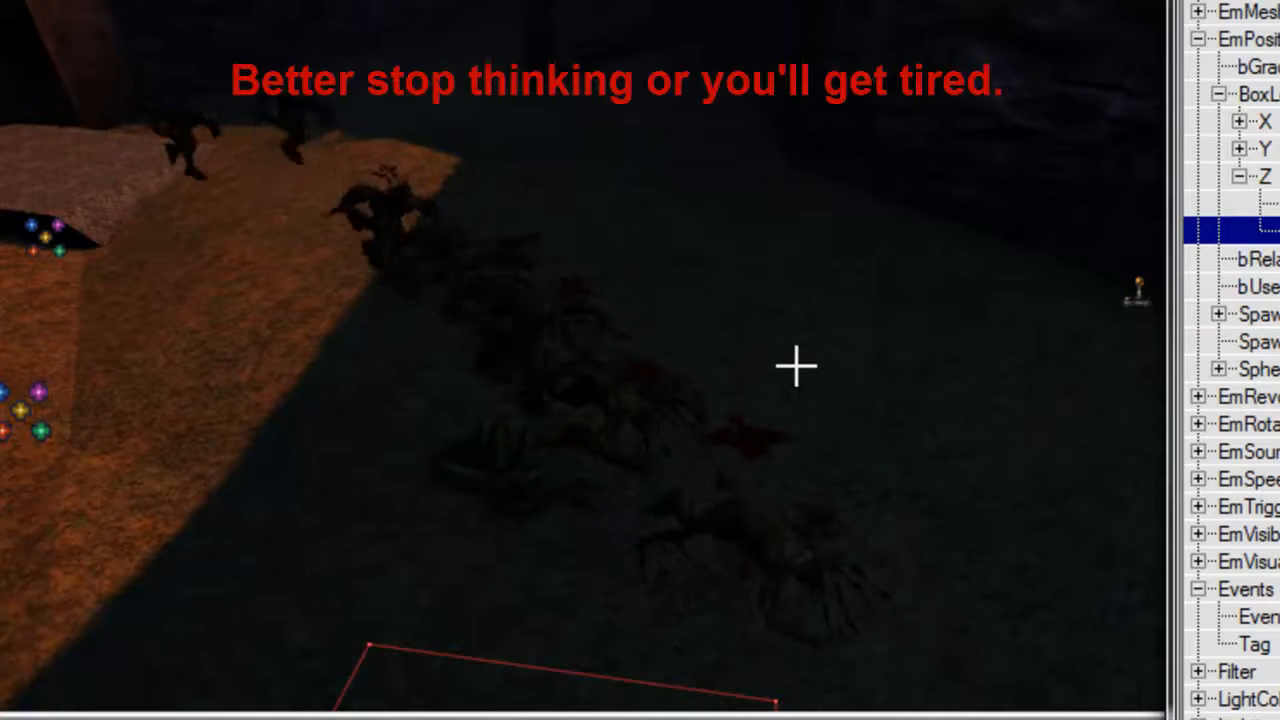
drag(241, 64, 366, 117)
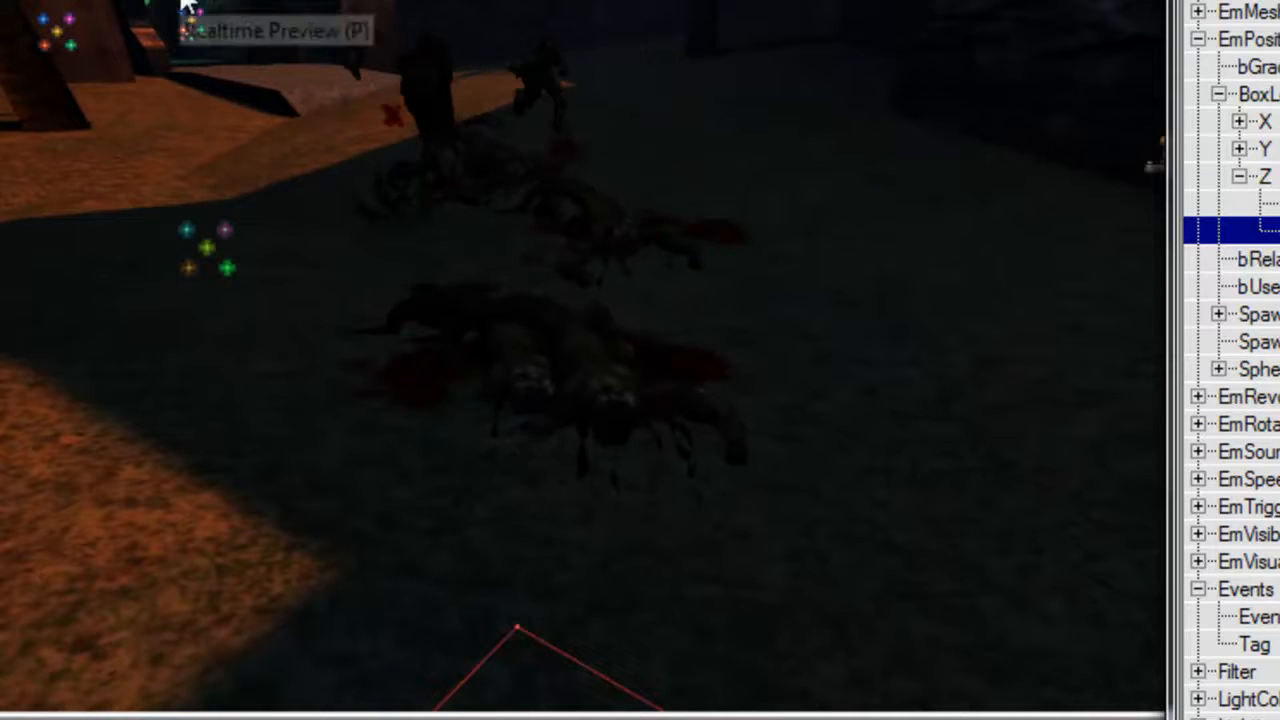
drag(597, 201, 605, 125)
right_drag(605, 125, 530, 80)
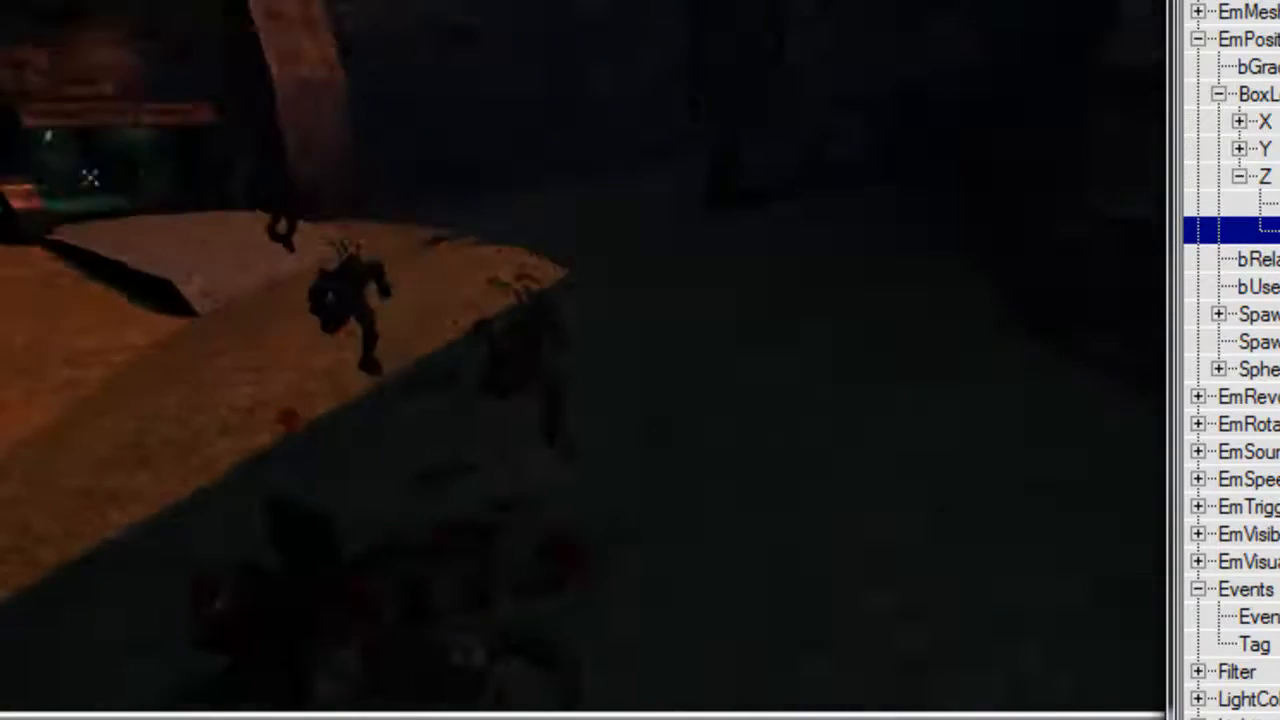
drag(530, 80, 490, 120)
drag(650, 90, 645, 60)
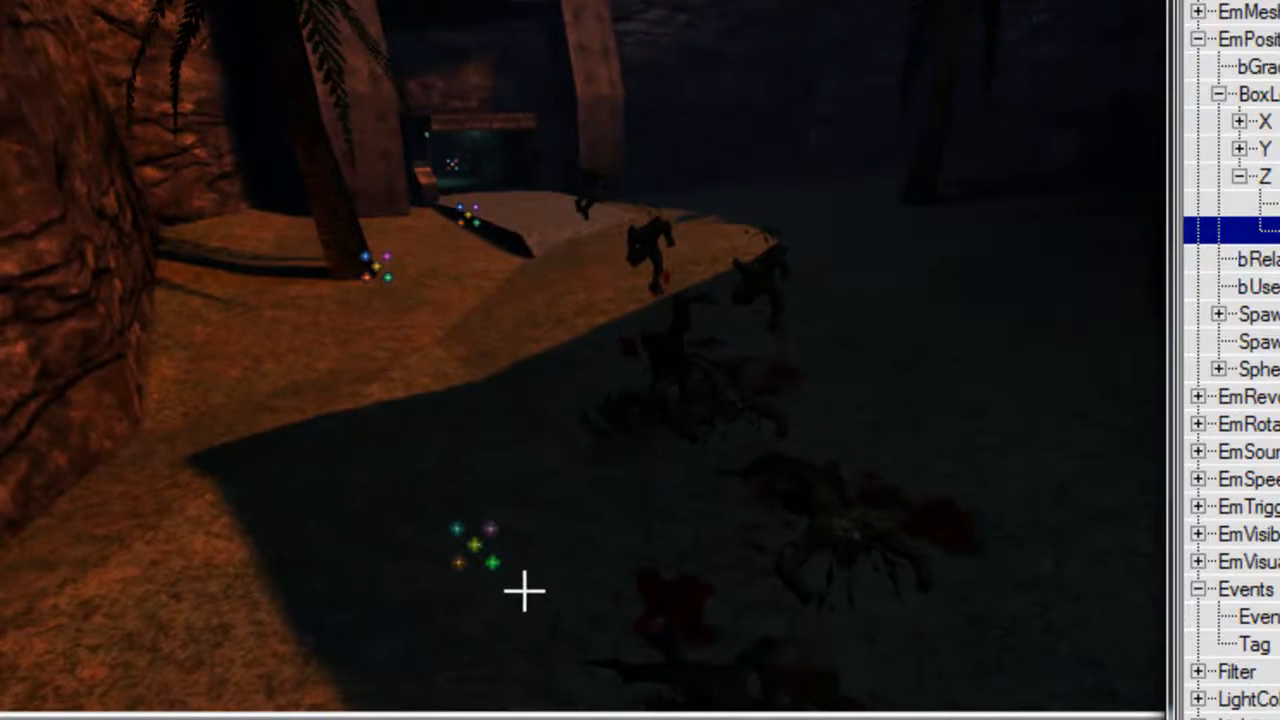
ctrl+shift+drag(578, 579, 535, 515)
Choose the Emitter class and place a new Emitter on the ground near the bodies.
drag(745, 120, 758, 206)
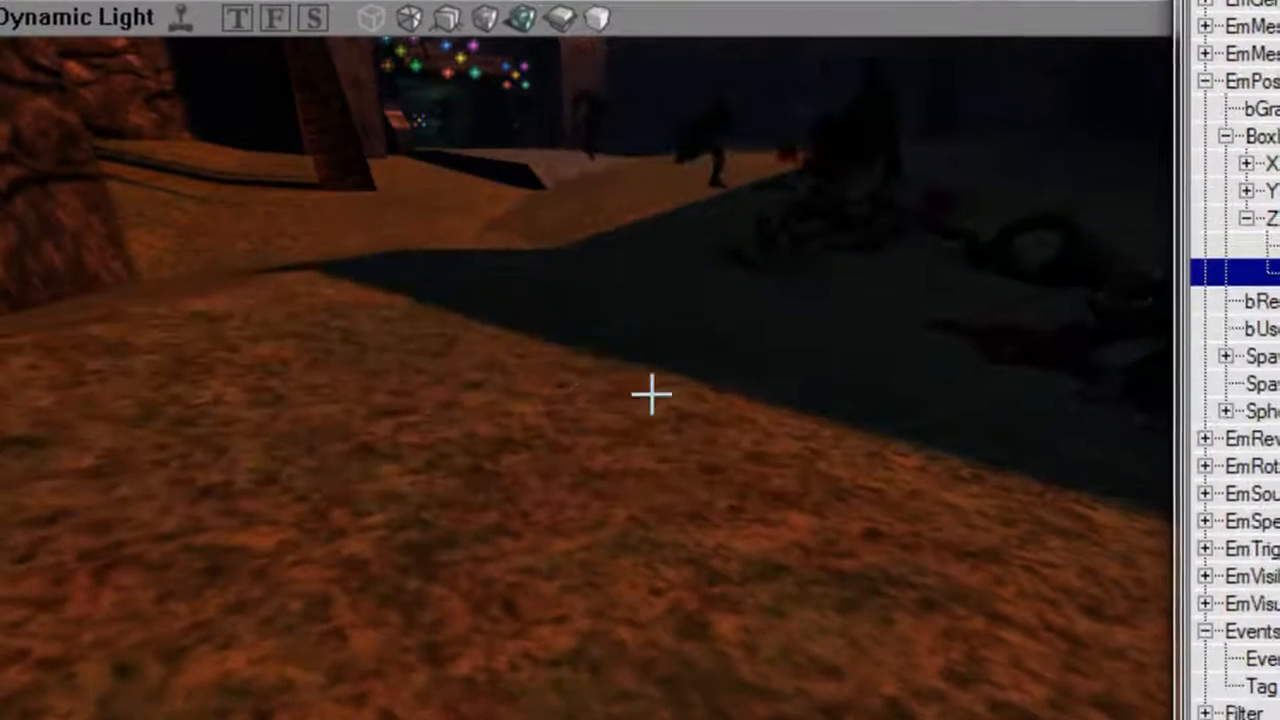
right_click(567, 374)
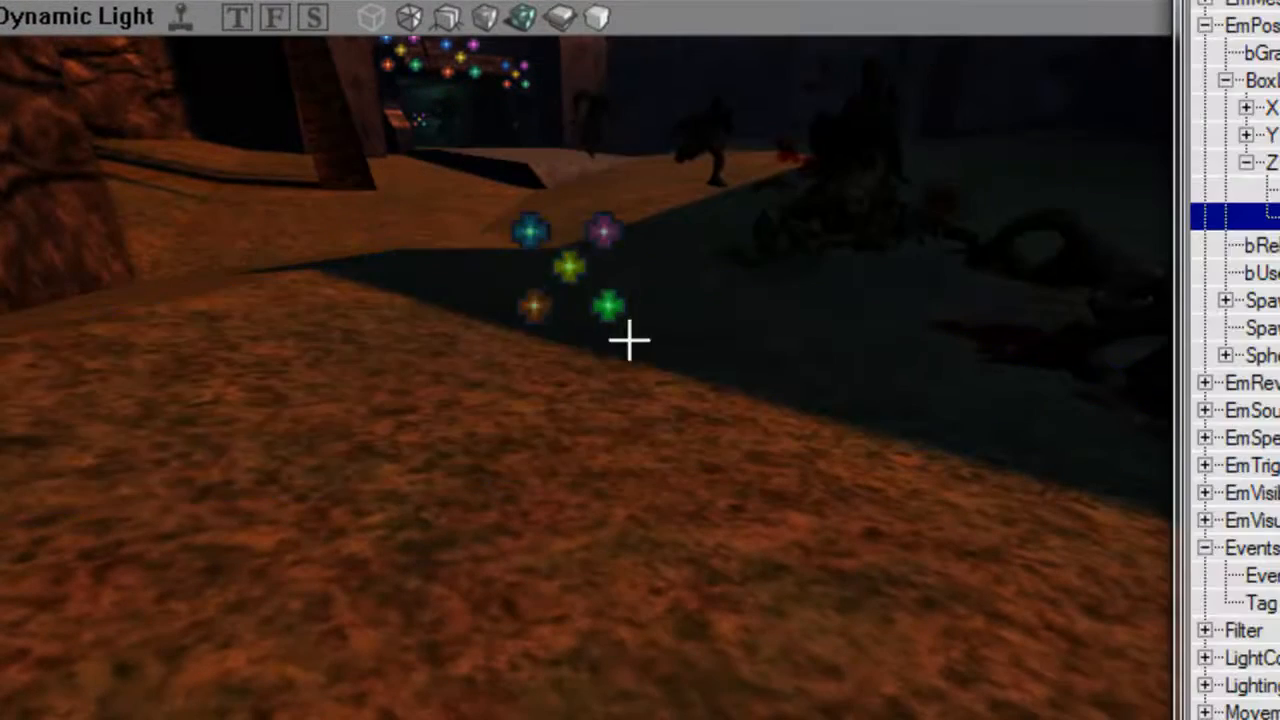
drag(626, 340, 626, 420)
Set bRespawnParticles and bSpawnInitParticles to False under EmGeneral on the running Skaarj emitter.
drag(551, 330, 579, 300)
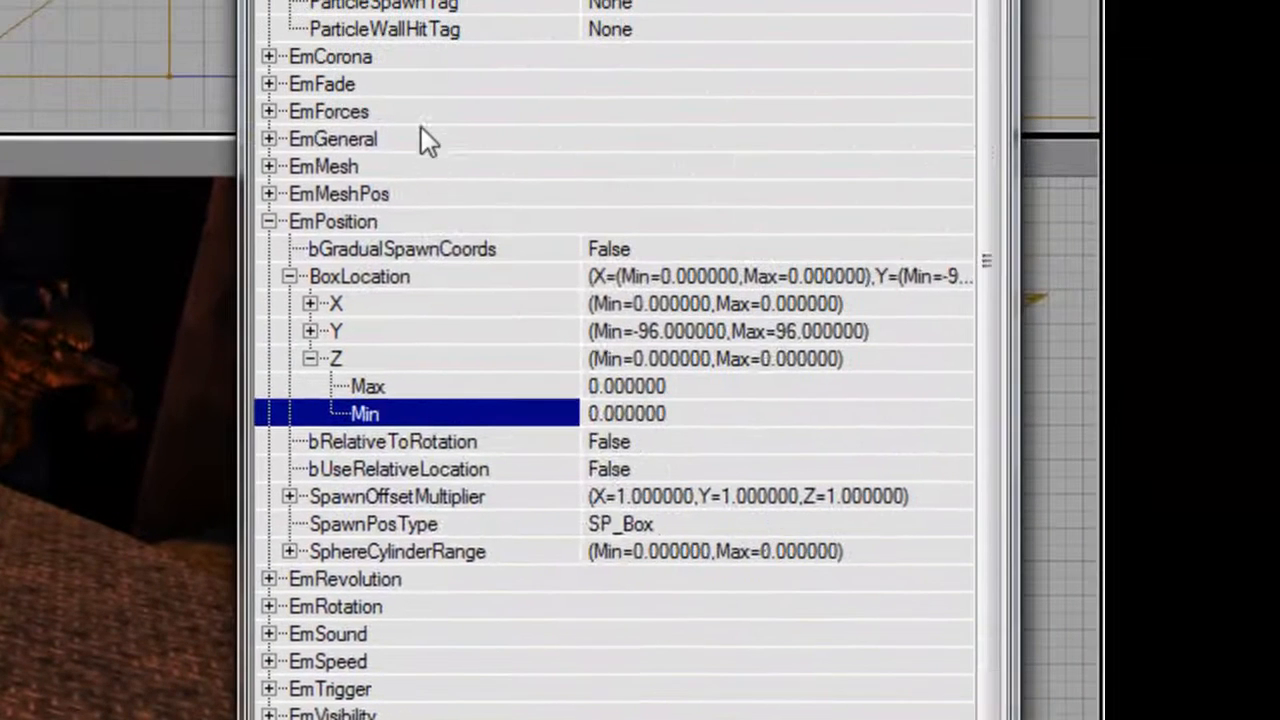
double_click(422, 139)
double_click(490, 305)
click(494, 336)
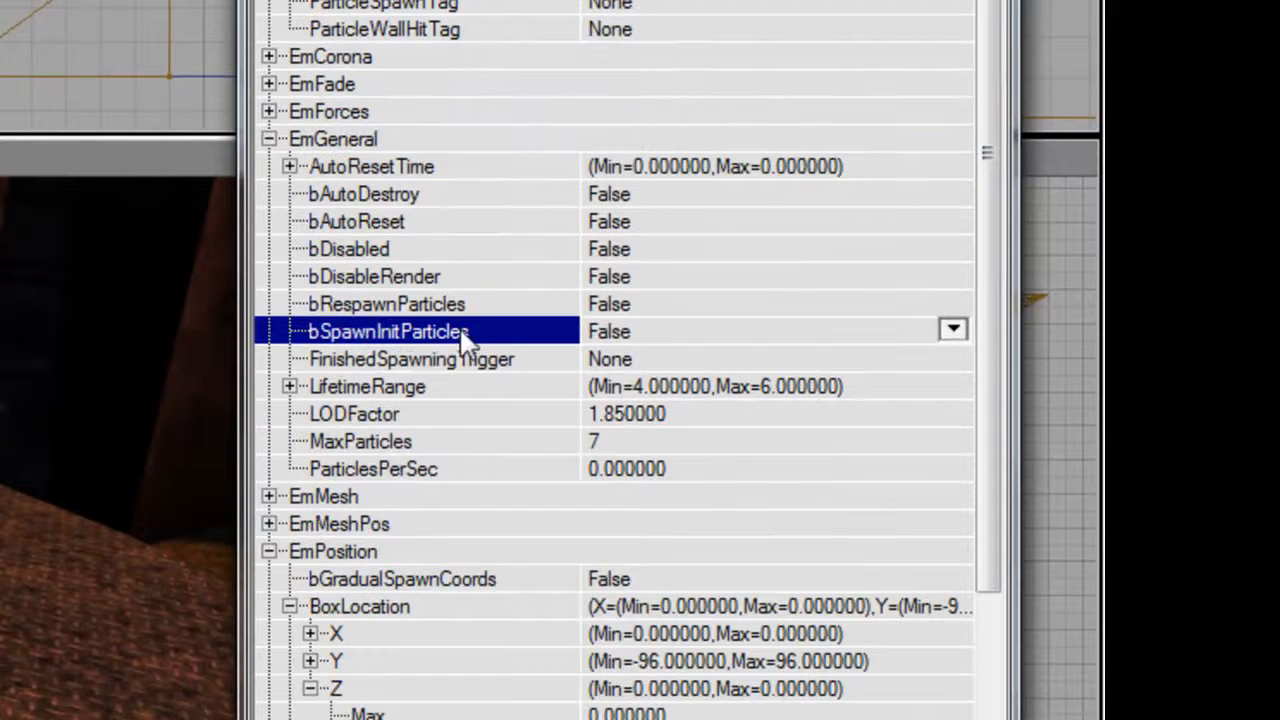
drag(829, 273, 1117, 257)
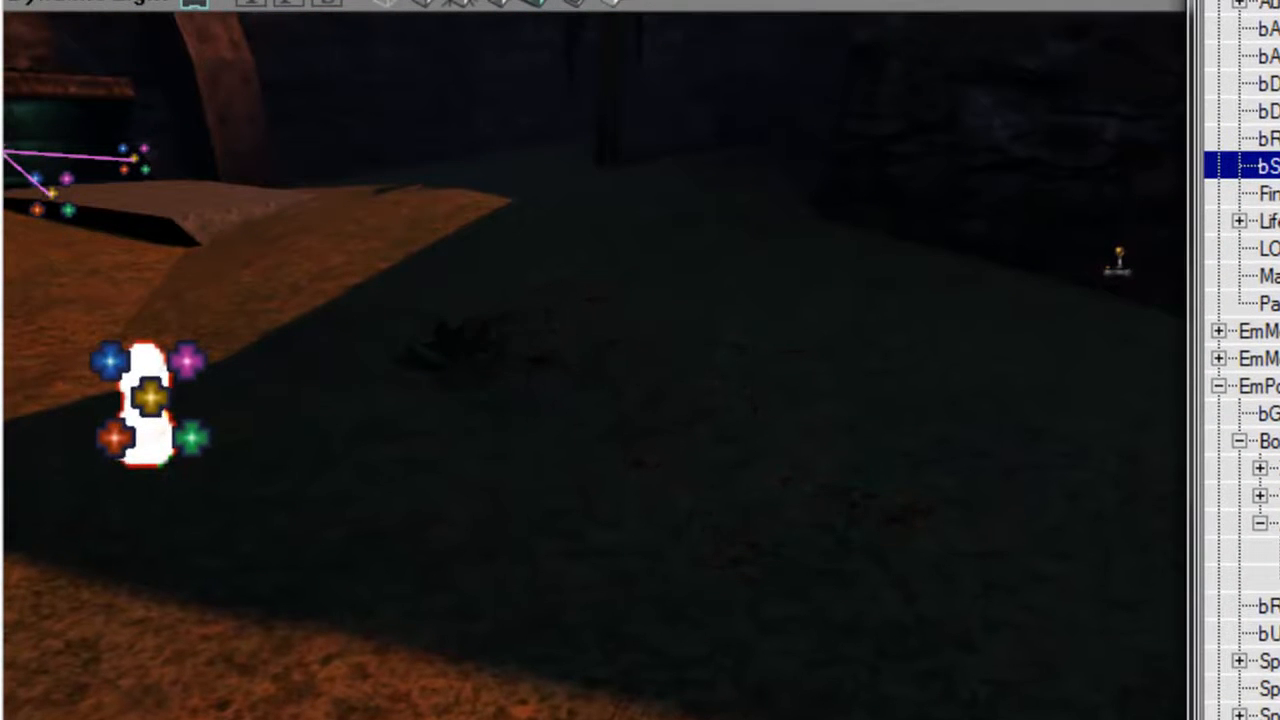
Select the new Emitter and set ParticleTextures [0] to the UnrealShare.BloodyPuff.bp_A00 texture under EmVisuals.
click(184, 433)
drag(184, 433, 84, 490)
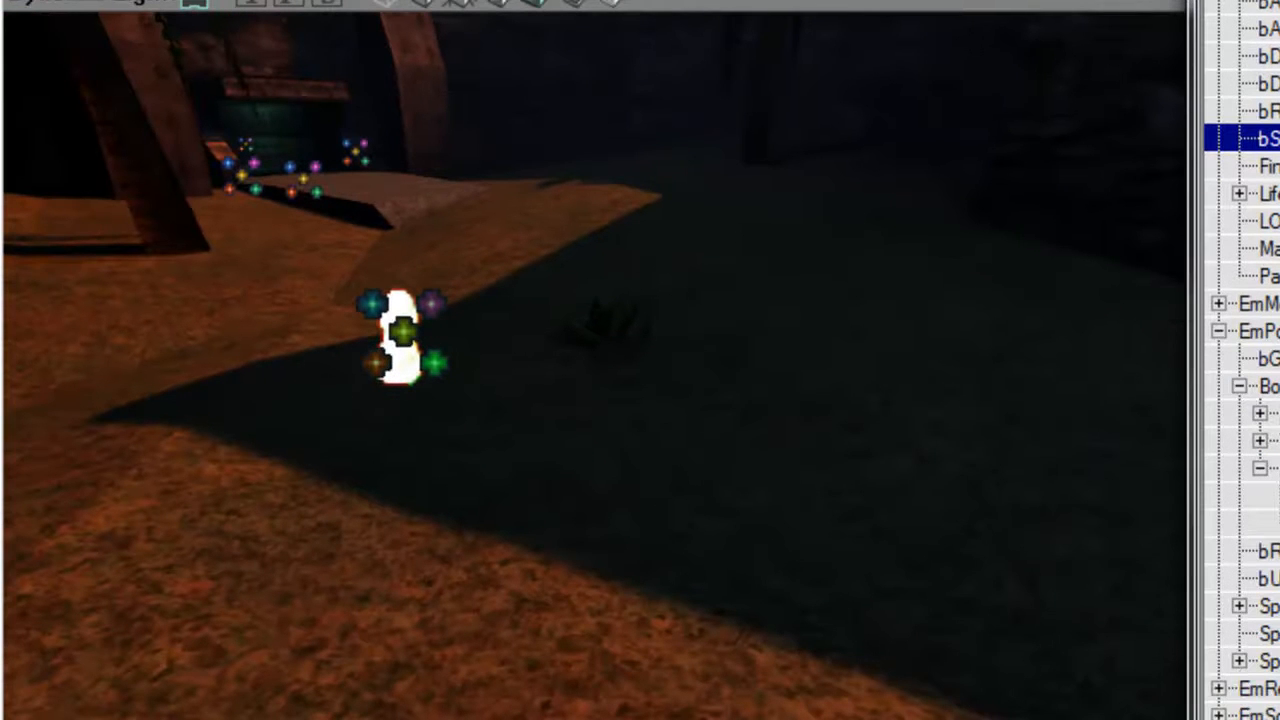
double_click(1072, 14)
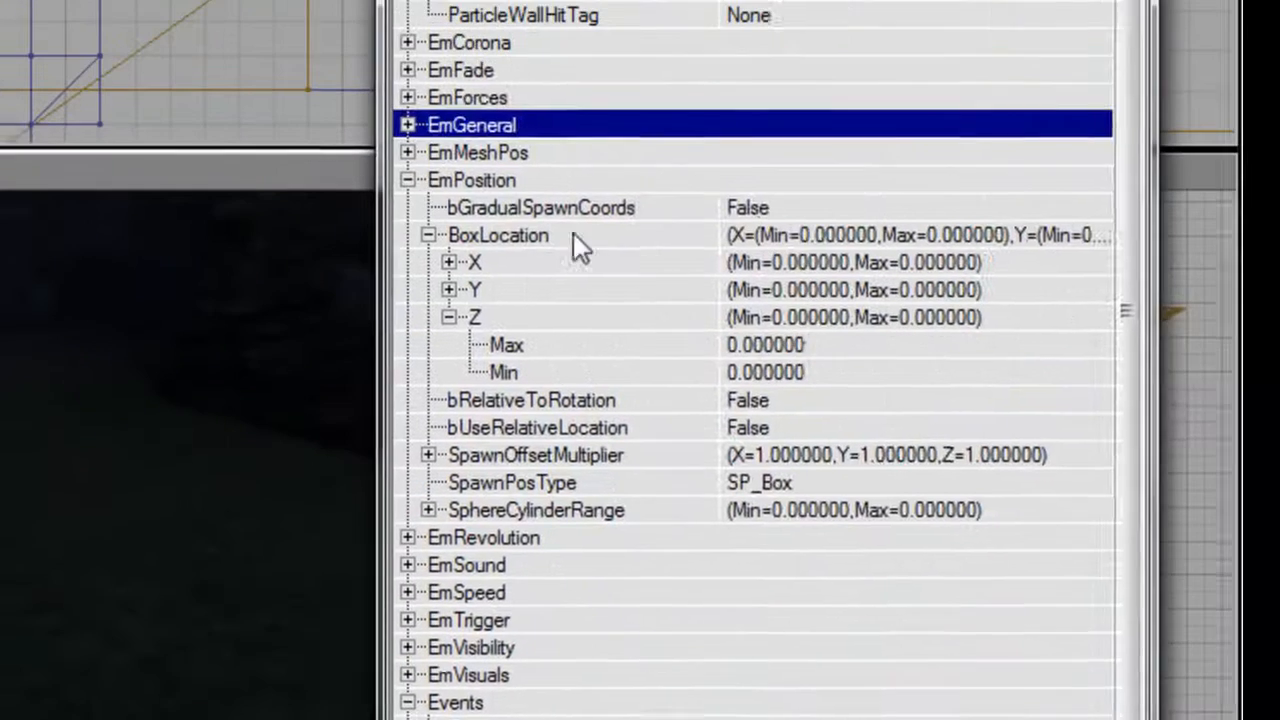
double_click(531, 190)
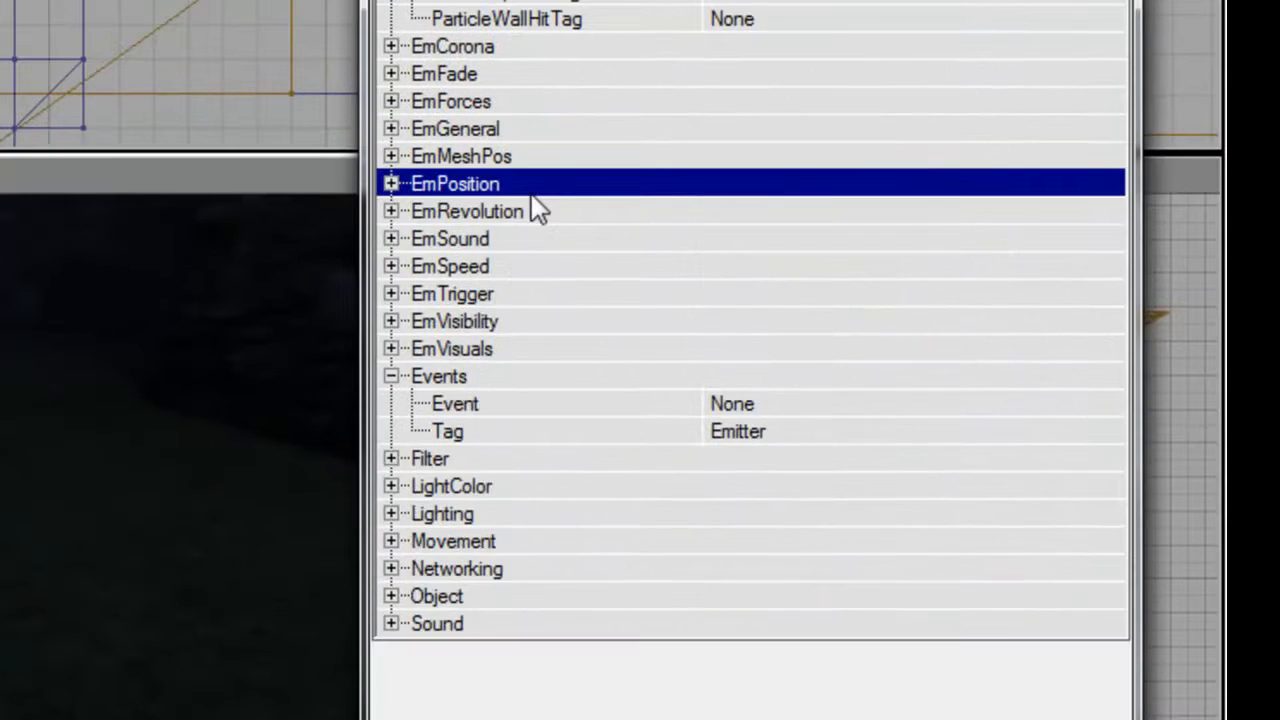
double_click(529, 376)
double_click(537, 349)
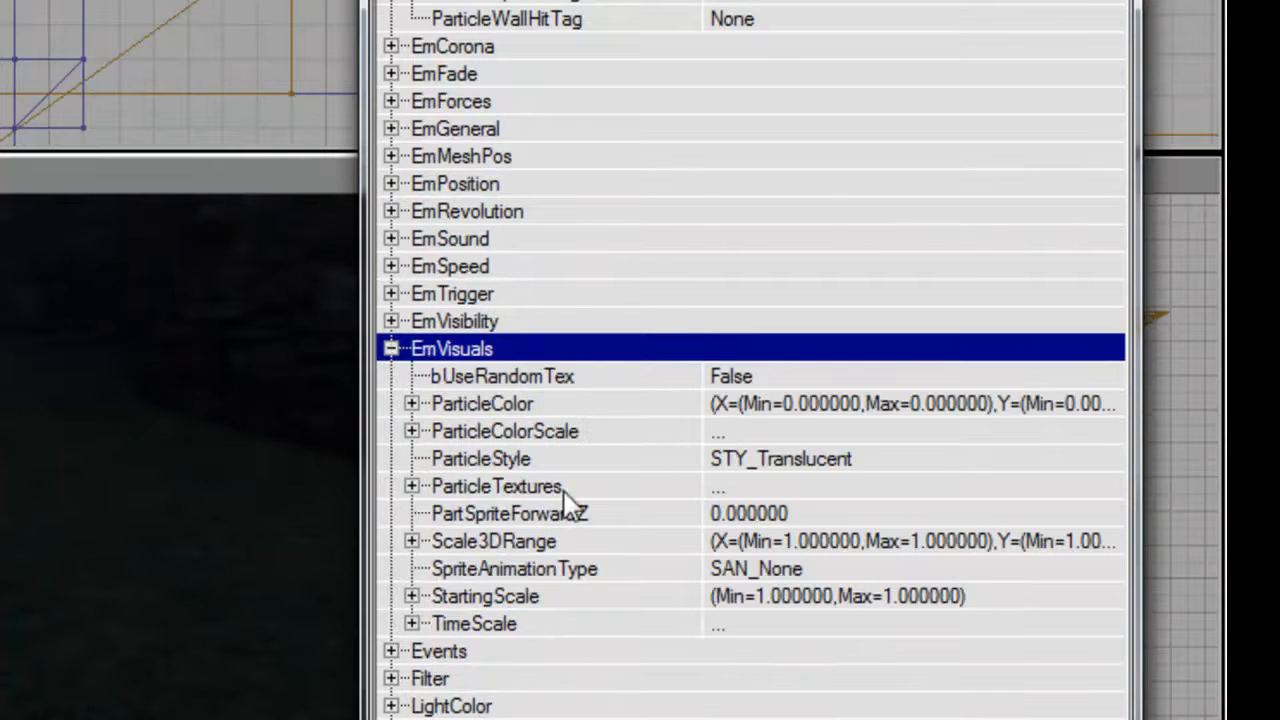
click(413, 484)
click(509, 503)
double_click(424, 490)
click(458, 507)
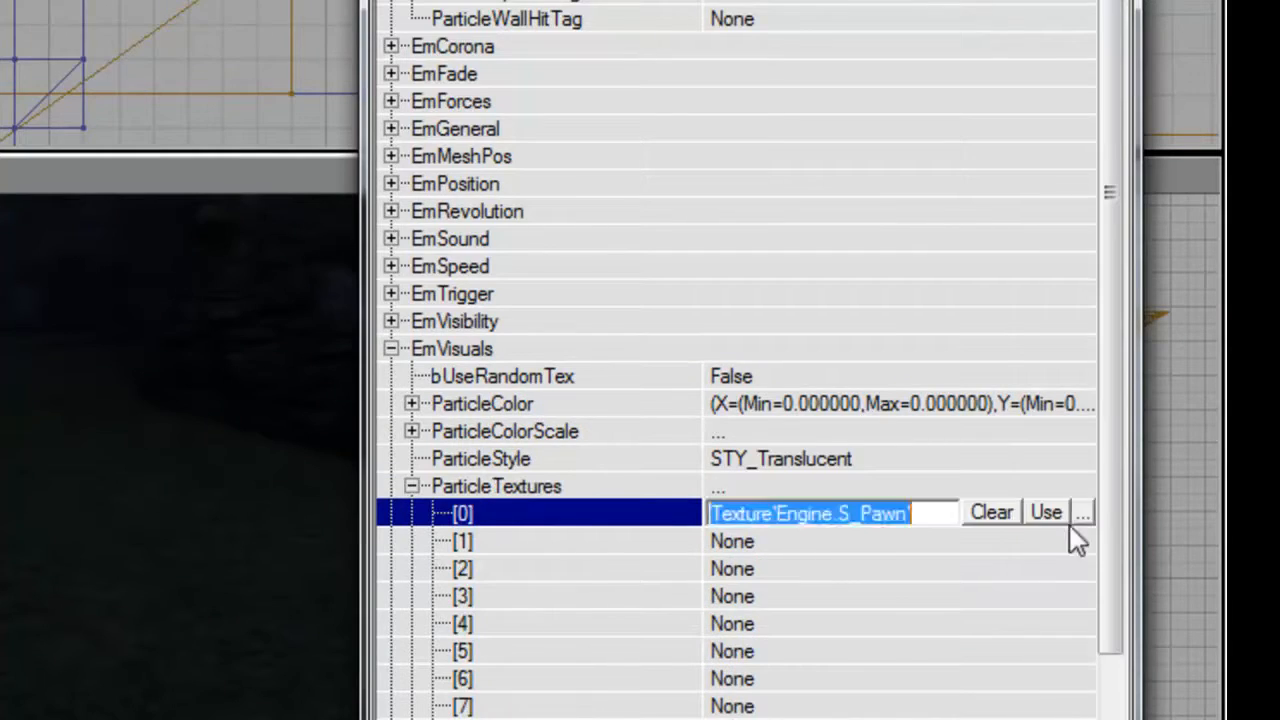
click(1082, 513)
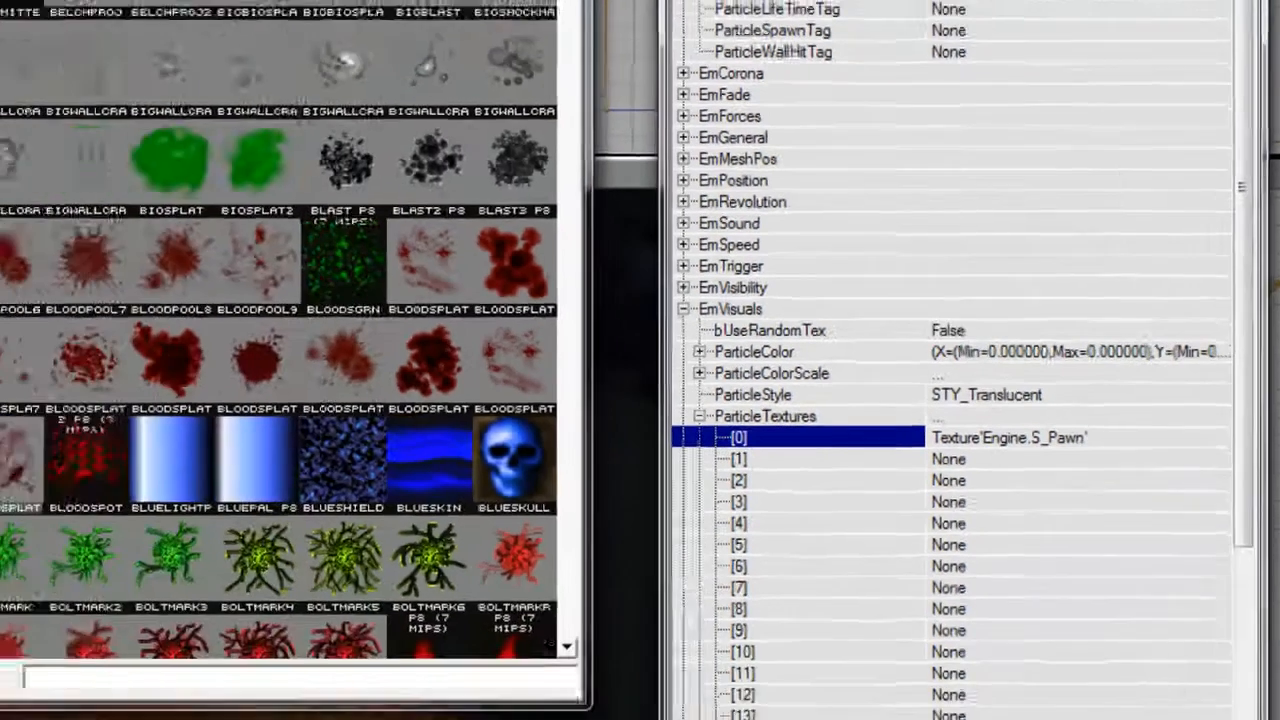
scroll(325, 320, down, 10)
scroll(325, 320, up, 1)
scroll(325, 320, up, 1)
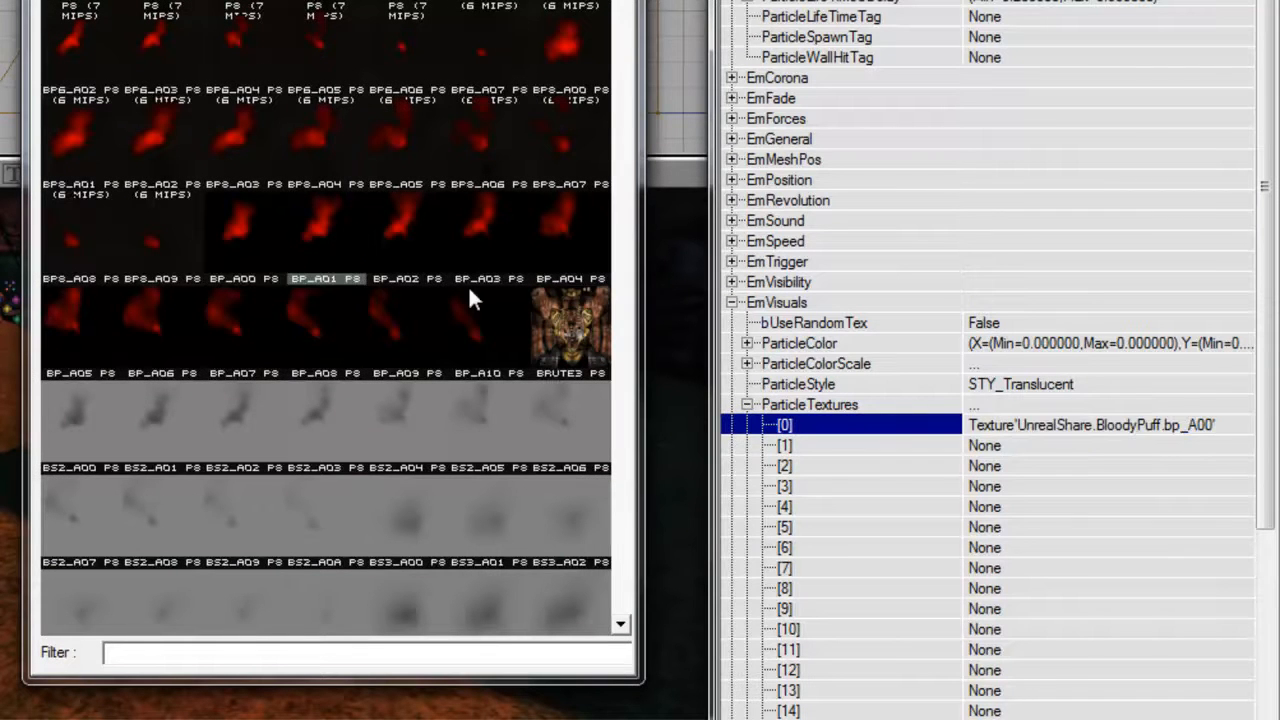
Assign the BloodyPuff textures bp_A01 through bp_A10 in order to ParticleTextures slots [1] through [10].
click(1042, 446)
click(1005, 467)
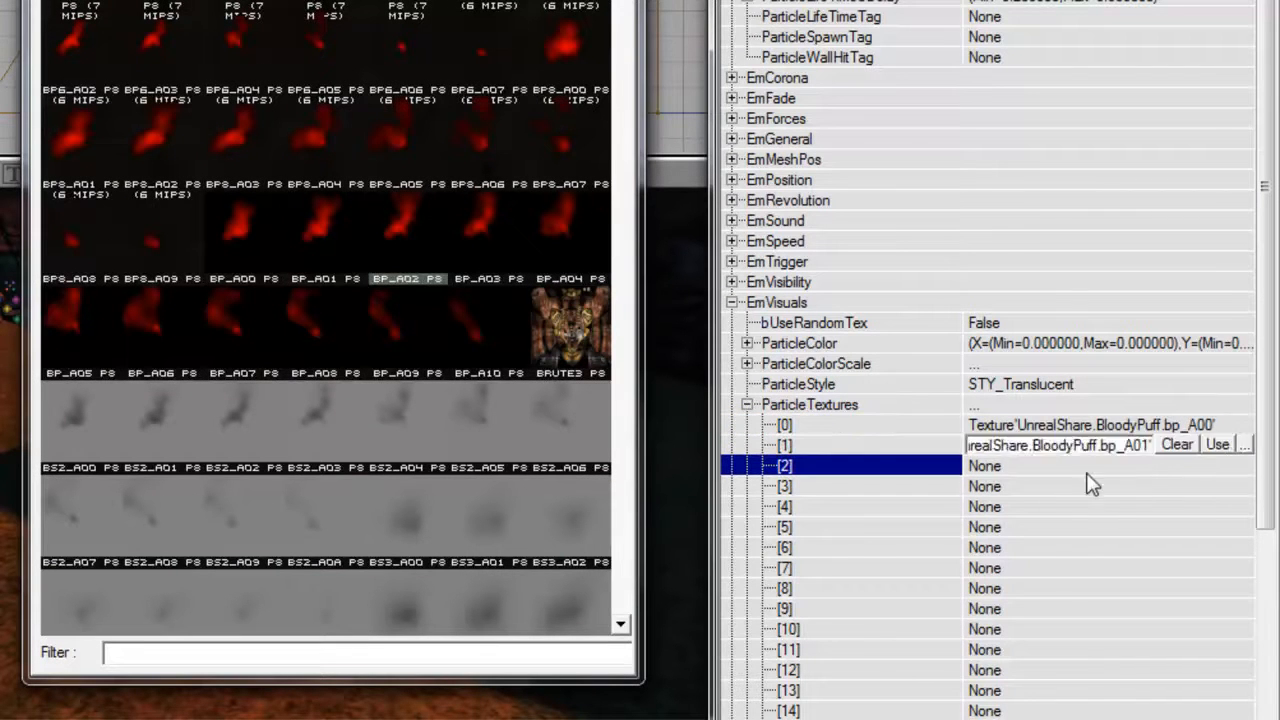
click(1042, 487)
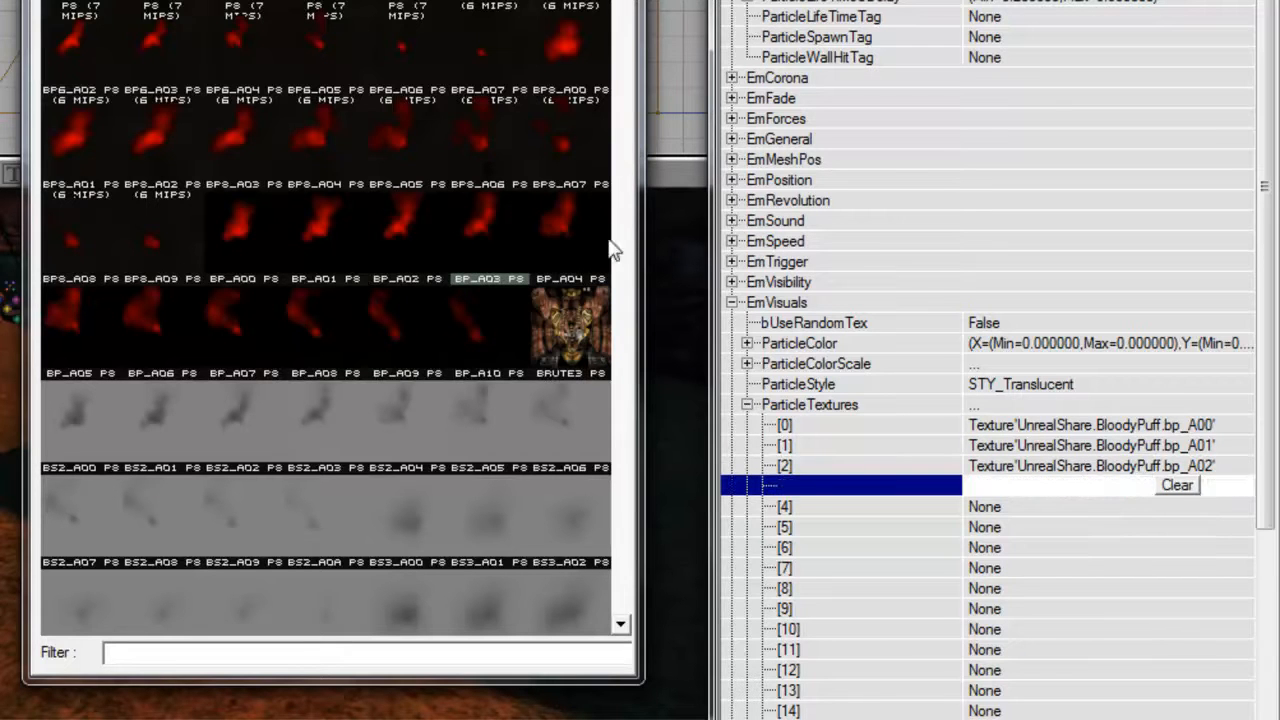
click(1136, 507)
click(1217, 506)
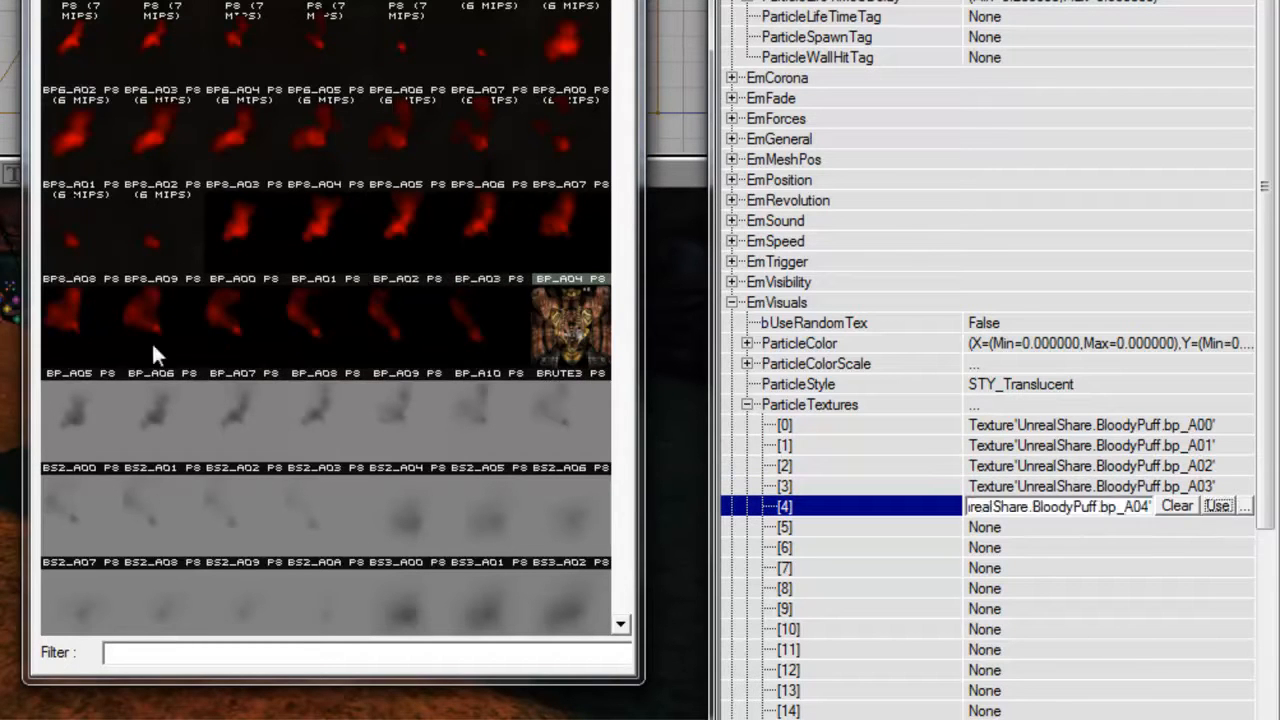
click(1138, 527)
click(1217, 526)
click(1017, 547)
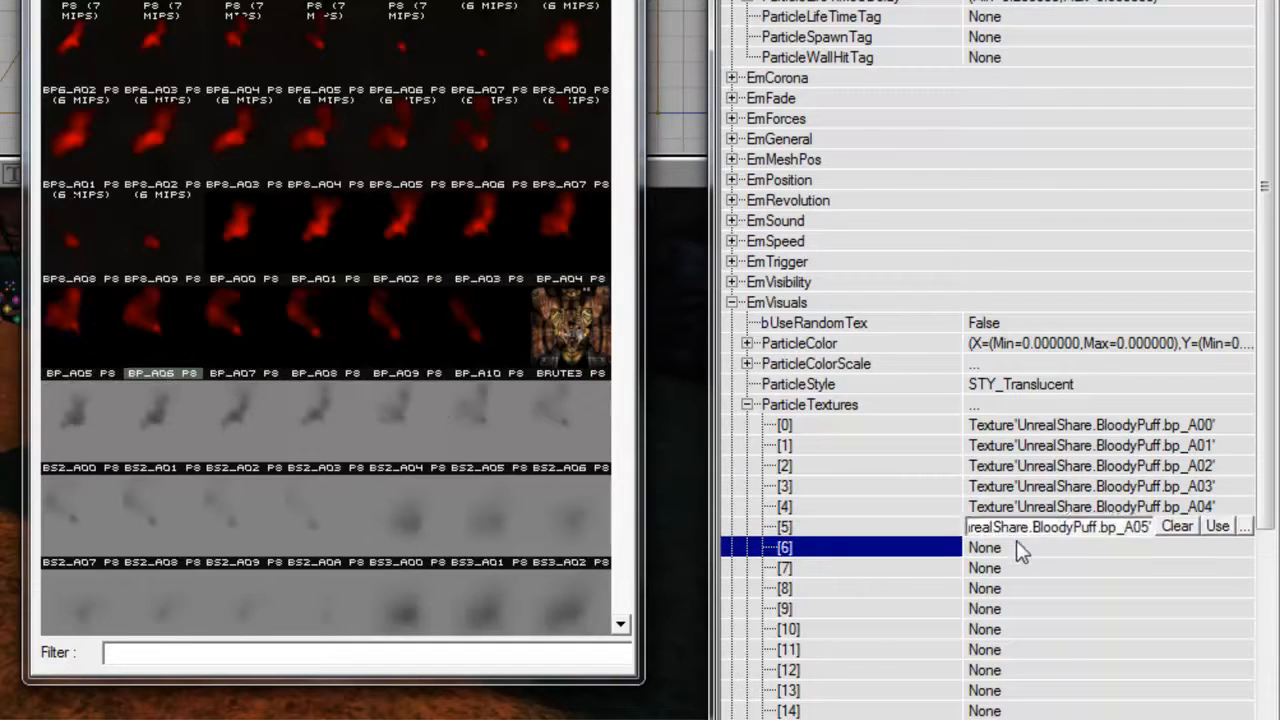
click(1014, 568)
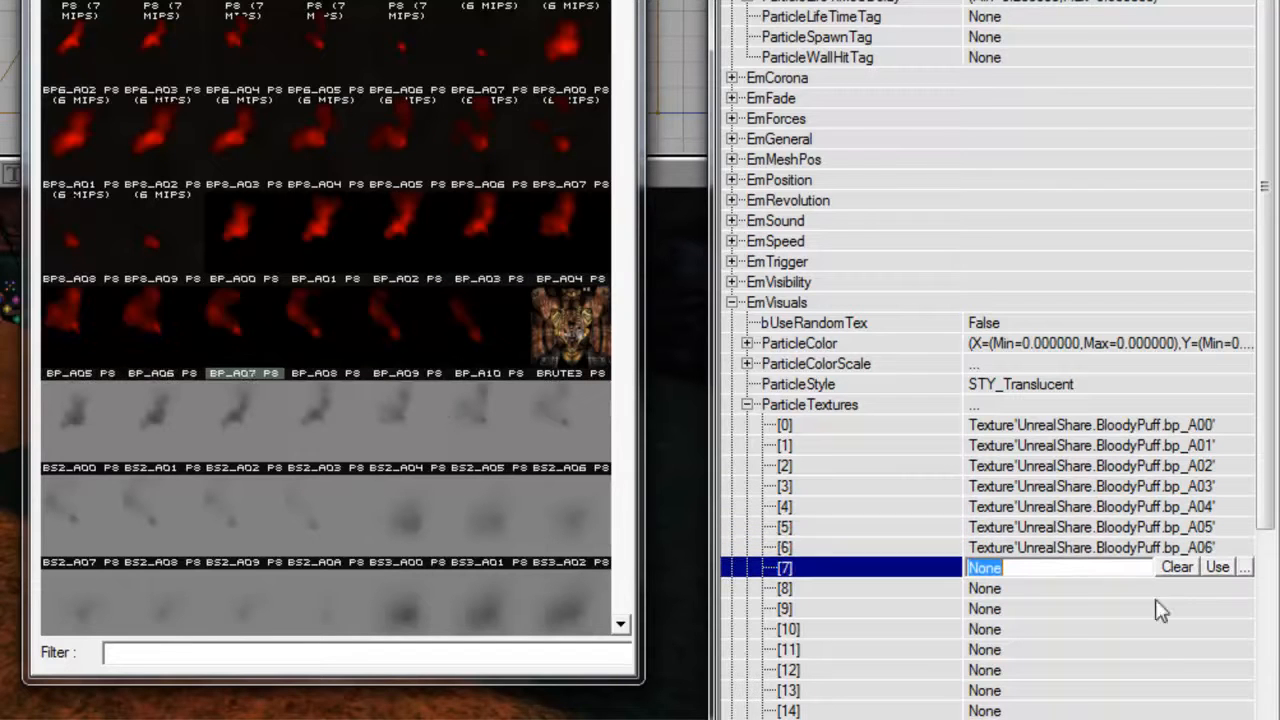
click(1064, 591)
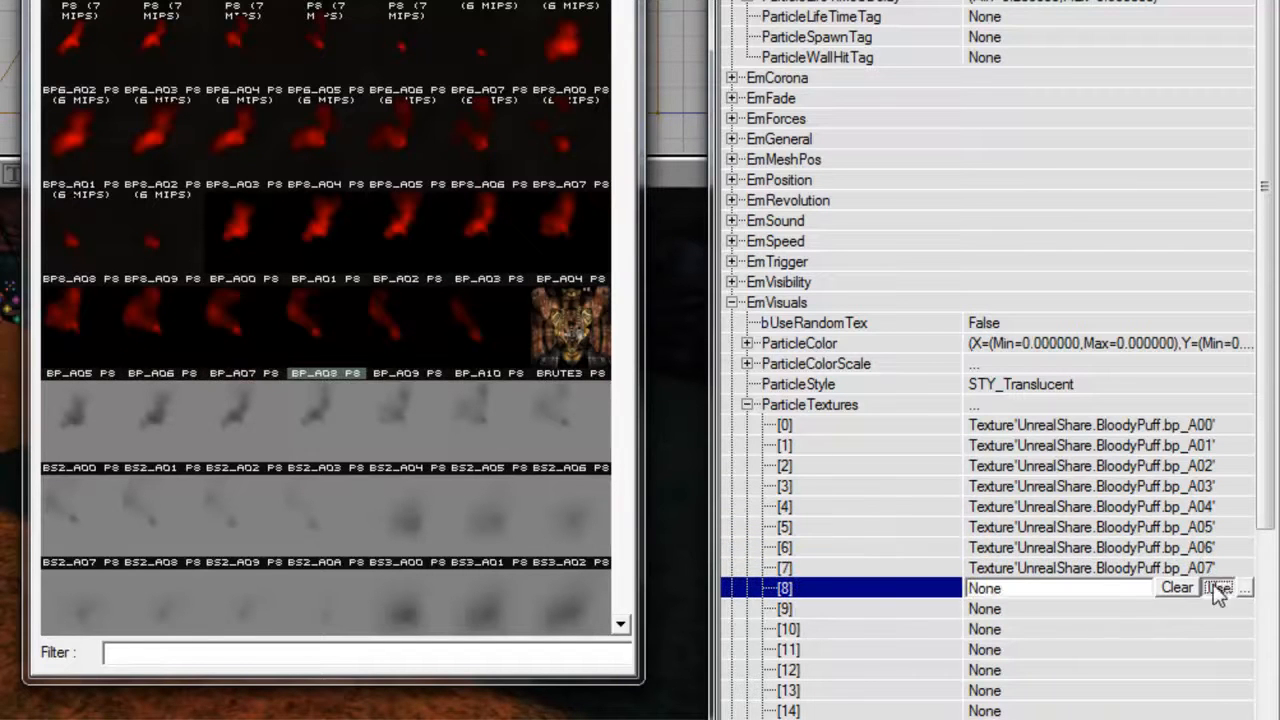
click(1136, 605)
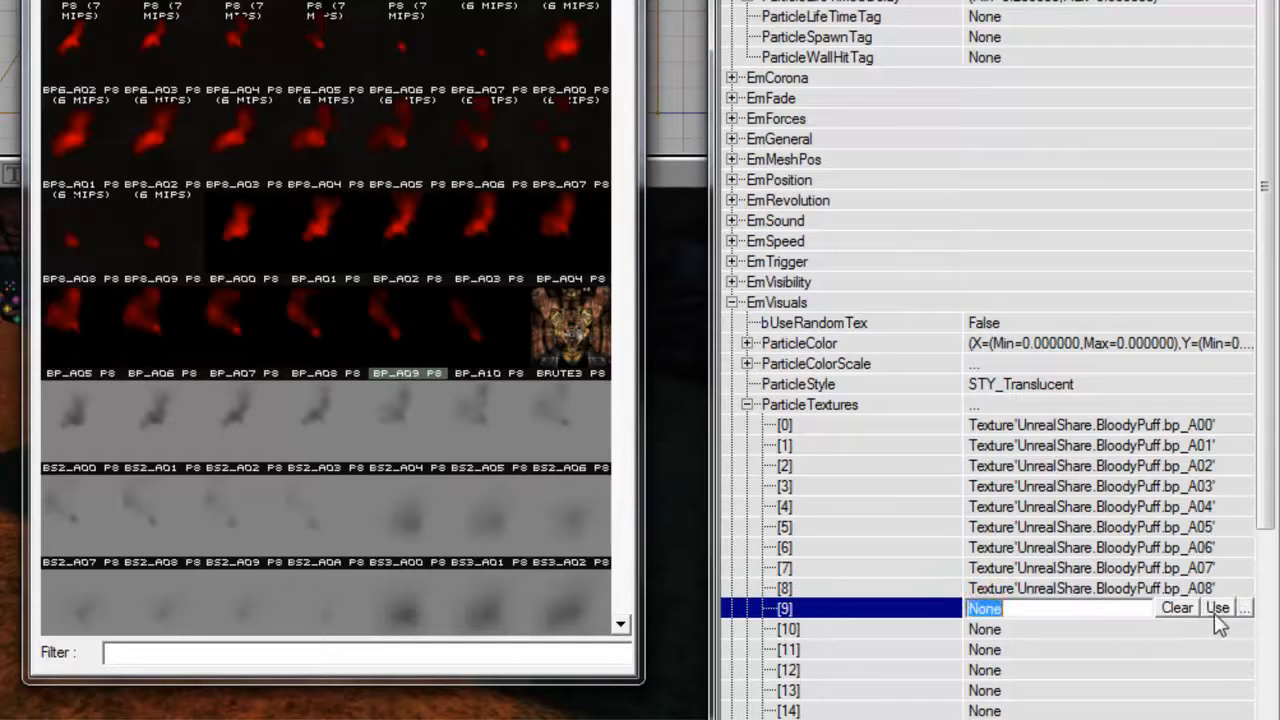
click(1108, 629)
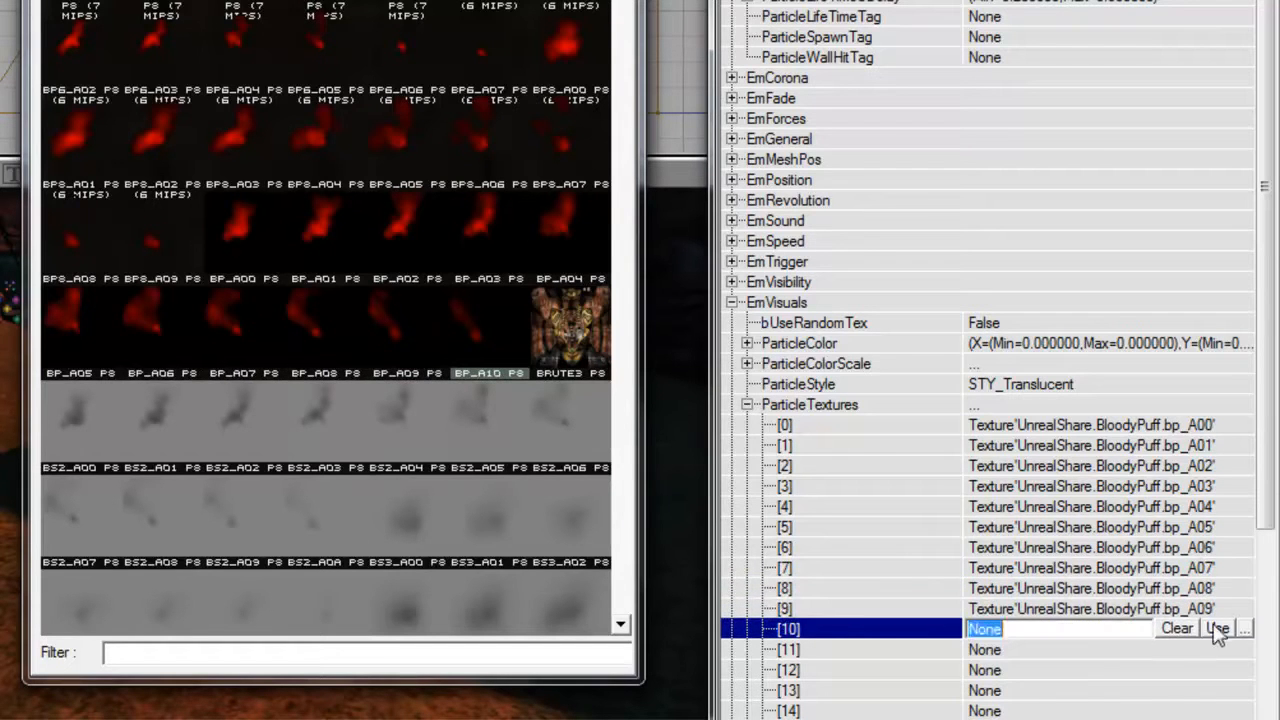
Set the LifetimeRange Max and Min to 0.8 under EmGeneral on the new Emitter.
double_click(848, 406)
double_click(821, 139)
double_click(883, 324)
click(993, 344)
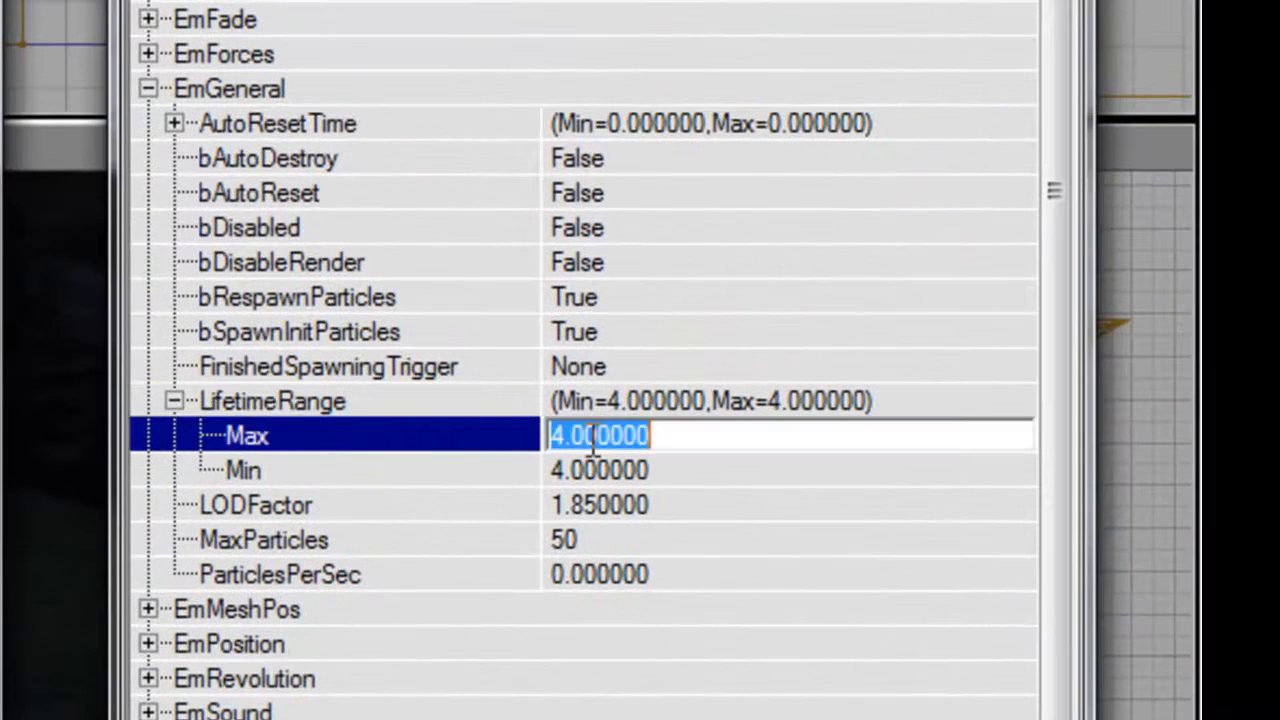
key(Down)
text(0.8)
key(Return)
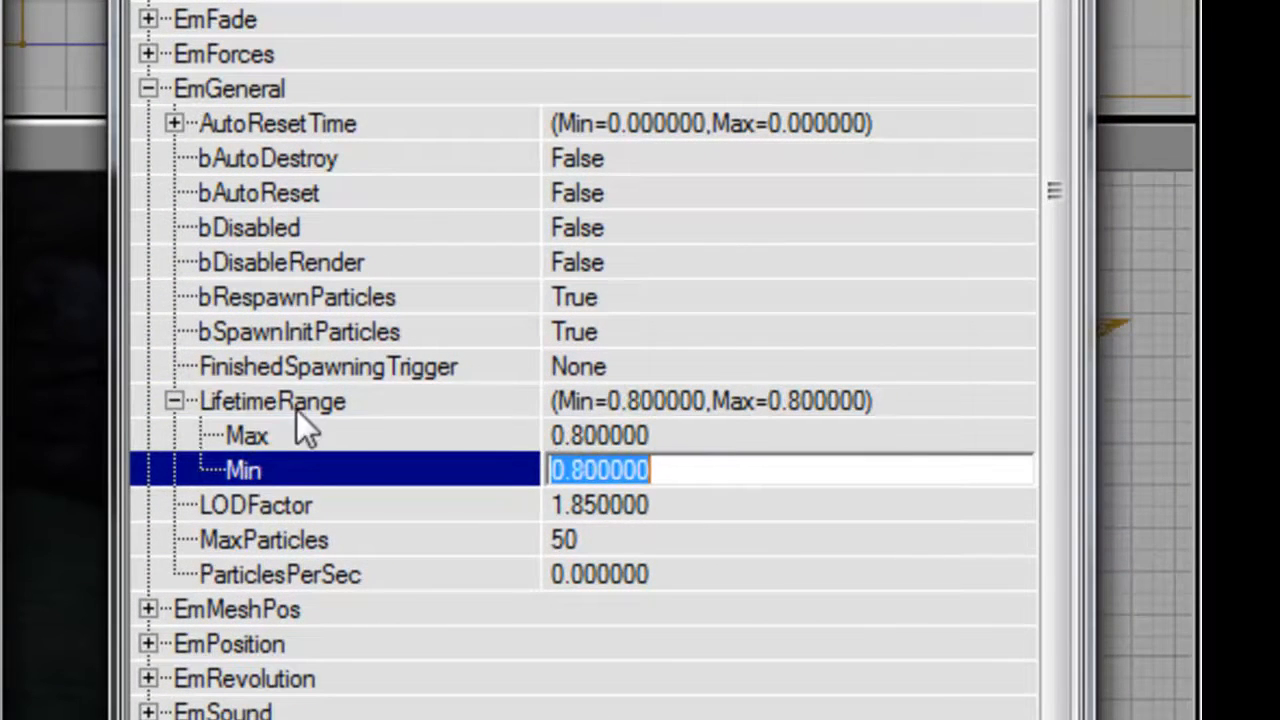
double_click(297, 410)
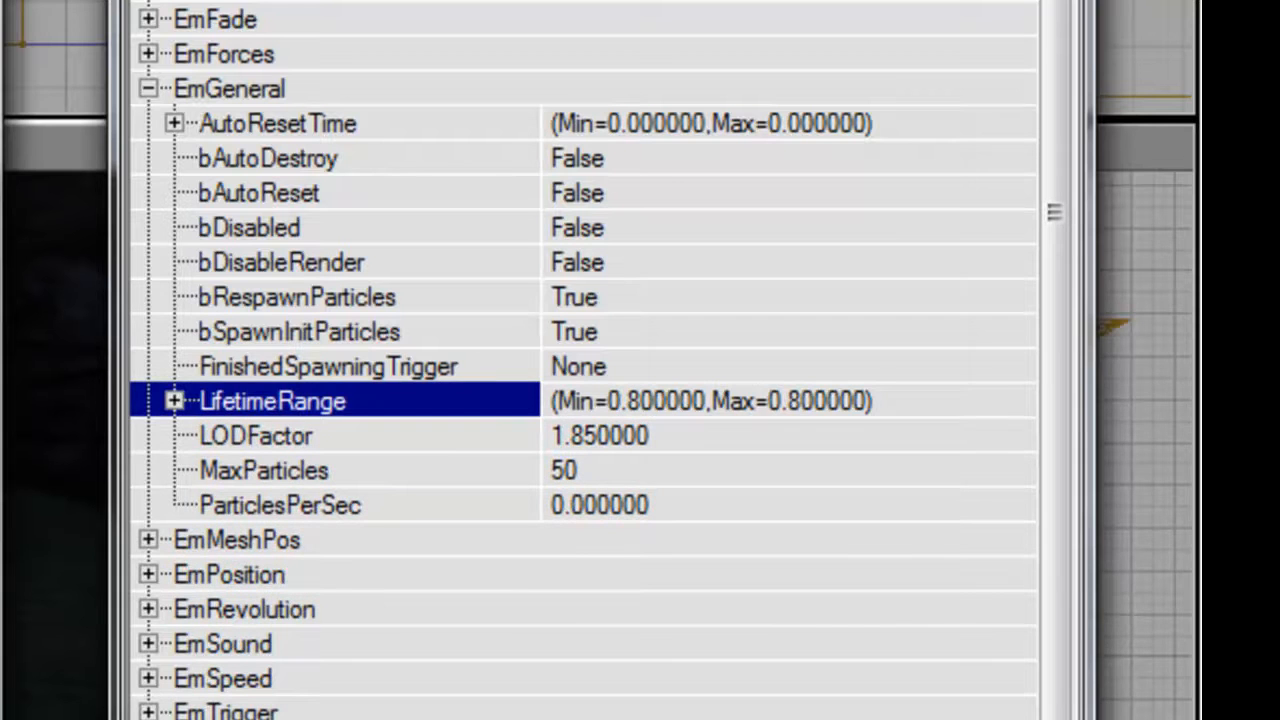
Set the Emitter's MaxParticles to 1 and inspect the animated blood puff in the 3D view.
click(632, 470)
key(Return)
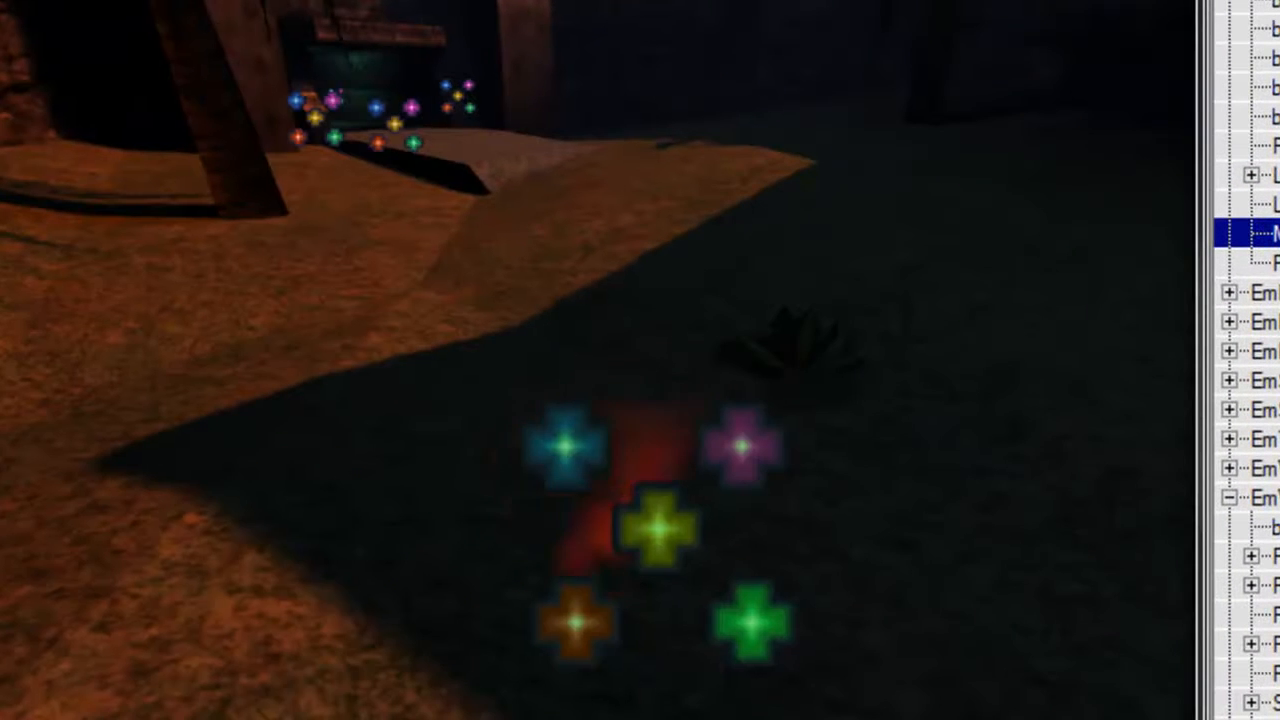
drag(731, 348, 731, 410)
right_drag(731, 348, 830, 305)
drag(731, 348, 731, 420)
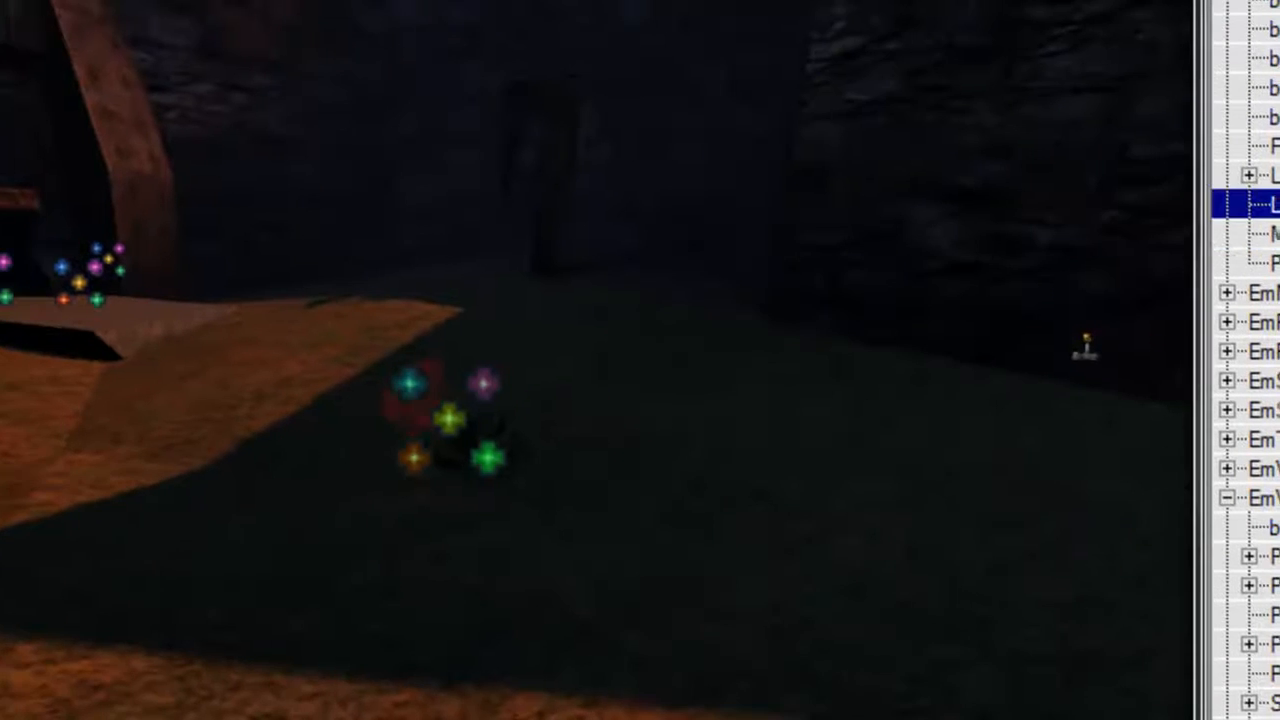
Set the new Emitter's MaxParticles to 15 and its ParticlesPerSec to 50000 under EmGeneral.
click(1154, 294)
text(50)
key(Return)
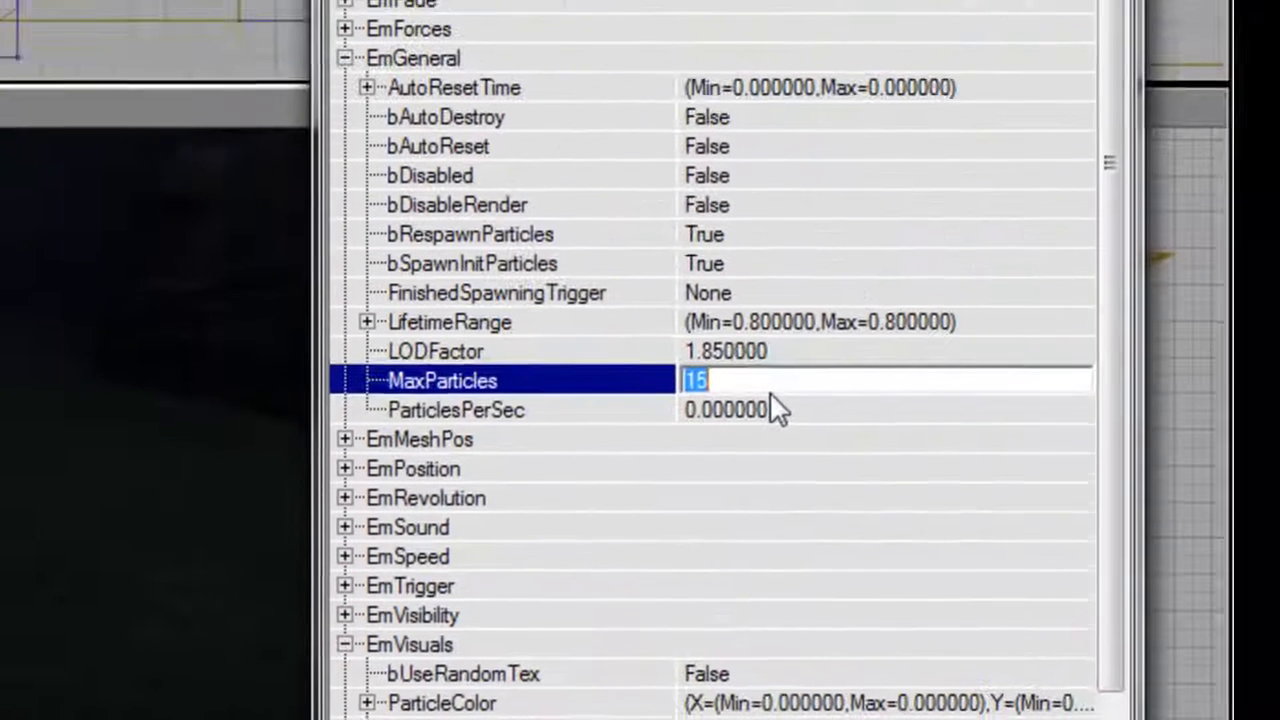
click(755, 410)
text(50000)
key(Return)
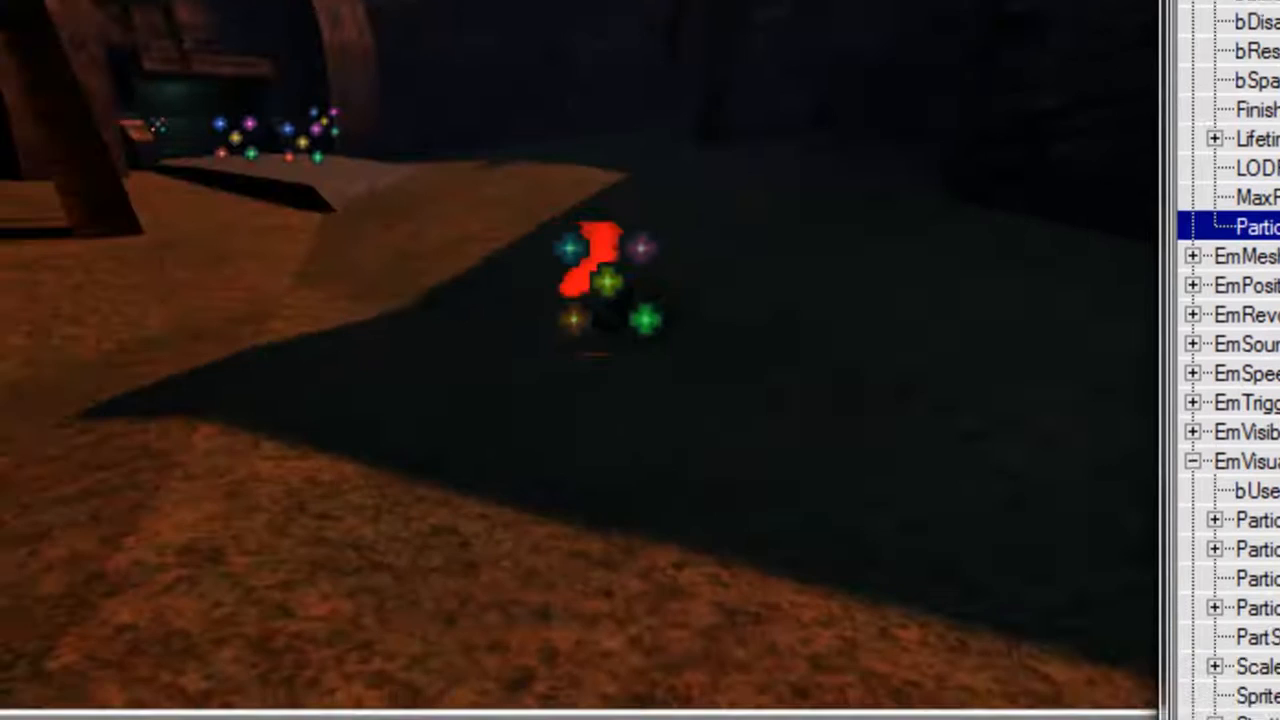
Set the Max of the Emitter's BoxVelocity X to -256 under EmSpeed.
click(868, 0)
drag(631, 234, 680, 190)
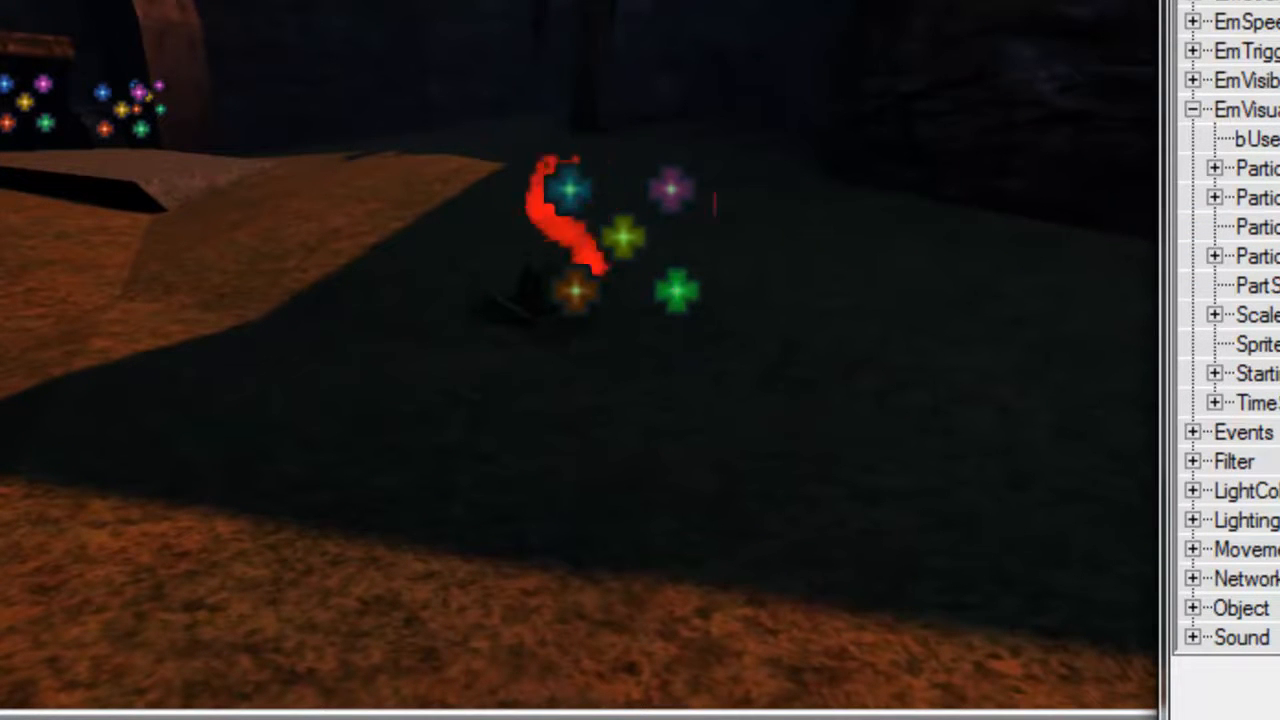
click(1246, 110)
click(1246, 22)
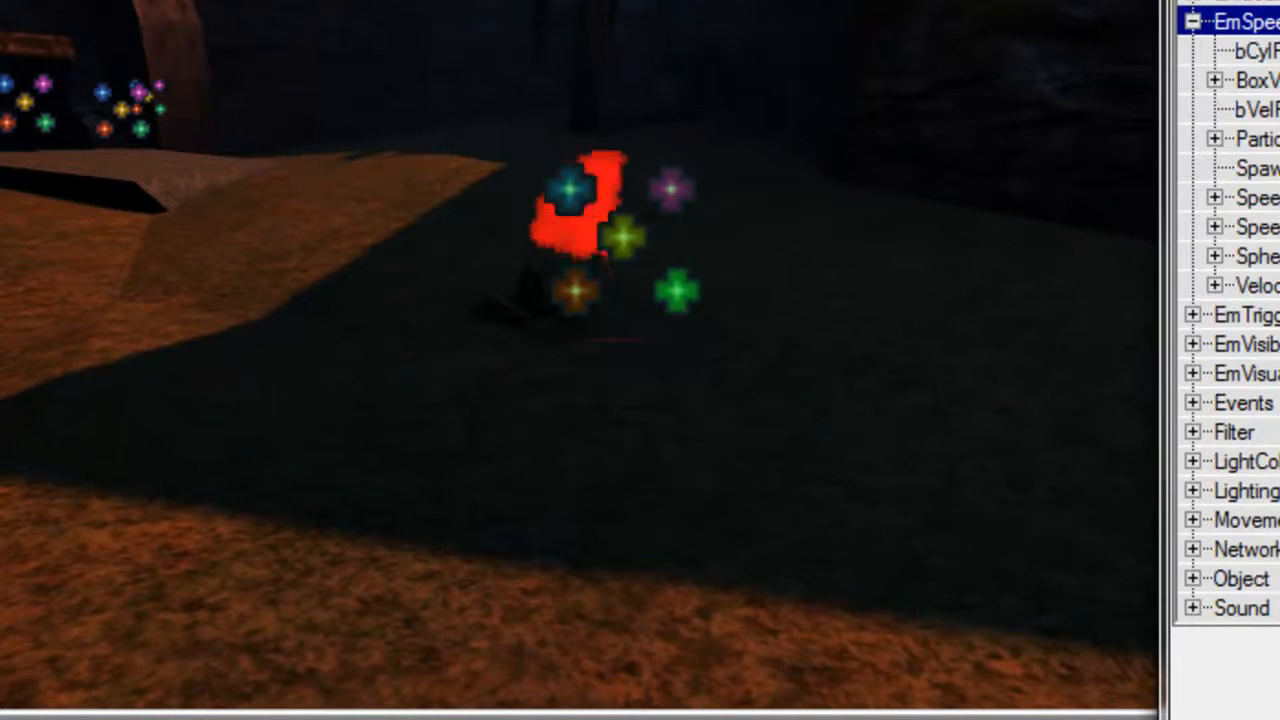
click(1258, 80)
click(714, 246)
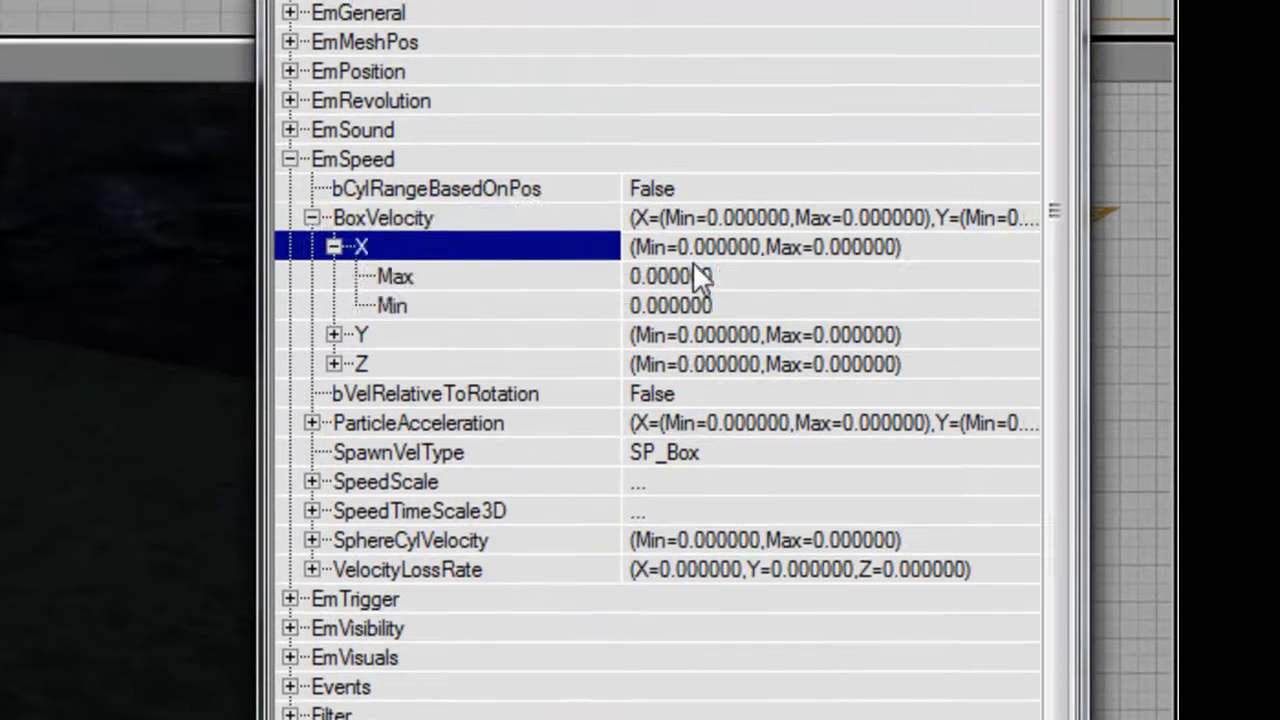
click(693, 264)
text(-64)
key(Return)
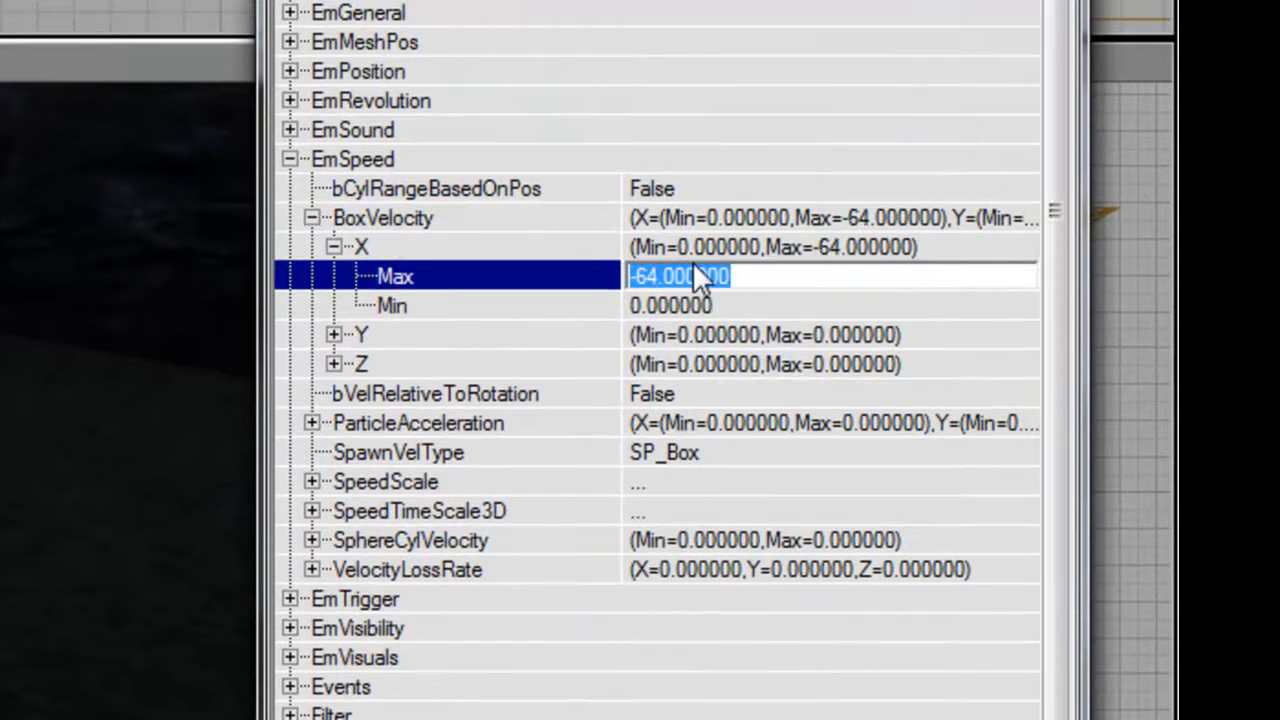
text(-256)
key(Tab)
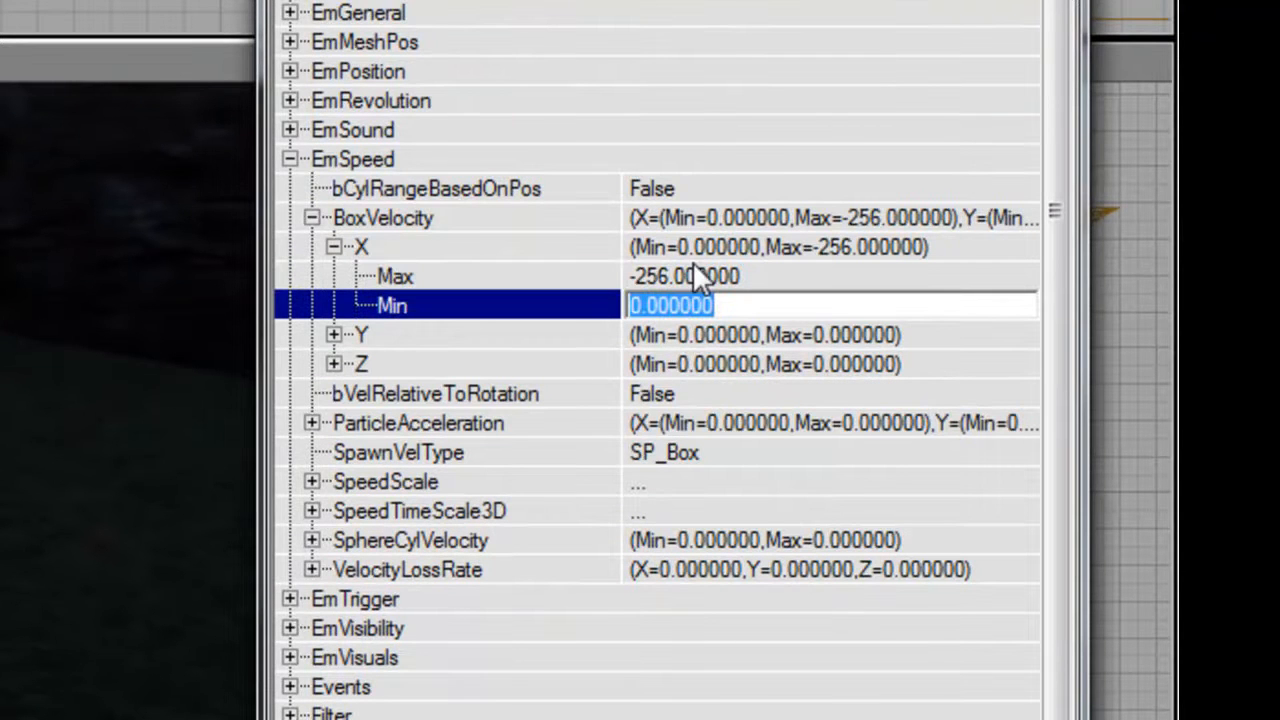
Try -128 as the Min of BoxVelocity X, and replace it with 0.
text(-128)
key(Return)
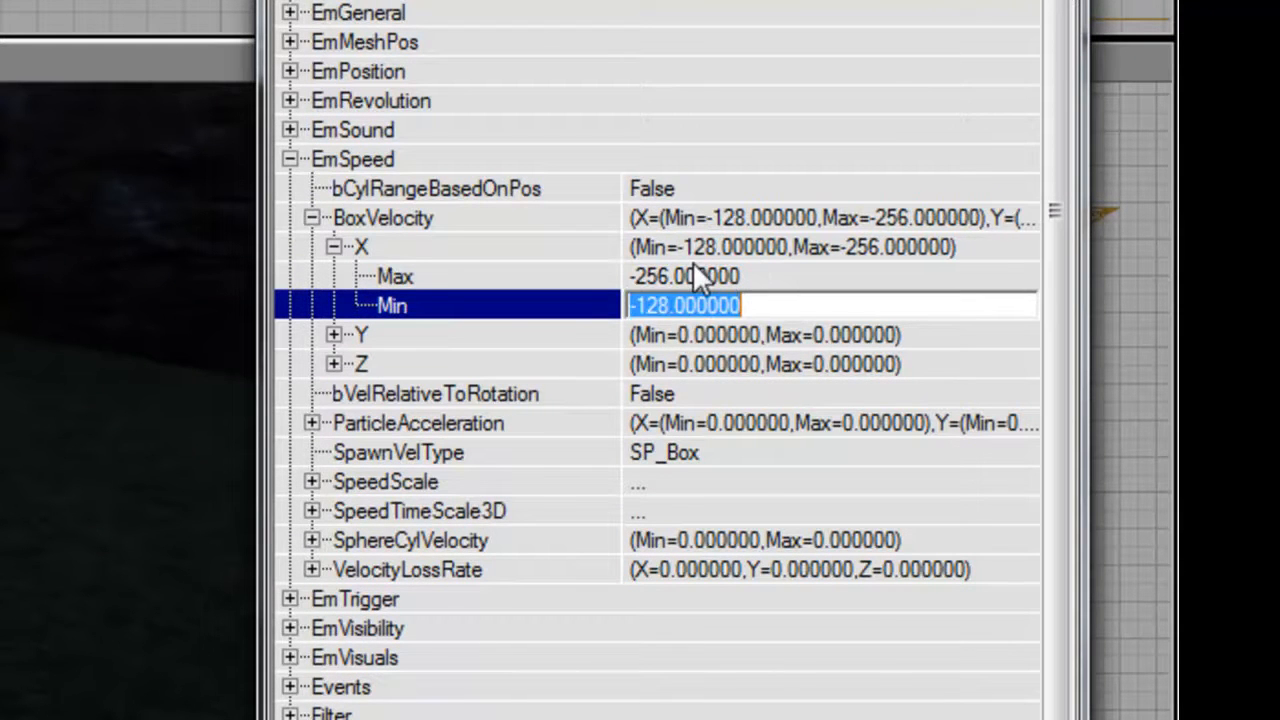
text(0)
key(Up)
key(Up)
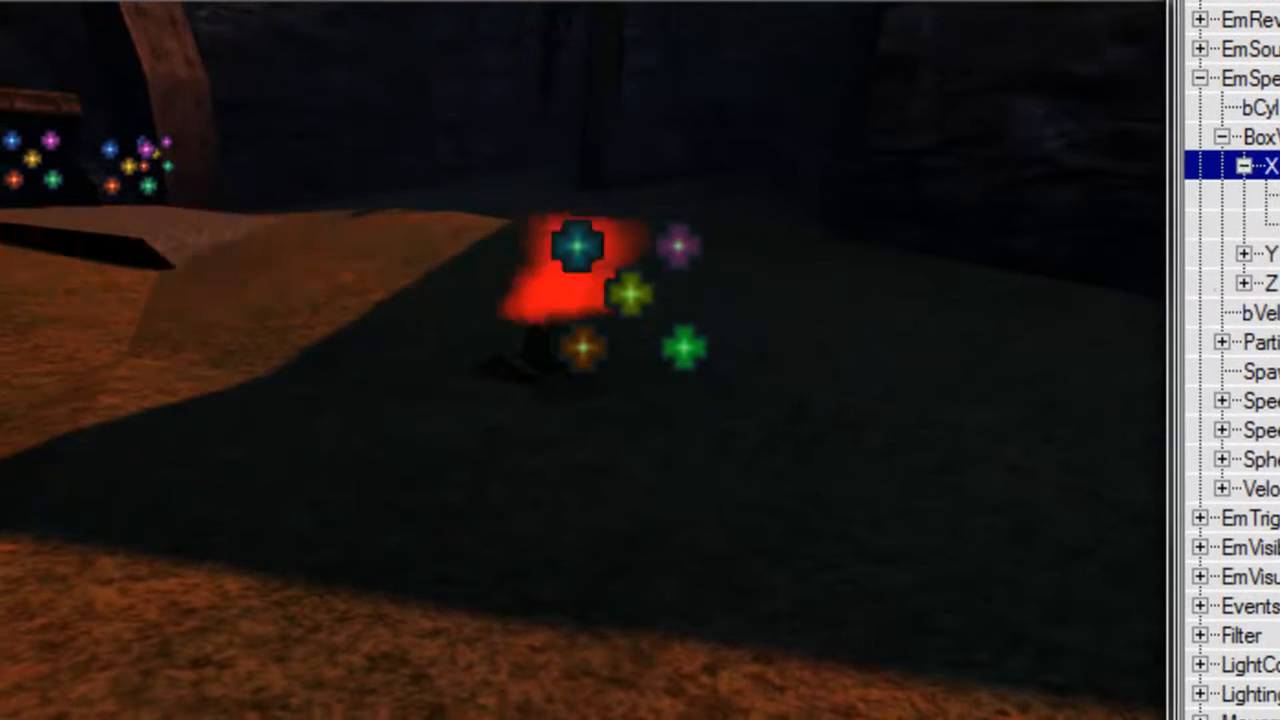
key(Left)
Set the Max of the Emitter's ParticleAcceleration Z to -64 under EmSpeed.
key(Down)
key(Down)
key(Down)
key(Down)
key(Right)
key(Right)
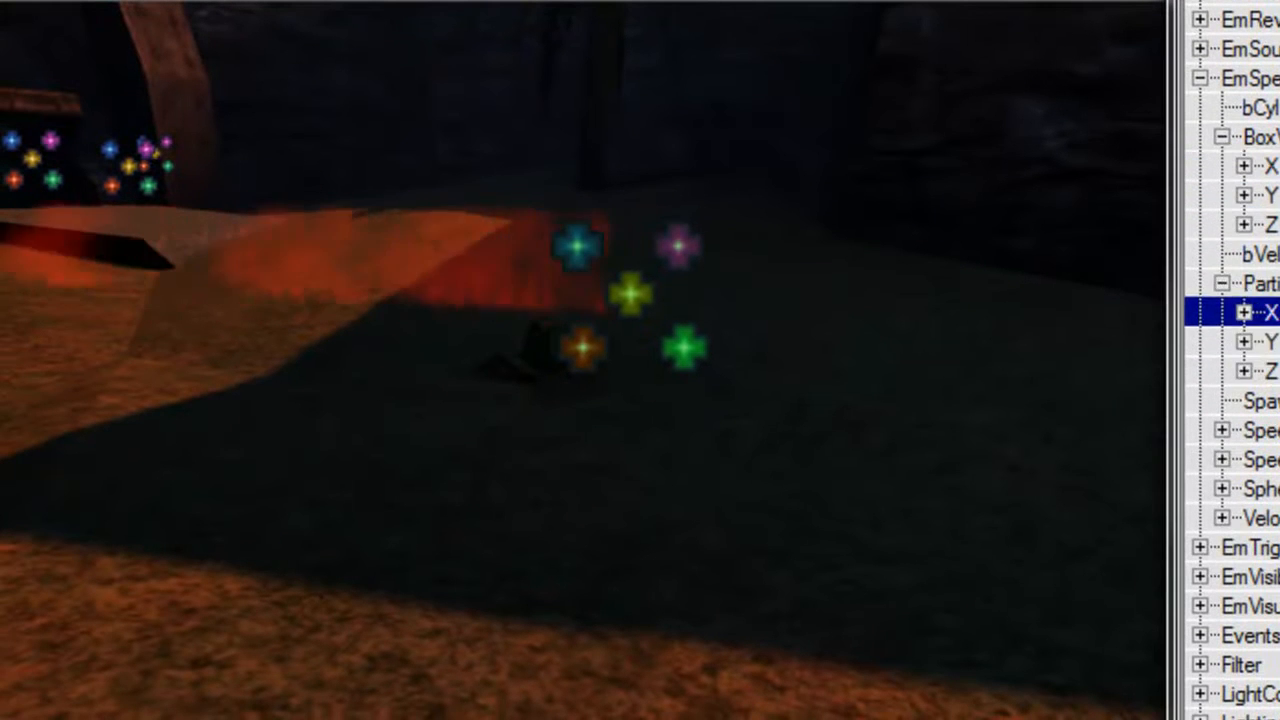
key(Down)
key(Down)
key(Right)
key(Right)
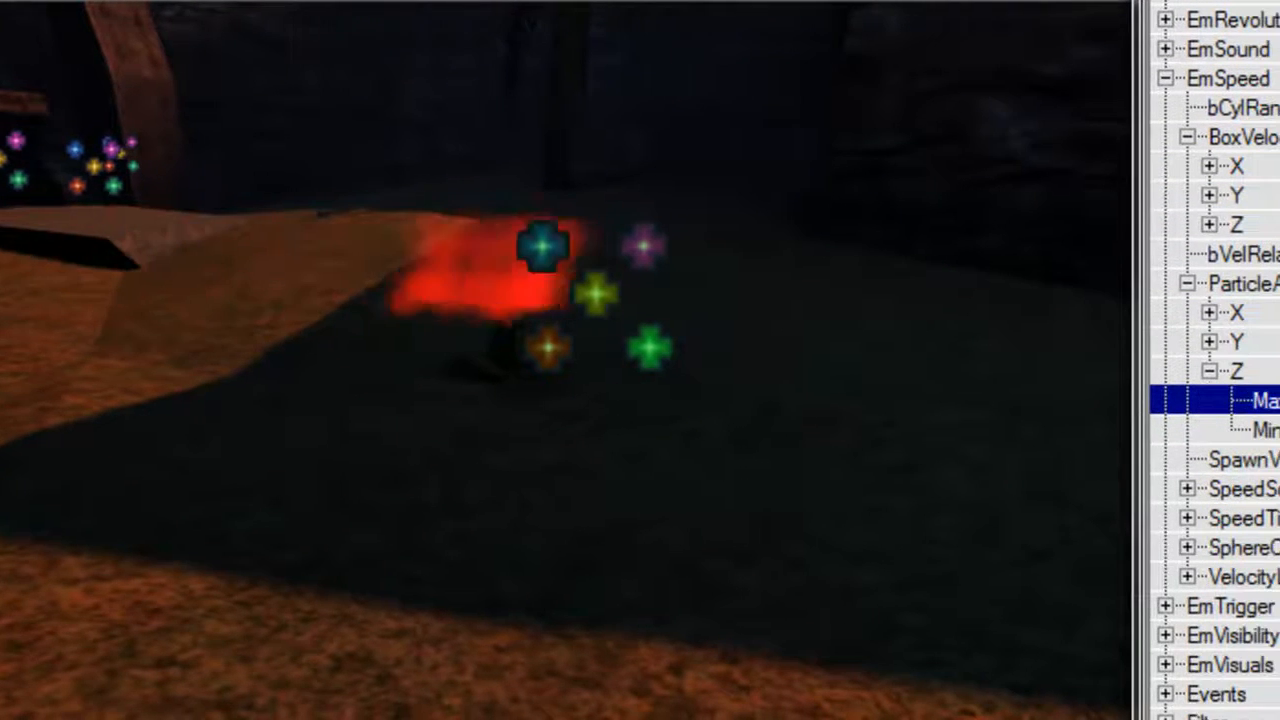
text(-64)
key(Return)
key(Down)
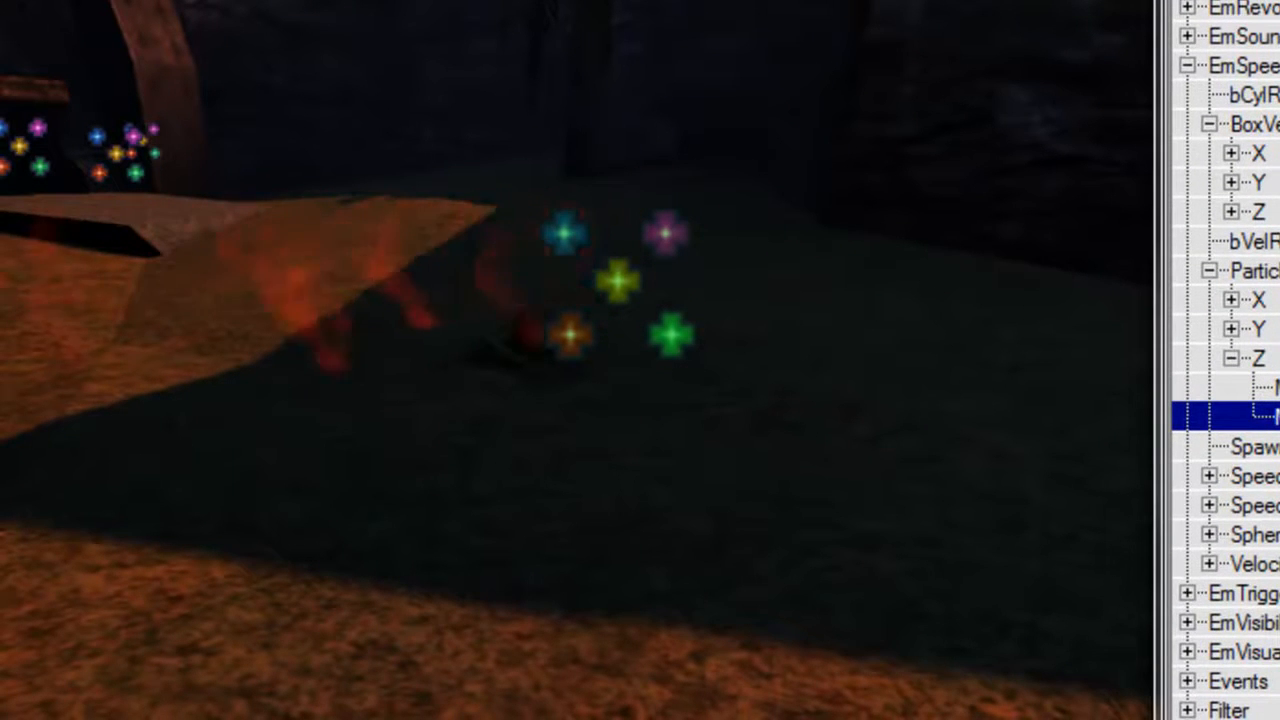
Set the Emitter's FadeInTime to 0.1 and FadeOutTime to 0.8 under EmFade.
double_click(1274, 66)
click(1245, 155)
double_click(1245, 158)
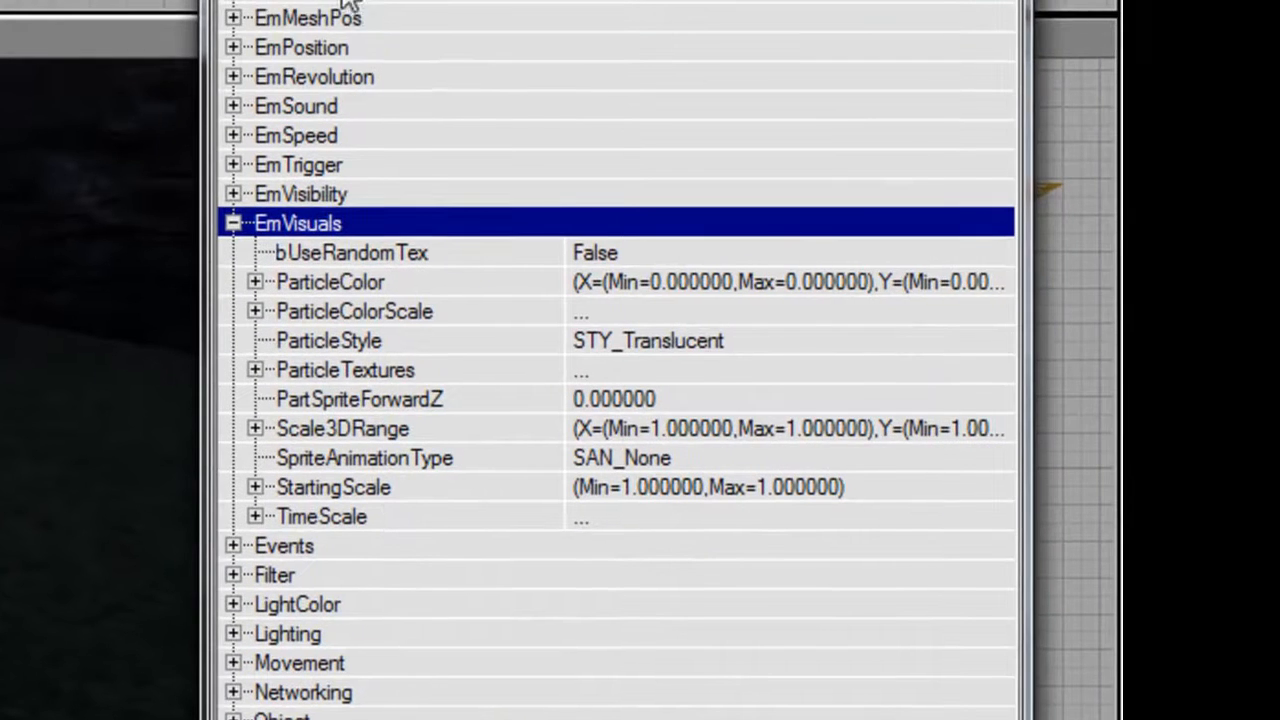
double_click(343, 1)
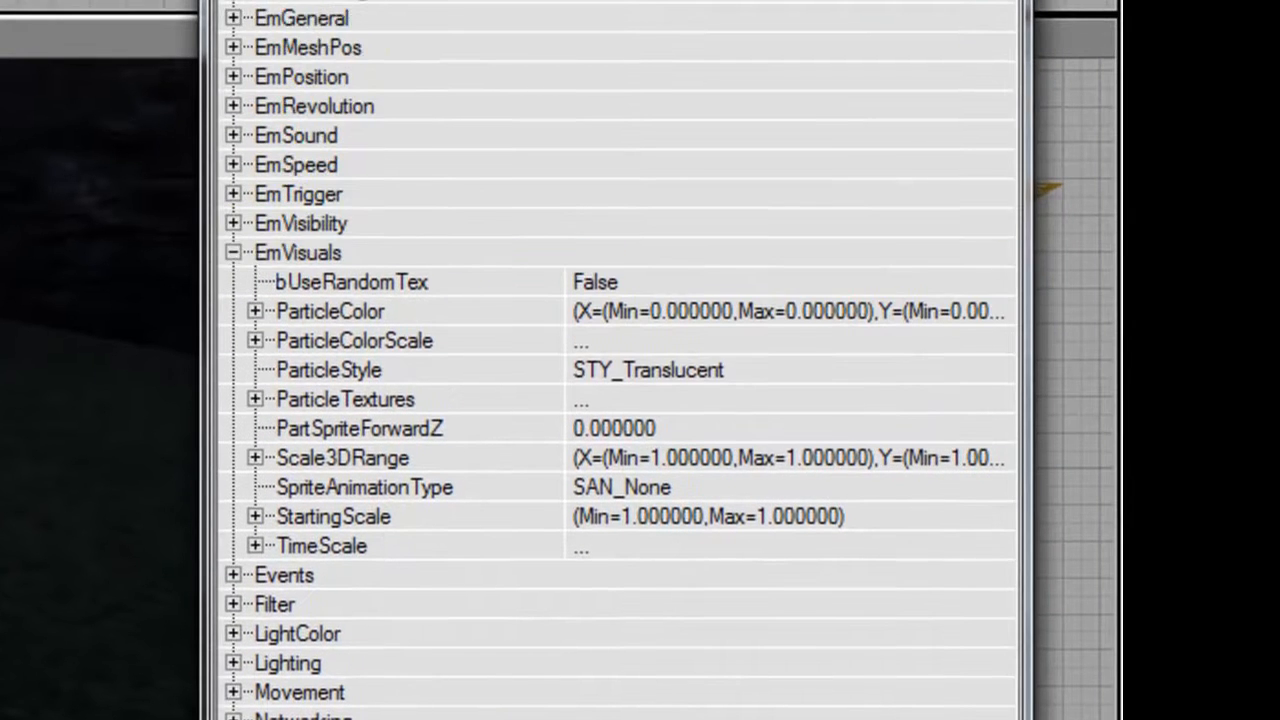
double_click(343, 1)
double_click(360, 11)
click(655, 172)
text(0.1)
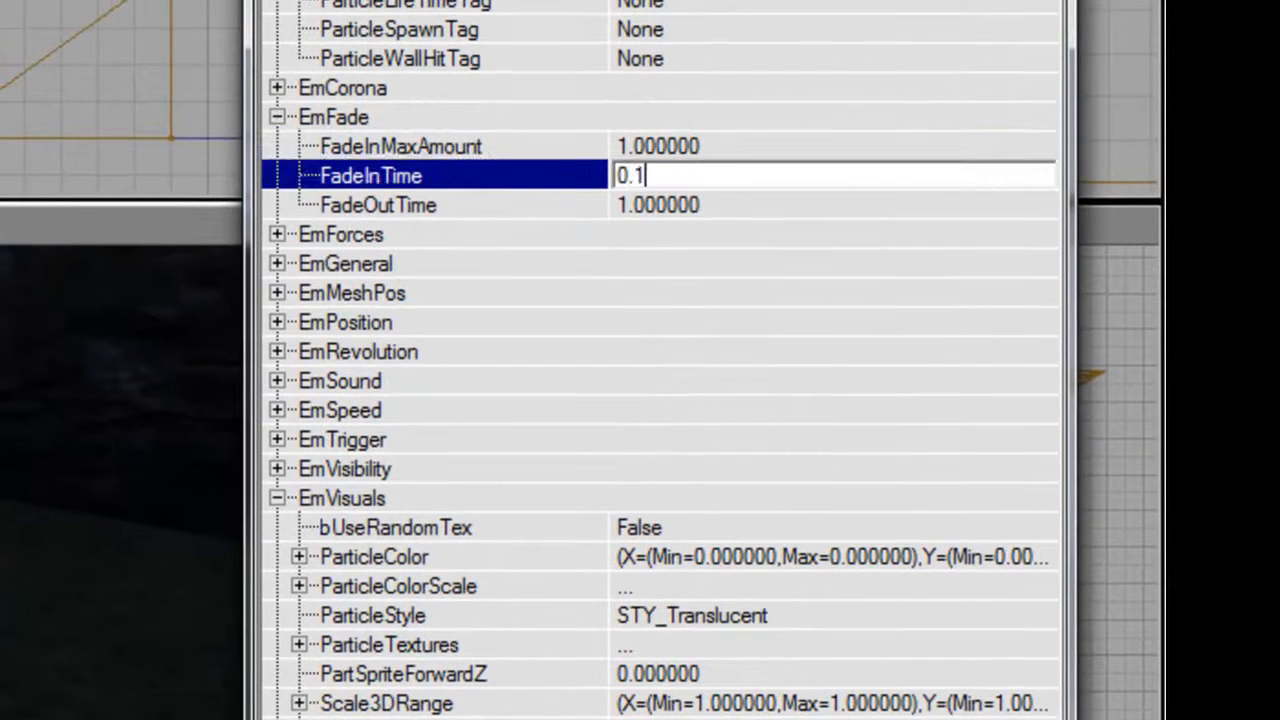
key(Down)
text(0)
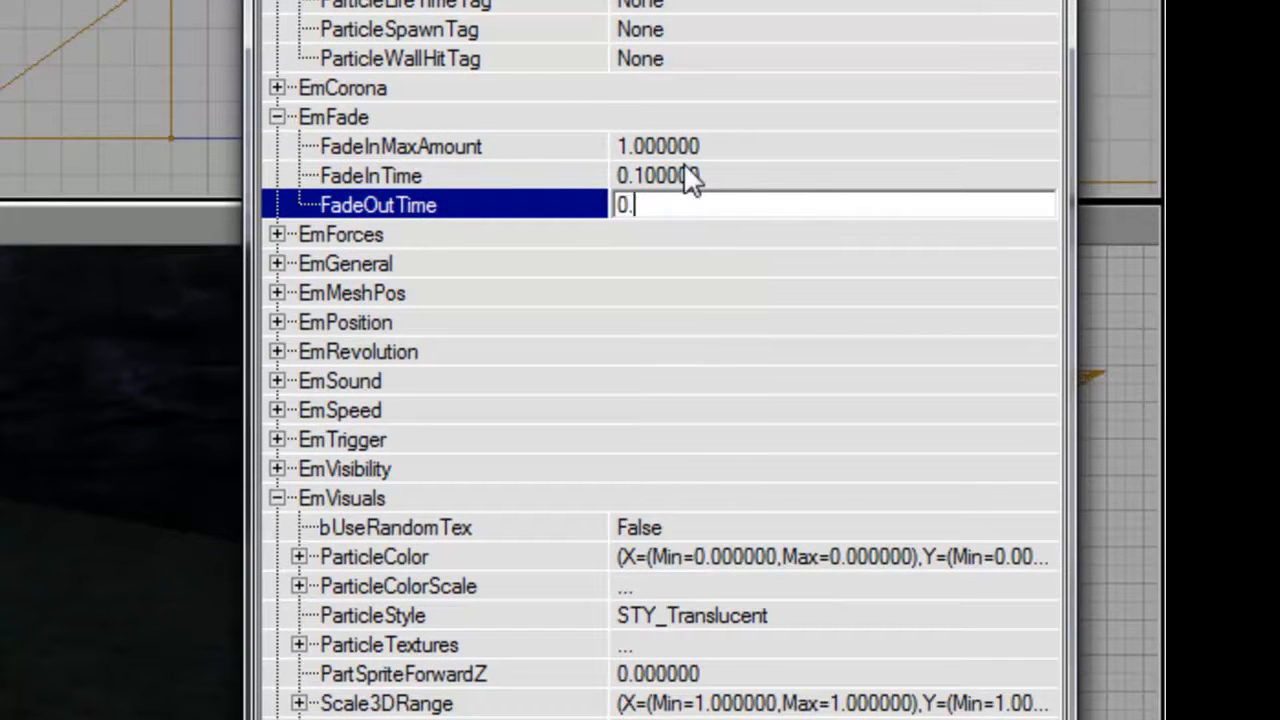
drag(165, 470, 140, 480)
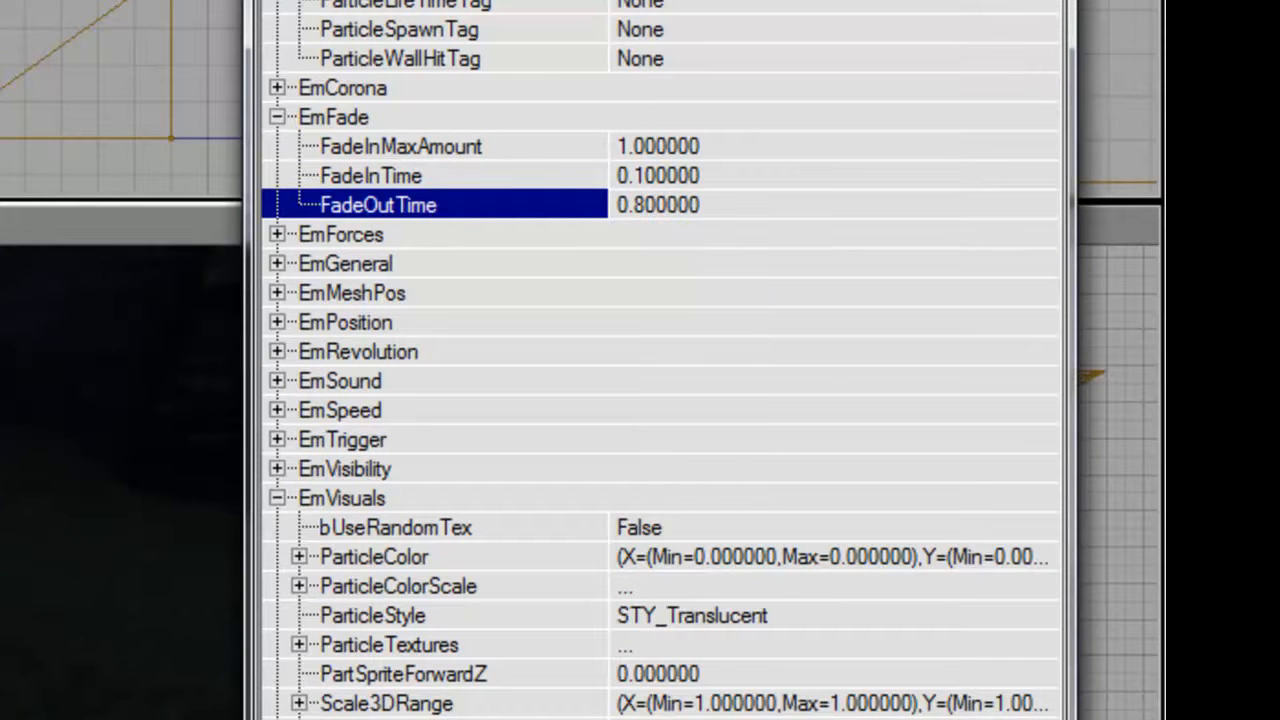
Set the DrawScaling of TimeScale entry [0] to 0.6 under EmVisuals.
double_click(381, 110)
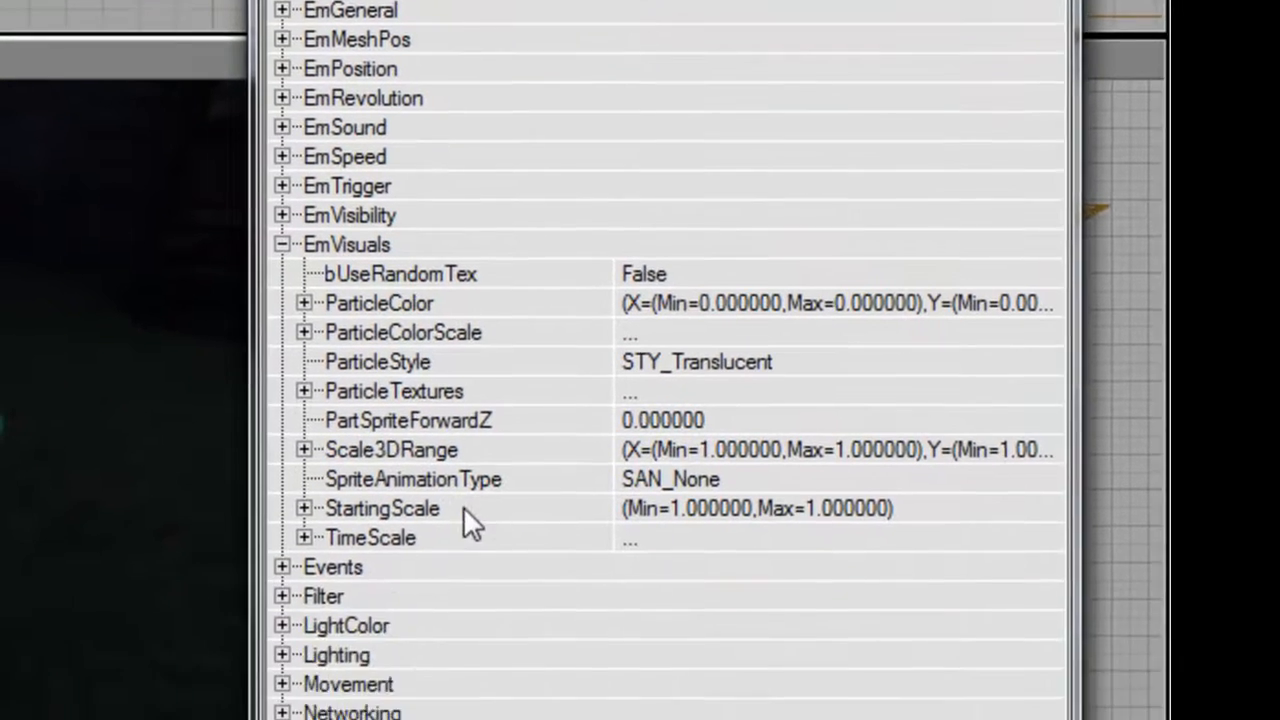
double_click(456, 708)
double_click(456, 486)
click(560, 518)
text(0)
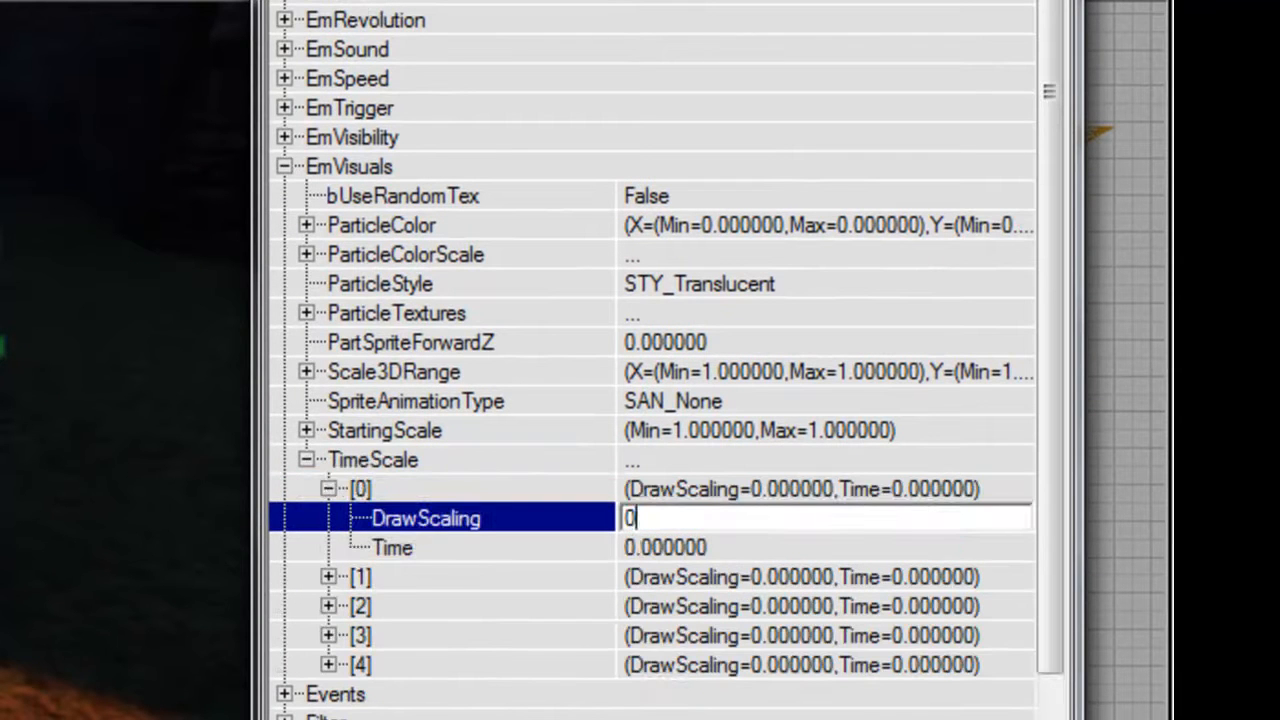
text(.6)
key(Return)
key(Down)
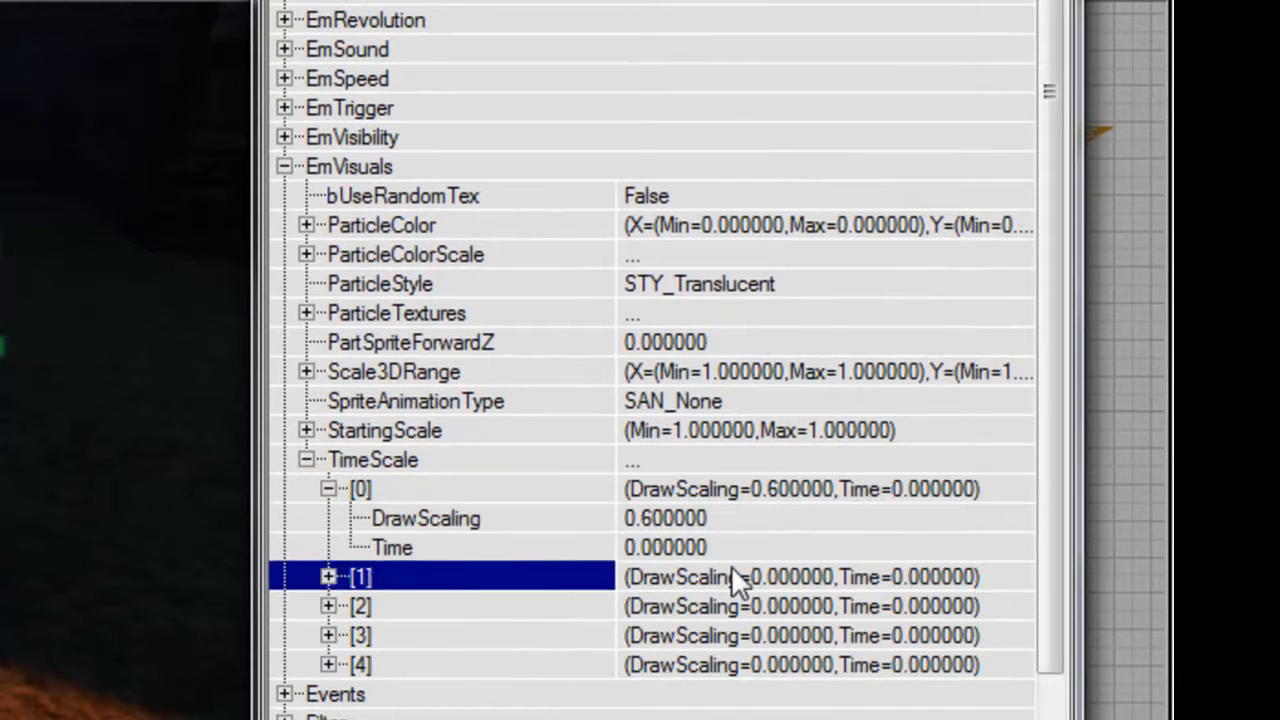
Set TimeScale entry [1] to Time 1 and DrawScaling 1.2.
key(Down)
key(Right)
key(Down)
key(Down)
text(1)
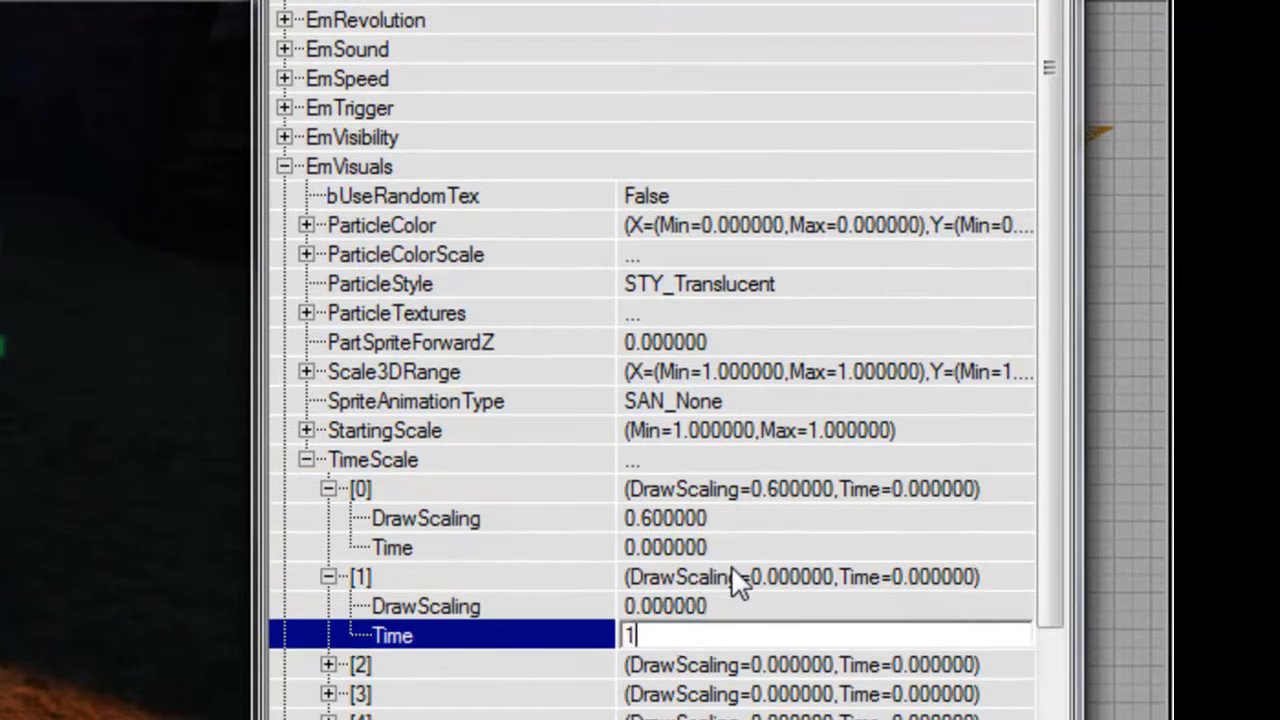
key(Return)
key(Up)
text(1)
text(.2)
key(Return)
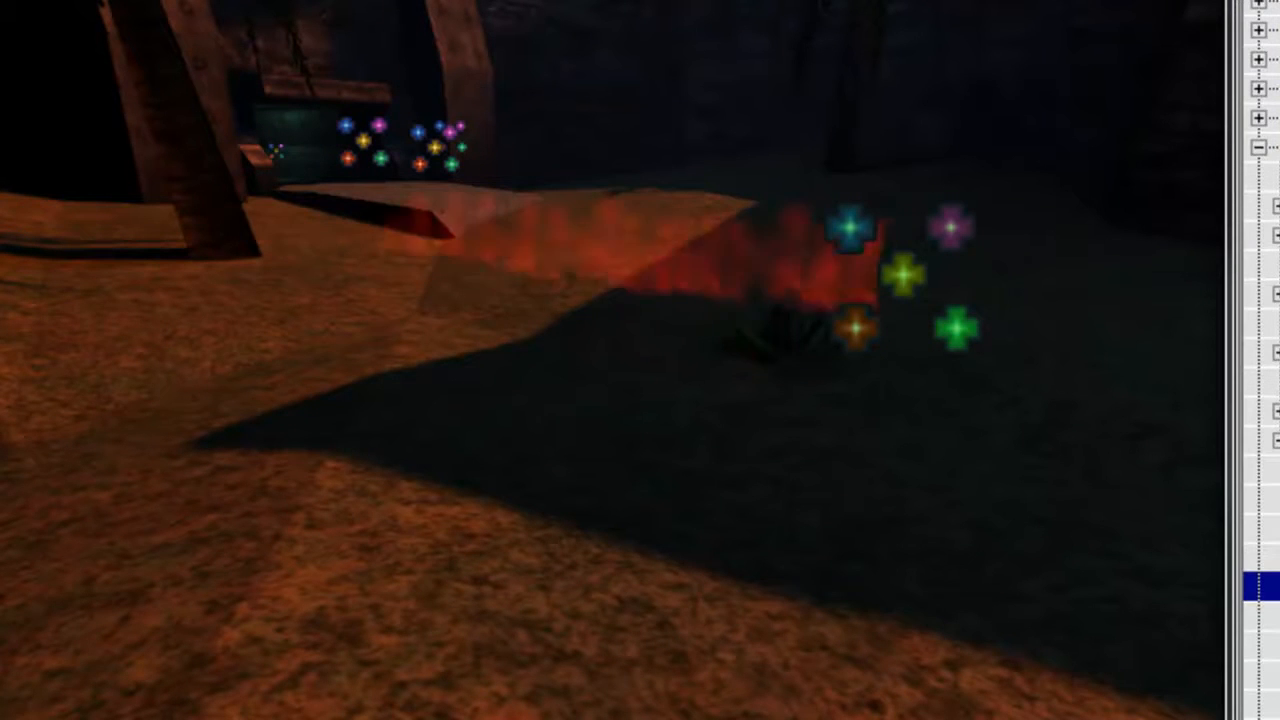
Set the Emitter's CombinedParticleCount Max and Min to 15 under EmCombiner.
click(1260, 147)
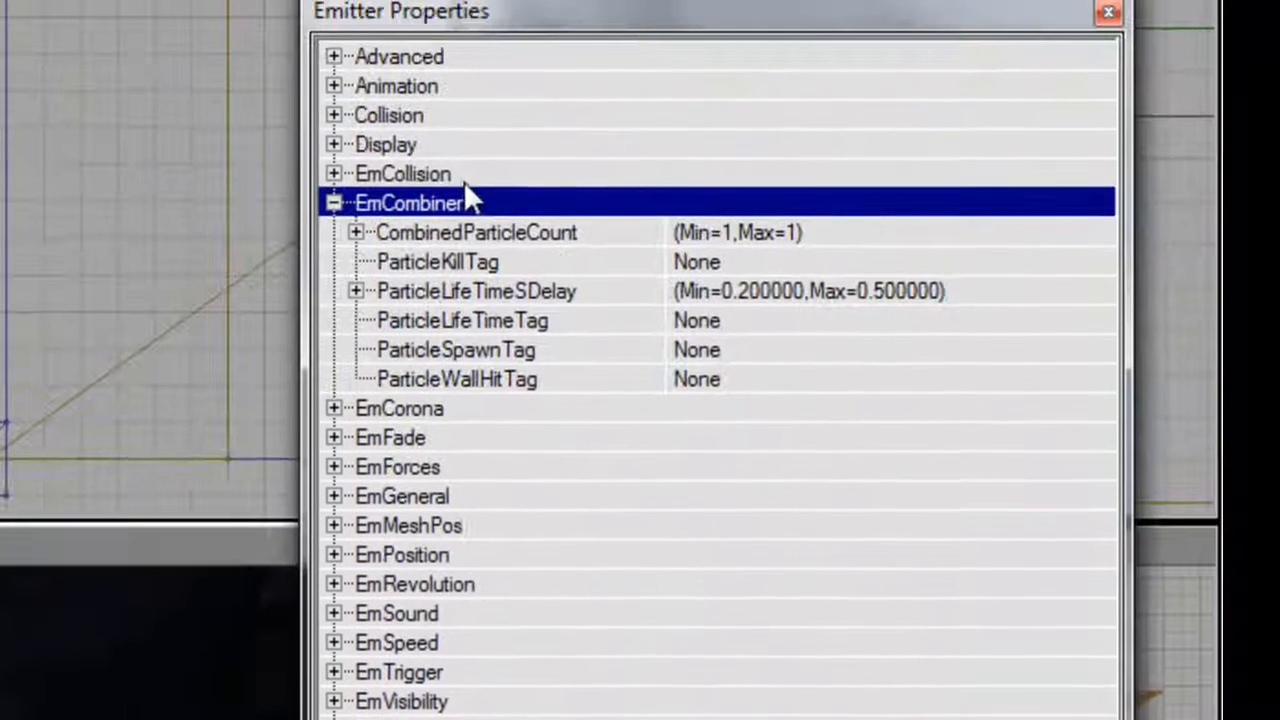
double_click(512, 232)
key(Down)
text(15)
key(Up)
key(Down)
key(Up)
key(Down)
key(Up)
key(Down)
key(Up)
key(Down)
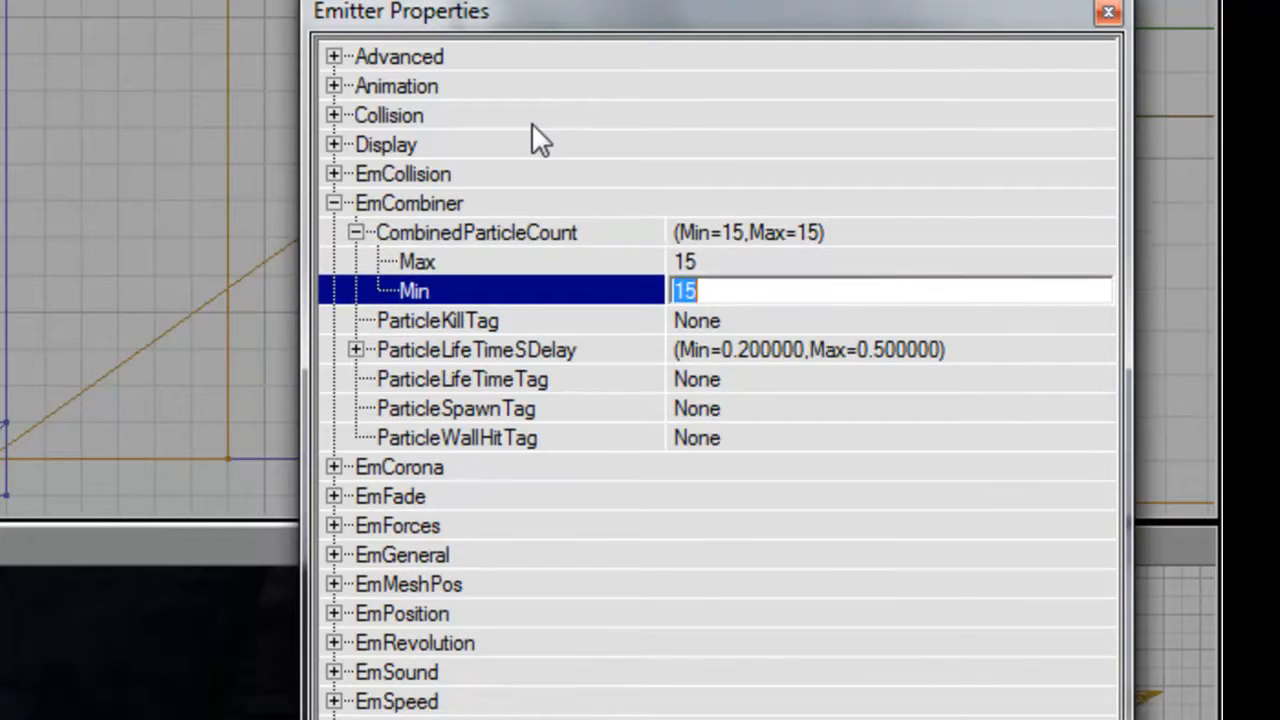
key(Up)
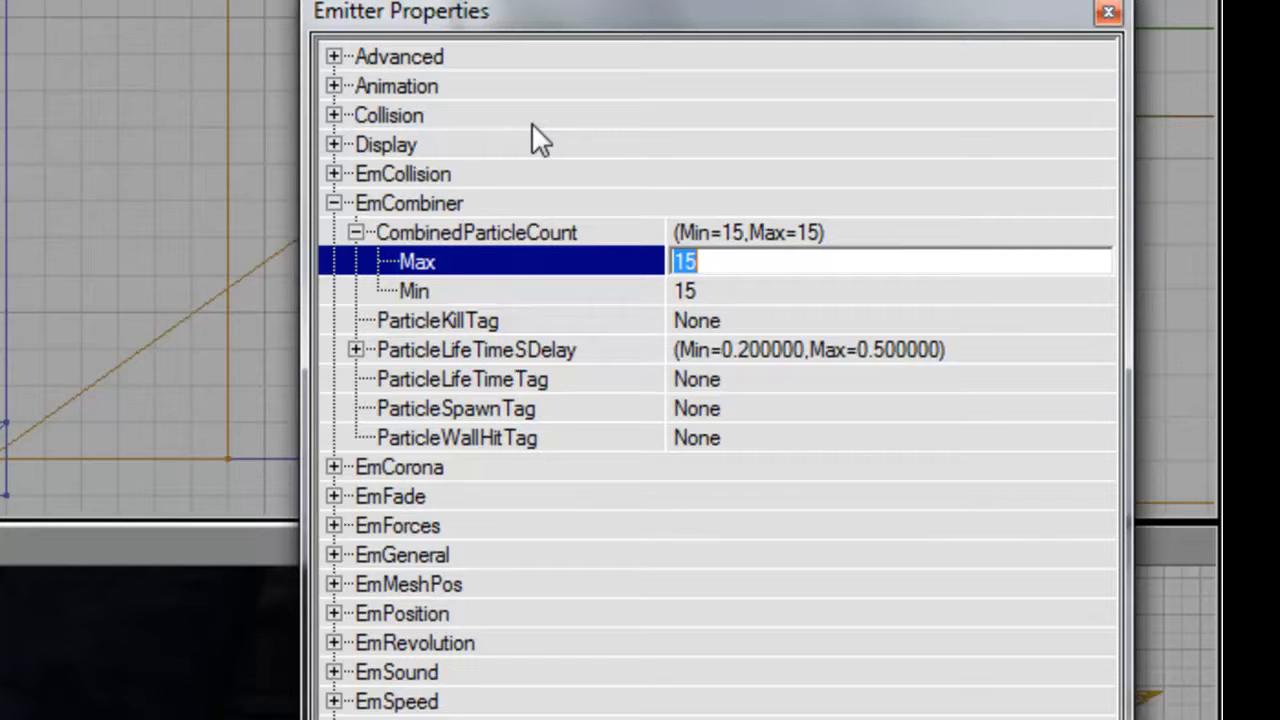
click(573, 209)
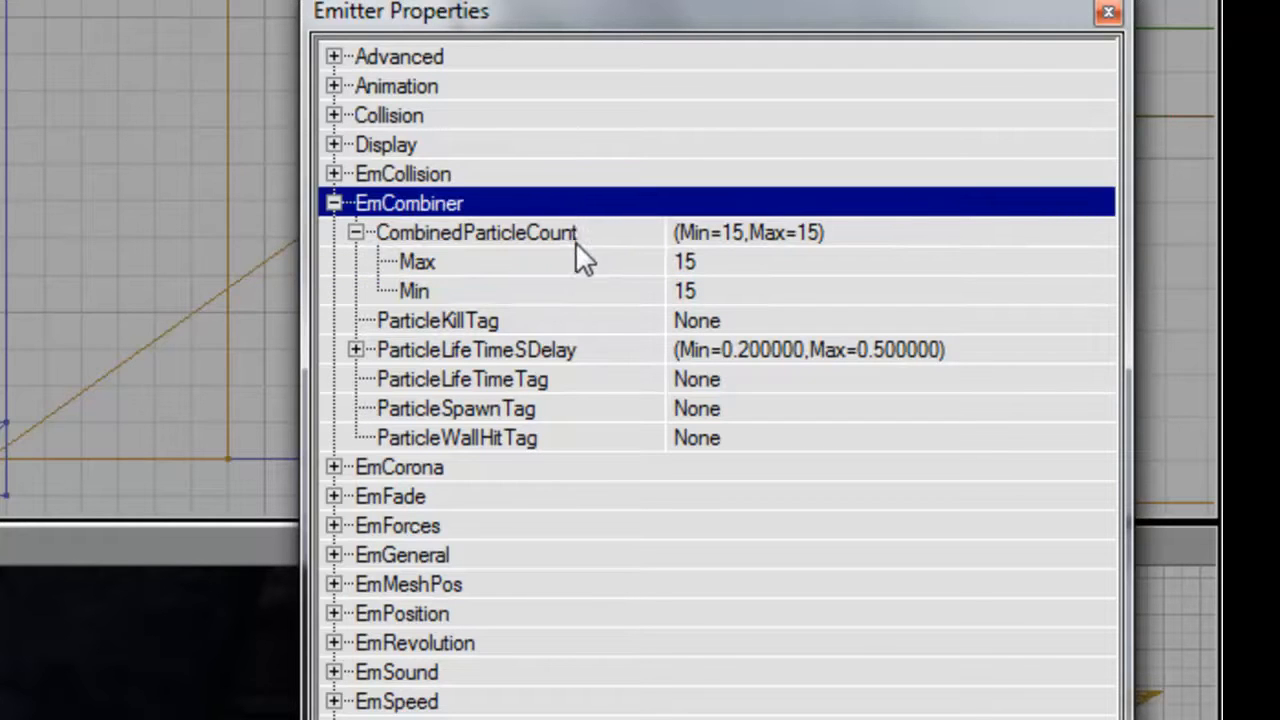
click(582, 236)
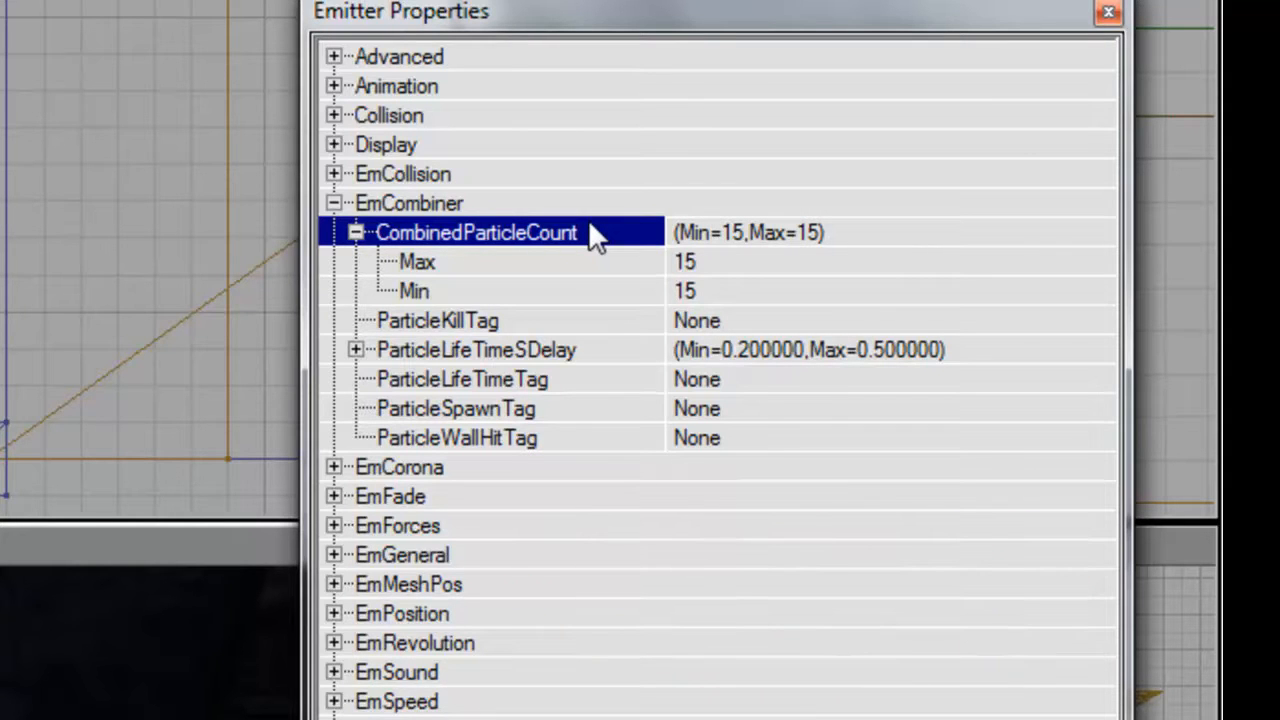
Set the Emitter's MaxParticles to 500 under EmGeneral.
double_click(555, 206)
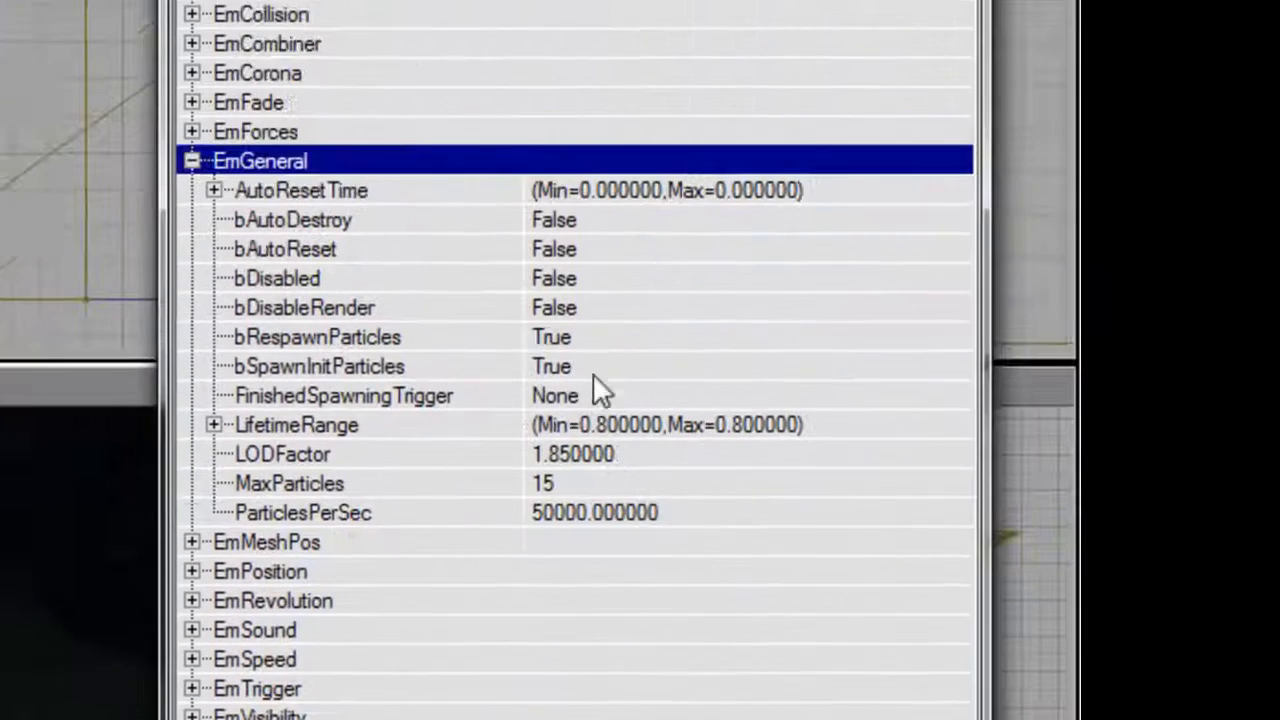
double_click(580, 370)
double_click(579, 343)
click(564, 490)
key(BackSpace)
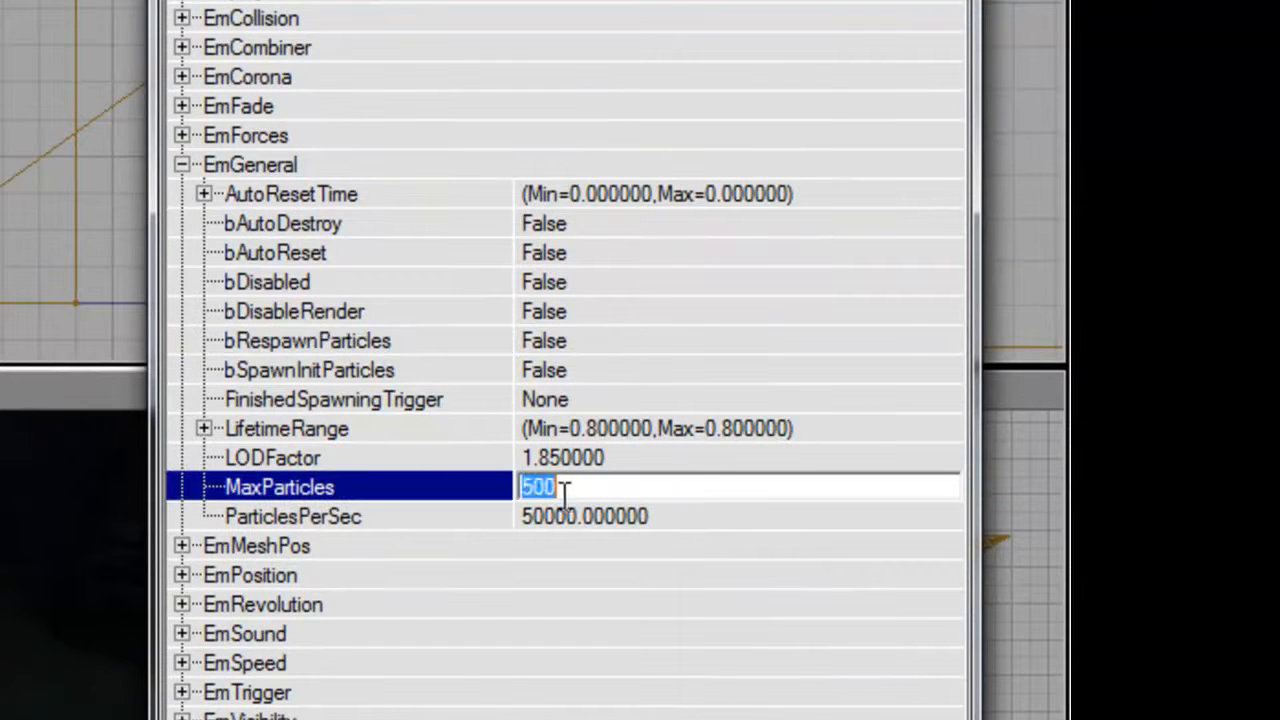
key(Return)
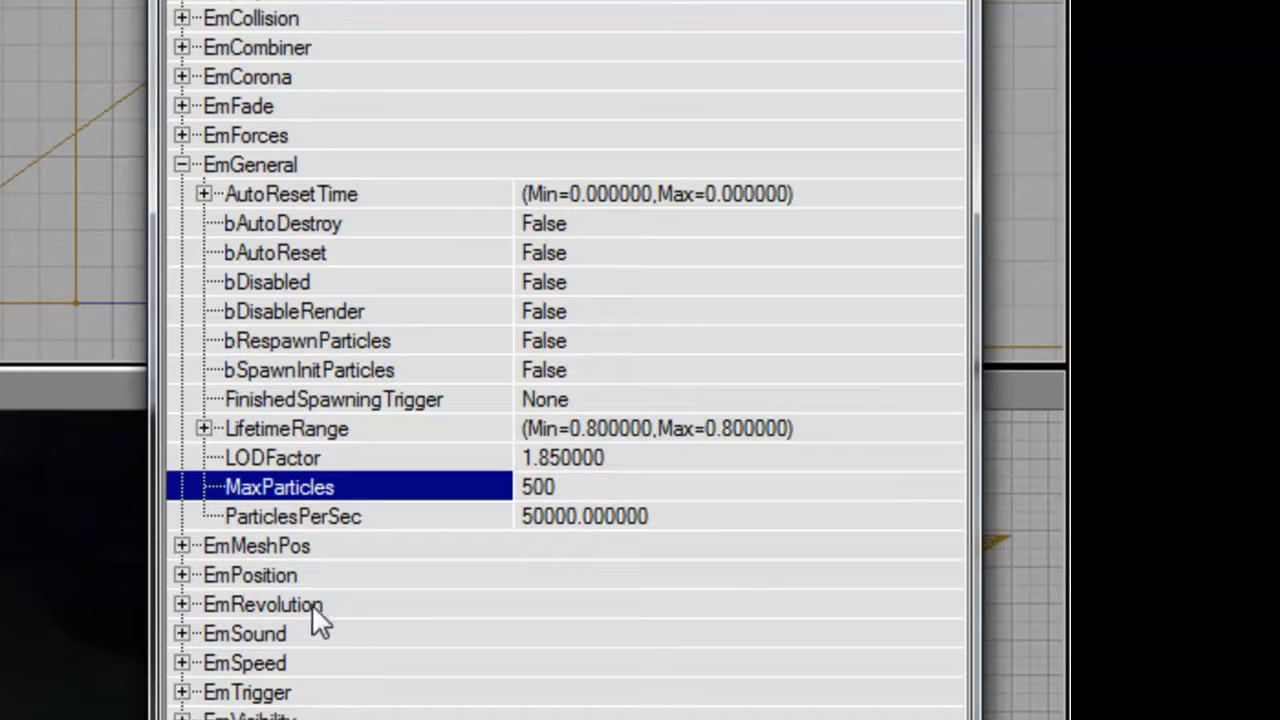
Collapse the Emitter's general settings and set its Tag to BloodTrail under Events.
click(318, 668)
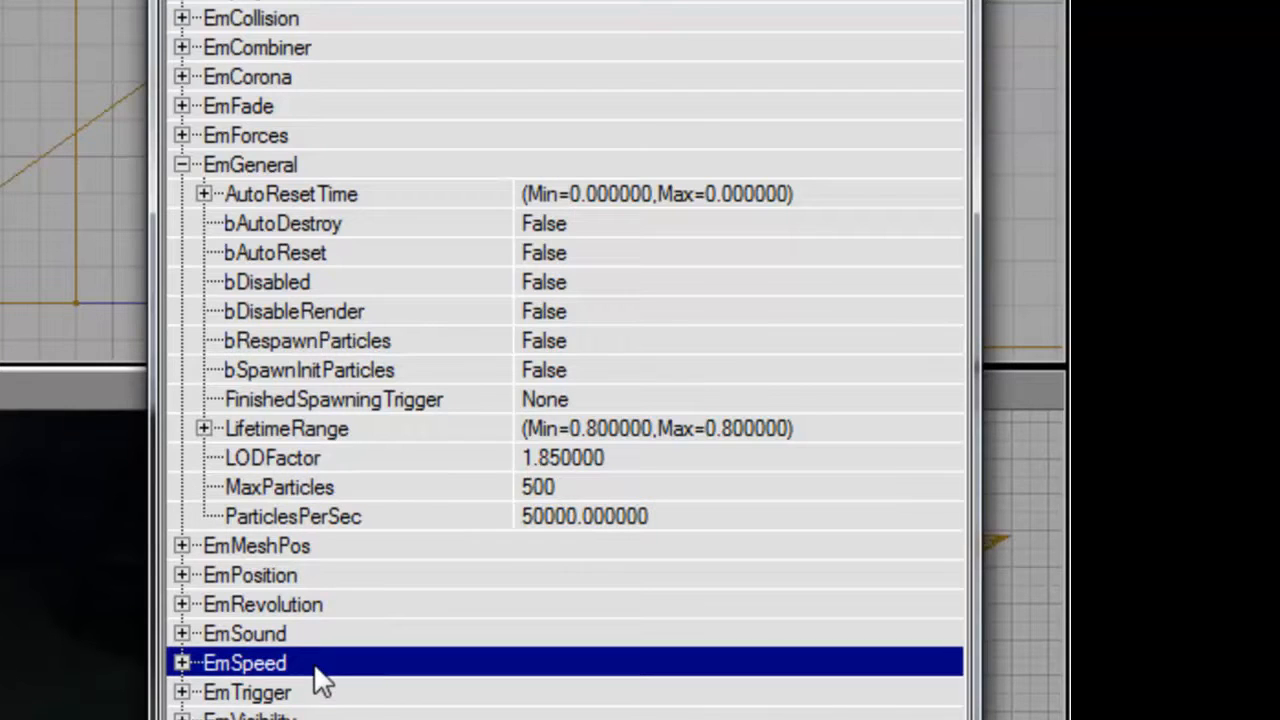
double_click(291, 165)
double_click(280, 428)
click(600, 487)
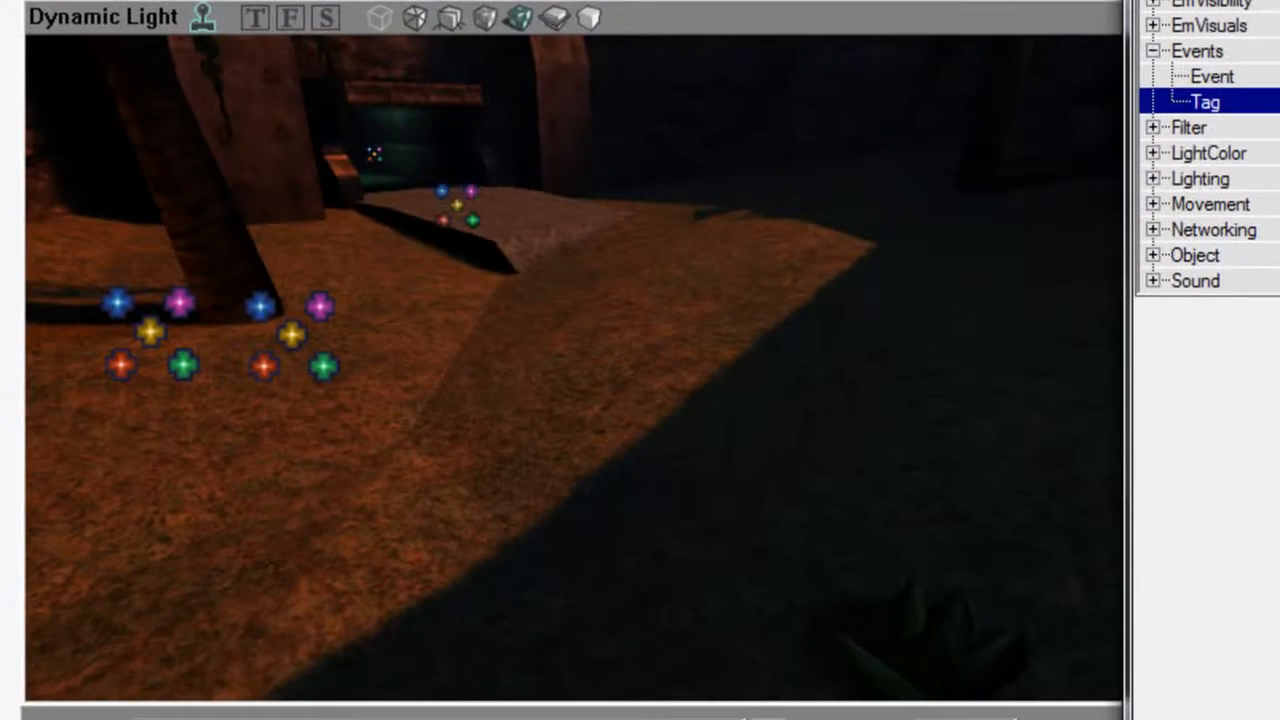
Enter BloodTrail as a particle tag under EmCombiner of the MeshEmitter tagged BodiesA.
click(472, 225)
double_click(950, 4)
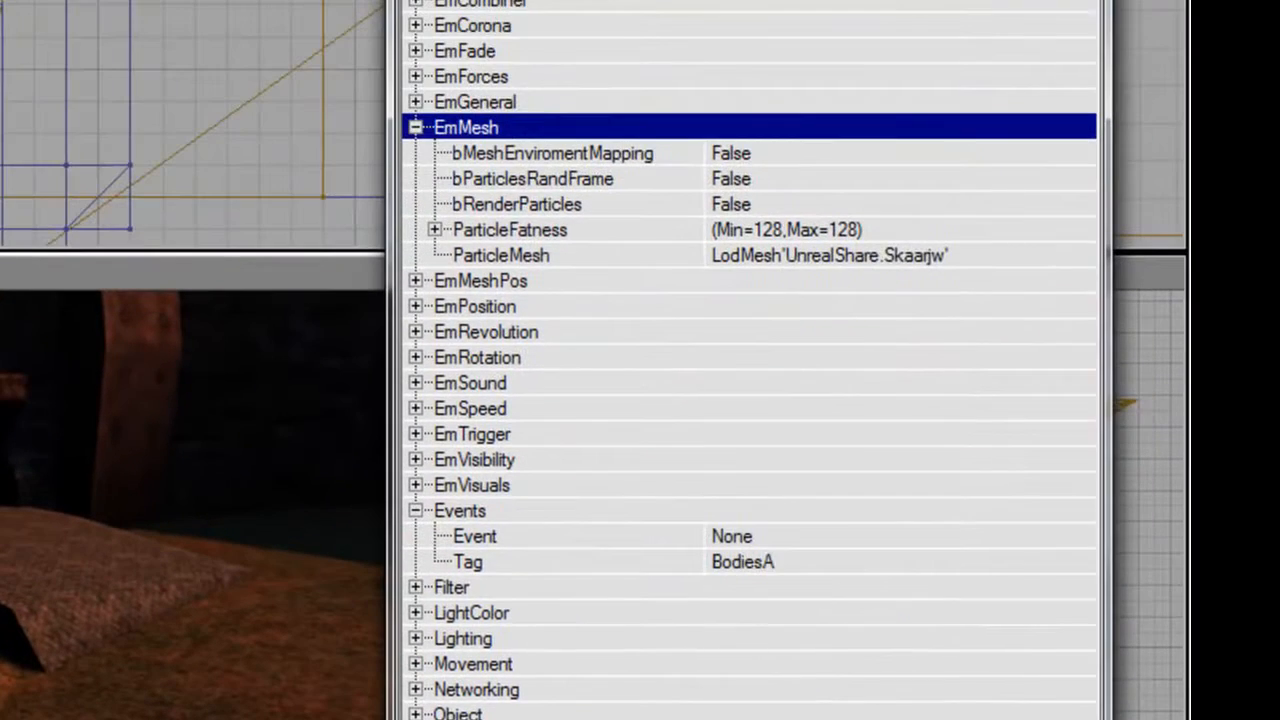
double_click(534, 0)
double_click(534, 0)
double_click(541, 3)
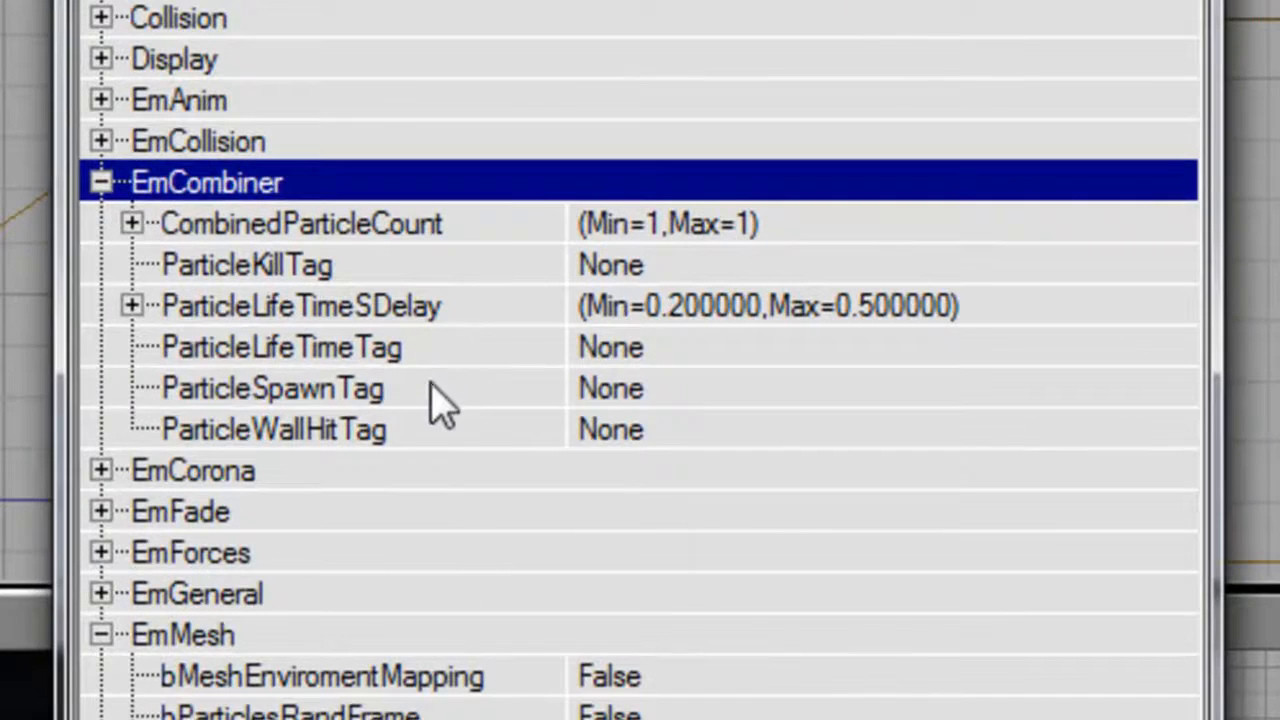
click(440, 395)
text(BloodTrail)
key(Return)
Toggle bRespawnParticles and bSpawnInitParticles under EmGeneral of the MeshEmitter.
drag(650, 285, 557, 278)
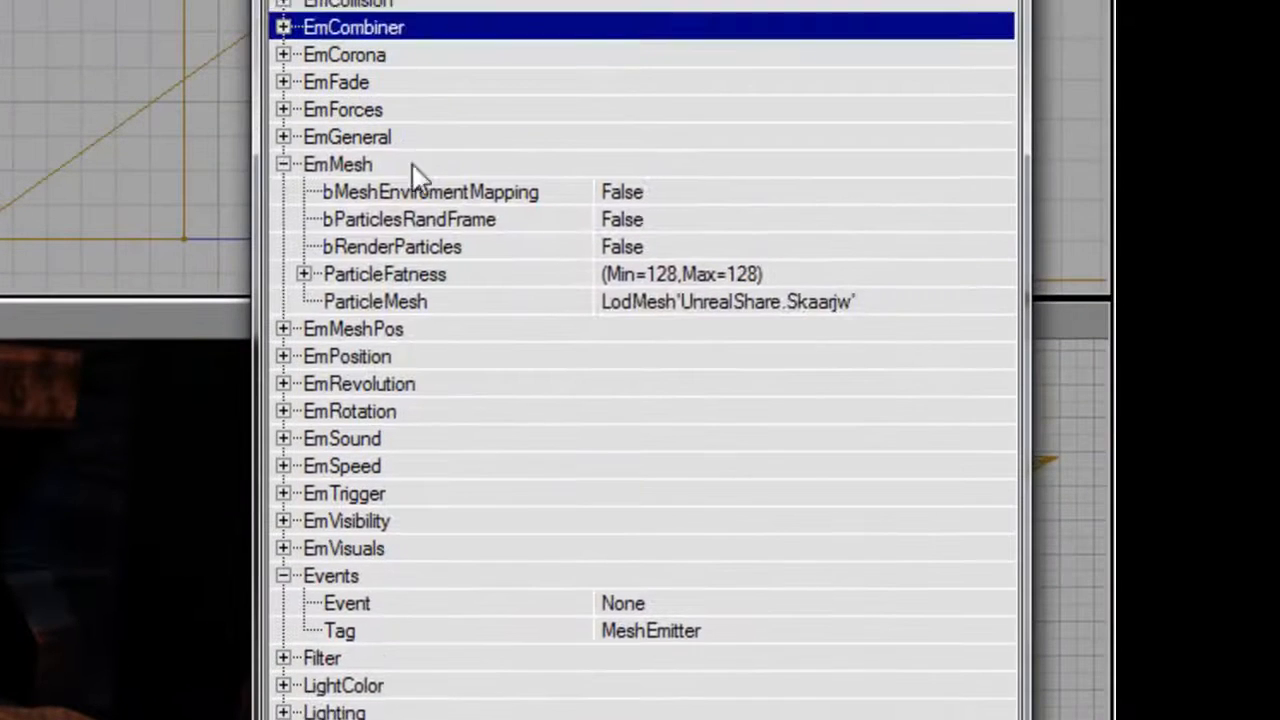
double_click(410, 164)
double_click(408, 139)
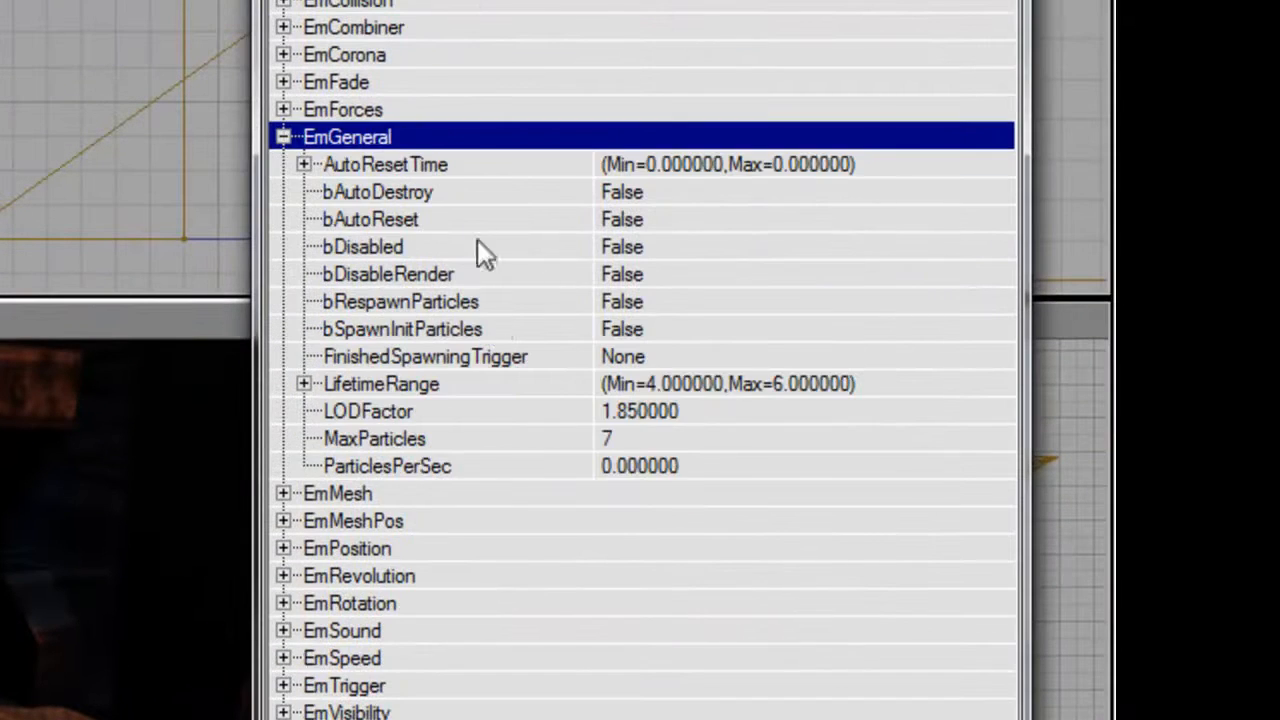
double_click(491, 304)
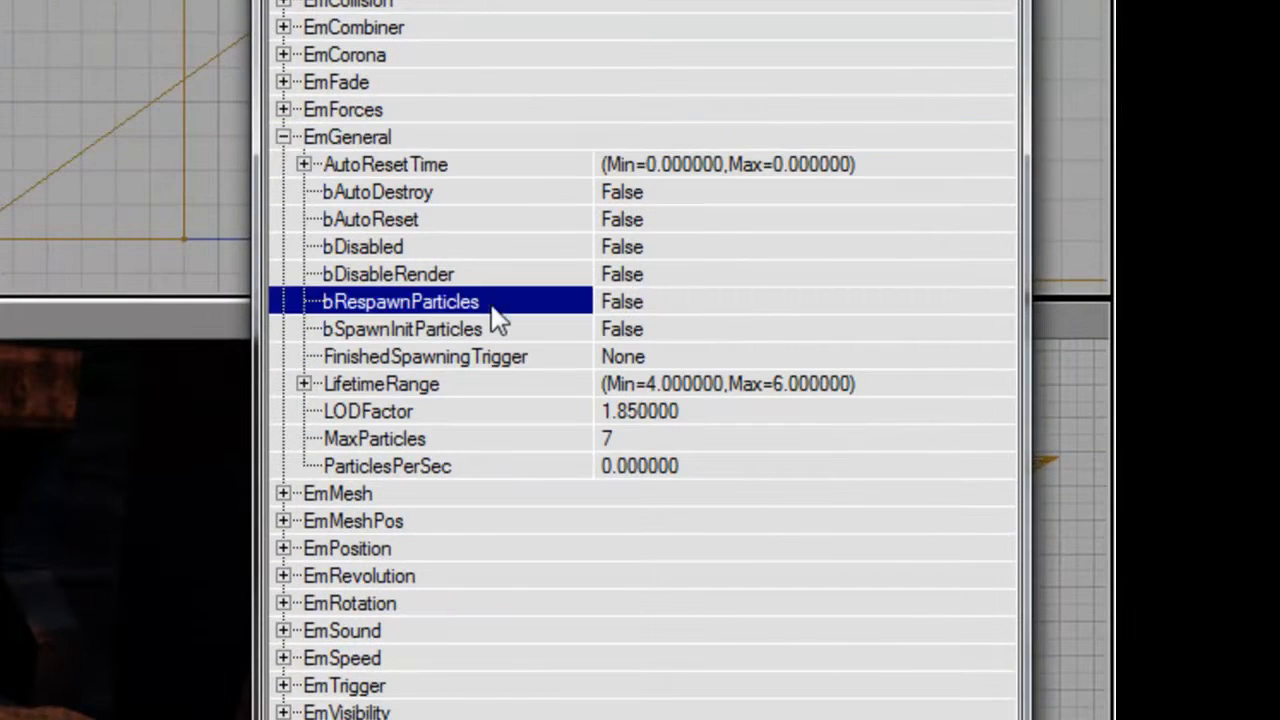
double_click(491, 331)
Select the BloodTrail Emitter and set bDirectional to True under Advanced.
drag(590, 375, 943, 396)
drag(934, 225, 886, 223)
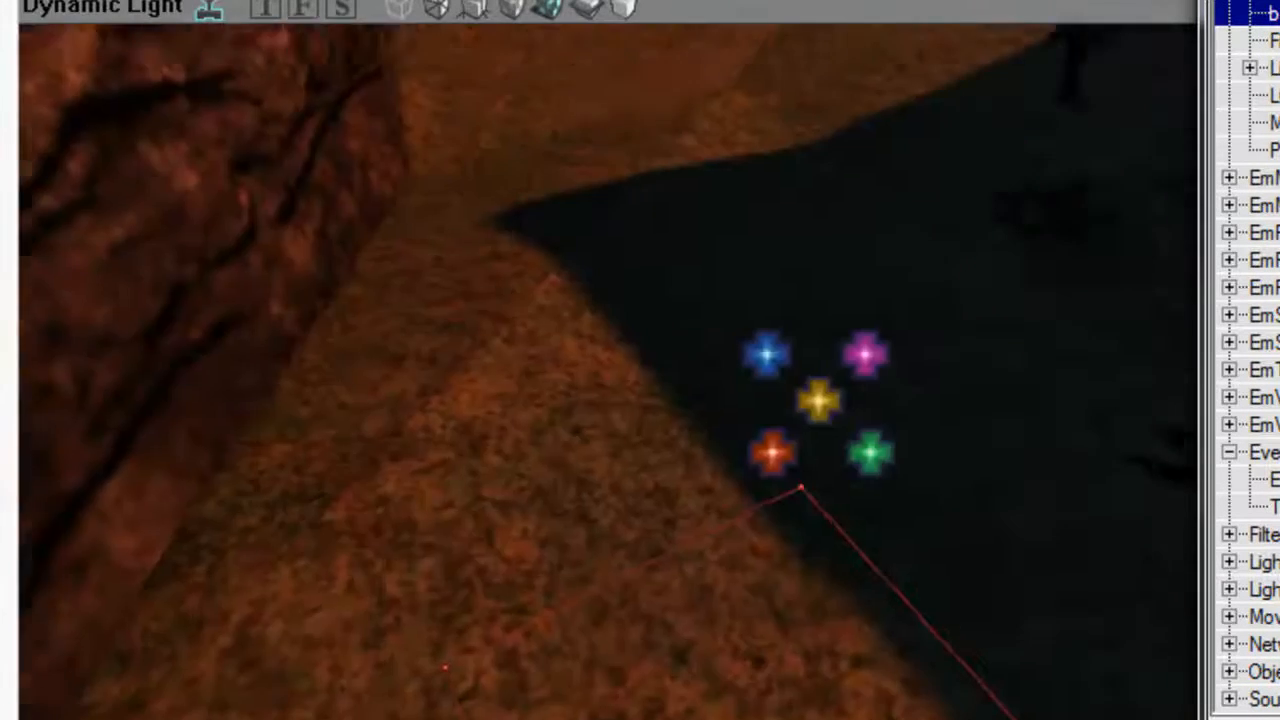
drag(608, 372, 640, 440)
click(349, 297)
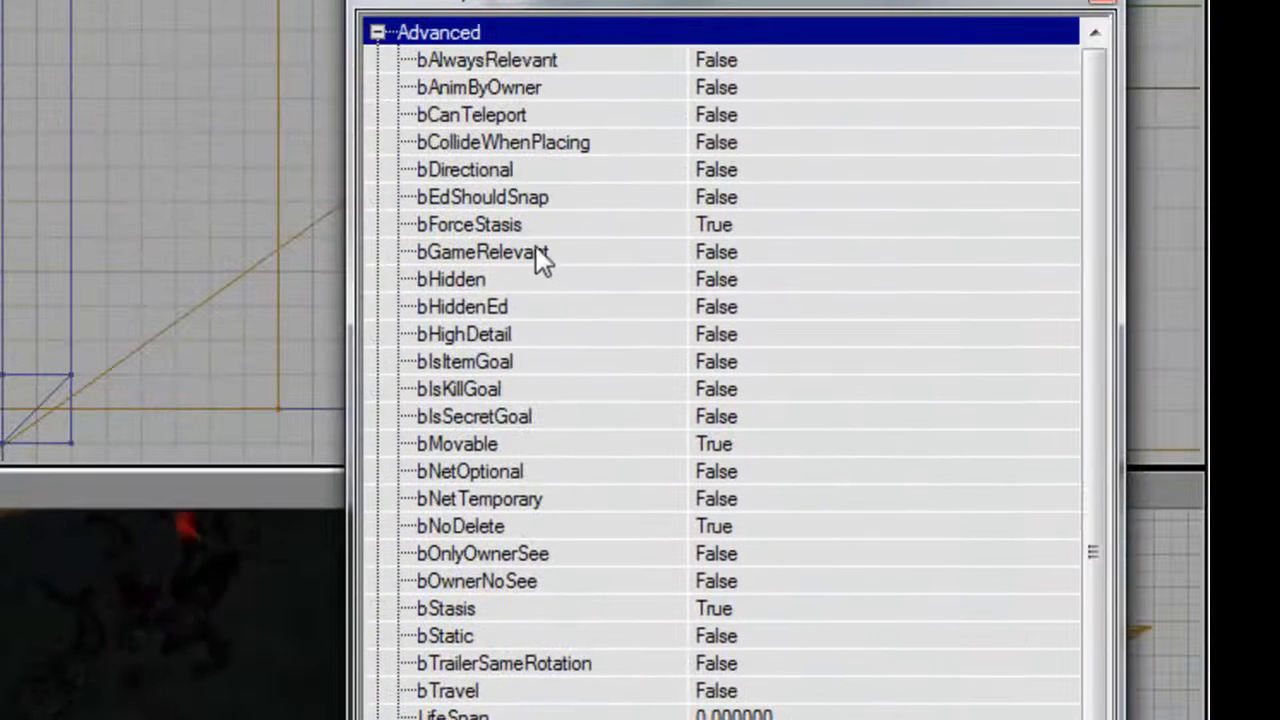
double_click(524, 172)
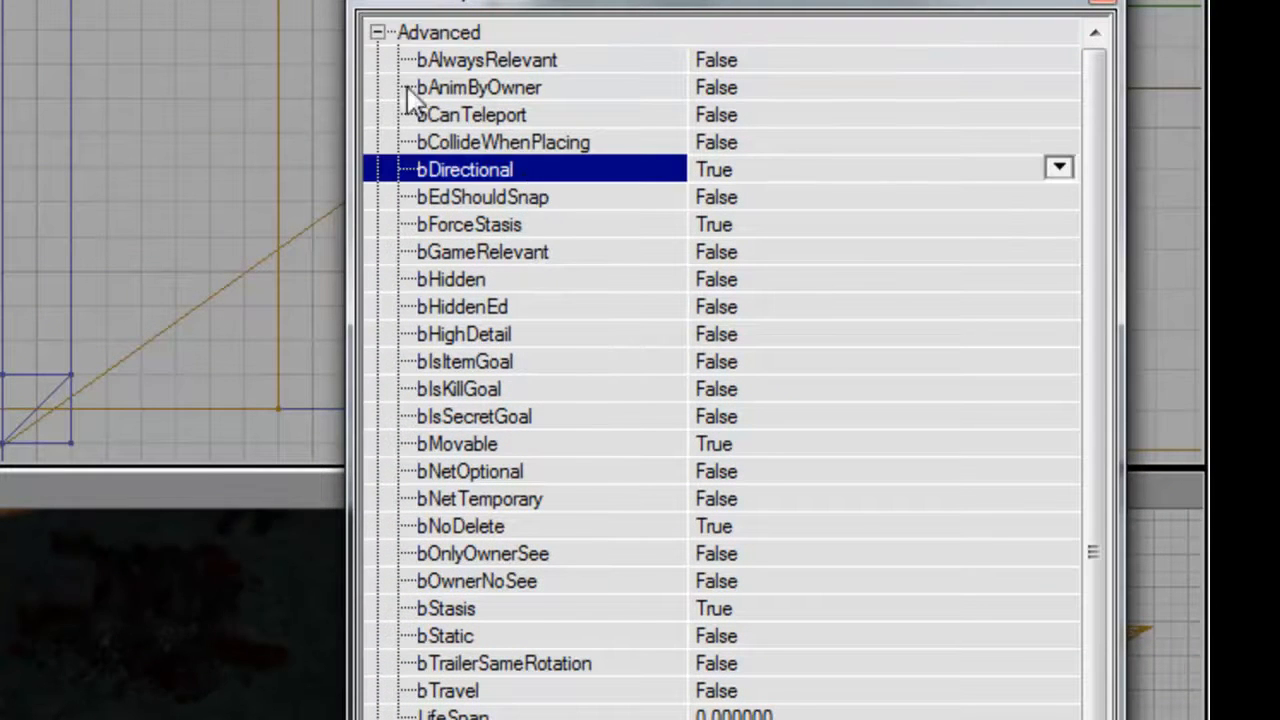
double_click(430, 34)
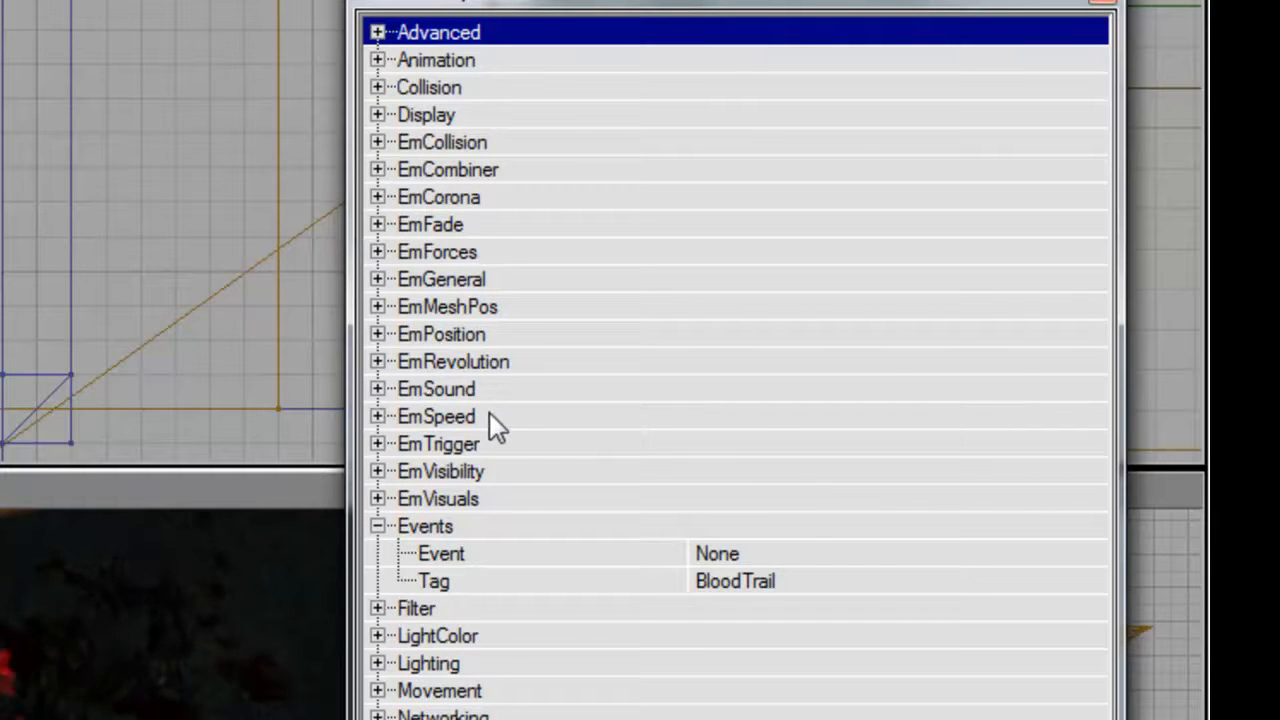
Toggle bUseRelativeLocation under EmPosition and select the relative-velocity option under EmSpeed for the BloodTrail Emitter.
double_click(486, 336)
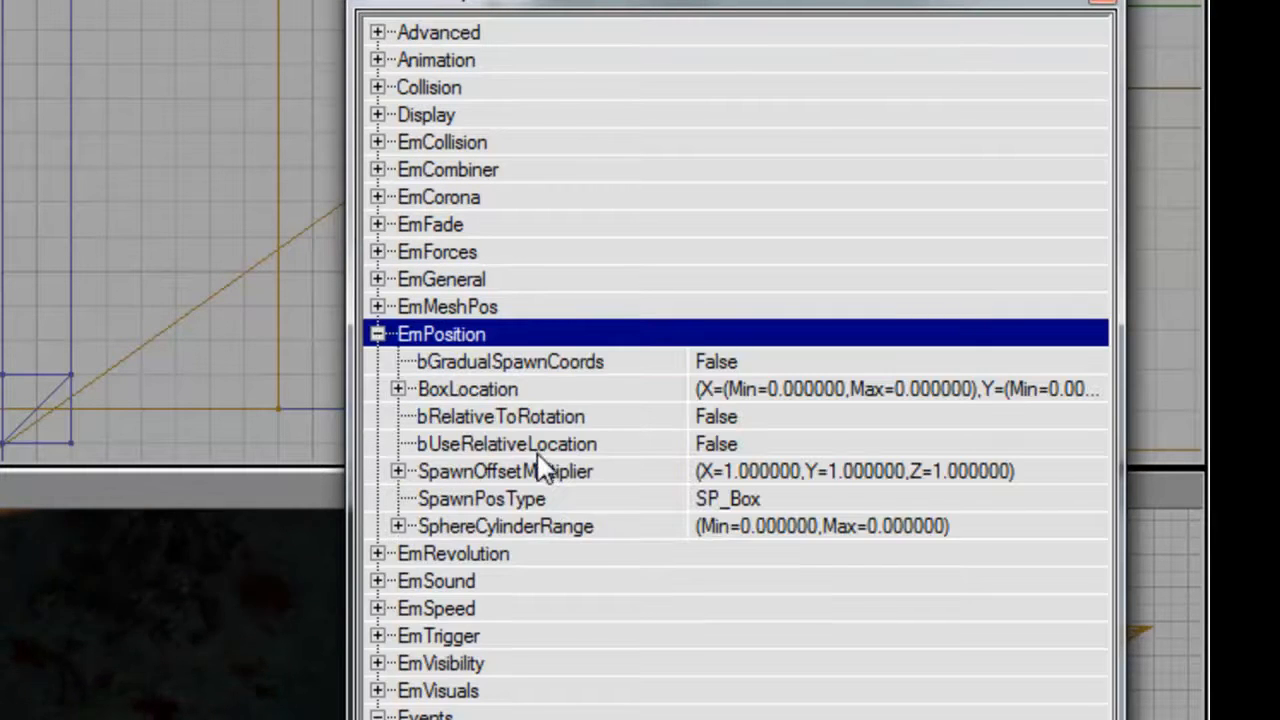
double_click(536, 444)
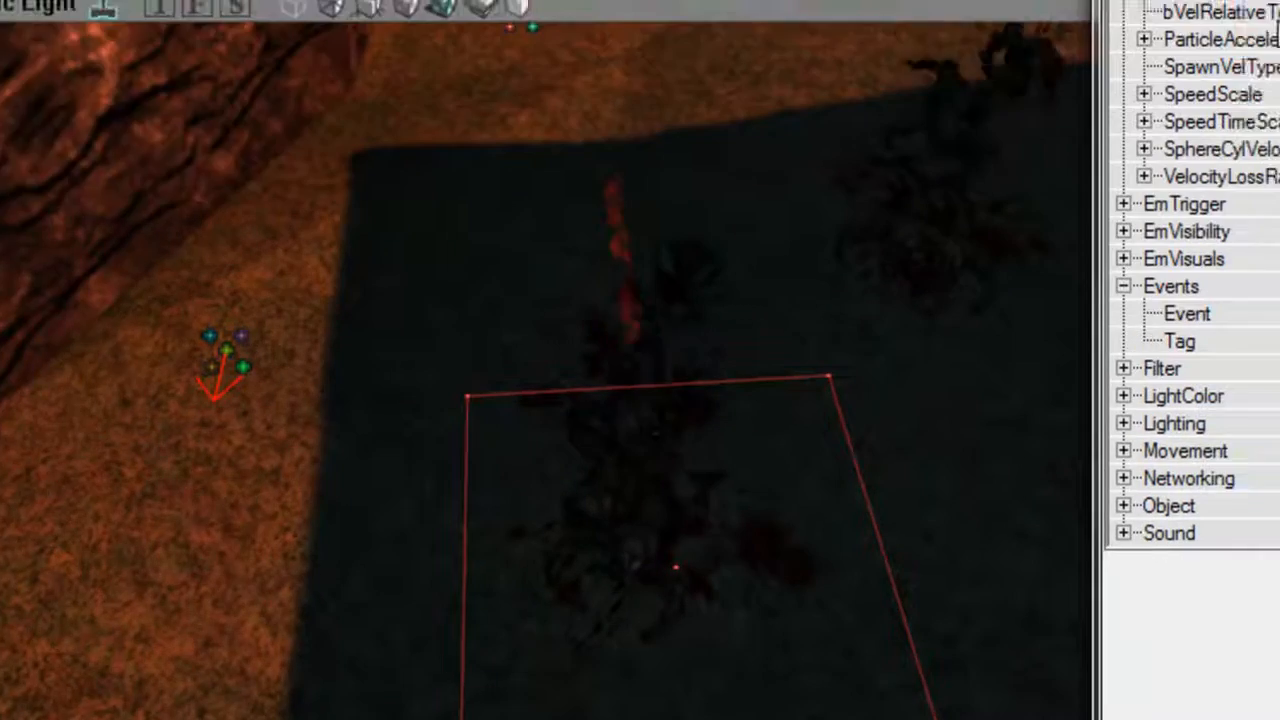
click(1270, 15)
Rotate the BloodTrail Emitter in the 3D view so its direction arrow points another way.
right_drag(880, 280, 880, 250)
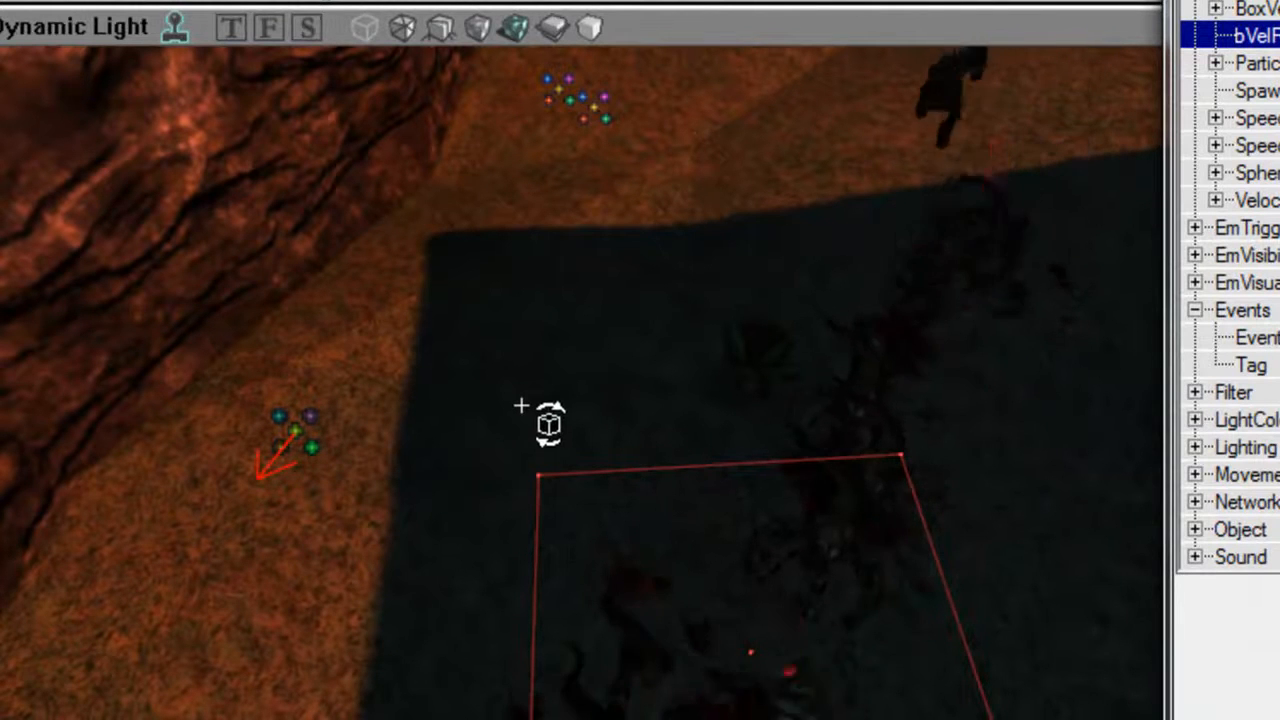
right_drag(673, 457, 725, 520)
drag(725, 520, 766, 465)
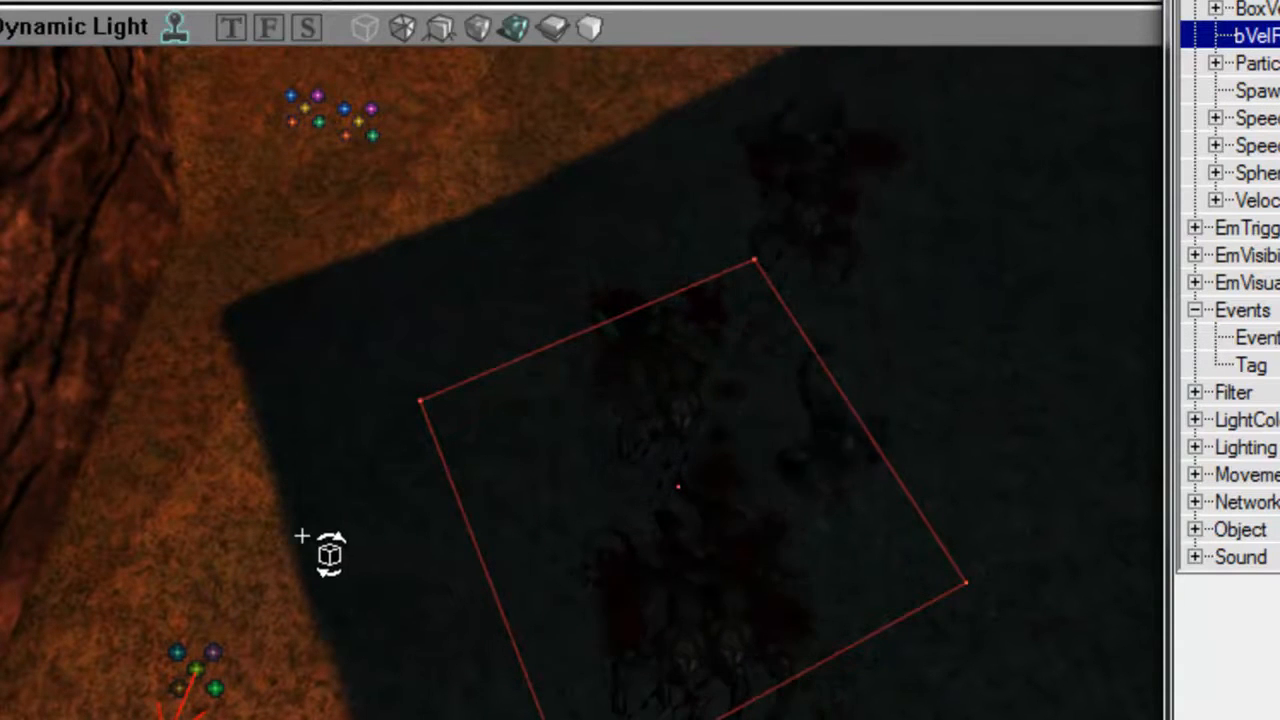
drag(403, 497, 420, 565)
right_drag(420, 565, 432, 370)
mouse_move(432, 370)
mouse_down()
mouse_move(427, 475)
mouse_move(438, 400)
mouse_move(424, 385)
mouse_up()
right_drag(424, 385, 417, 423)
Select the Skaarj MeshEmitter tagged MeshEmitter and open entry [0] of DestroySound's Sounds under EmSound.
click(174, 30)
right_drag(461, 378, 345, 376)
drag(518, 328, 748, 594)
scroll(459, 331, up, 1)
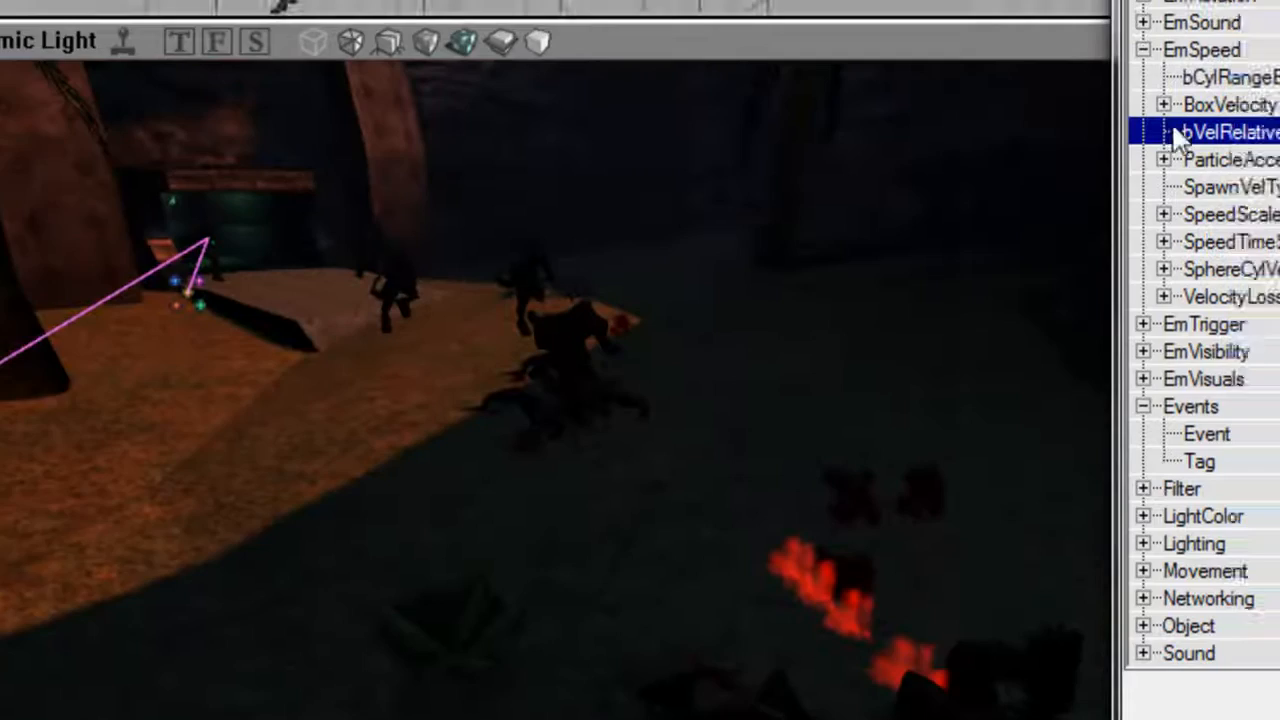
click(1255, 50)
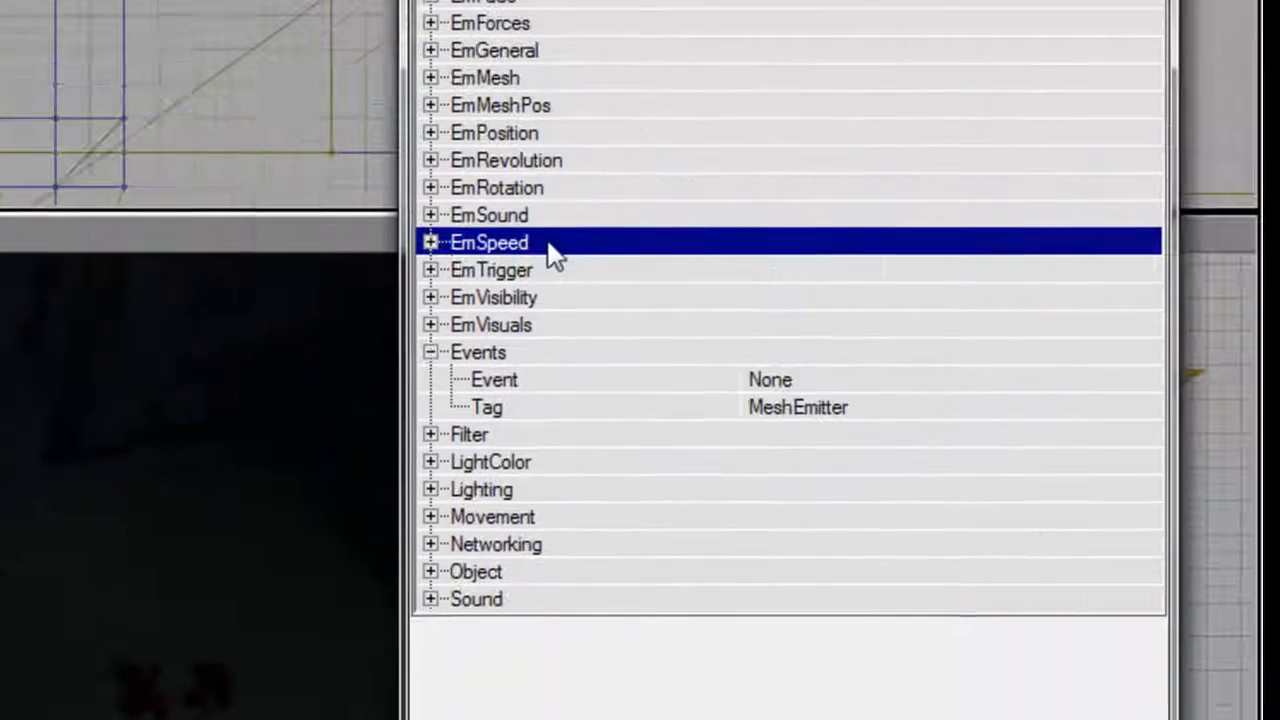
click(1260, 167)
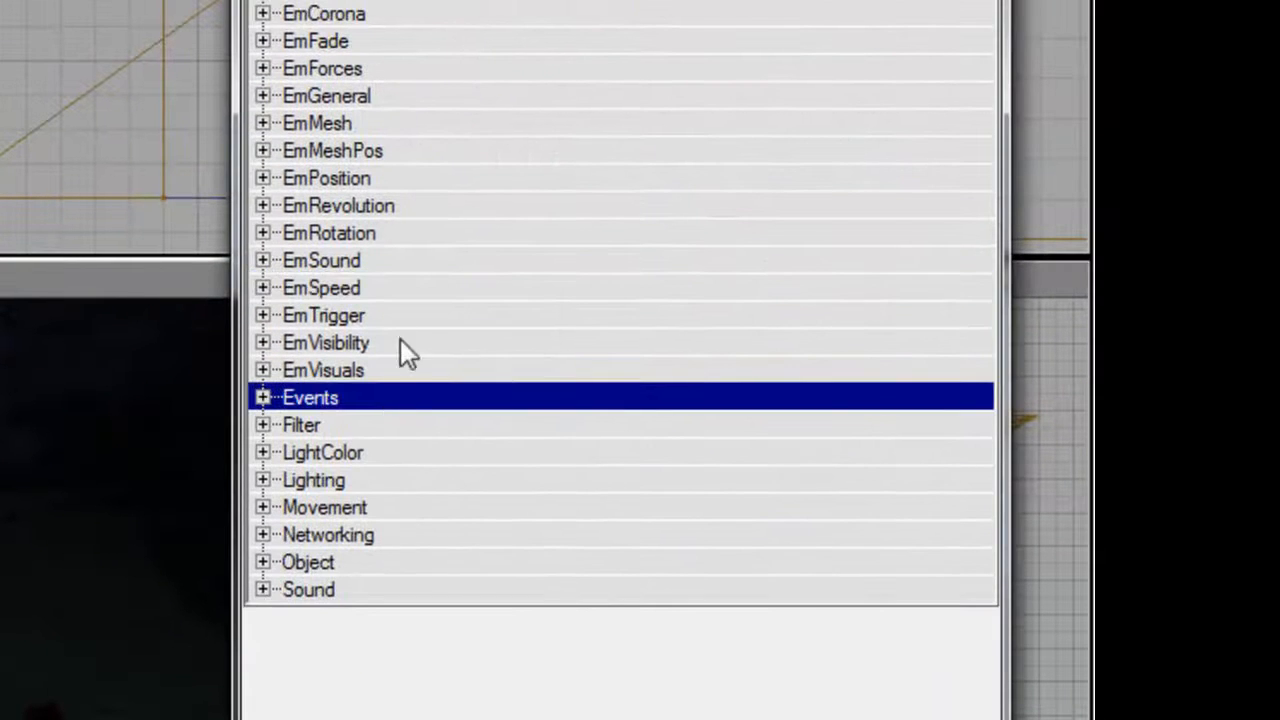
click(409, 296)
double_click(407, 265)
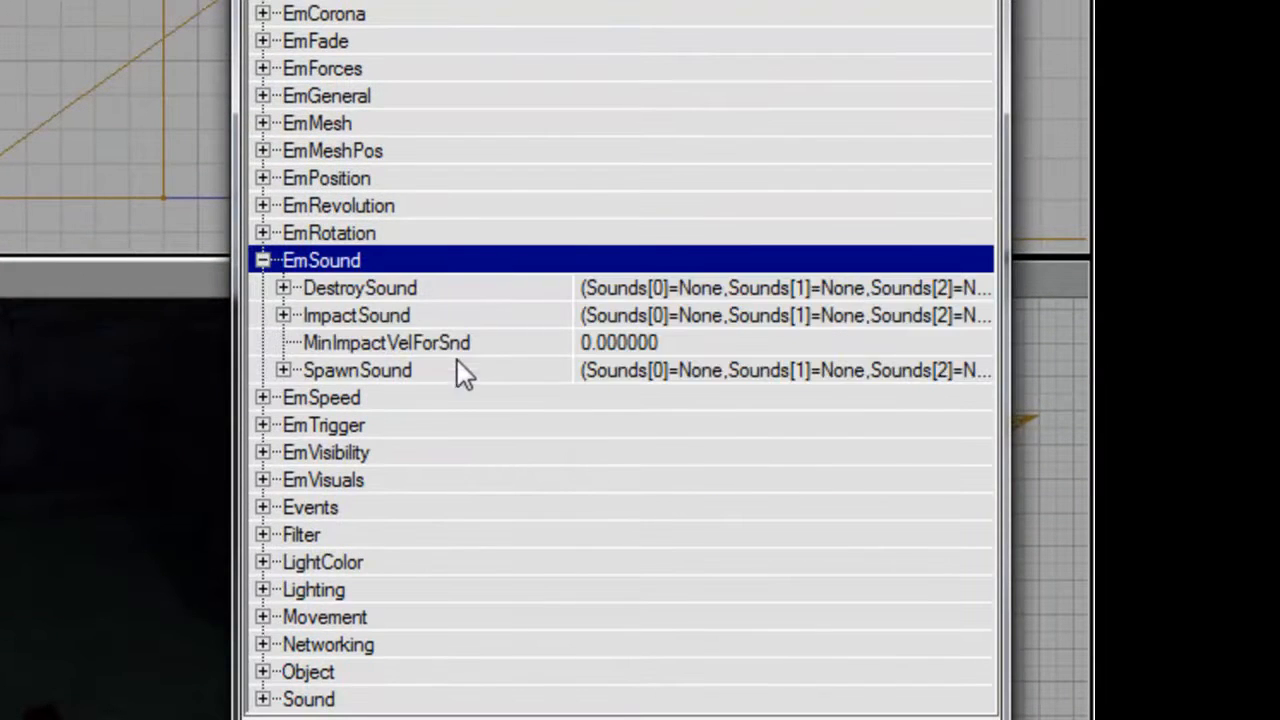
click(452, 375)
click(440, 318)
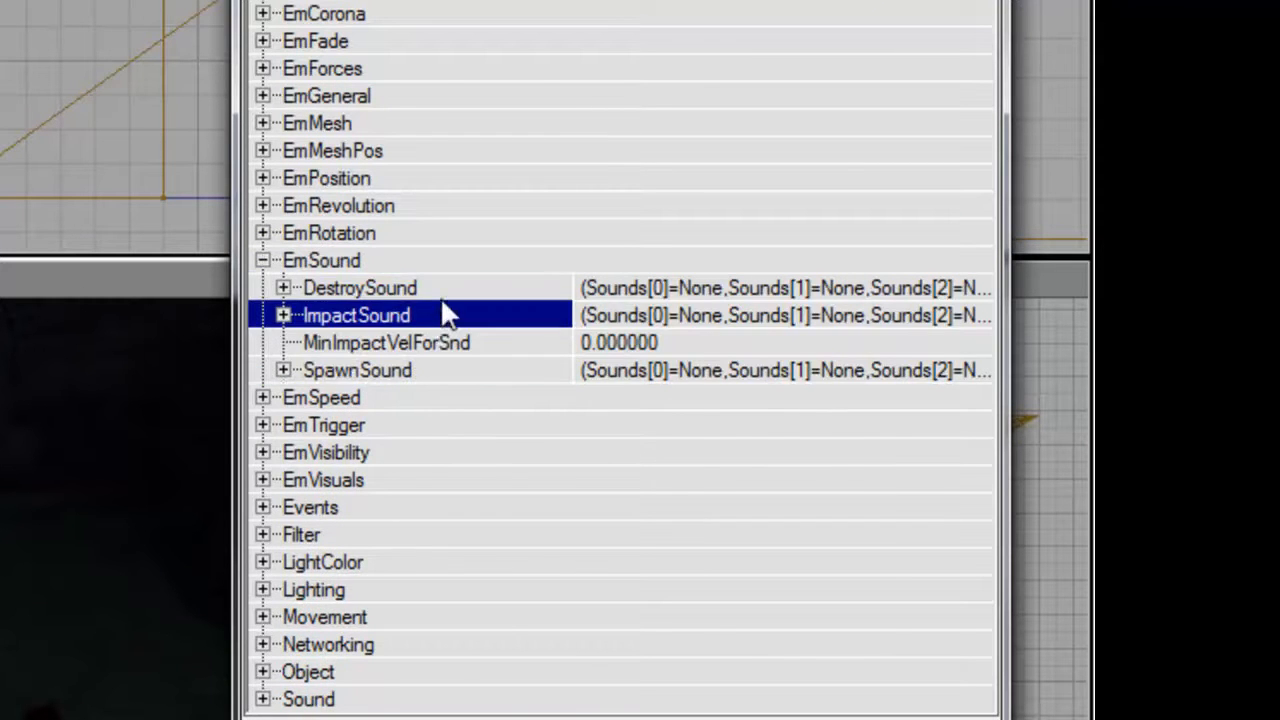
double_click(442, 296)
click(443, 315)
double_click(457, 400)
click(760, 426)
Show the Skaarj group of the UnrealShare package in the sound browser.
click(981, 428)
click(149, 66)
click(246, 192)
click(309, 155)
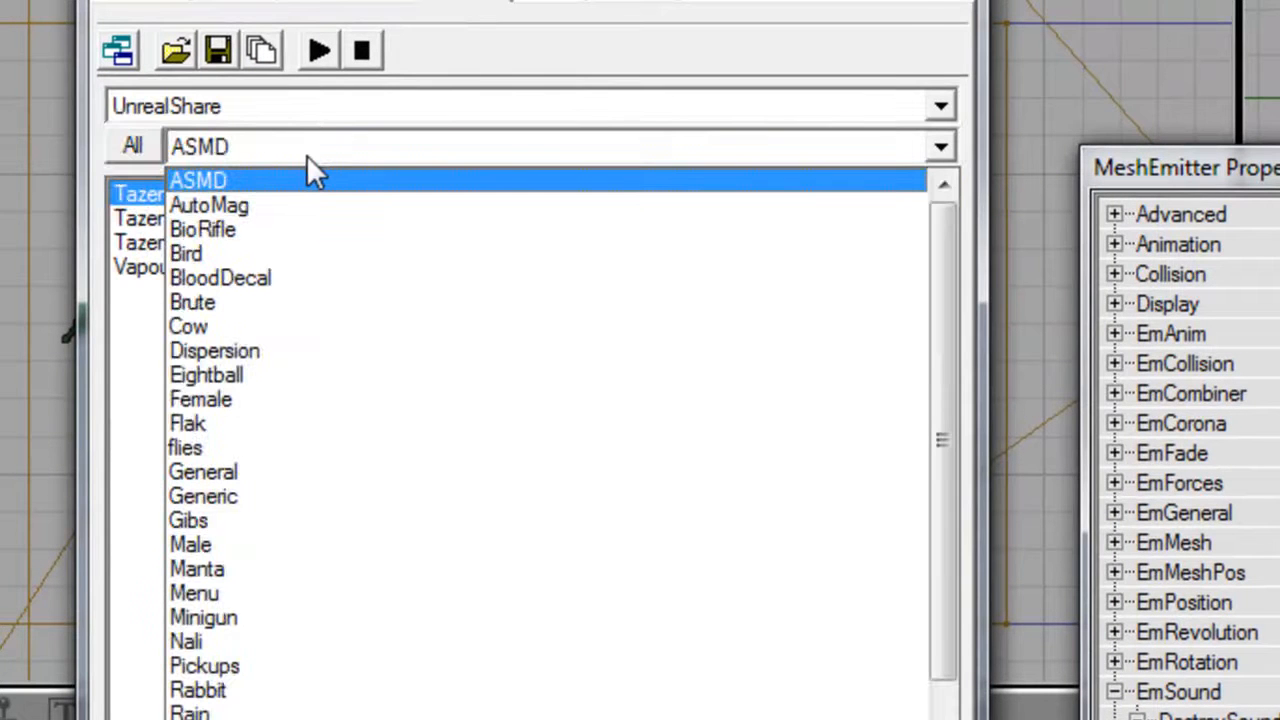
key(s)
key(s)
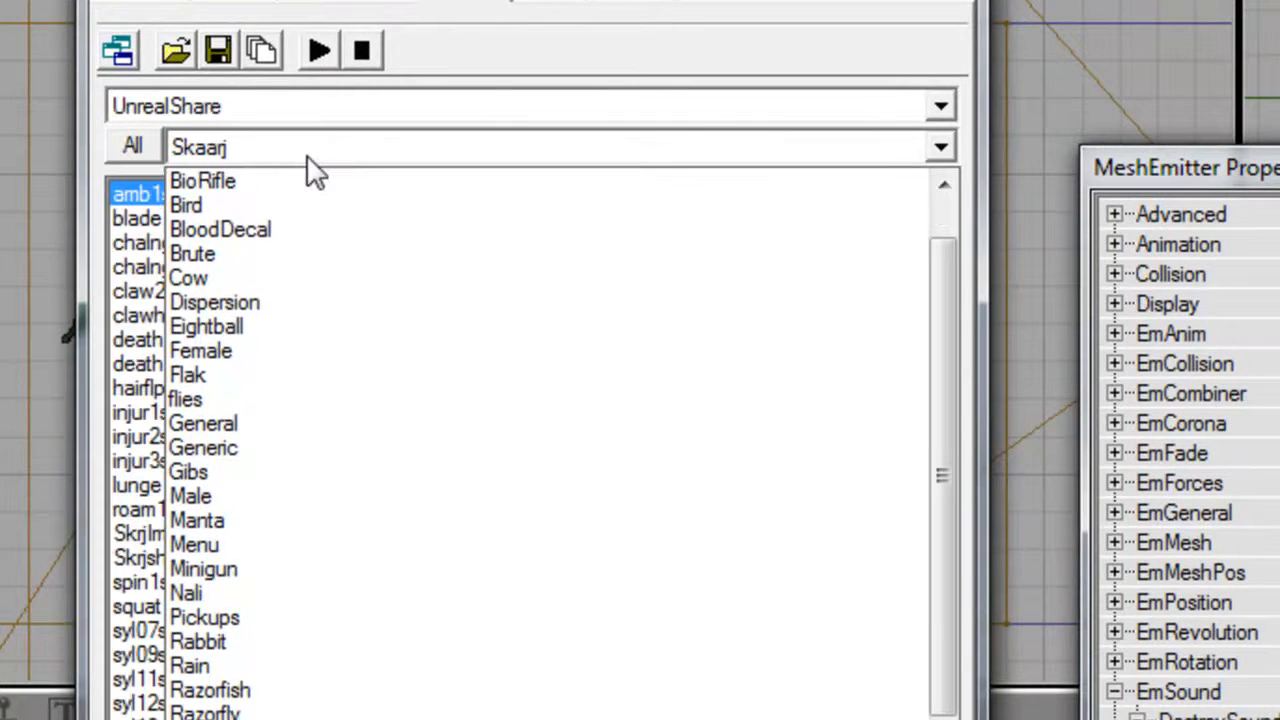
key(Return)
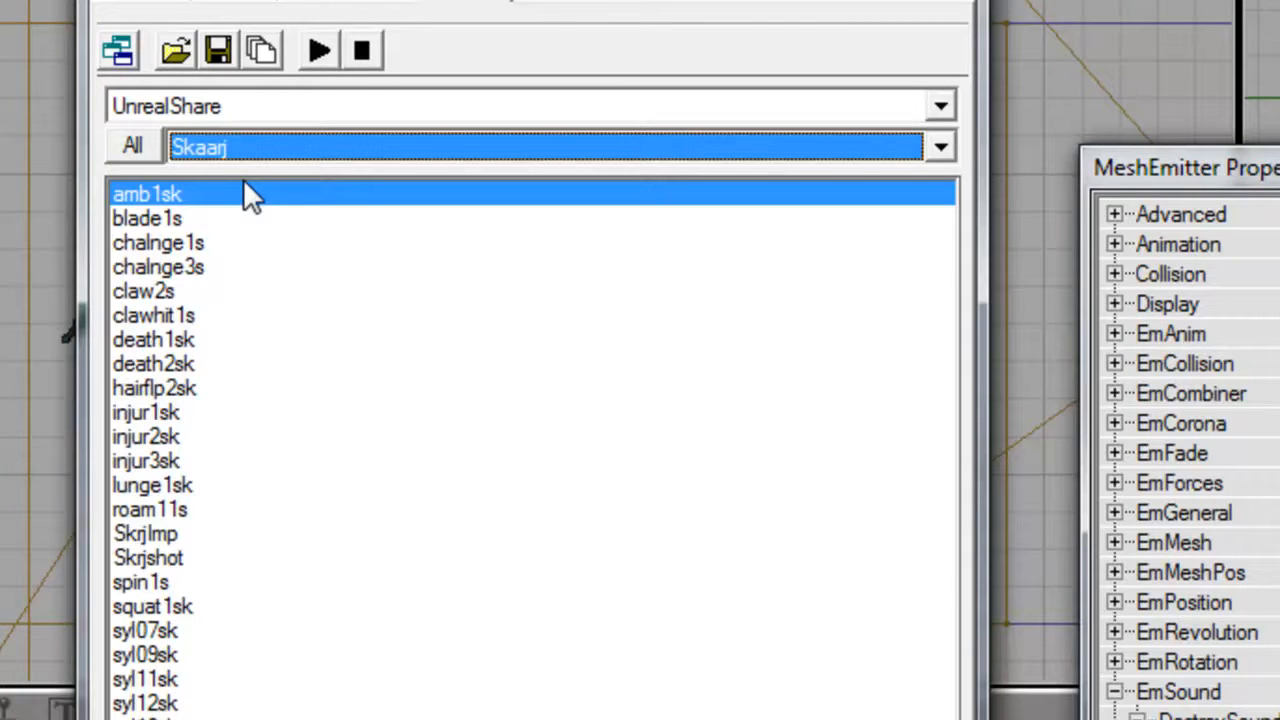
Sample the Skaarj sounds and assign injur1sk to DestroySound entry [0].
click(297, 198)
click(294, 218)
click(285, 243)
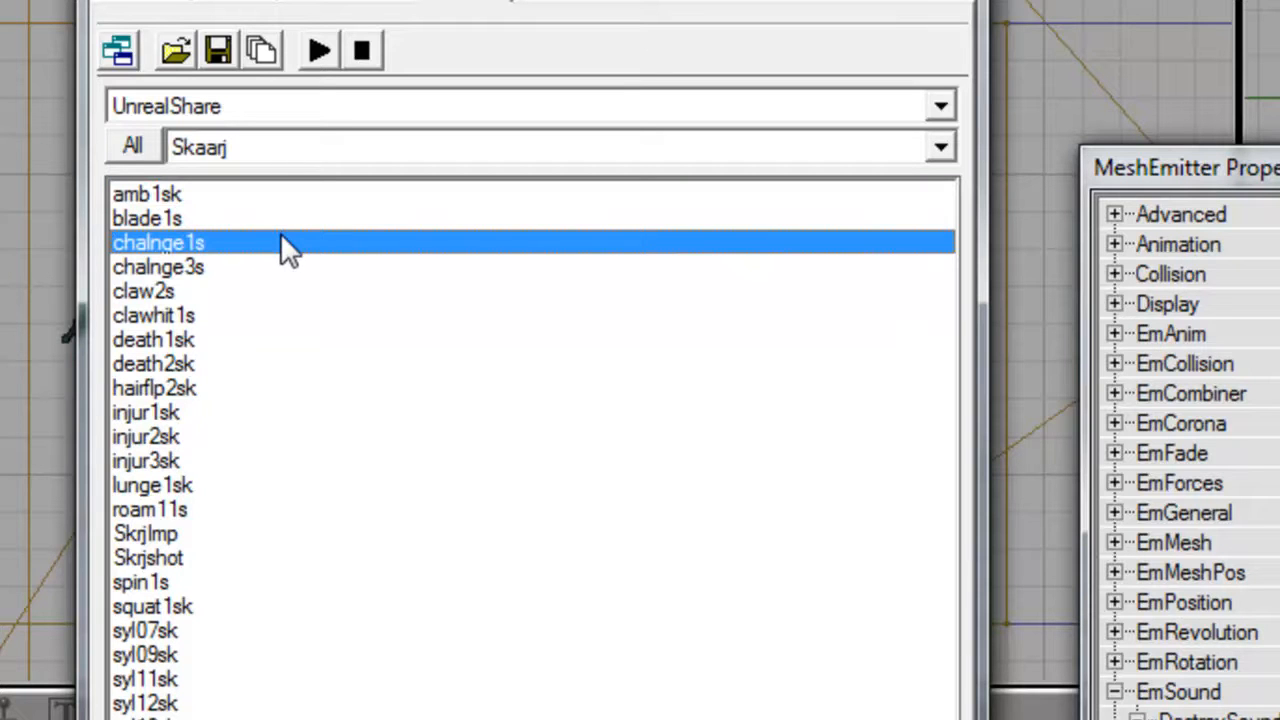
click(251, 410)
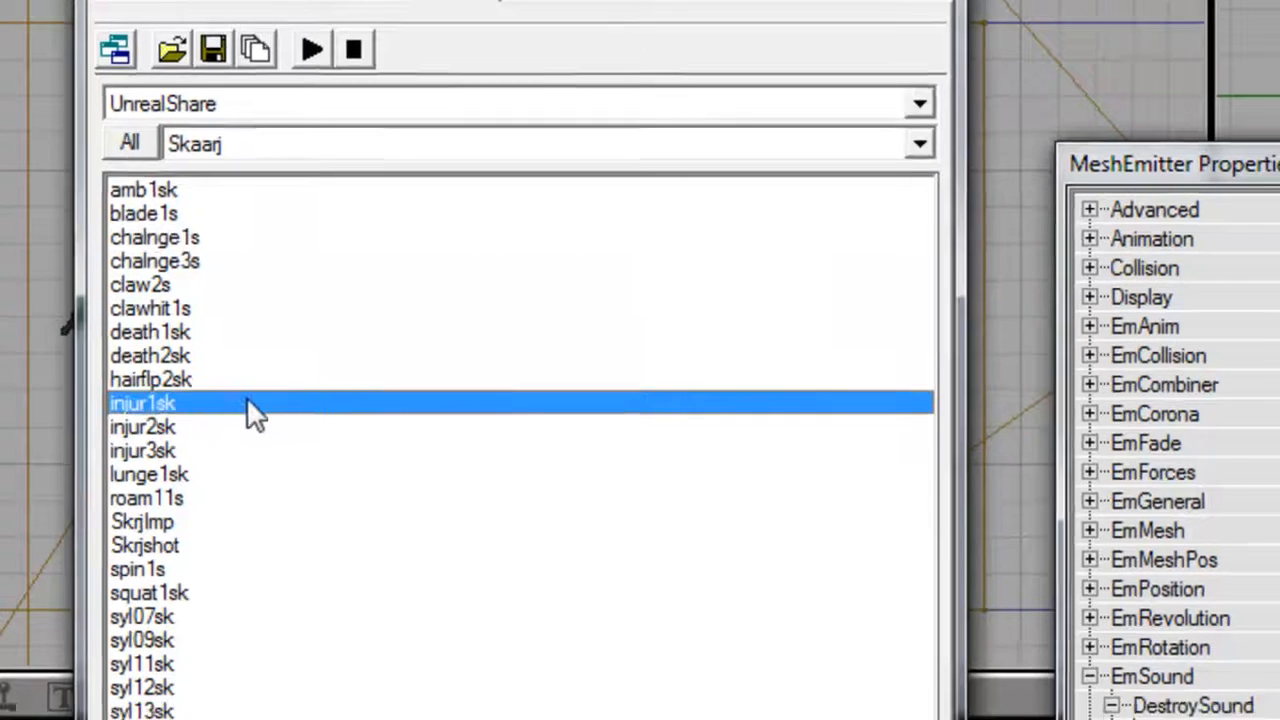
click(1075, 525)
Assign the Skaarj sound injur3sk to DestroySound entry [1].
click(150, 262)
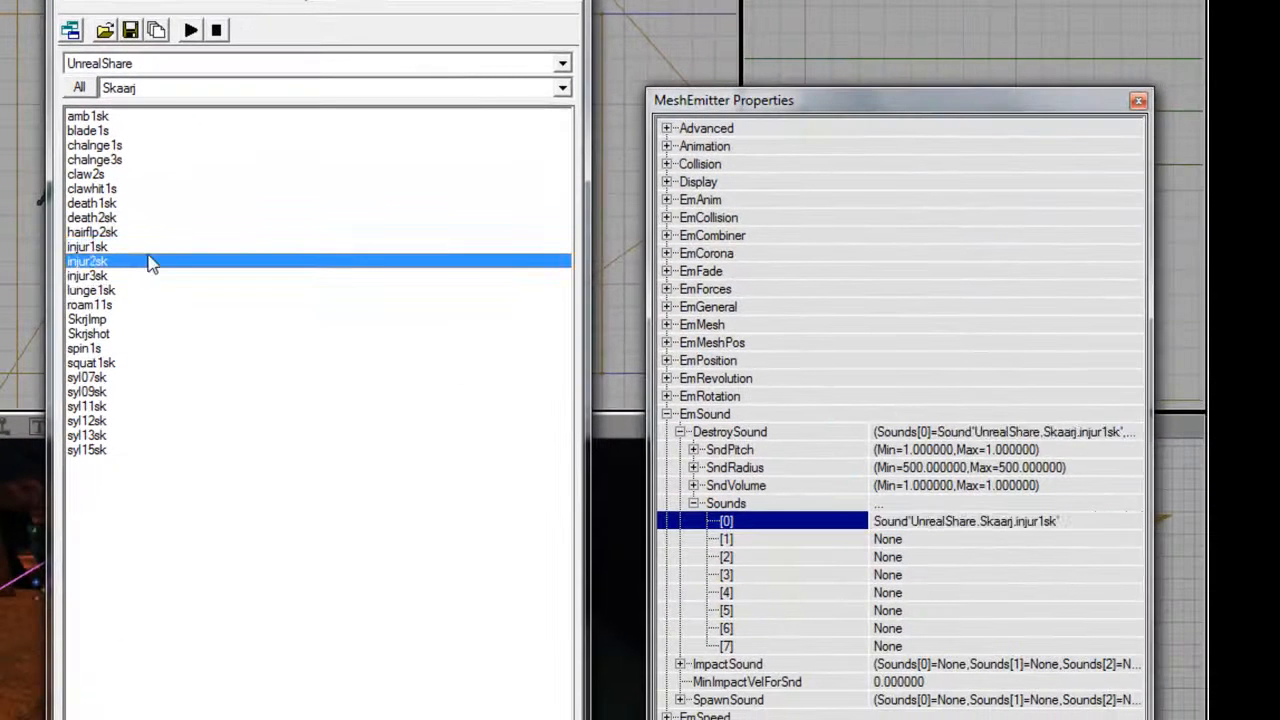
click(146, 278)
click(1080, 541)
click(1110, 539)
Assign death1sk to DestroySound entry [2] and death2sk to entry [3].
click(143, 377)
click(140, 348)
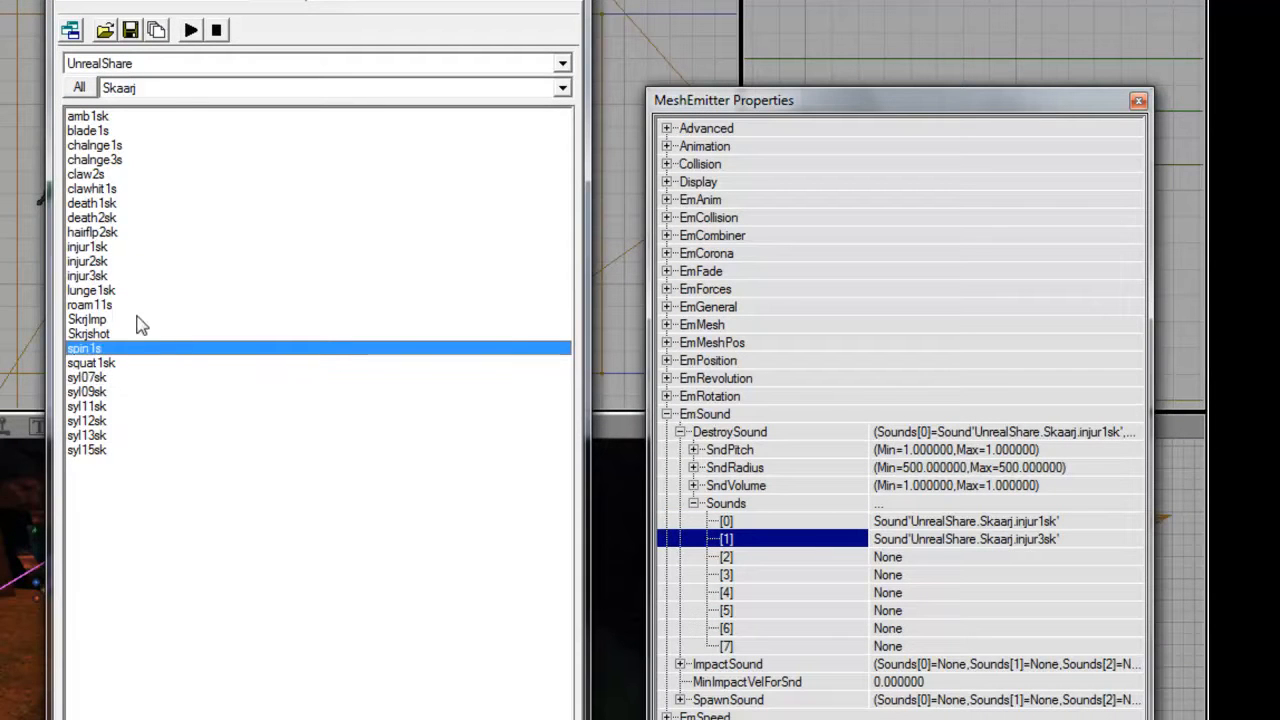
click(128, 176)
click(122, 202)
click(1055, 557)
click(140, 217)
click(1100, 577)
click(1112, 575)
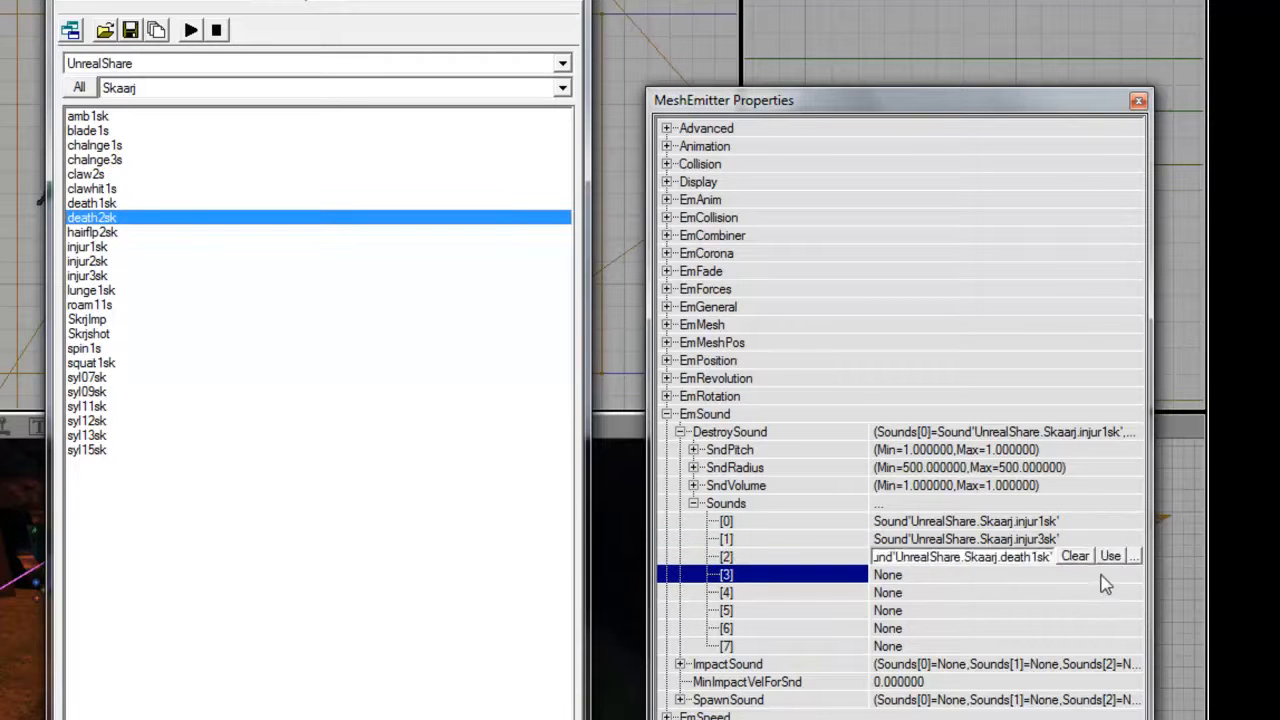
Audition the Skaarj sounds listed after death2sk and close the sound browser.
click(128, 233)
click(128, 247)
click(128, 262)
click(129, 276)
click(129, 290)
click(127, 305)
click(125, 319)
click(123, 334)
click(121, 348)
click(118, 363)
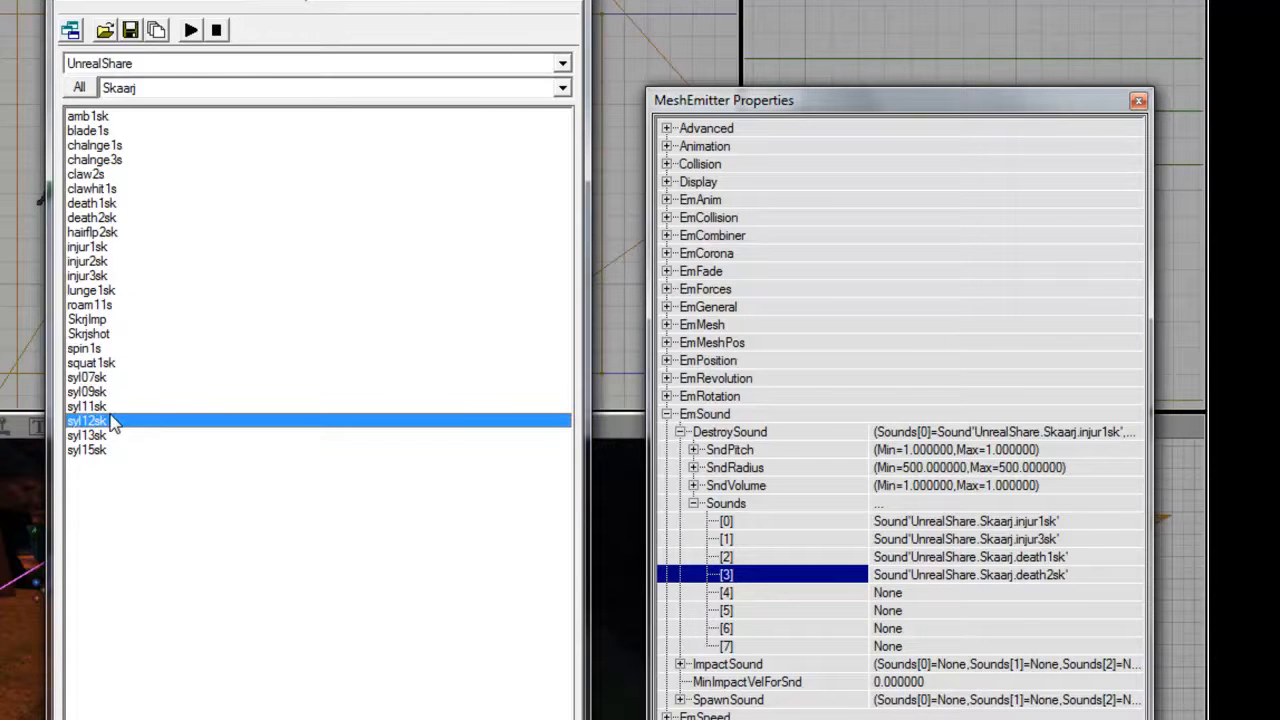
click(573, 1)
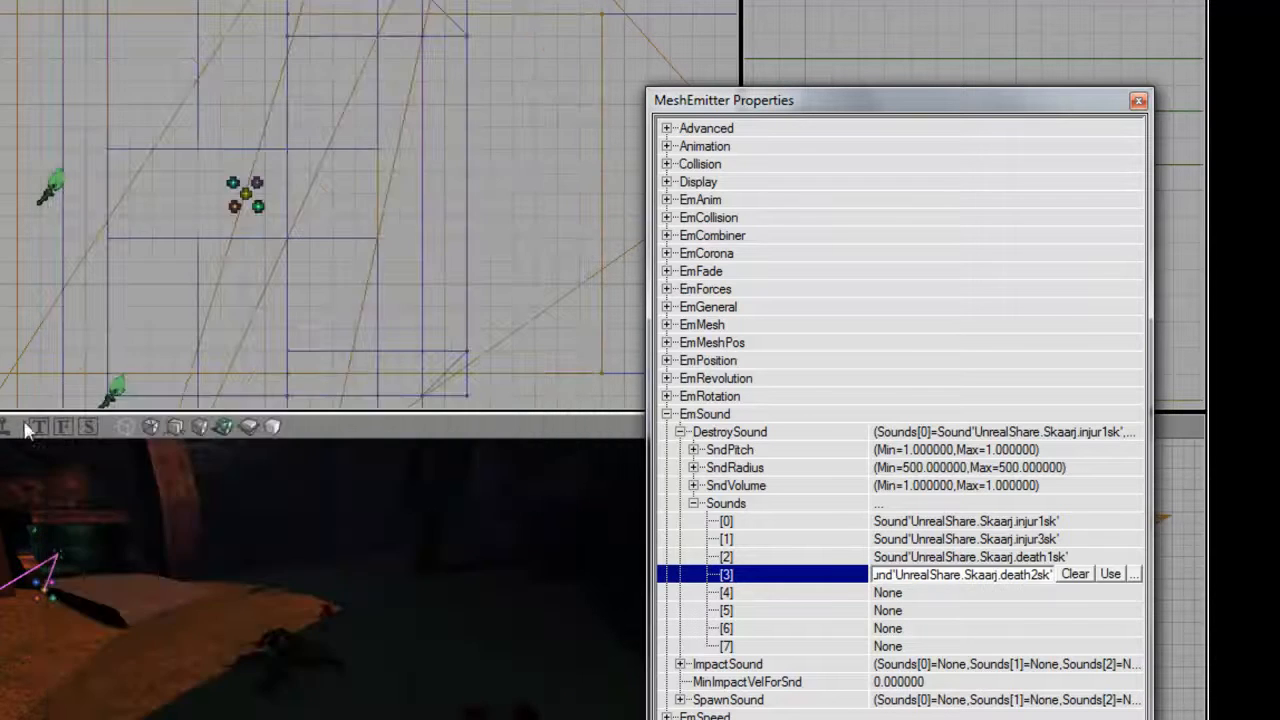
Set the Max of DestroySound's SndRadius to 1024.
drag(96, 492, 118, 544)
double_click(779, 510)
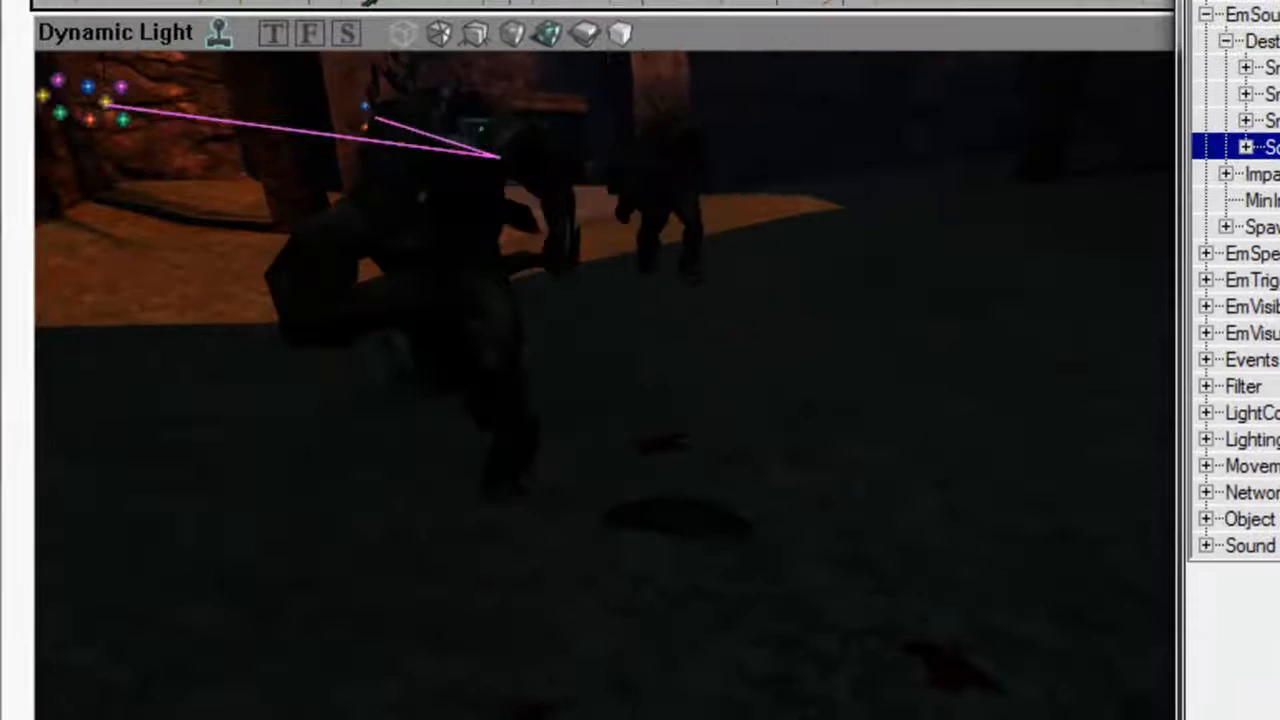
drag(600, 380, 700, 470)
double_click(343, 362)
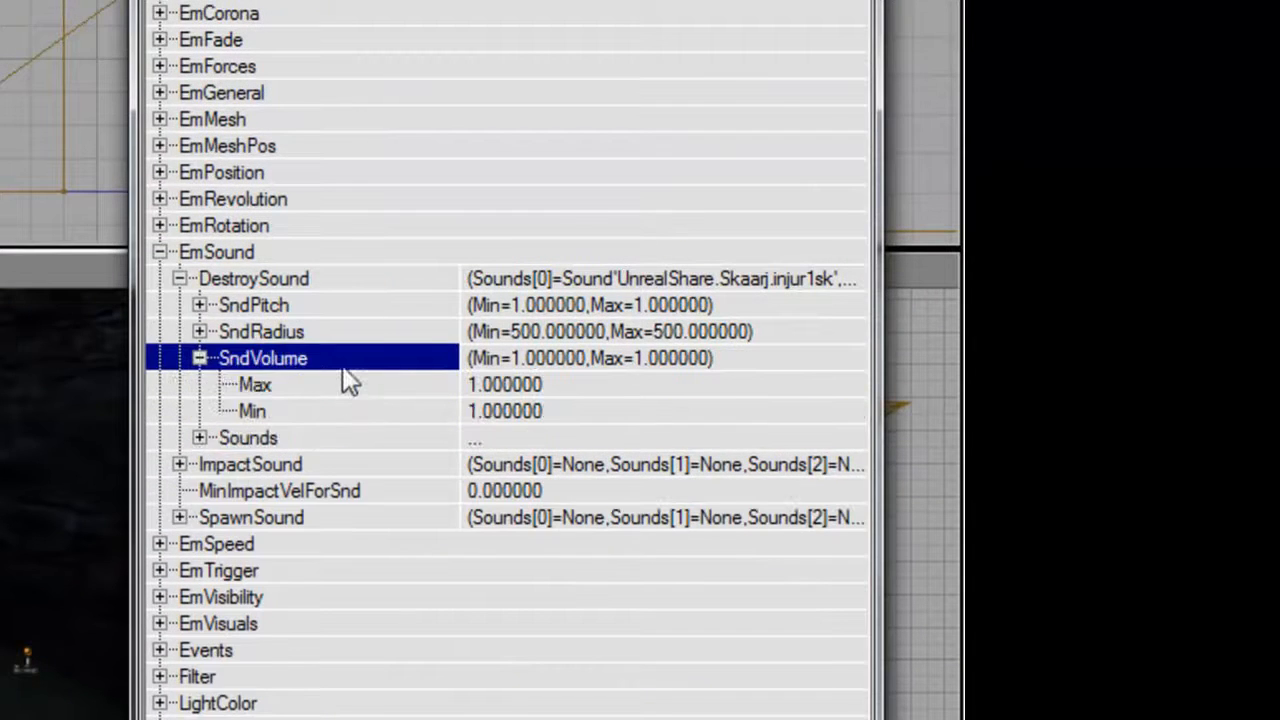
double_click(352, 331)
click(390, 358)
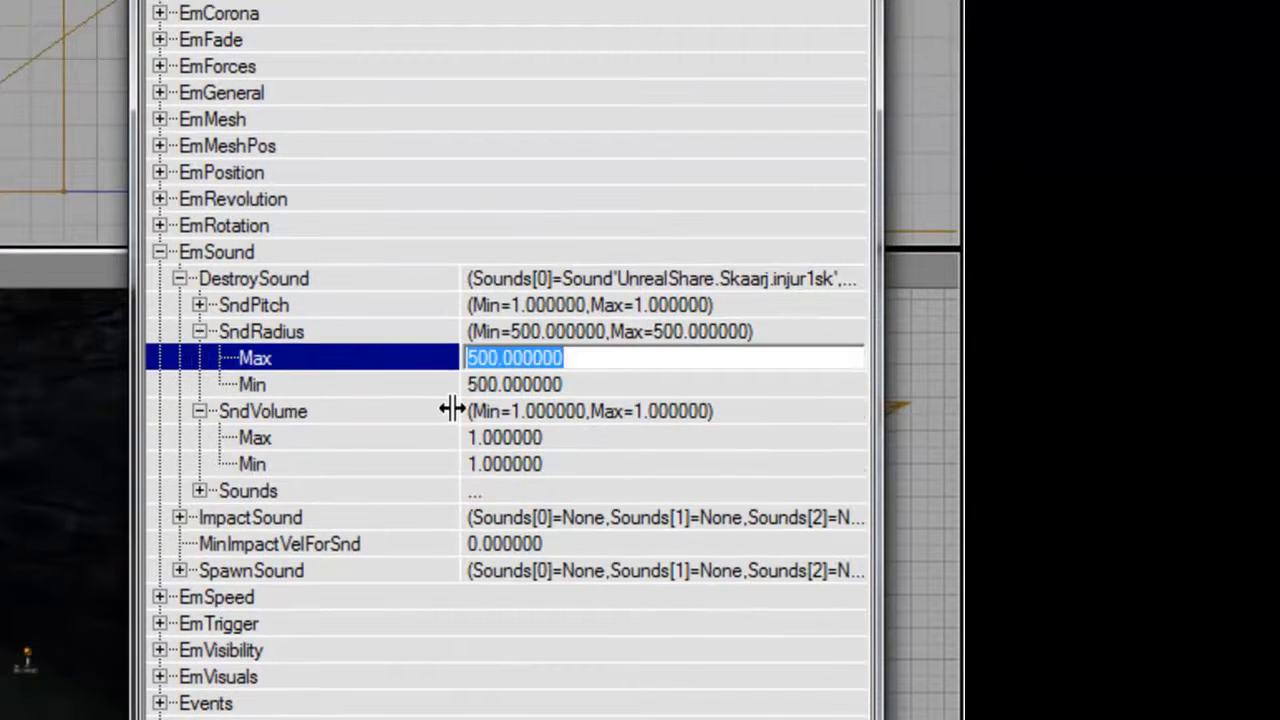
text(1024)
key(Return)
Set the Max of DestroySound's SndVolume to 1.5.
click(397, 440)
text(1.5)
key(Return)
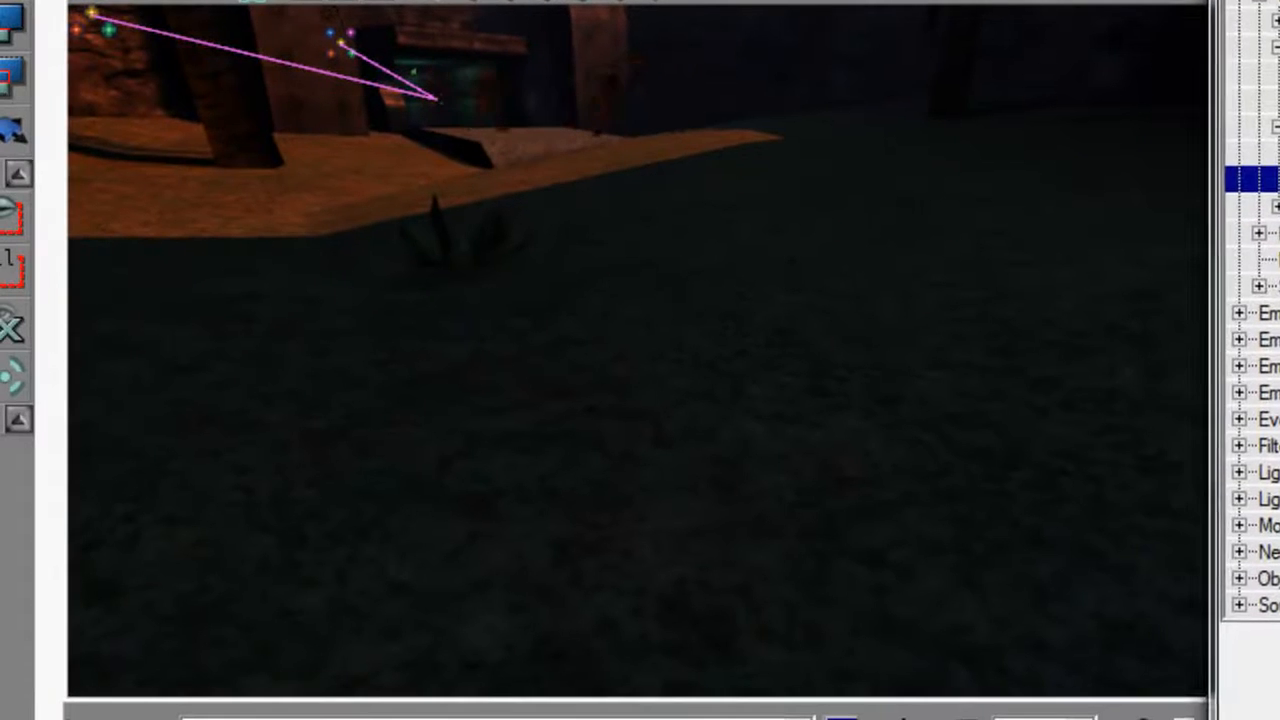
Examine the running Skaarj, their dying bodies and the blood effects from several angles in the 3D view.
right_drag(692, 200, 662, 150)
drag(702, 203, 716, 265)
right_drag(716, 265, 728, 257)
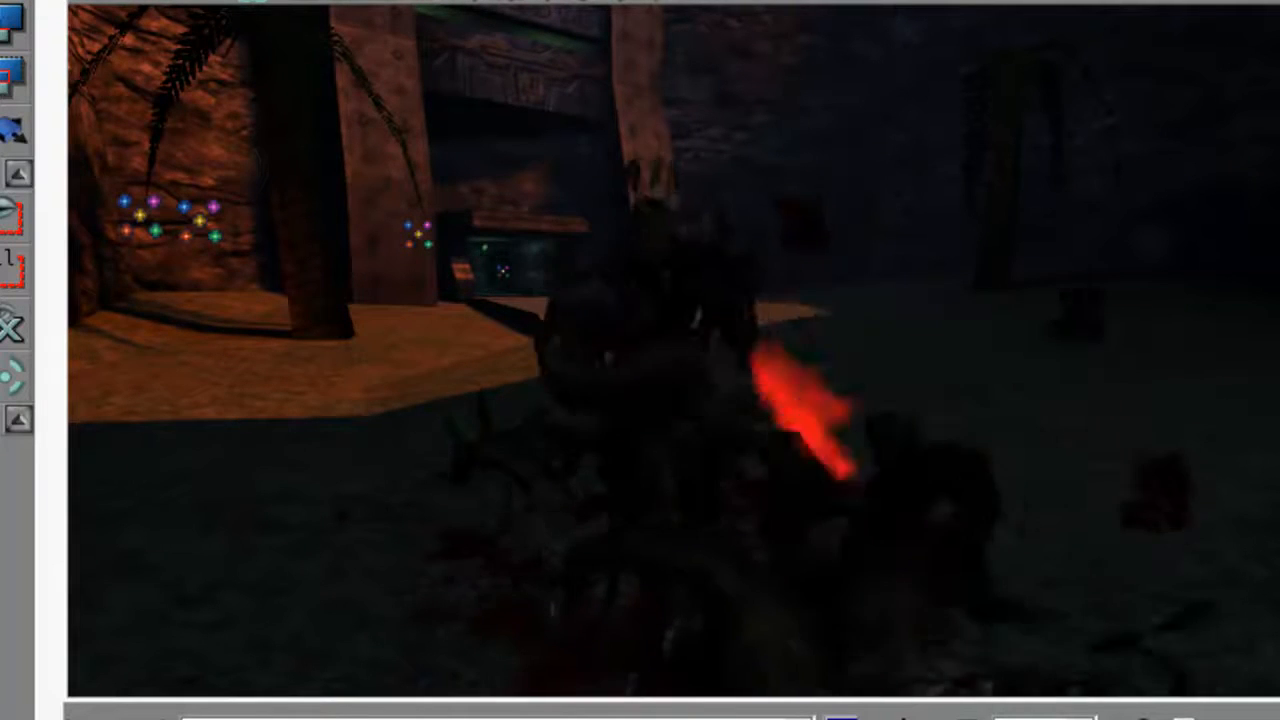
middle_drag(728, 257, 745, 252)
drag(745, 252, 745, 212)
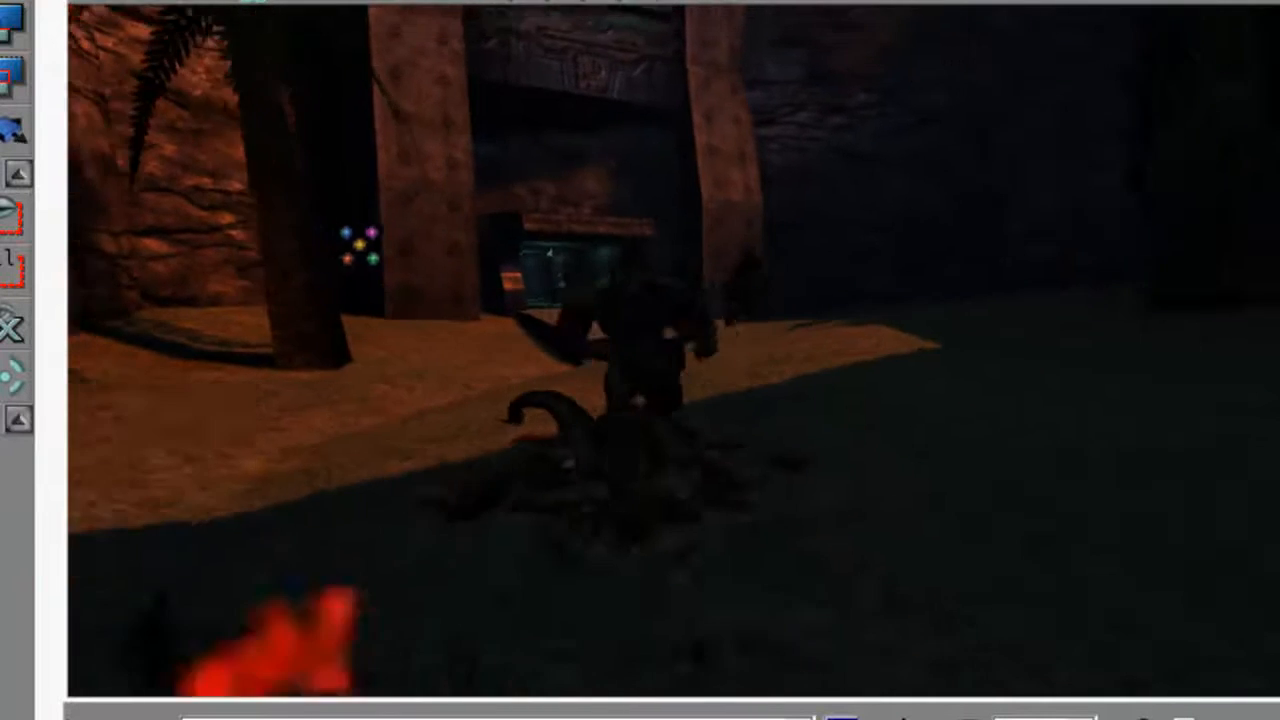
right_drag(745, 212, 790, 222)
drag(790, 222, 802, 238)
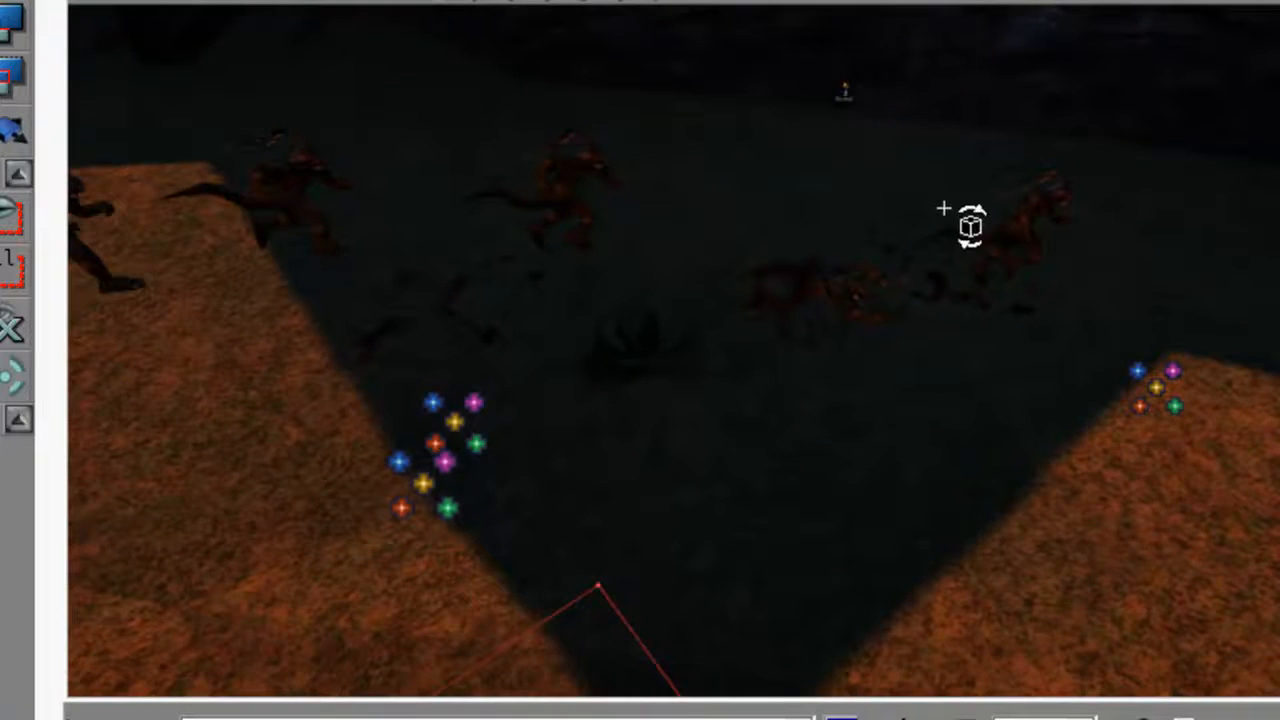
right_drag(950, 200, 915, 172)
drag(915, 172, 916, 190)
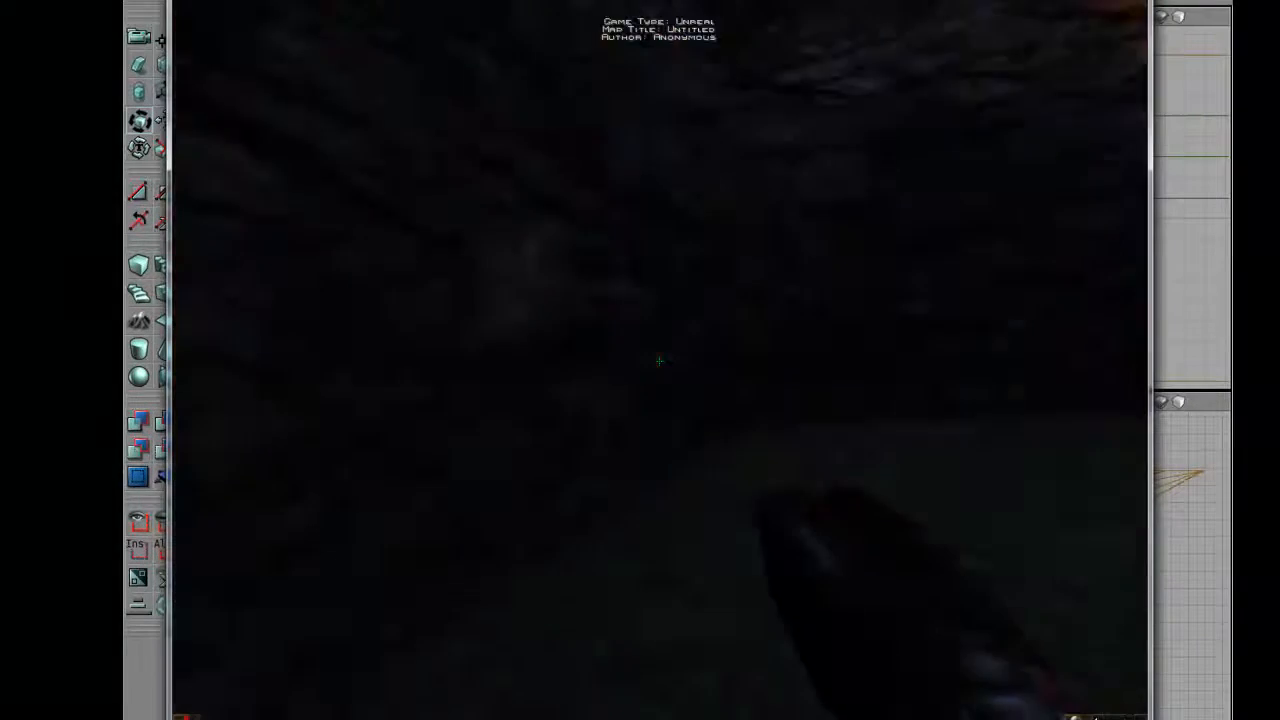
Play-test the map on foot, moving among the Skaarj and checking their deaths and blood effects up close.
key(d)
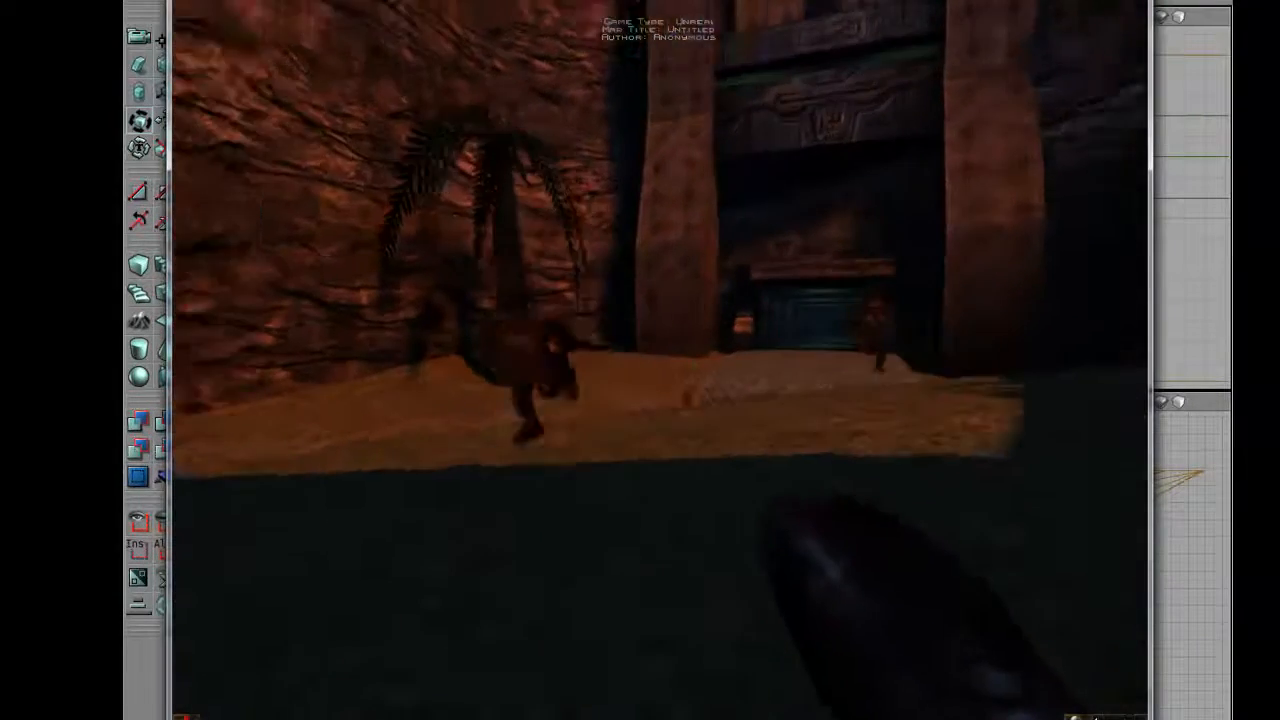
key(a)
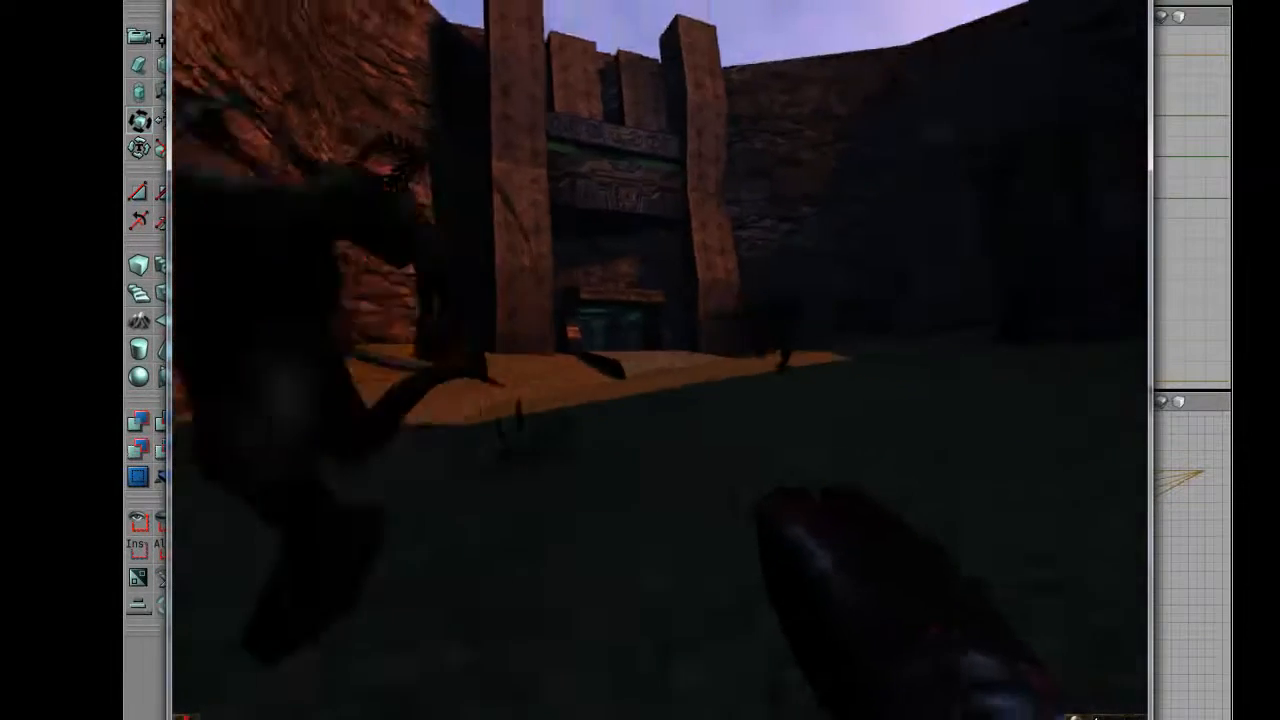
key(d)
key(a)
key(d)
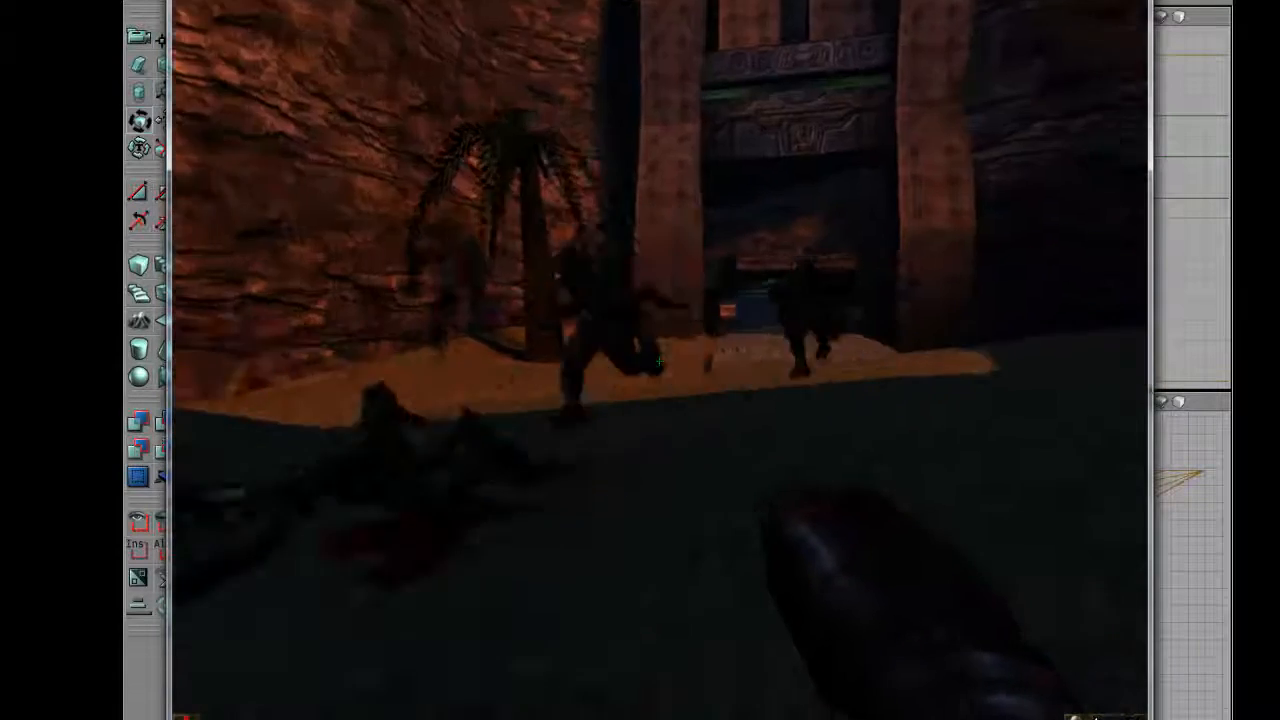
key(s)
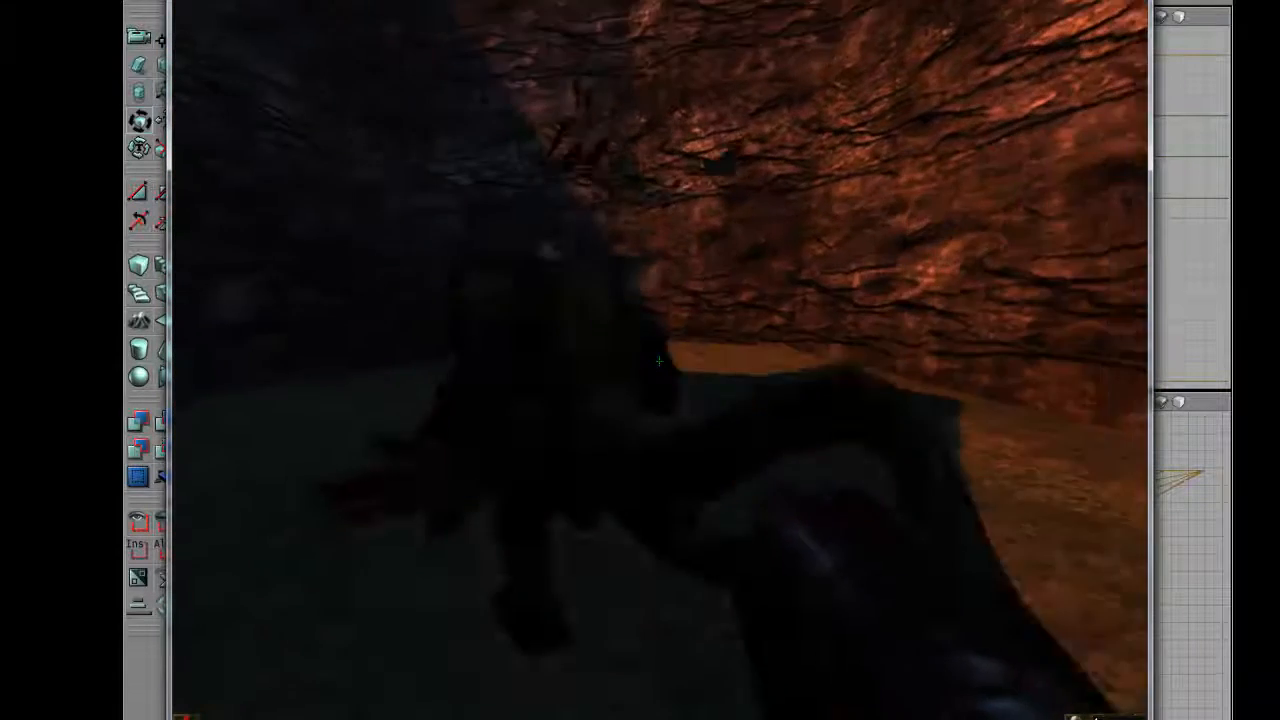
key(s)
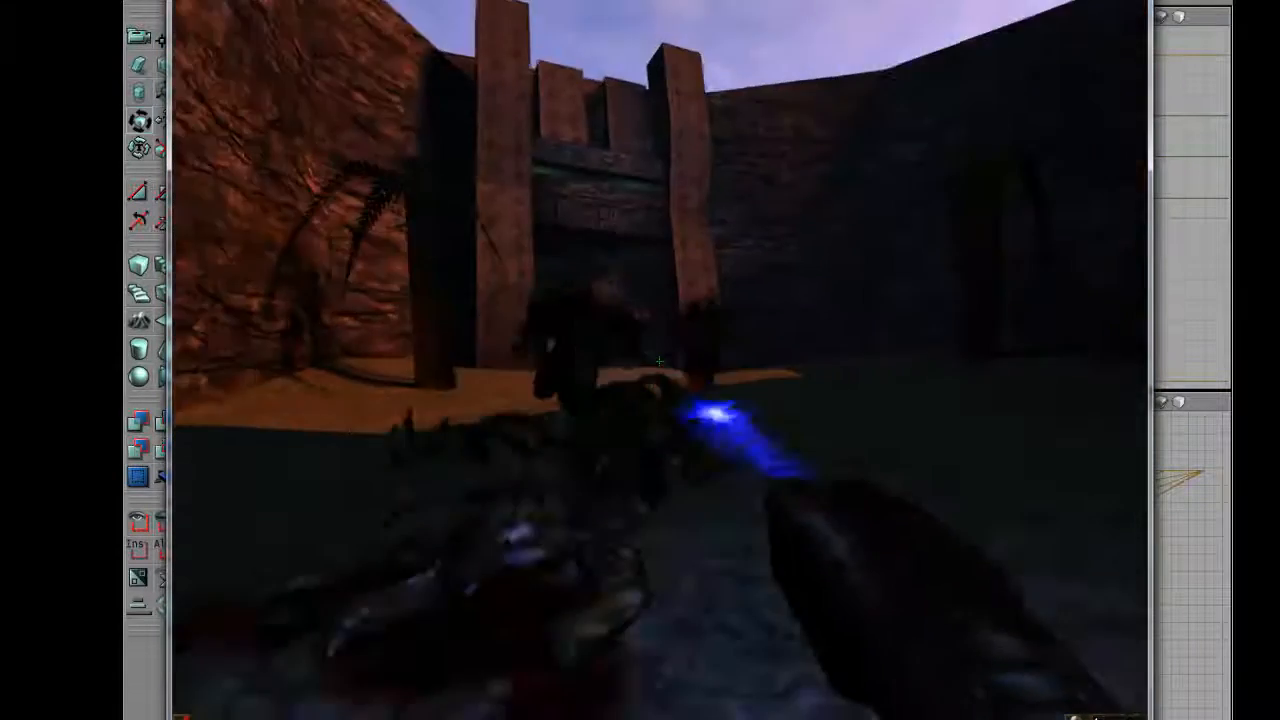
key(w)
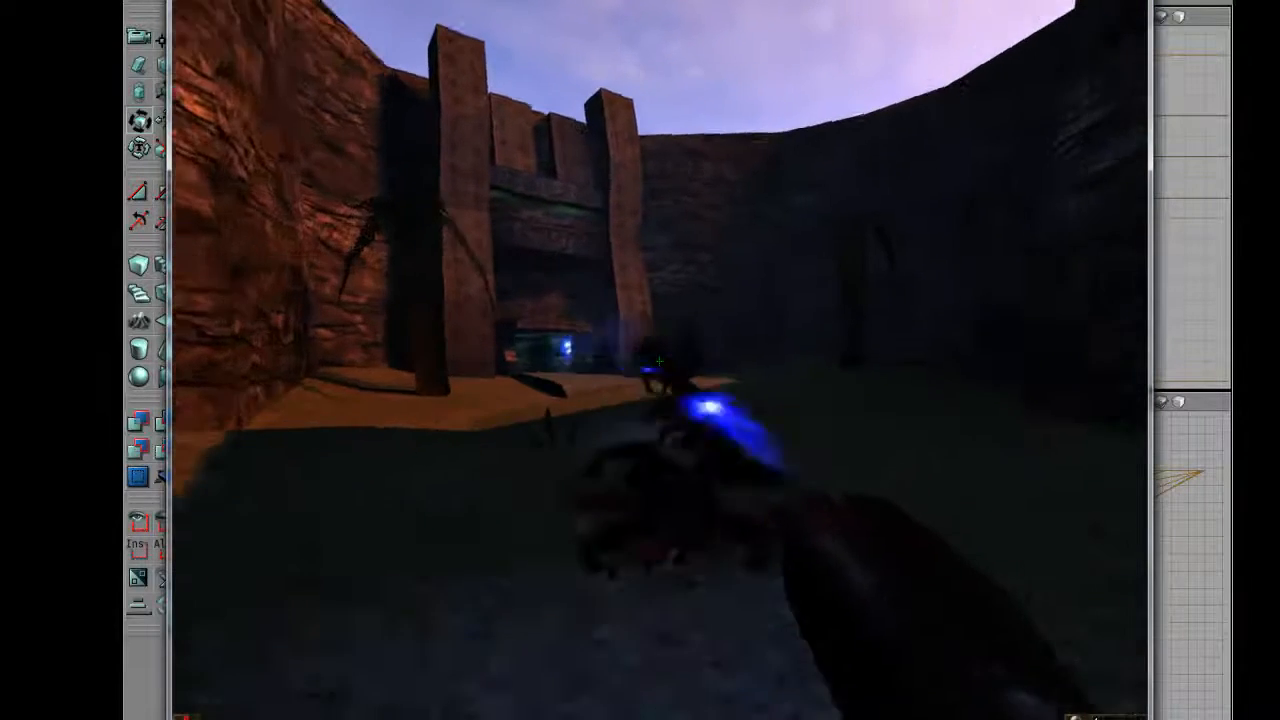
key(a)
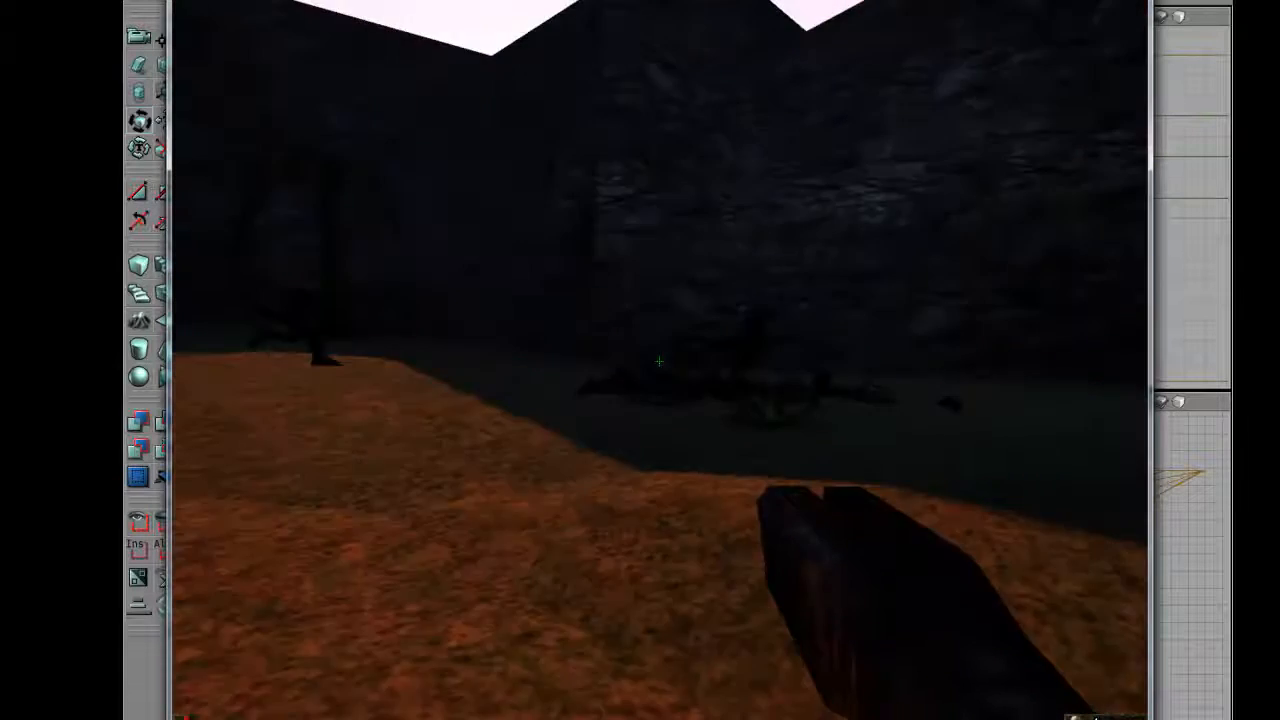
Enable ghost mode with the console command ghost and fly above the canyon floor.
key(grave)
text(ghost)
key(Return)
key(grave)
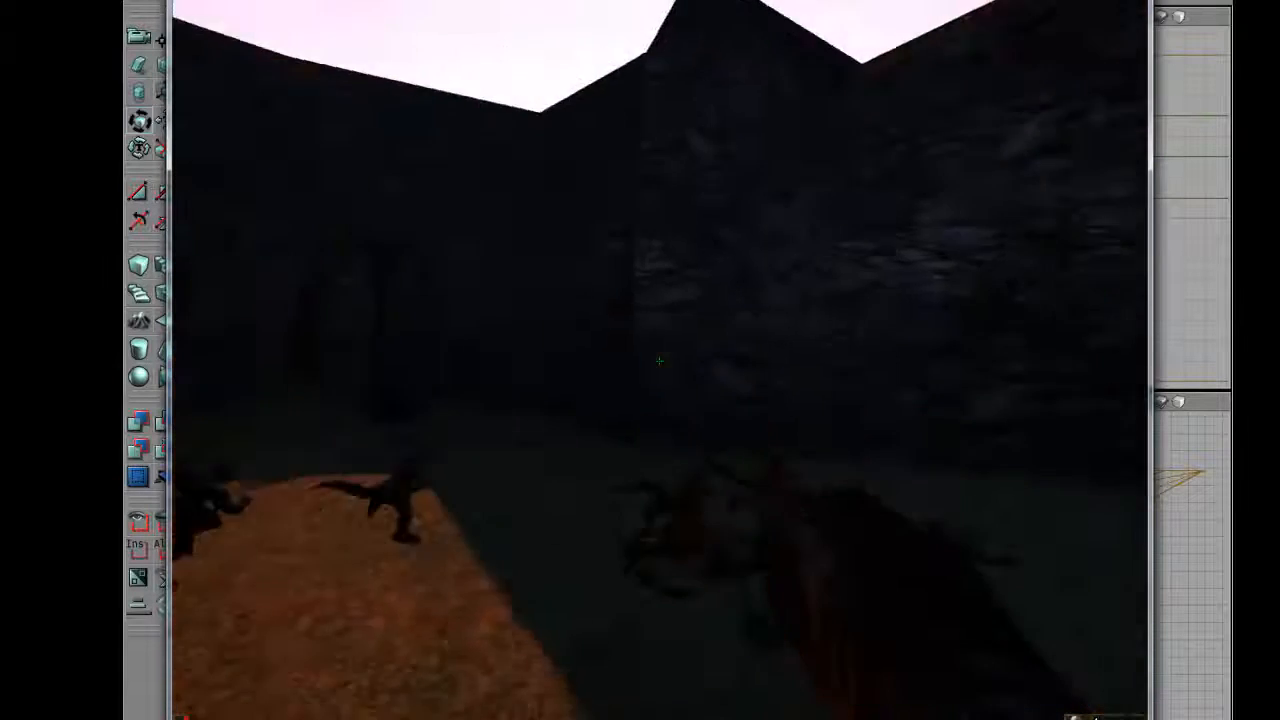
key(w)
key(s)
key(s)
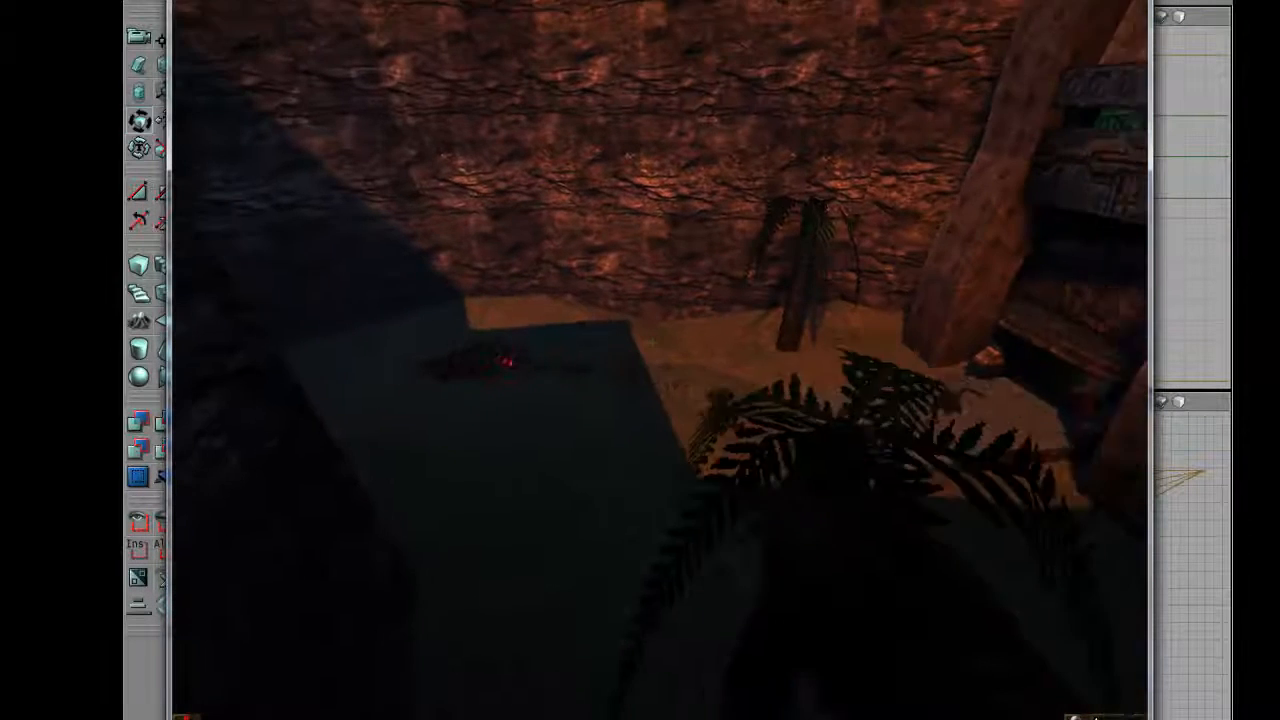
key(s)
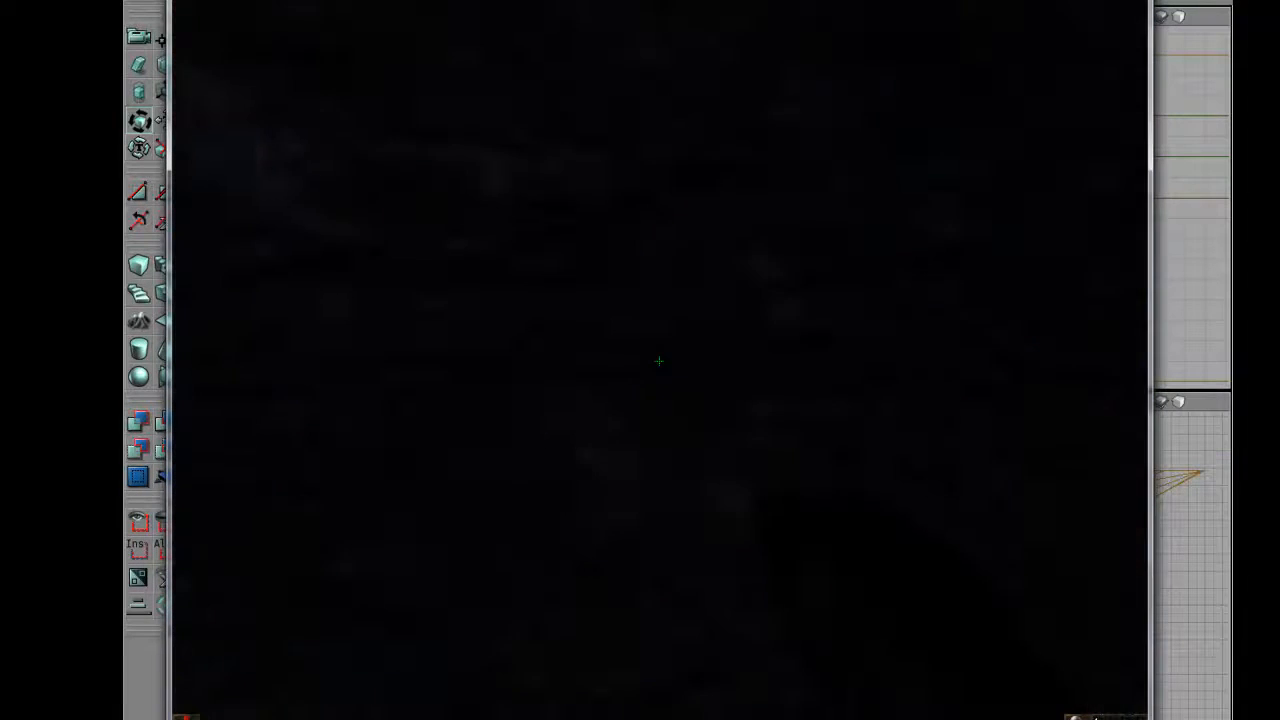
Observe the stream of Skaarj and their deaths from high above the temple entrance.
key(w)
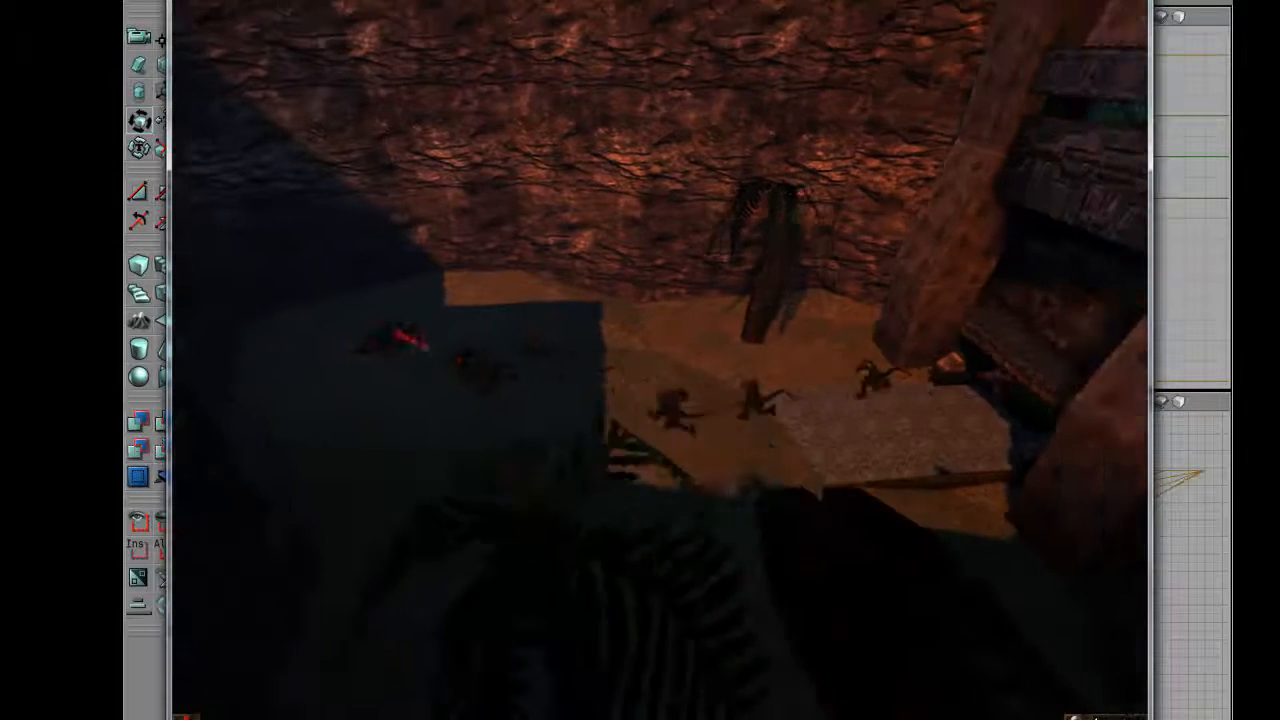
key(d)
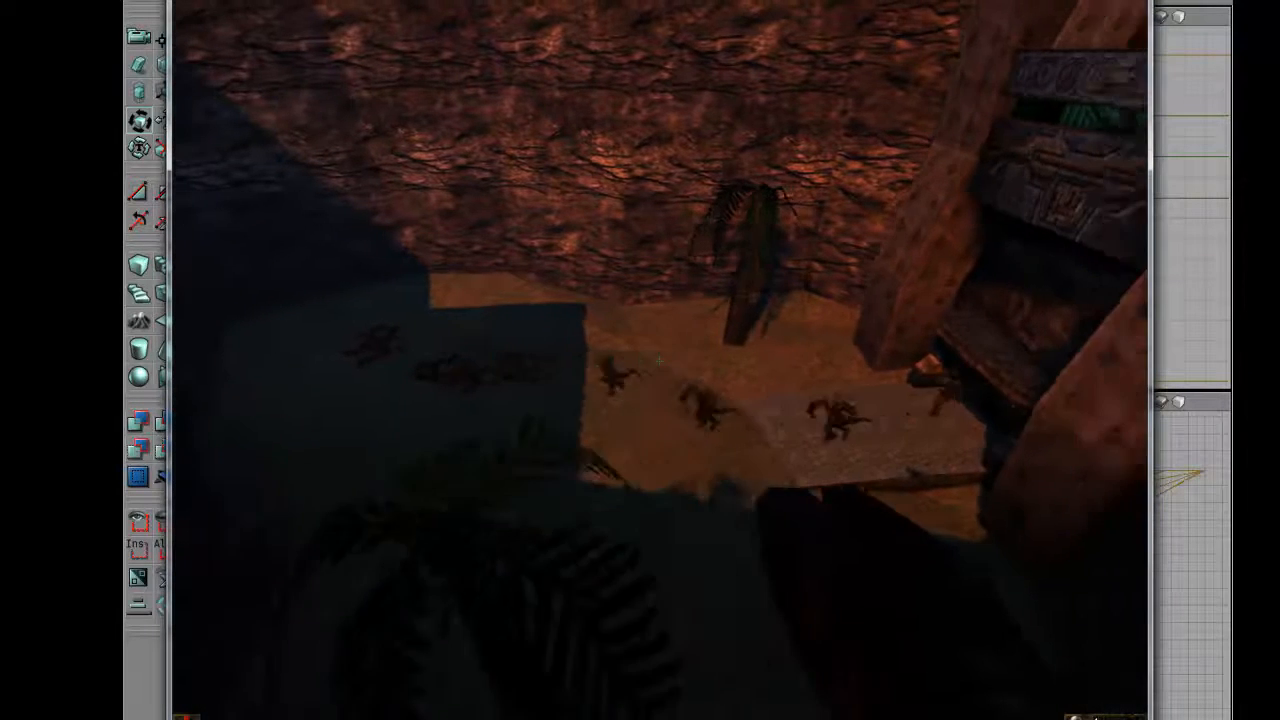
key(a)
key(d)
key(a)
key(d)
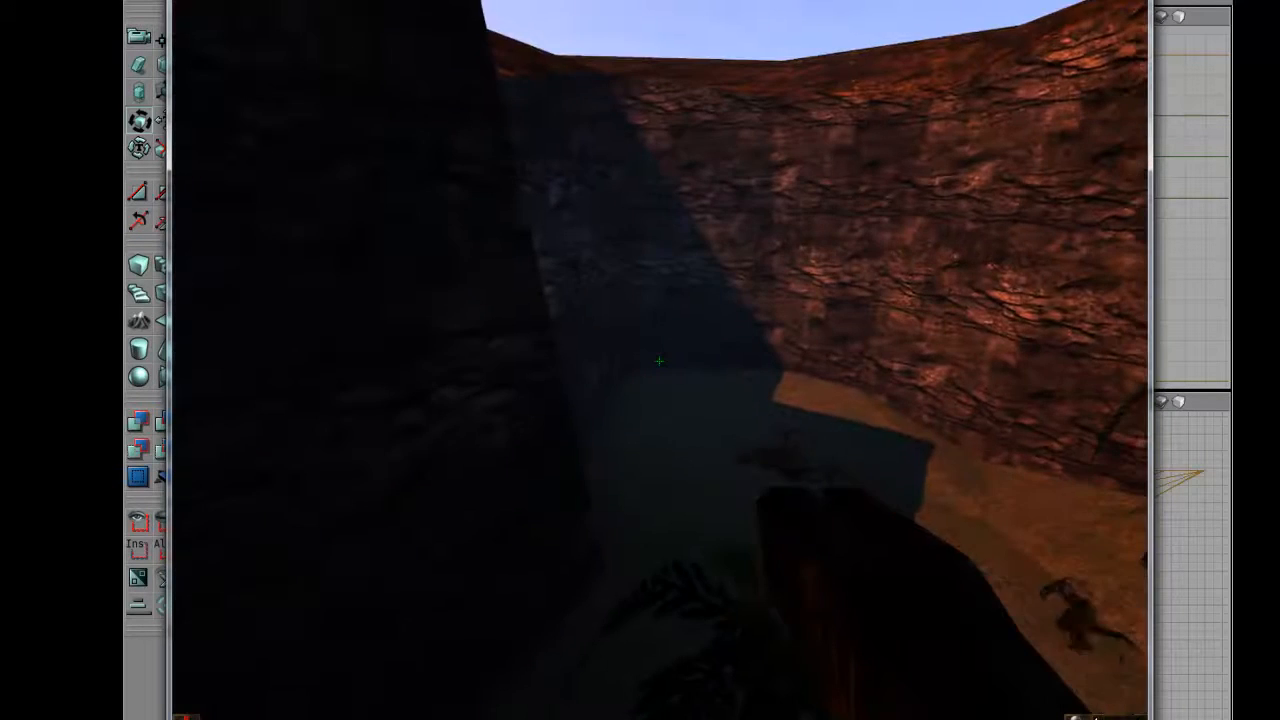
click(659, 361)
click(659, 361)
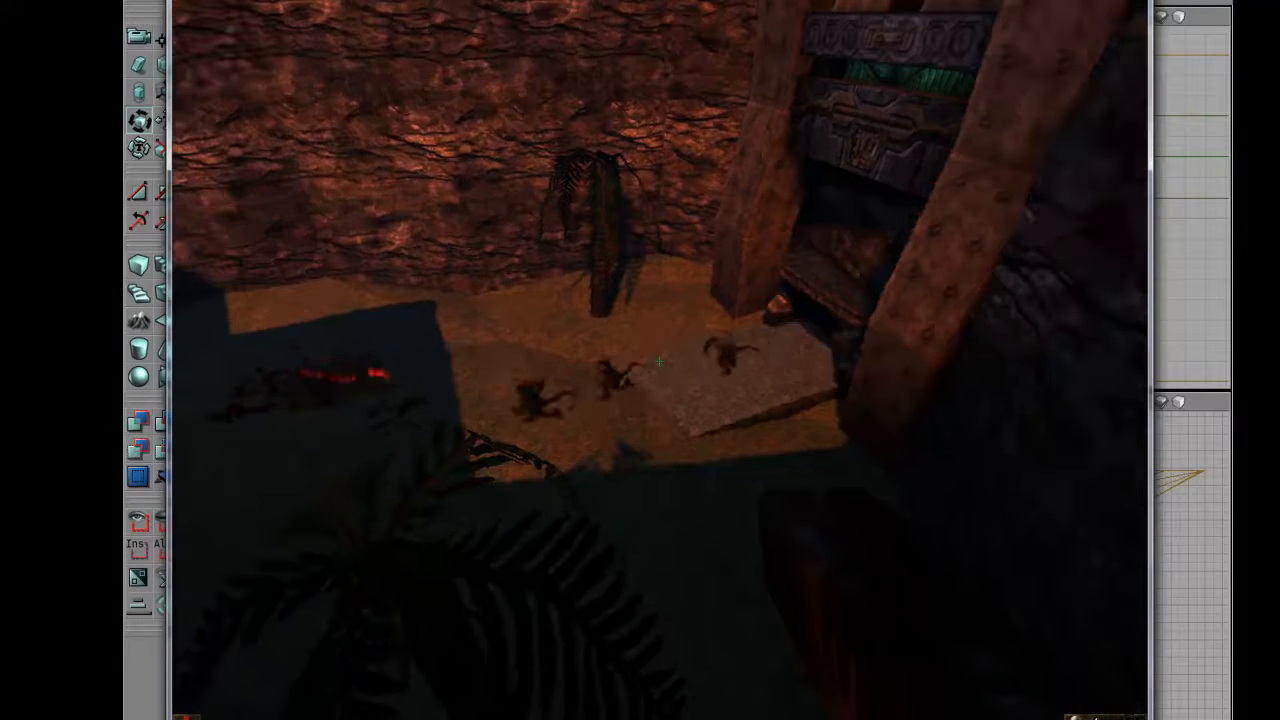
End the play-test with the console command quit.
key(grave)
text(exit)
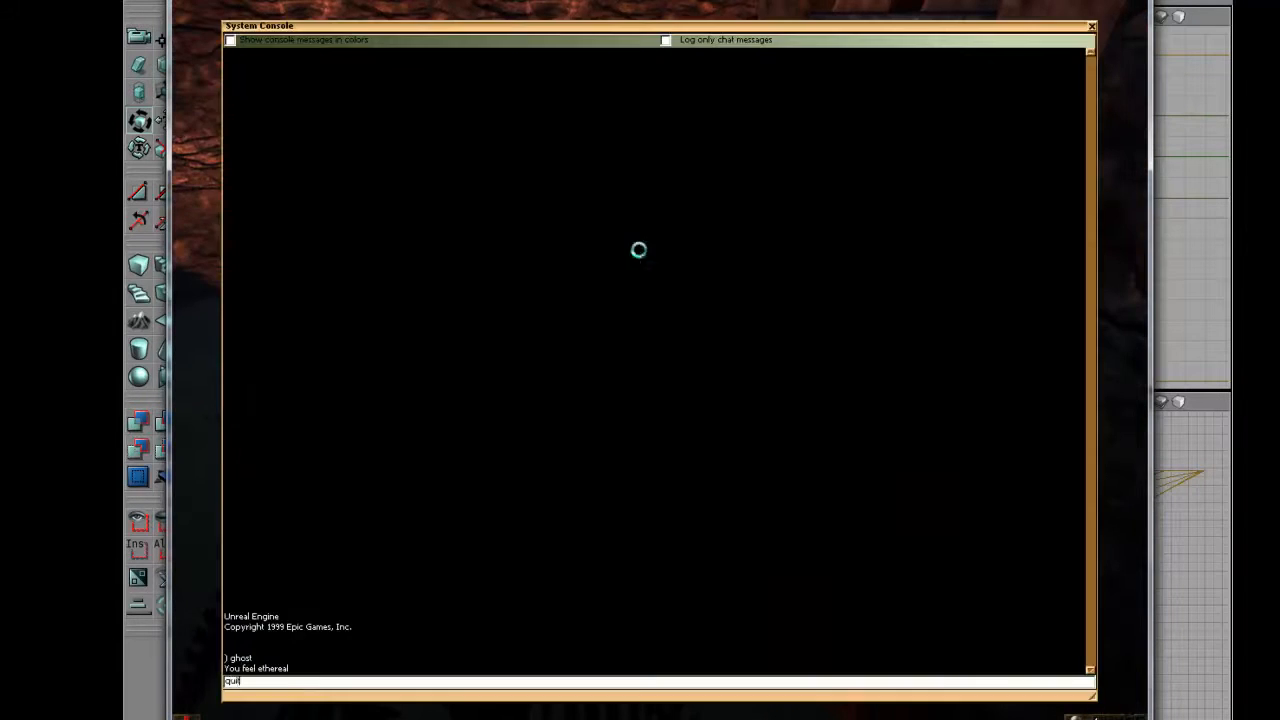
key(Return)
Increase MaxParticles in the EmGeneral properties of the Skaarj emitter.
drag(557, 530, 513, 561)
double_click(515, 583)
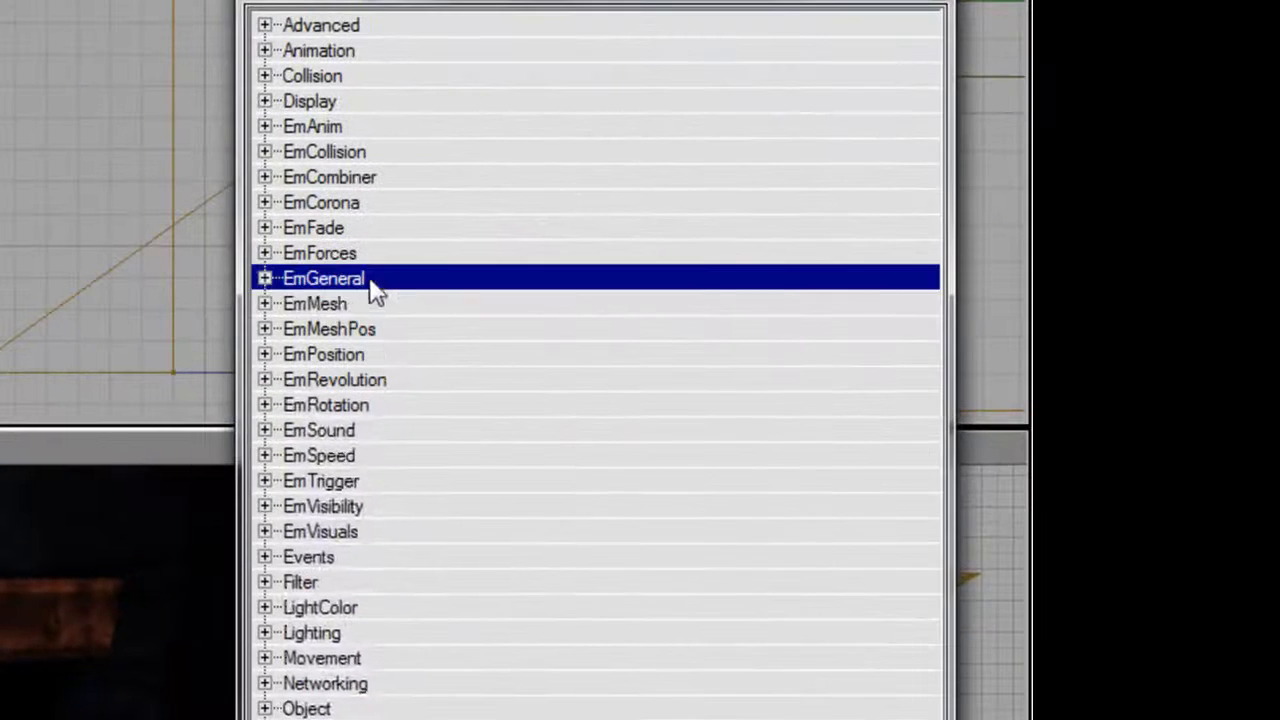
double_click(838, 306)
click(974, 465)
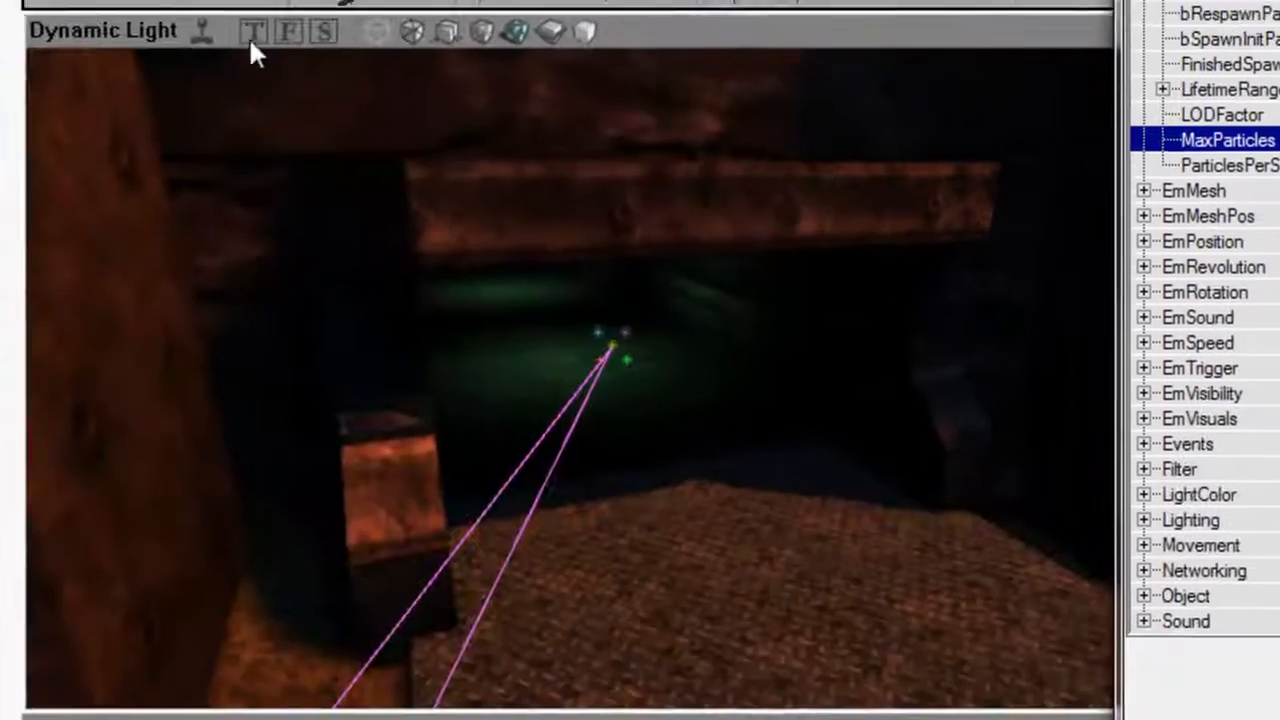
Examine the enlarged Skaarj crowd and its death effects in the Dynamic Light view.
click(232, 17)
drag(330, 210, 330, 360)
right_drag(330, 360, 345, 400)
mouse_move(345, 400)
mouse_down()
mouse_move(332, 545)
mouse_move(295, 640)
mouse_up()
right_drag(295, 640, 285, 610)
drag(285, 610, 345, 605)
mouse_move(883, 260)
mouse_down()
mouse_move(870, 300)
mouse_move(881, 255)
mouse_up()
click(617, 367)
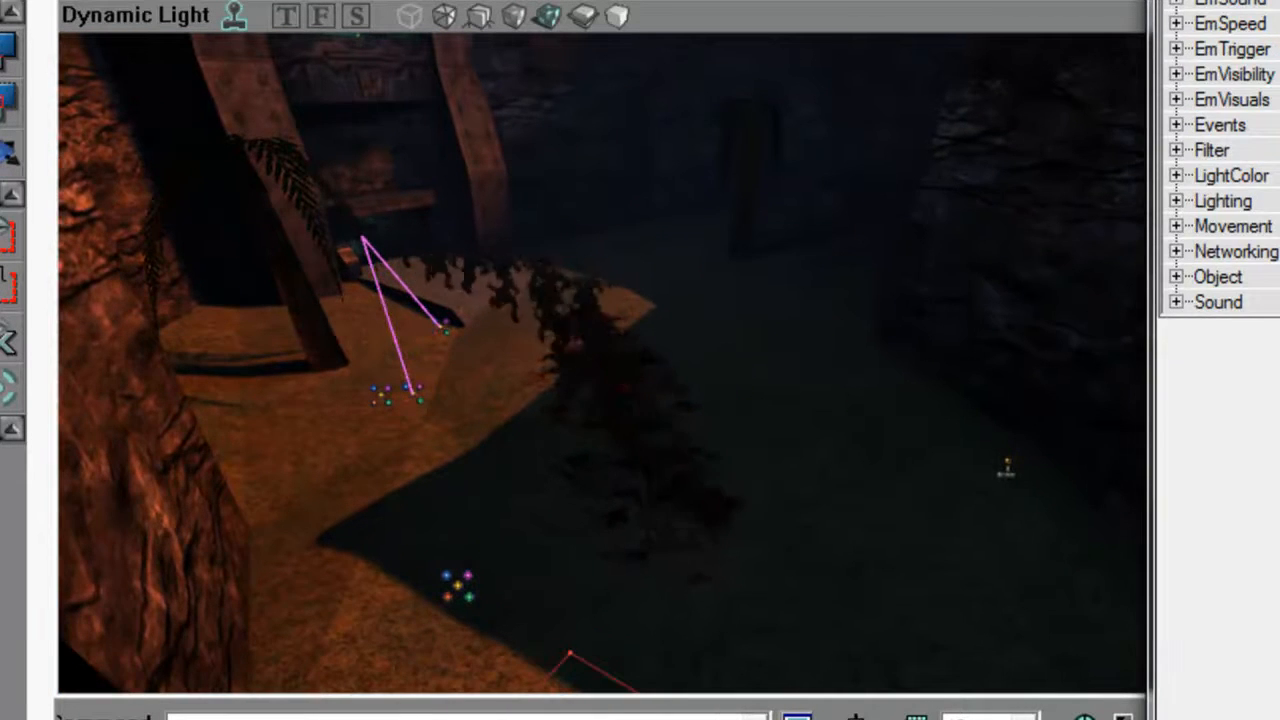
Set both Max and Min of DestroySound's SndVolume to 0.8 in the emitter's EmSound properties.
click(1272, 3)
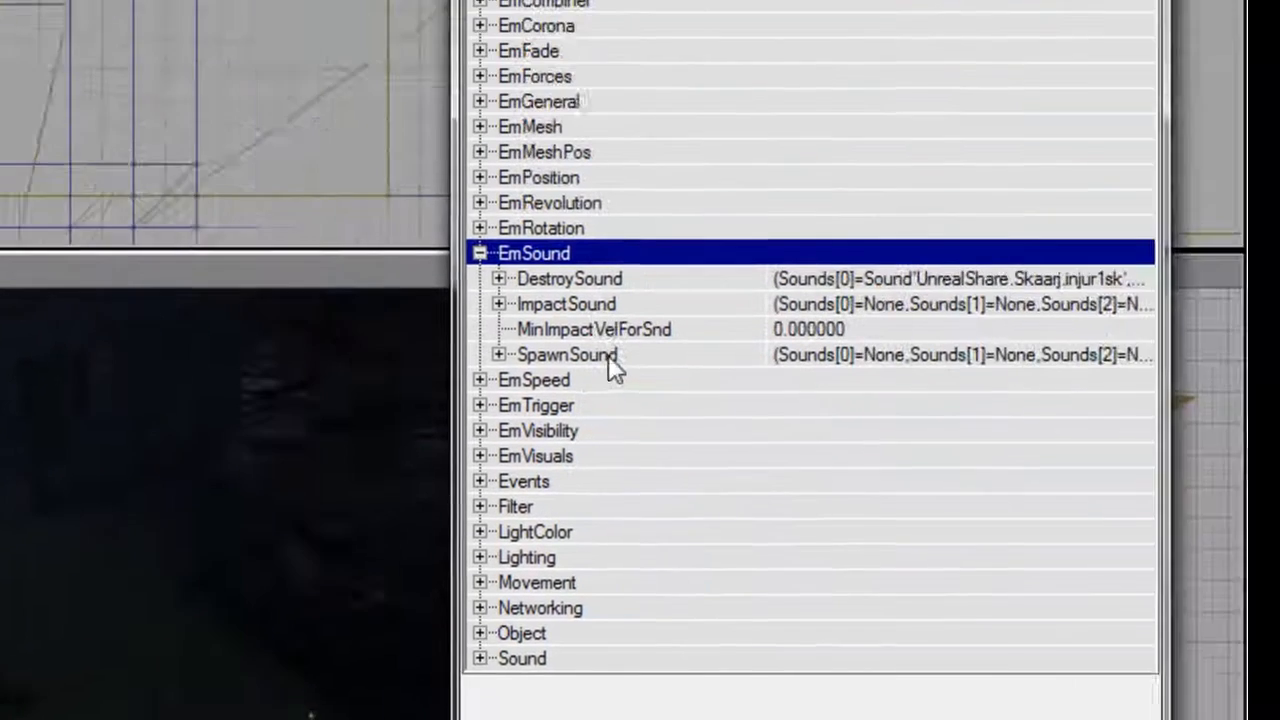
click(495, 400)
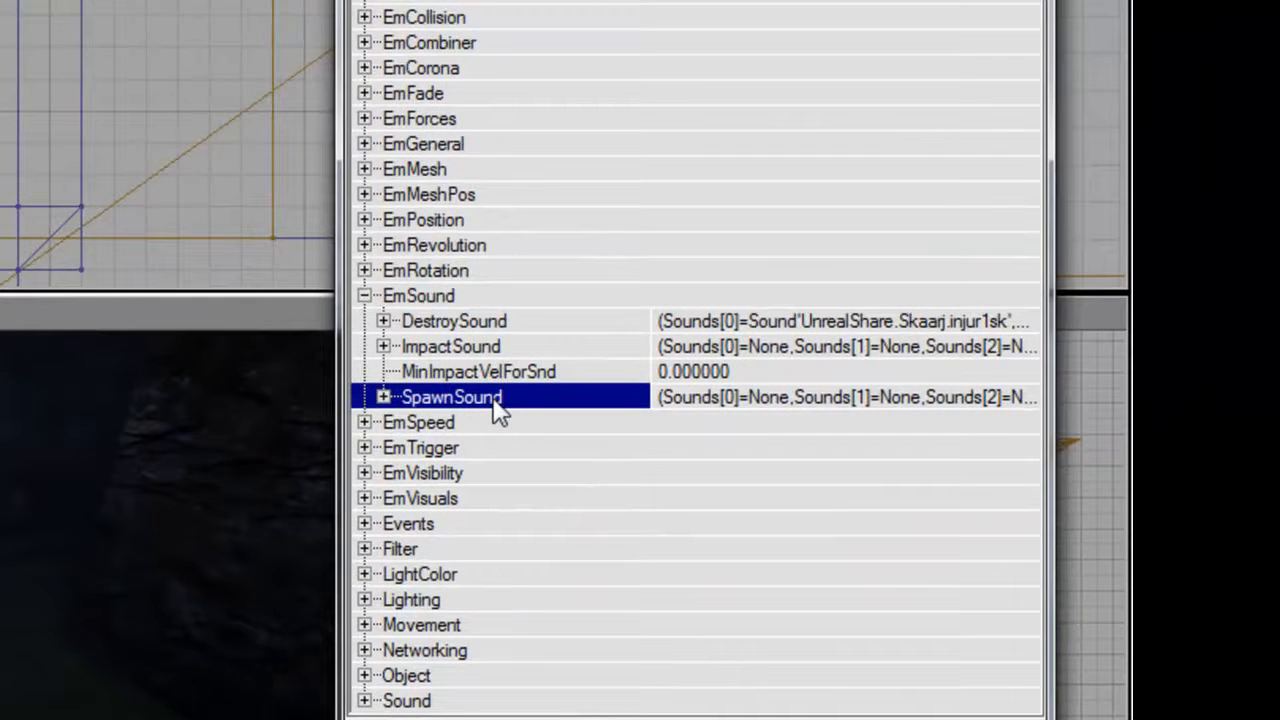
double_click(493, 325)
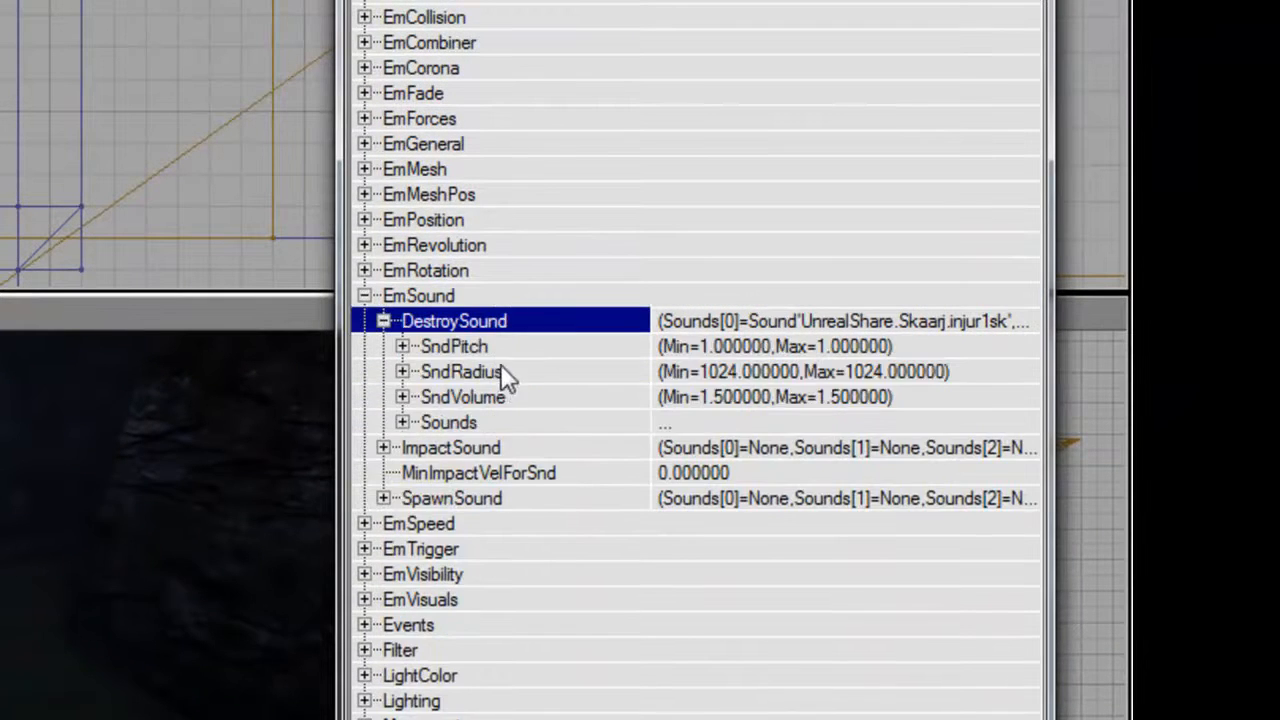
double_click(532, 400)
text(0.8)
key(Return)
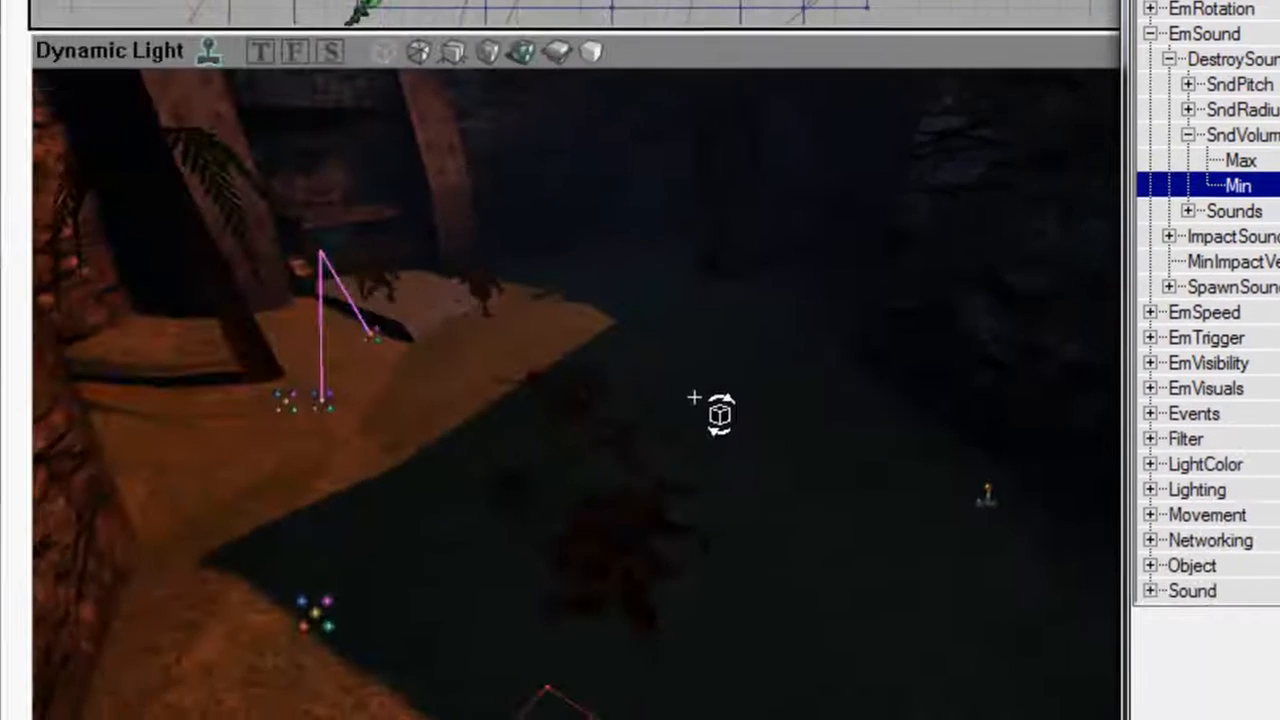
Review the Skaarj stream, blood trails and pools from above and at ground level with the adjusted sound volume.
mouse_move(694, 397)
right_down()
mouse_move(708, 610)
mouse_move(684, 530)
mouse_move(668, 542)
mouse_move(666, 480)
mouse_move(640, 450)
mouse_move(715, 404)
right_up()
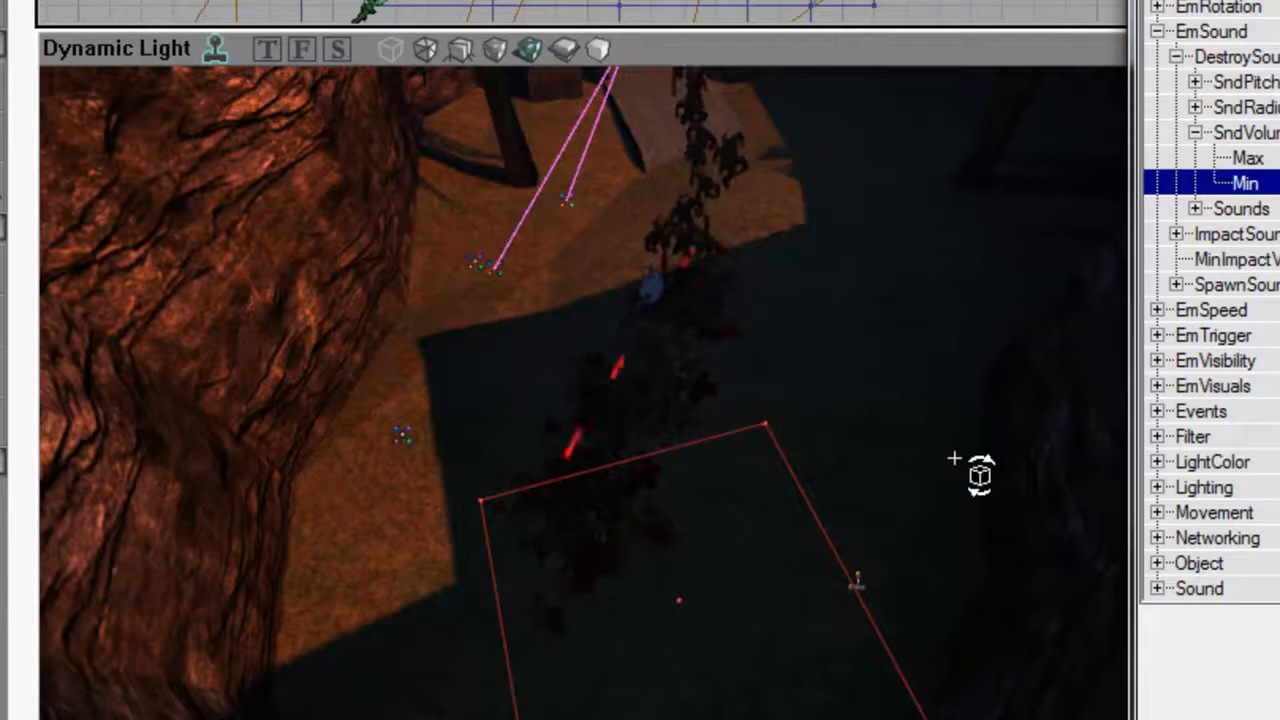
right_drag(385, 335, 485, 135)
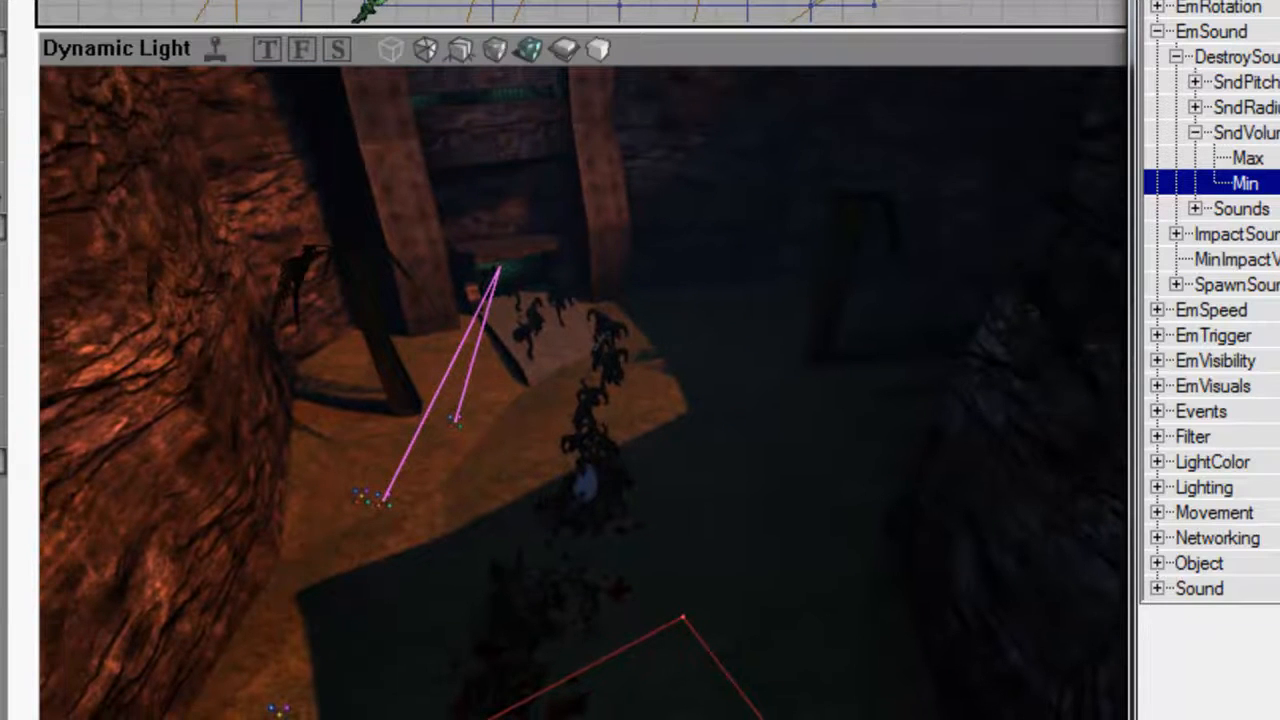
right_drag(583, 300, 500, 428)
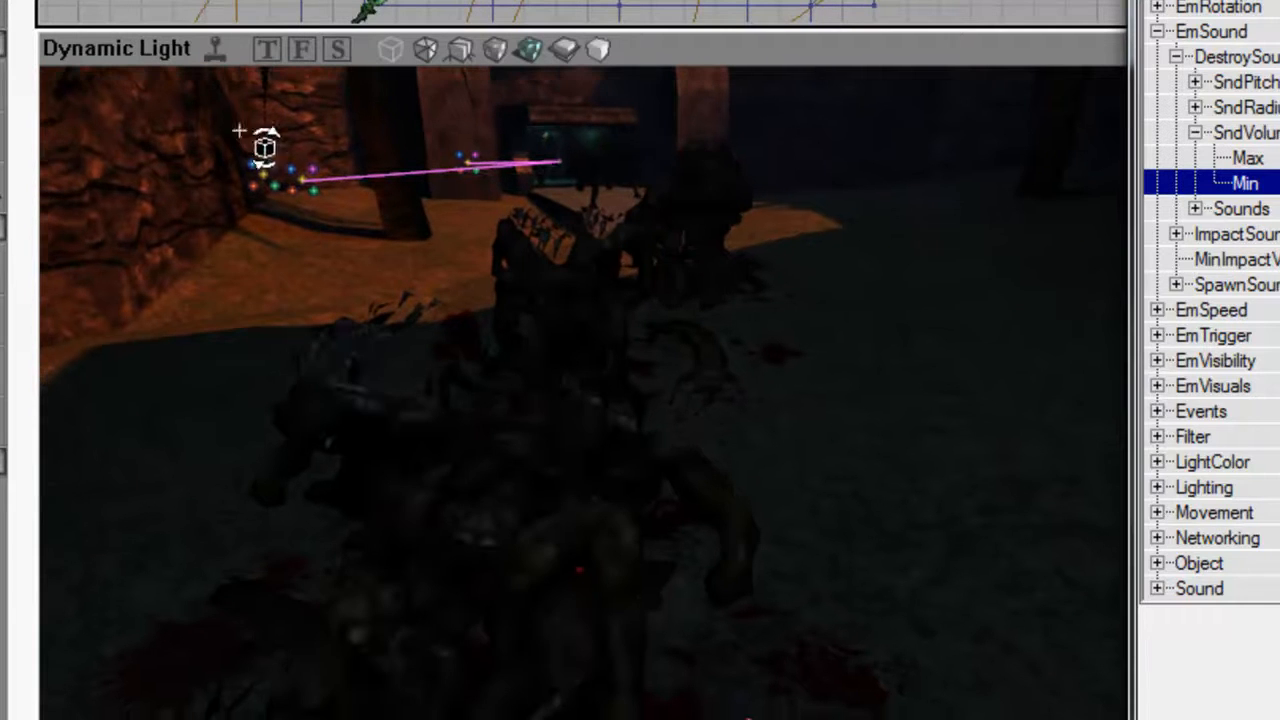